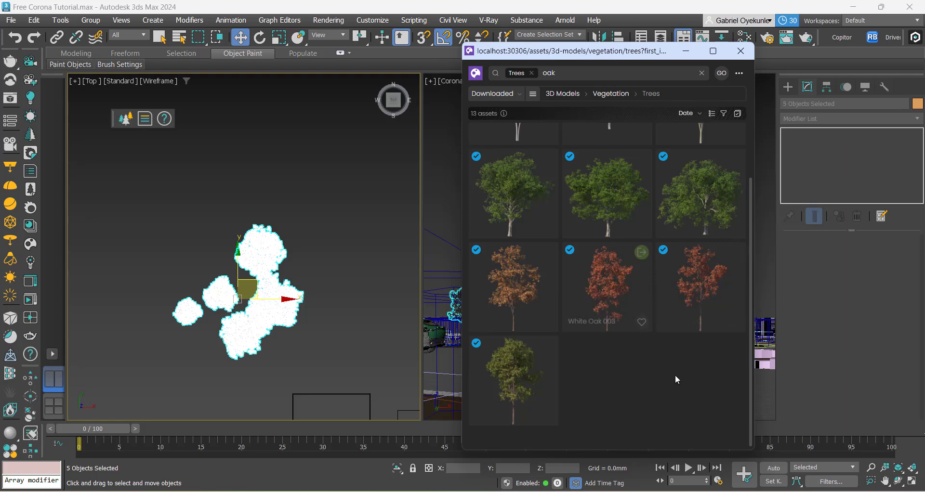
# Browse the asset library's oak tree models and the recently added assets on its home page, and minimize the library.
pyautogui.scroll(3, 655, 316)
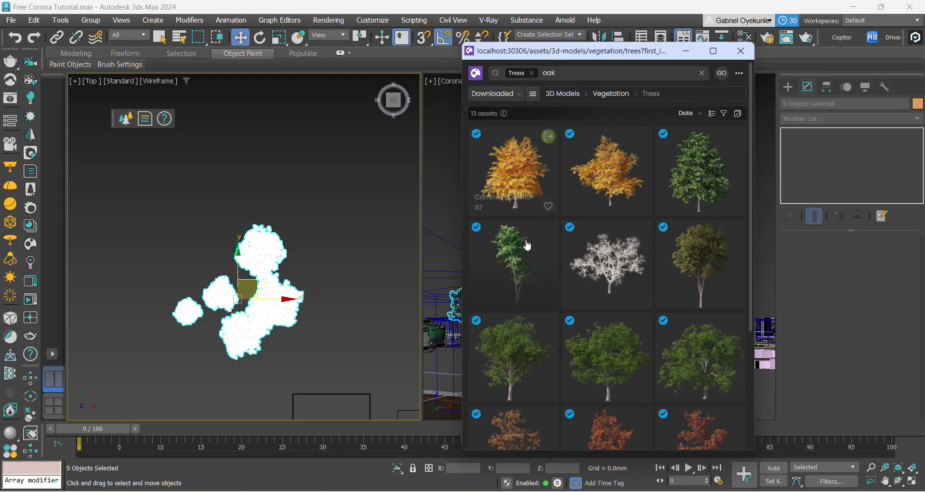
pyautogui.click(476, 74)
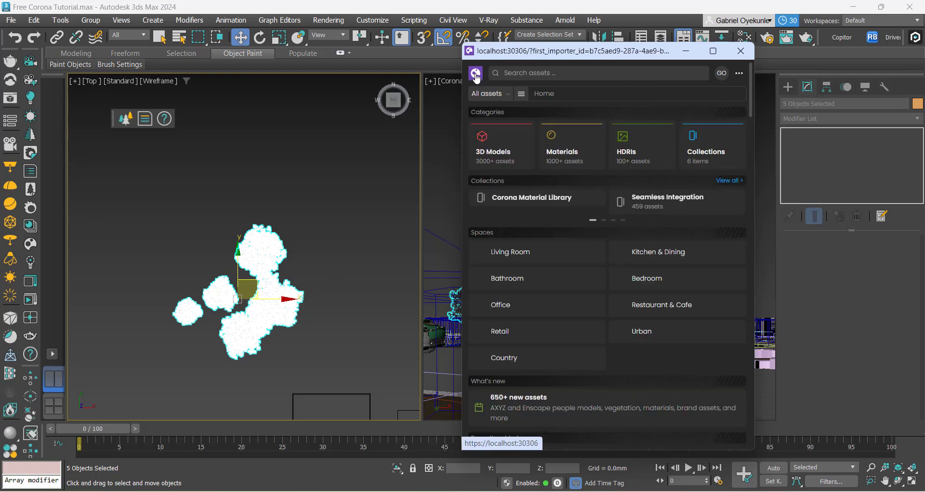
pyautogui.scroll(-4, 611, 356)
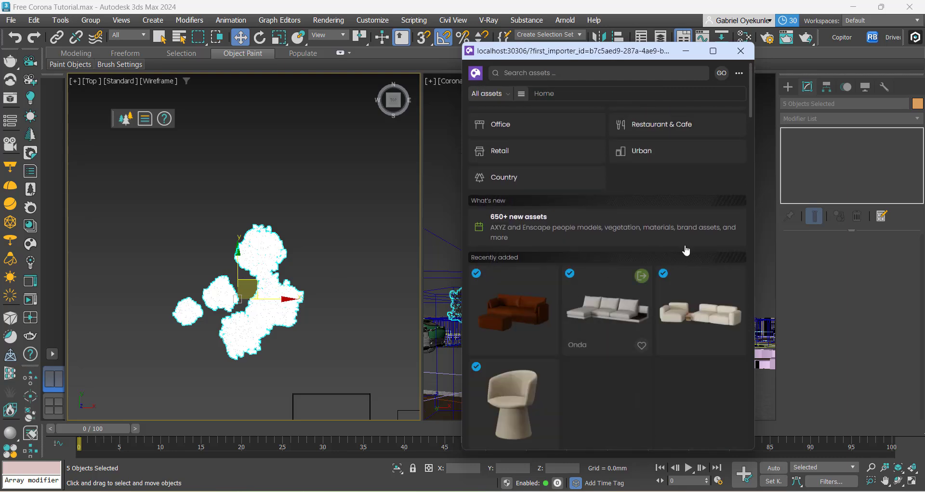
pyautogui.scroll(-3, 665, 360)
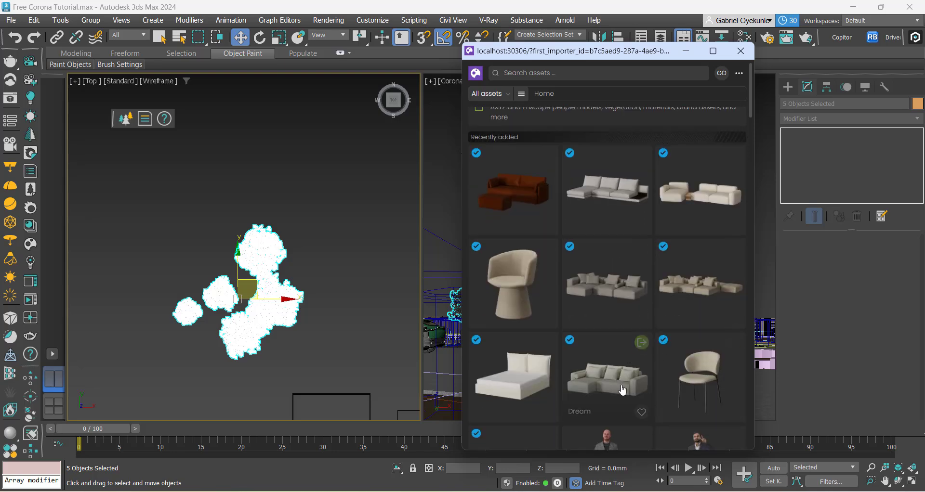
pyautogui.scroll(-5, 622, 391)
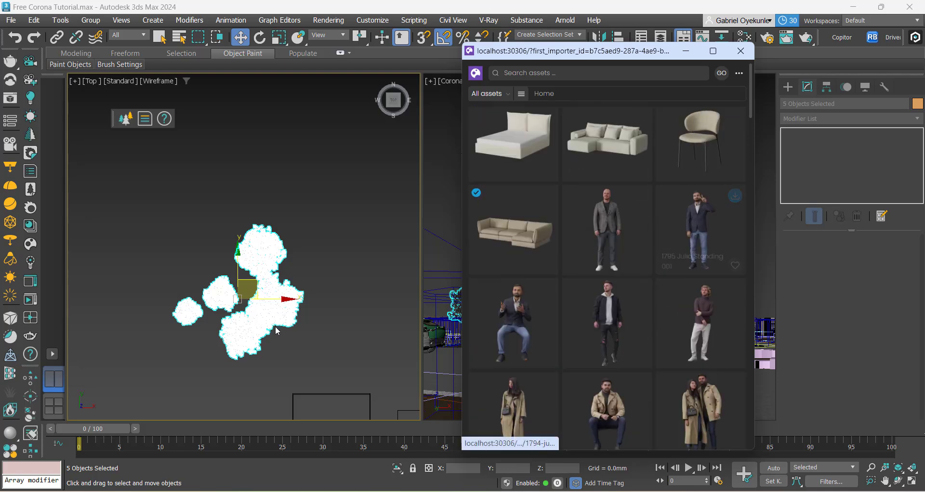
pyautogui.scroll(4, 270, 323)
pyautogui.scroll(-3, 252, 295)
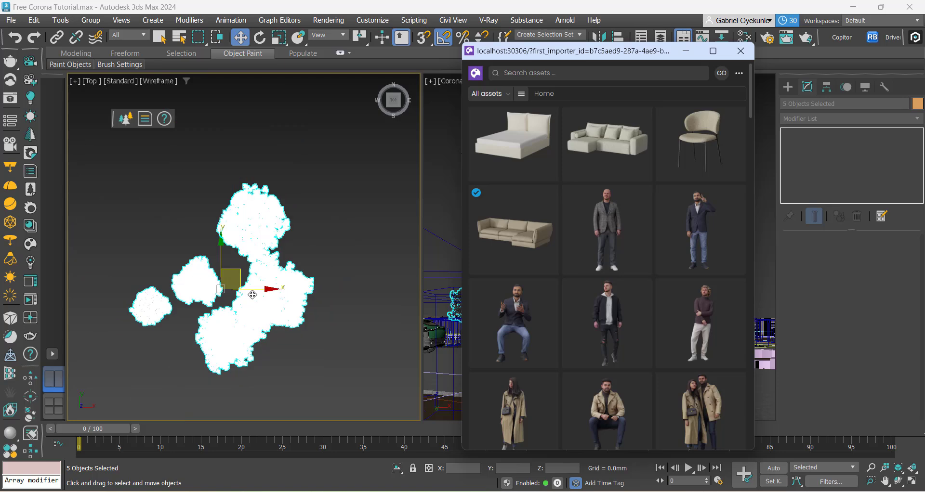
pyautogui.click(686, 51)
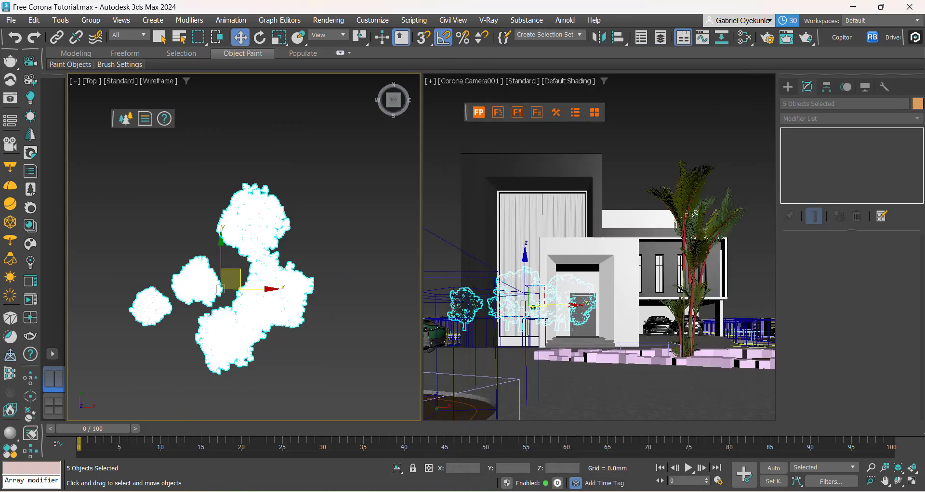
# Switch to File Explorer, view the reference render Approach clone in the Desktop folder Corona Webinar, and minimize the viewer and folder windows.
pyautogui.moveTo(650, 491)
pyautogui.moveTo(278, 491)
pyautogui.click(321, 448)
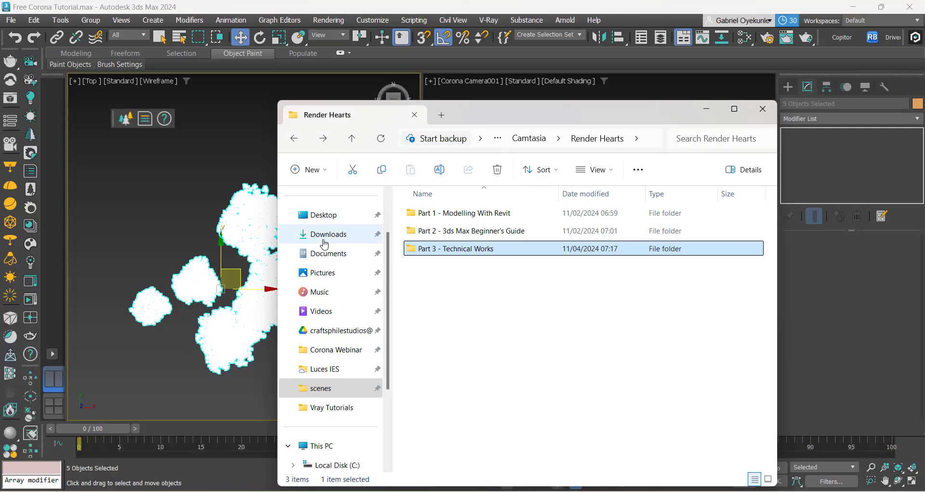
pyautogui.click(318, 214)
pyautogui.scroll(-10, 511, 371)
pyautogui.scroll(6, 515, 368)
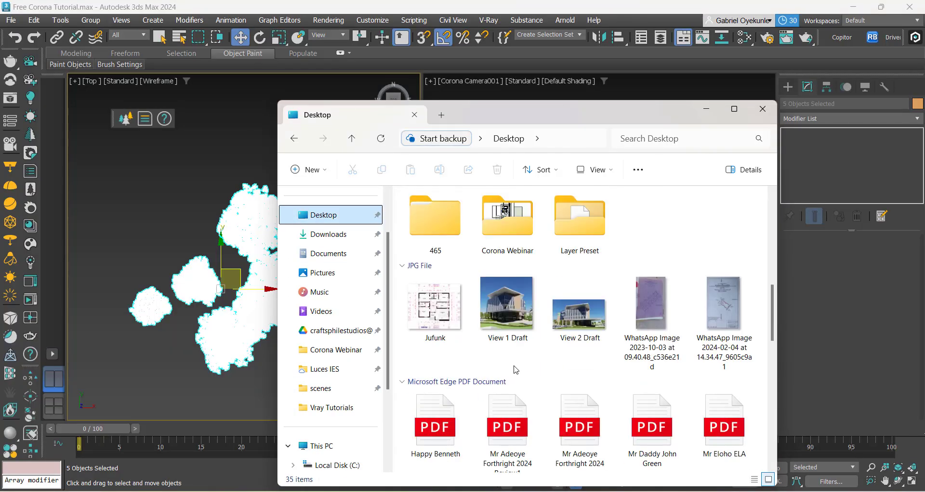
pyautogui.doubleClick(507, 226)
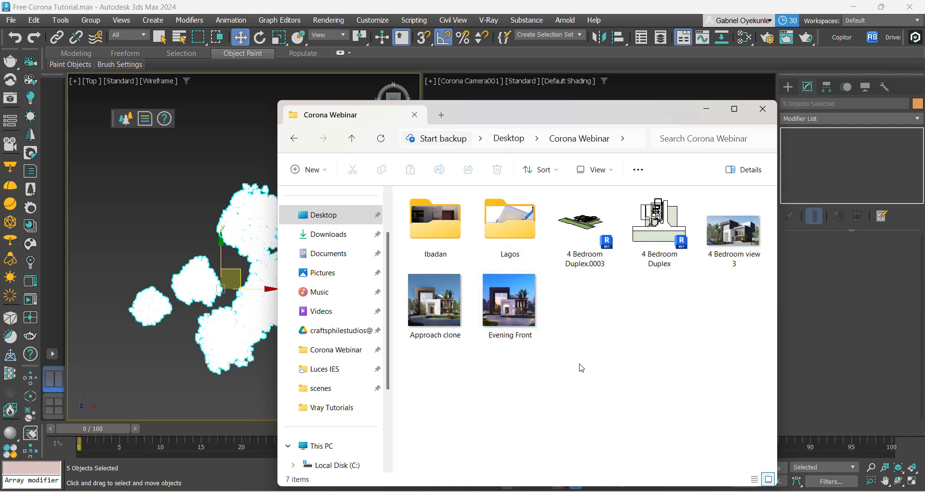
pyautogui.click(437, 305)
pyautogui.doubleClick(437, 305)
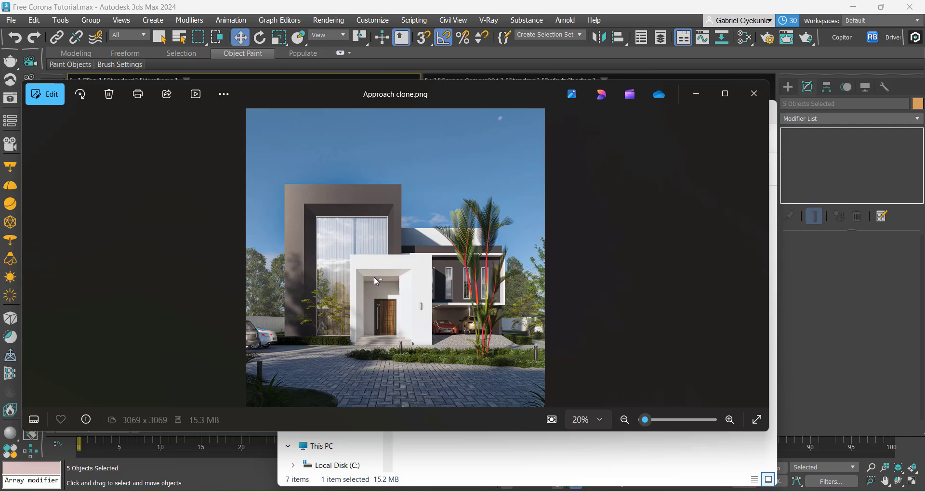
pyautogui.click(695, 94)
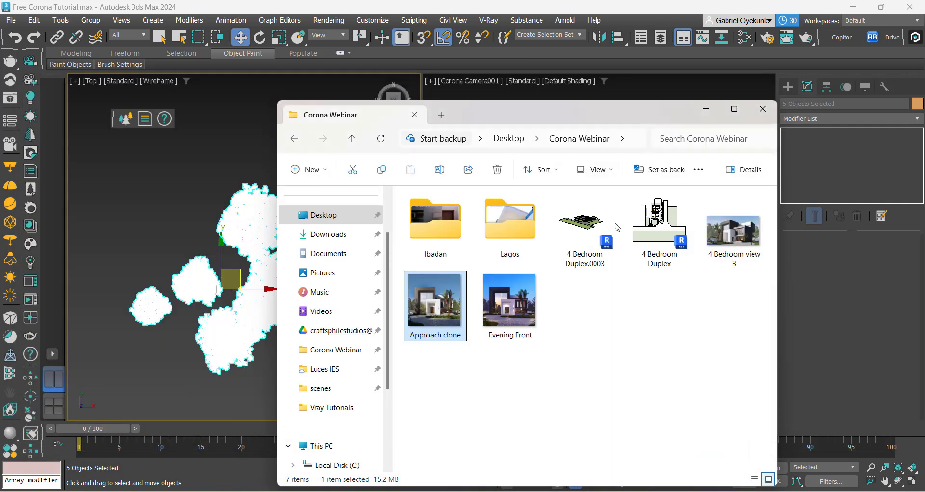
pyautogui.click(708, 113)
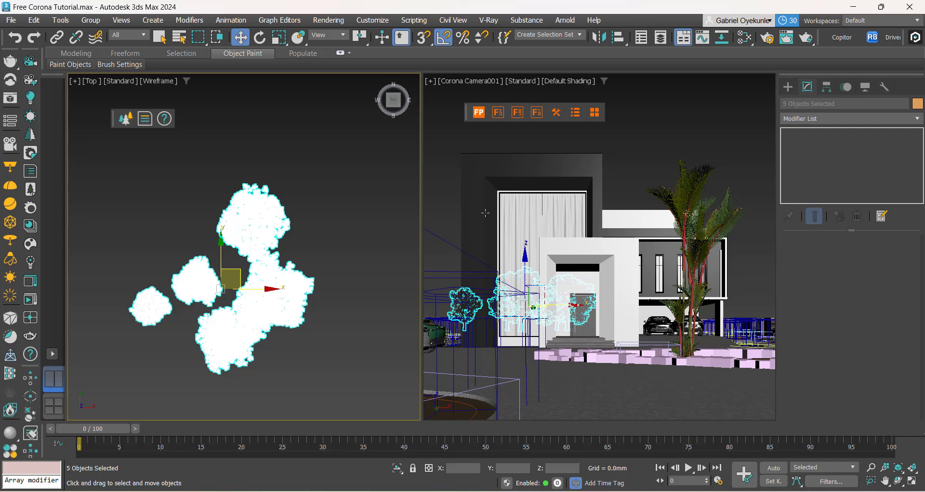
# Deselect the five trees in the top view and start merging objects from another 3ds Max scene file.
pyautogui.click(326, 342)
pyautogui.scroll(-7, 314, 339)
pyautogui.moveTo(314, 338); pyautogui.dragTo(240, 364, button='middle')
pyautogui.scroll(5, 279, 338)
pyautogui.moveTo(287, 288)
pyautogui.mouseDown(button='middle')
pyautogui.moveTo(285, 312)
pyautogui.moveTo(283, 303)
pyautogui.mouseUp(button='middle')
pyautogui.click(11, 21)
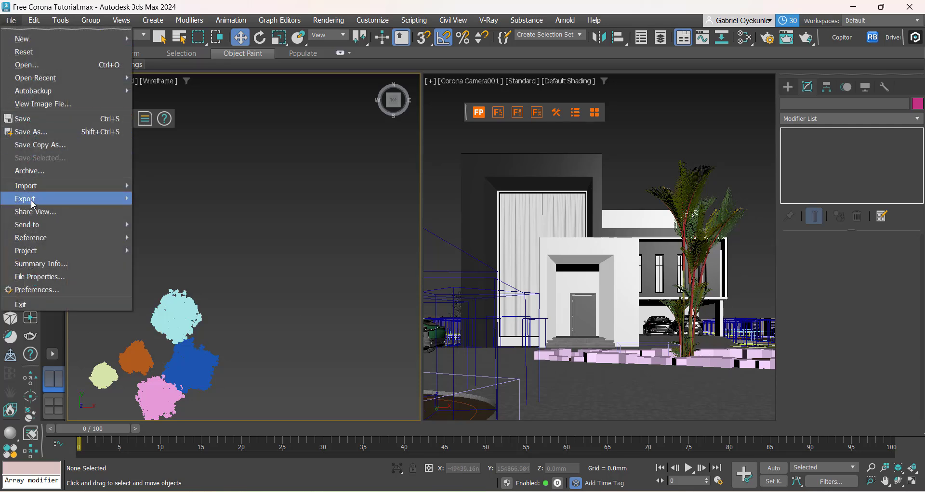
pyautogui.moveTo(33, 188)
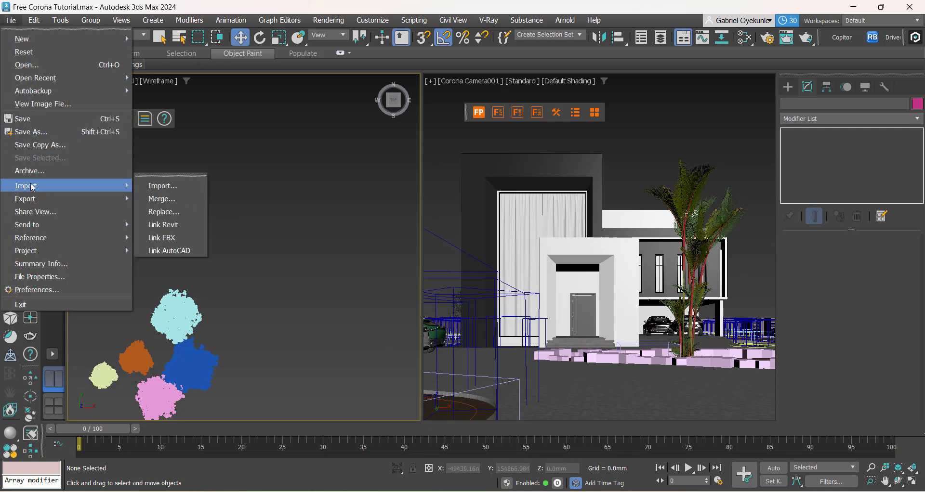
pyautogui.click(168, 199)
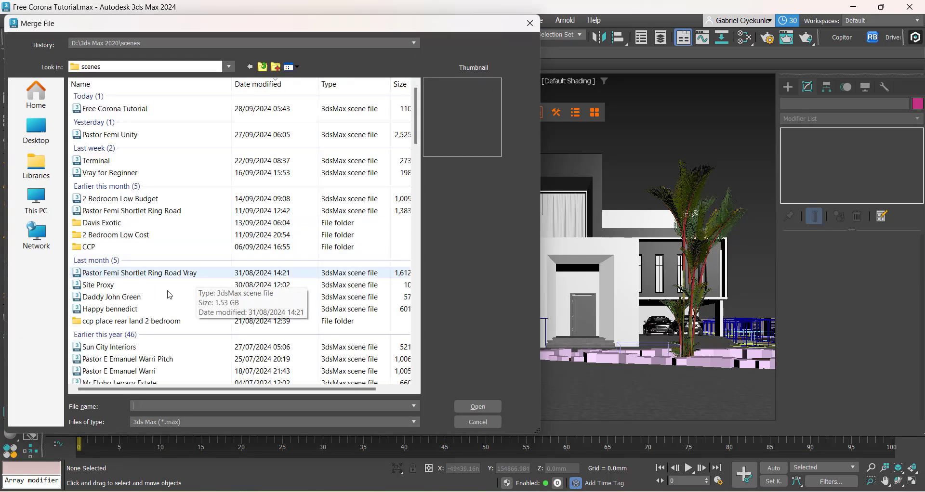
# Preview Jade Challet Bind and 465 Katampe Building Bind in the scenes folder, and open Awomokun bind as the file to merge.
pyautogui.scroll(-1, 151, 296)
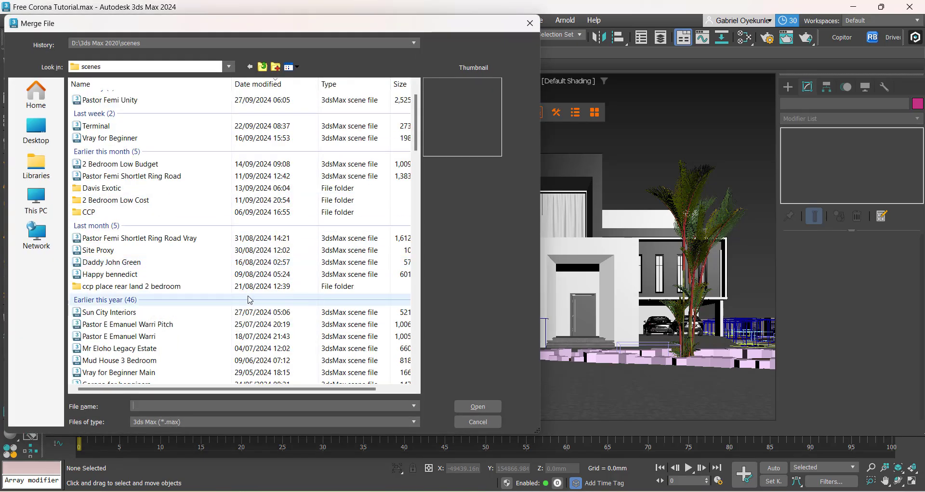
pyautogui.scroll(-2, 202, 327)
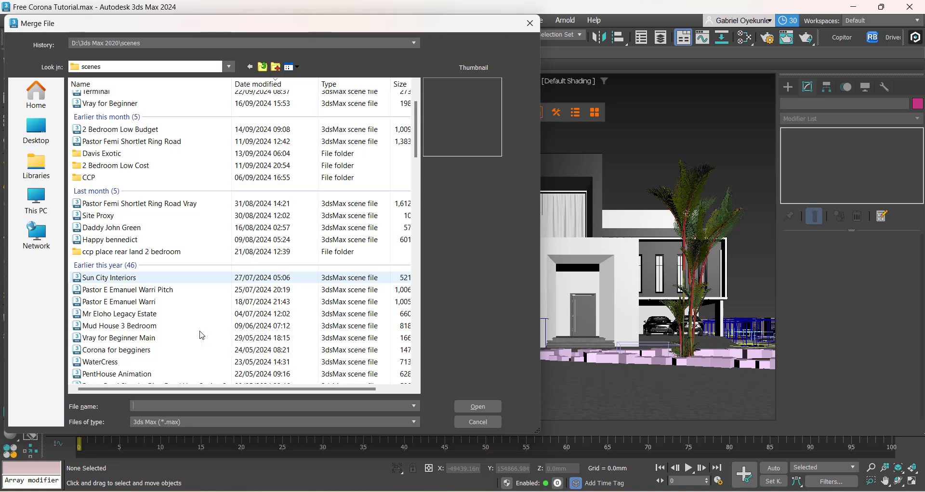
pyautogui.scroll(-1, 201, 335)
pyautogui.scroll(-1, 179, 291)
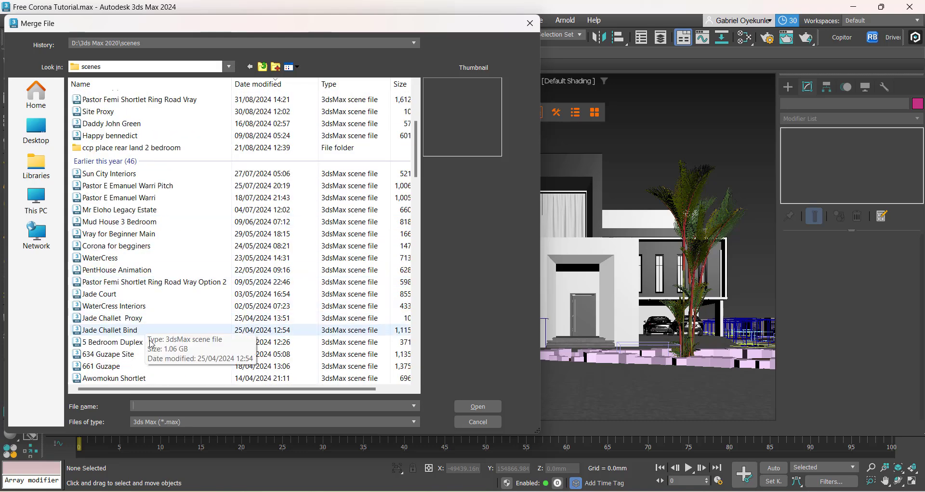
pyautogui.click(117, 332)
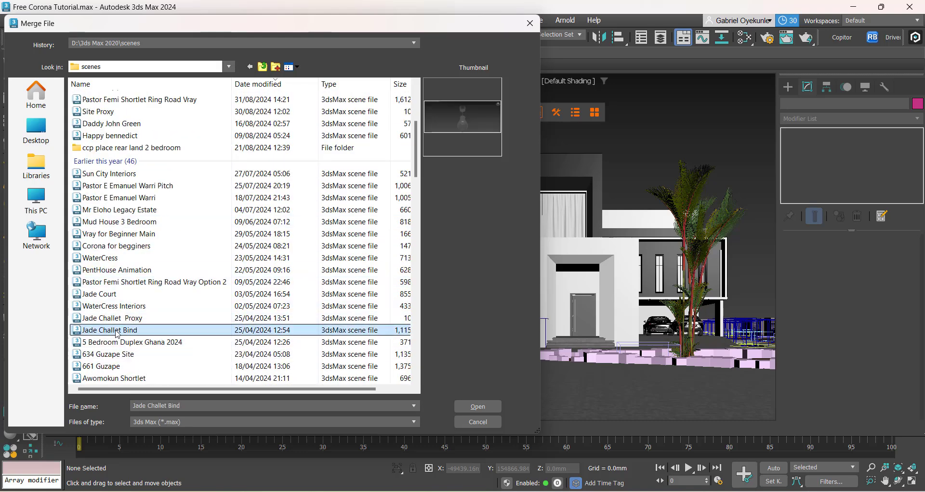
pyautogui.scroll(-2, 130, 334)
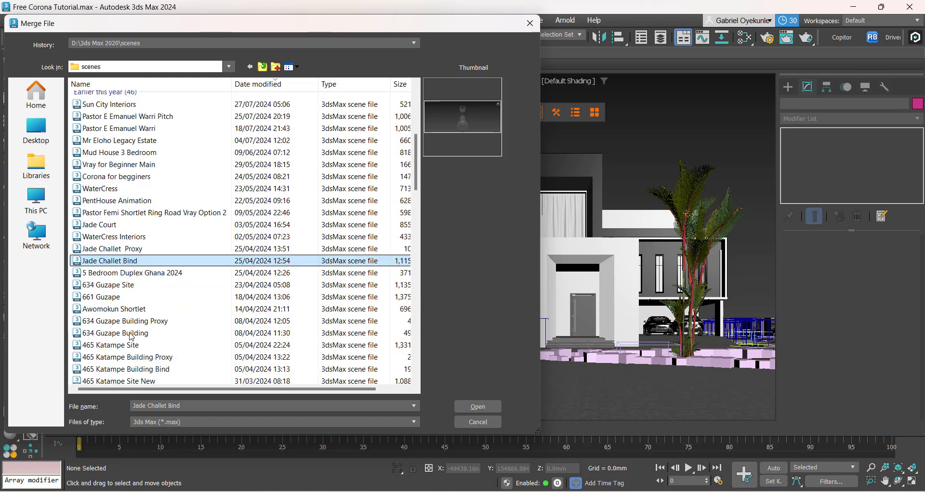
pyautogui.scroll(-1, 204, 329)
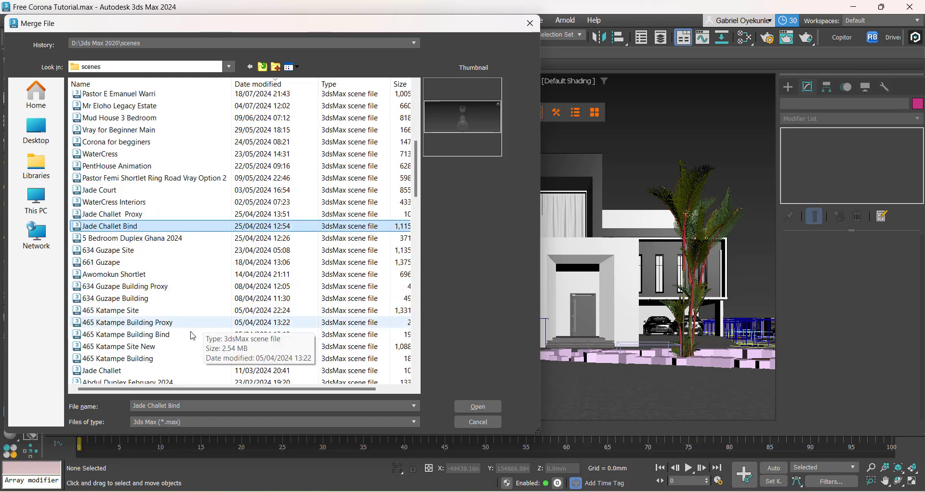
pyautogui.click(144, 335)
pyautogui.scroll(-3, 138, 341)
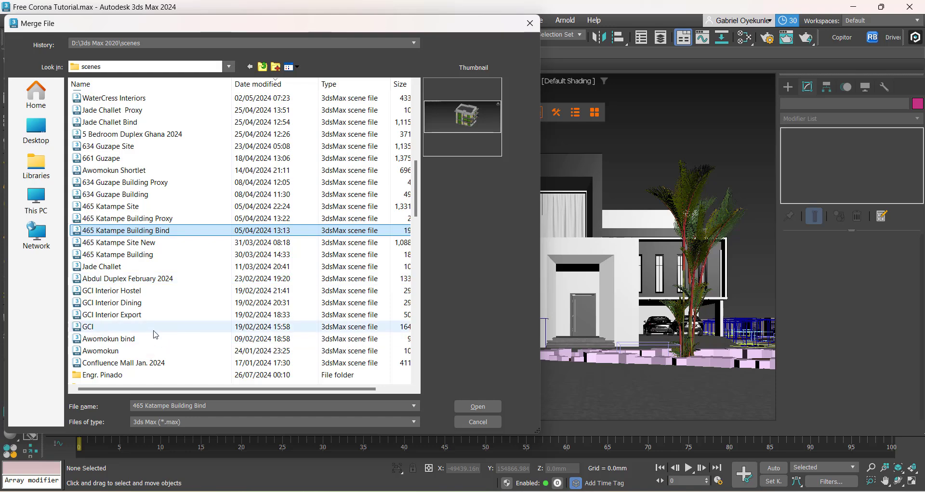
pyautogui.click(130, 341)
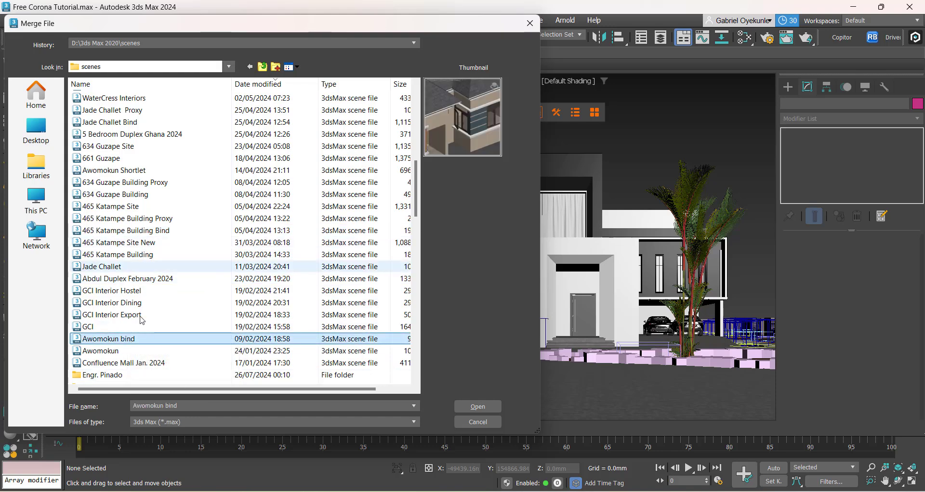
pyautogui.click(465, 407)
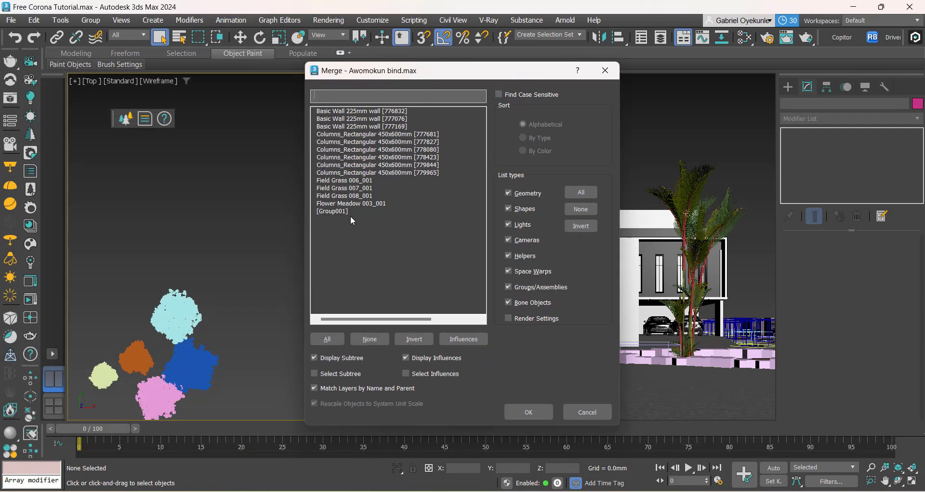
# Merge all objects from Awomokun bind, keeping every duplicate-named object and auto-renaming the duplicate merged materials.
pyautogui.click(327, 339)
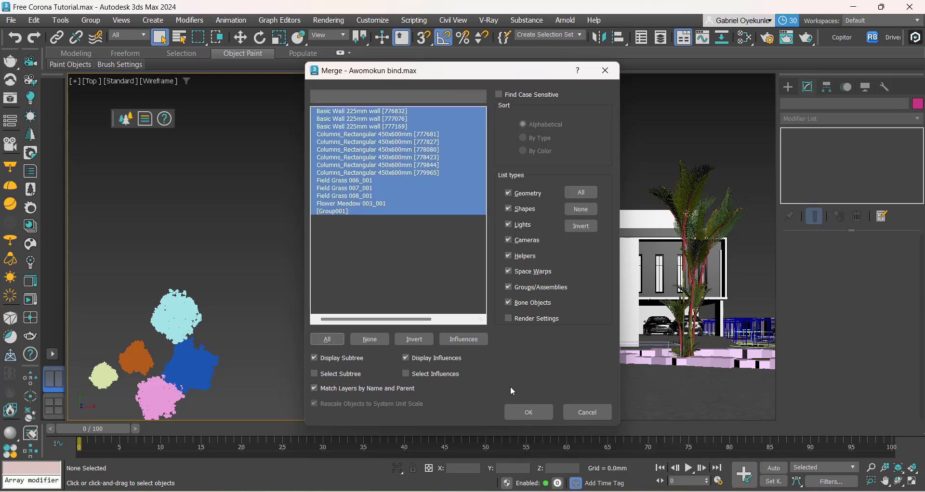
pyautogui.click(527, 411)
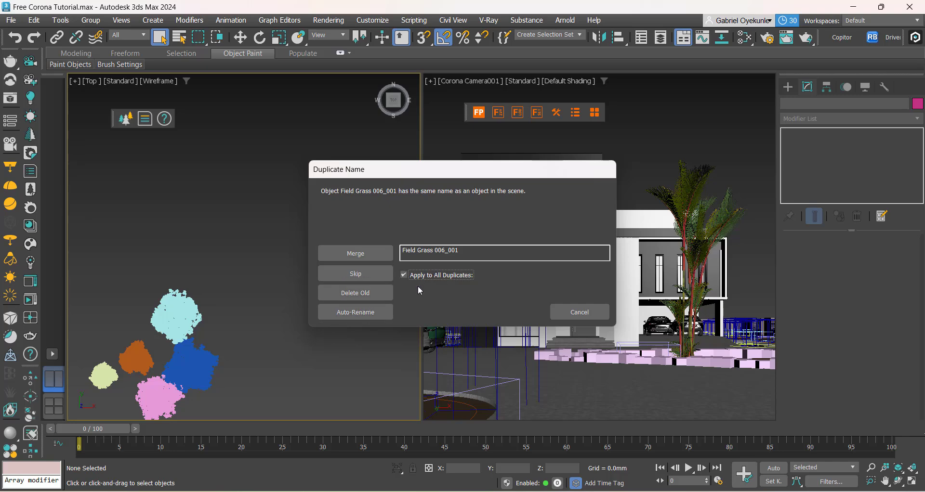
pyautogui.click(332, 255)
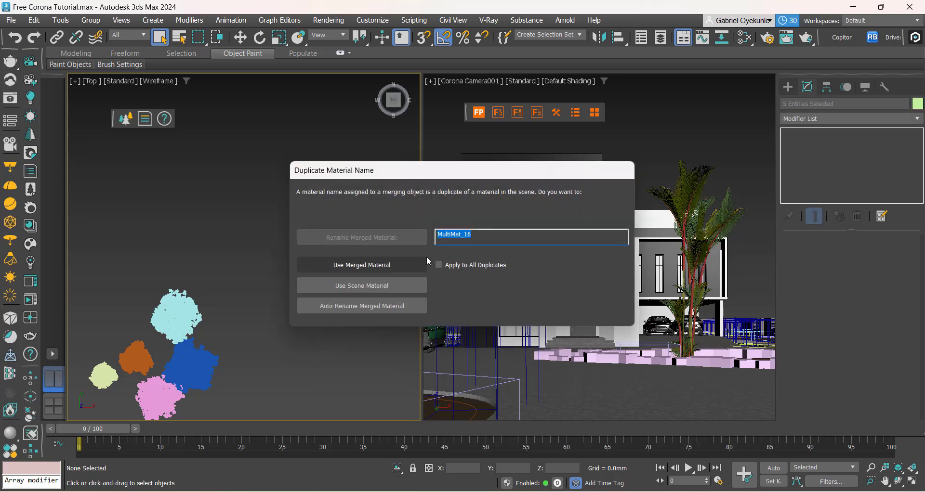
pyautogui.click(439, 265)
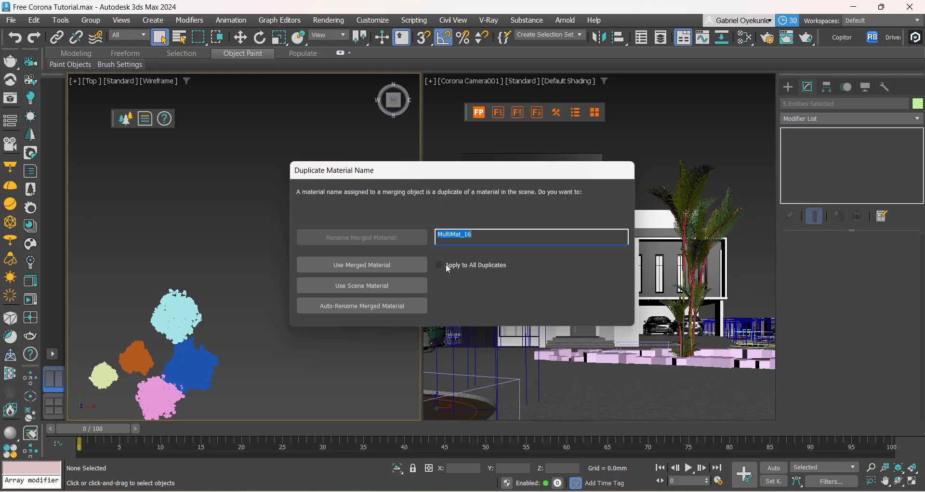
pyautogui.click(348, 308)
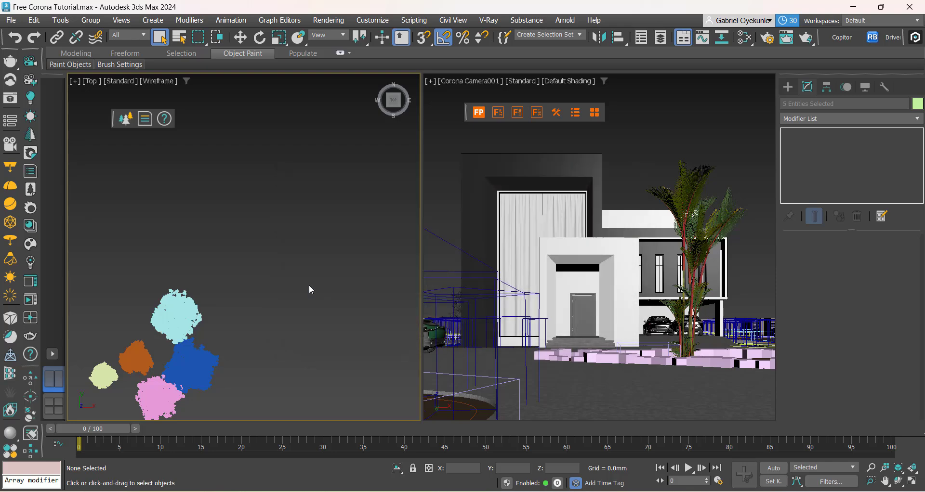
# Move the merged building and plants in the top view to the empty area north-east of the site and clear the selection.
pyautogui.scroll(-5, 310, 287)
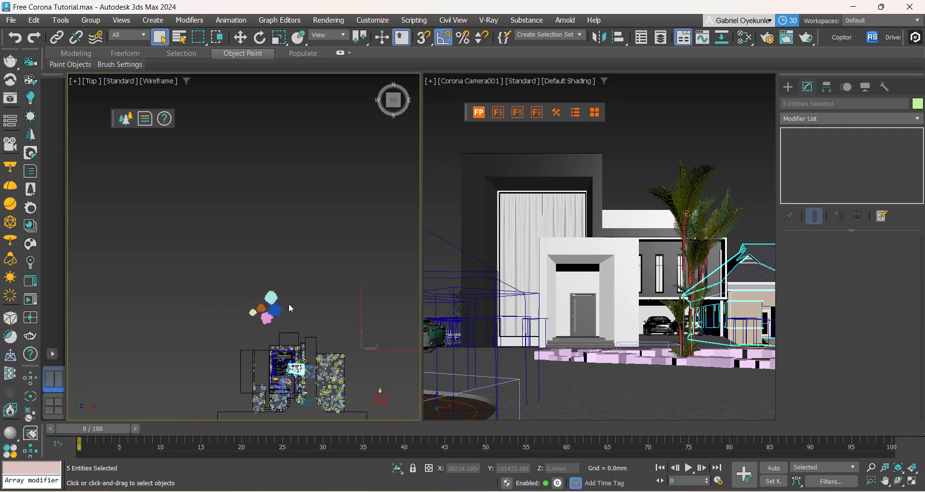
pyautogui.scroll(4, 342, 369)
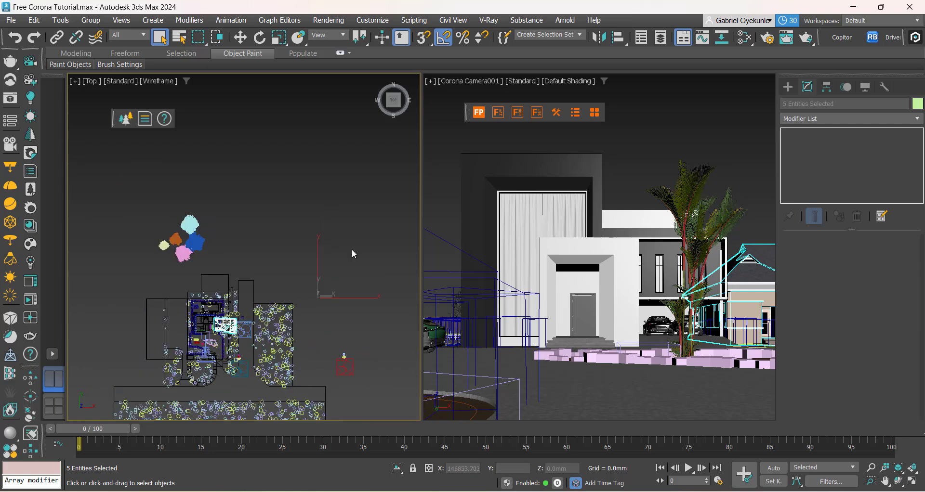
pyautogui.click(241, 39)
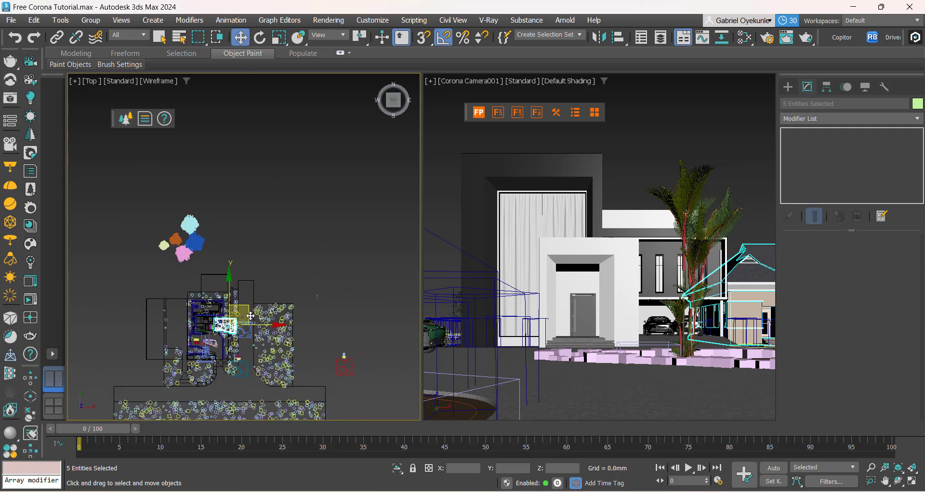
pyautogui.moveTo(251, 316); pyautogui.dragTo(296, 165)
pyautogui.moveTo(308, 190); pyautogui.dragTo(187, 271, button='middle')
pyautogui.scroll(6, 186, 273)
pyautogui.scroll(-5, 186, 272)
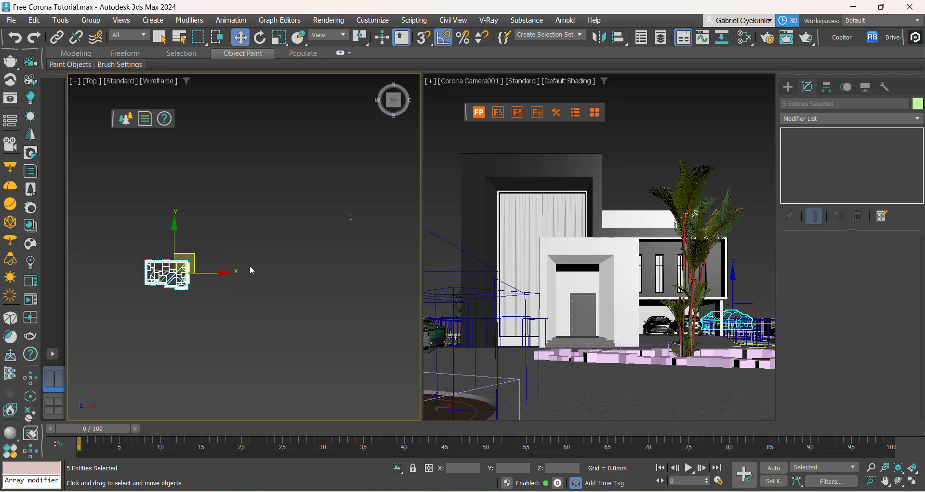
pyautogui.scroll(4, 267, 255)
pyautogui.scroll(4, 284, 233)
pyautogui.click(287, 275)
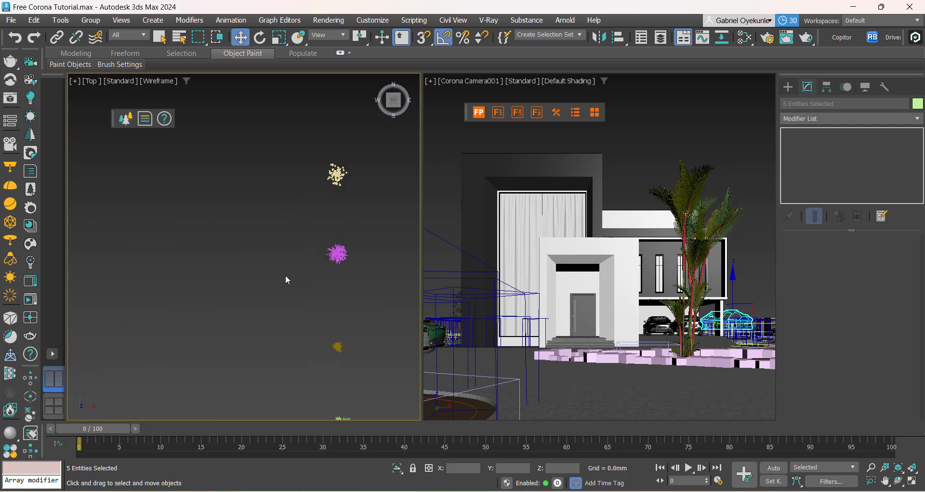
# Select the four merged plants in the empty area of the top view and delete them.
pyautogui.scroll(-3, 306, 247)
pyautogui.moveTo(372, 353); pyautogui.dragTo(372, 353)
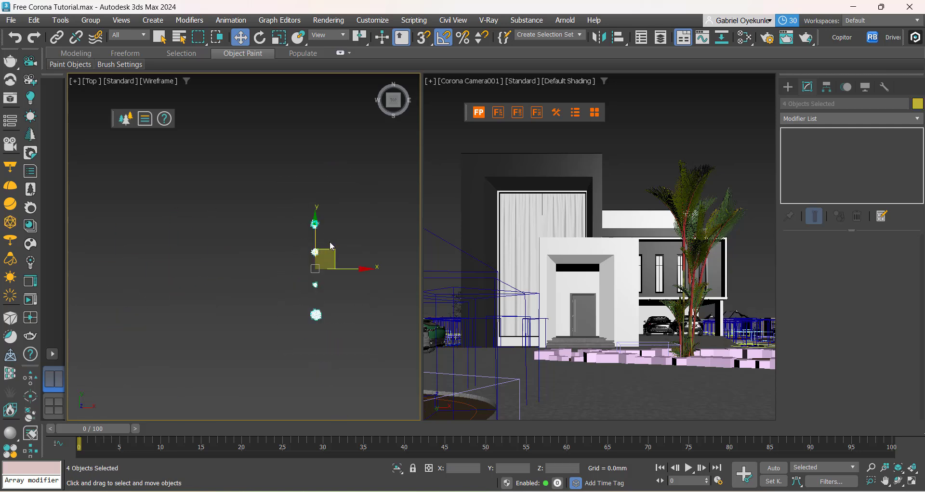
pyautogui.moveTo(337, 257); pyautogui.dragTo(288, 266)
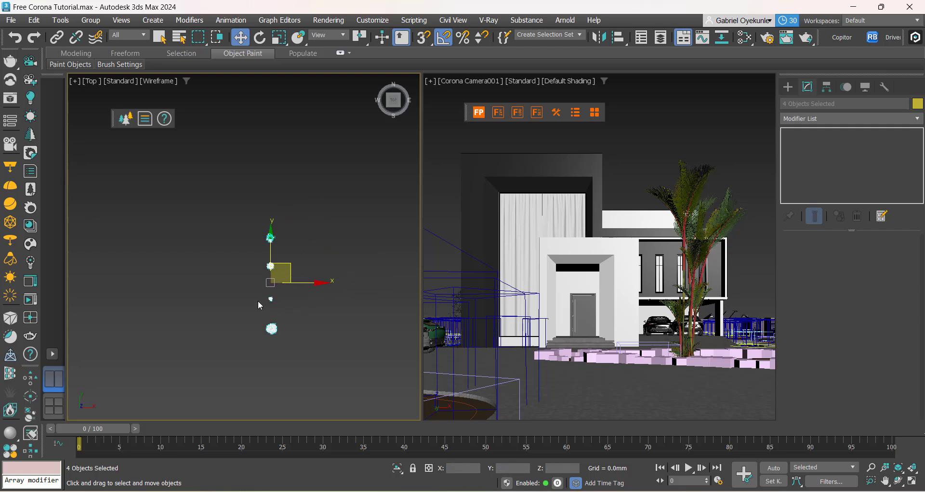
pyautogui.scroll(3, 282, 287)
pyautogui.scroll(-3, 268, 276)
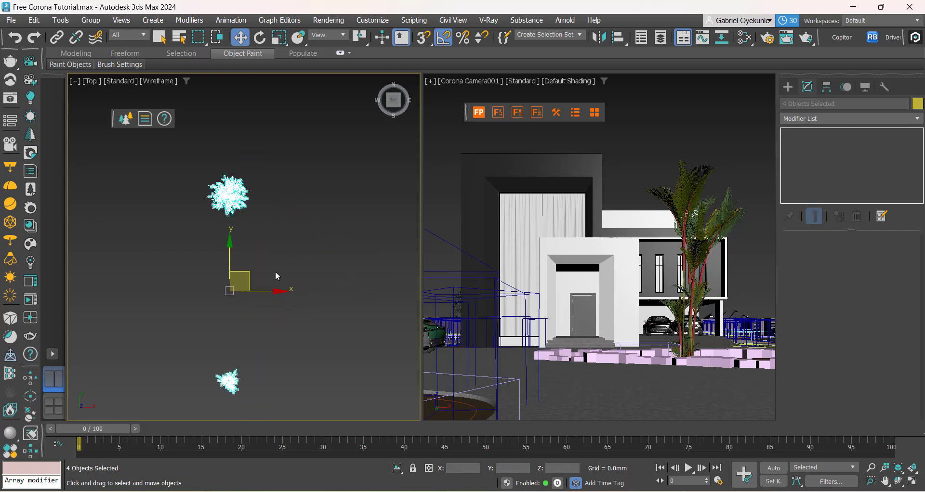
pyautogui.press('Delete')
# Rotate the merged building group -90 degrees about Z and move it into the open area north-east of the house, clearing the selection.
pyautogui.scroll(-3, 282, 260)
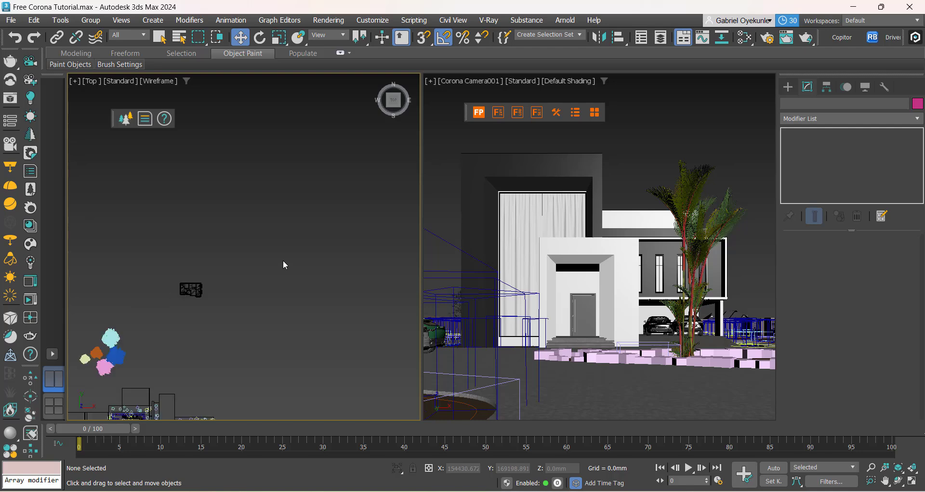
pyautogui.scroll(1, 204, 293)
pyautogui.click(219, 280)
pyautogui.moveTo(234, 363); pyautogui.dragTo(338, 256, button='middle')
pyautogui.moveTo(323, 187); pyautogui.dragTo(262, 145)
pyautogui.scroll(3, 316, 277)
pyautogui.press('e')
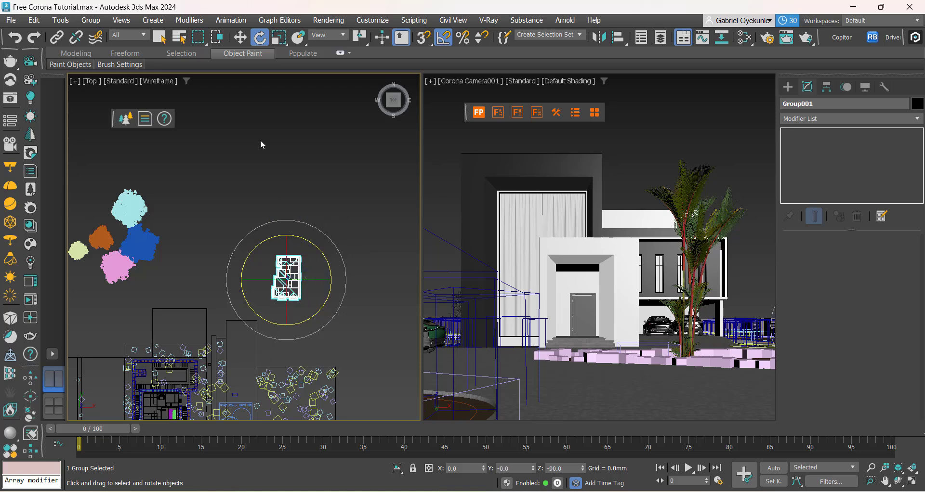
pyautogui.click(233, 38)
pyautogui.moveTo(303, 273); pyautogui.dragTo(296, 228)
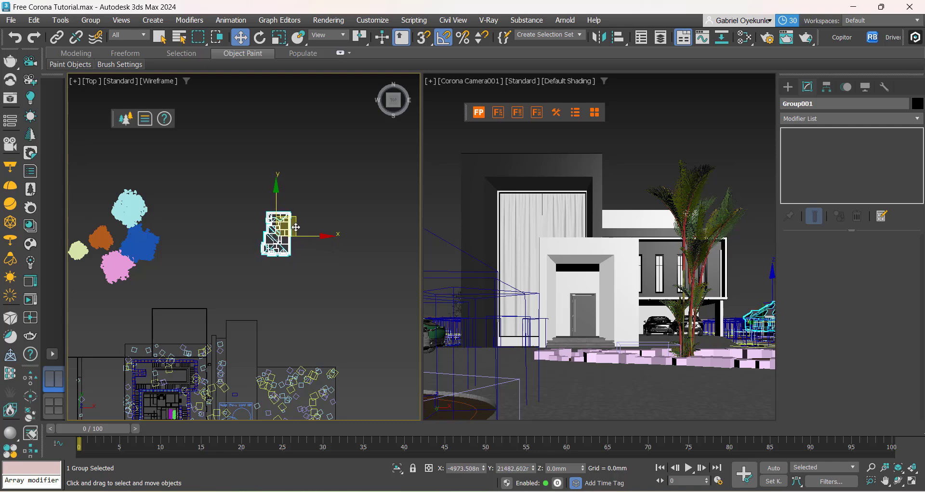
pyautogui.click(322, 330)
pyautogui.scroll(-5, 318, 328)
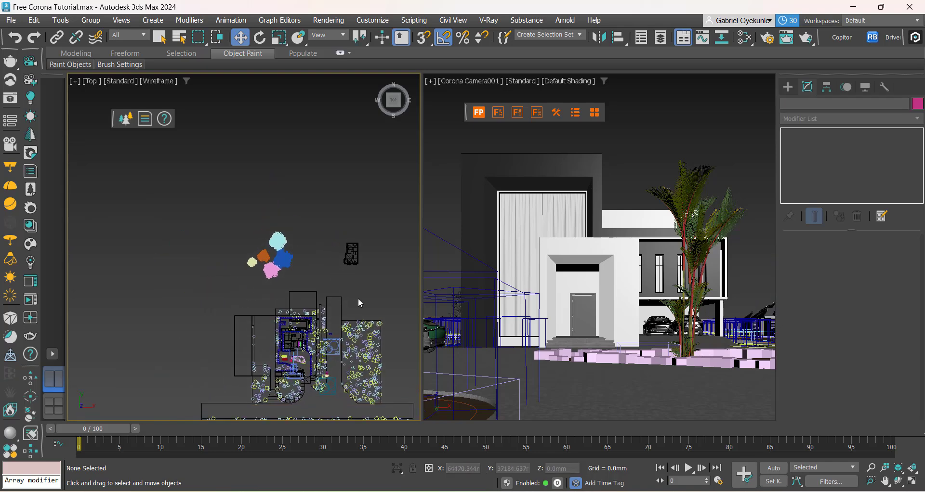
pyautogui.scroll(4, 332, 279)
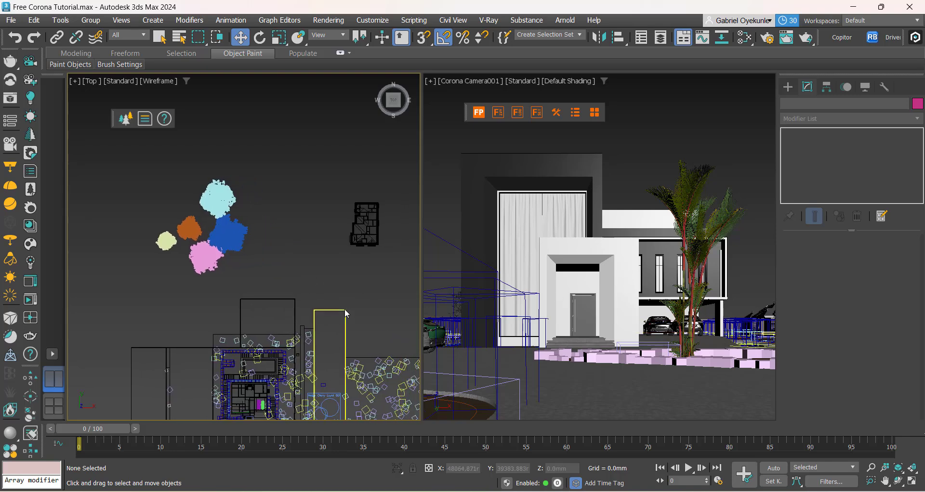
pyautogui.moveTo(344, 308); pyautogui.dragTo(343, 254, button='middle')
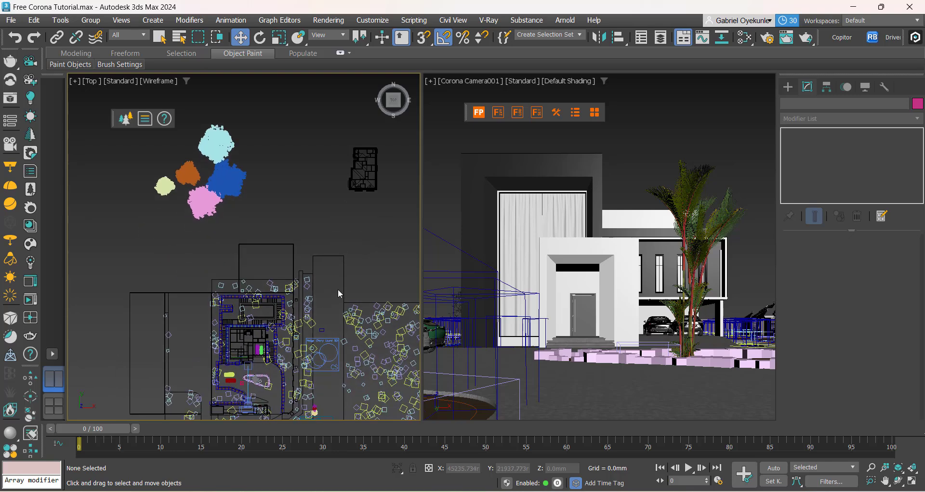
pyautogui.scroll(4, 347, 318)
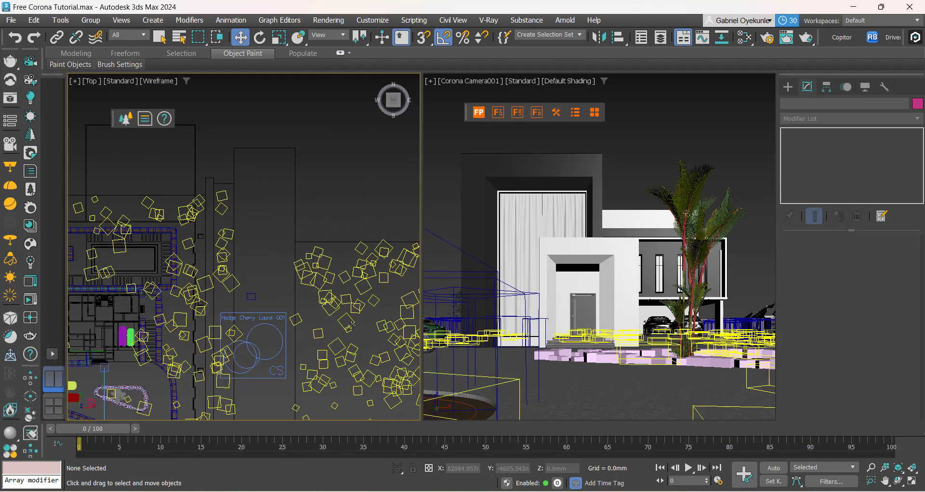
pyautogui.scroll(-4, 307, 313)
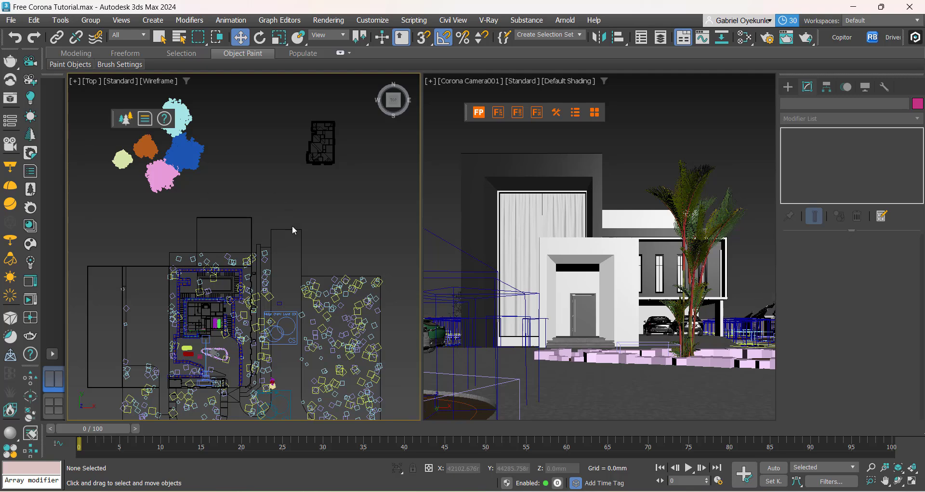
# Browse the scenes folder for another building and open the GRA Bind scene dated 30/07/2023 as the file to merge.
pyautogui.click(6, 21)
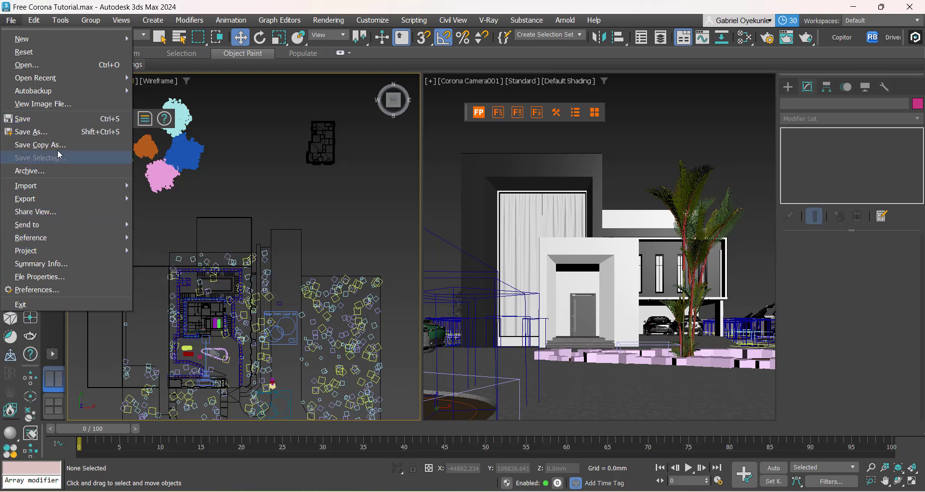
pyautogui.moveTo(55, 186)
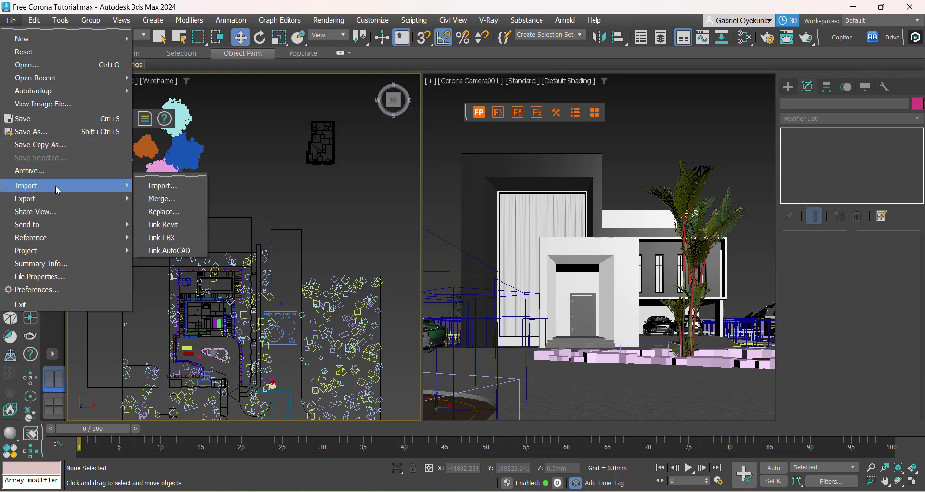
pyautogui.click(162, 199)
pyautogui.scroll(-7, 248, 322)
pyautogui.scroll(-12, 249, 322)
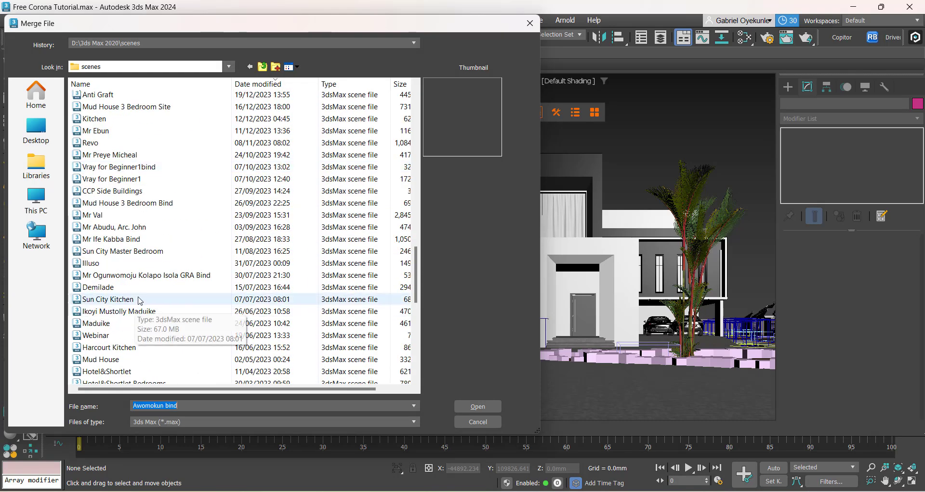
pyautogui.click(136, 276)
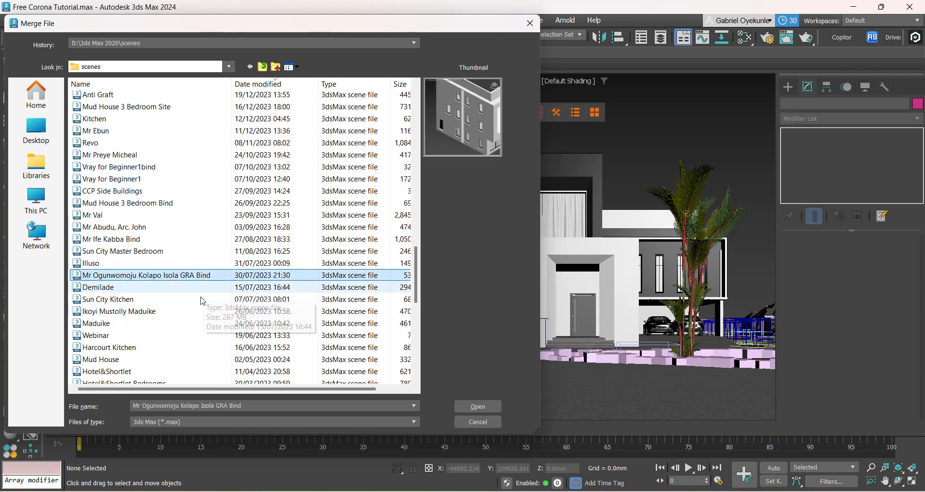
pyautogui.scroll(-5, 162, 307)
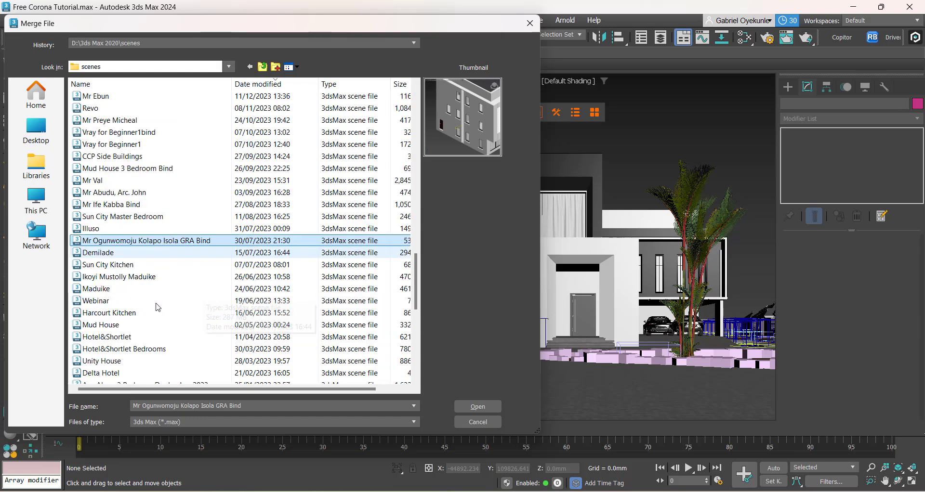
pyautogui.scroll(-4, 158, 307)
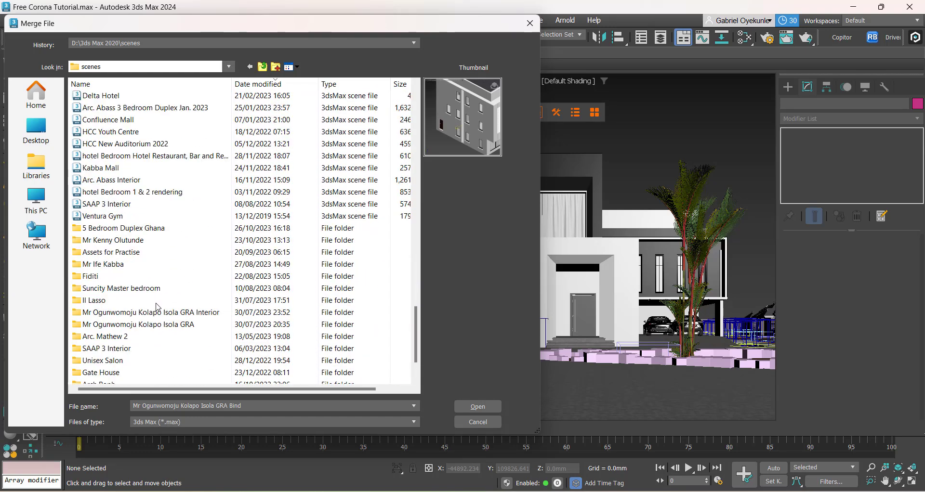
pyautogui.scroll(3, 158, 308)
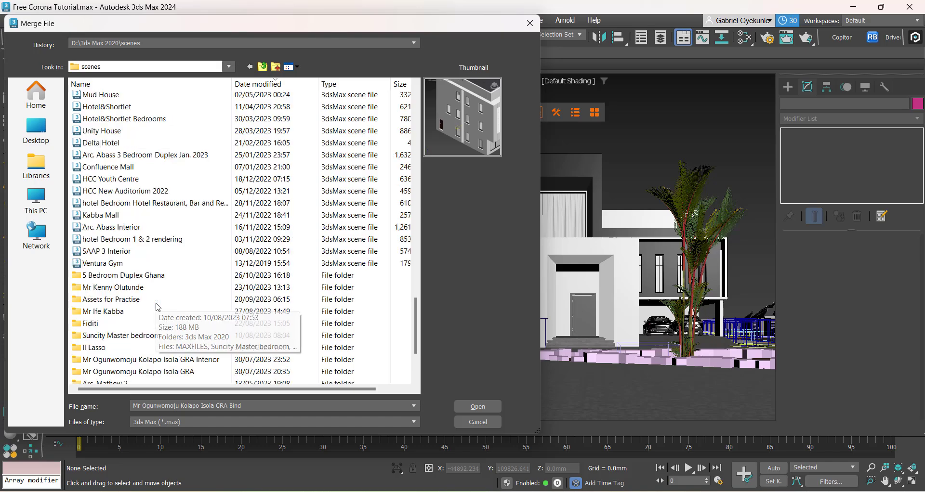
pyautogui.click(478, 406)
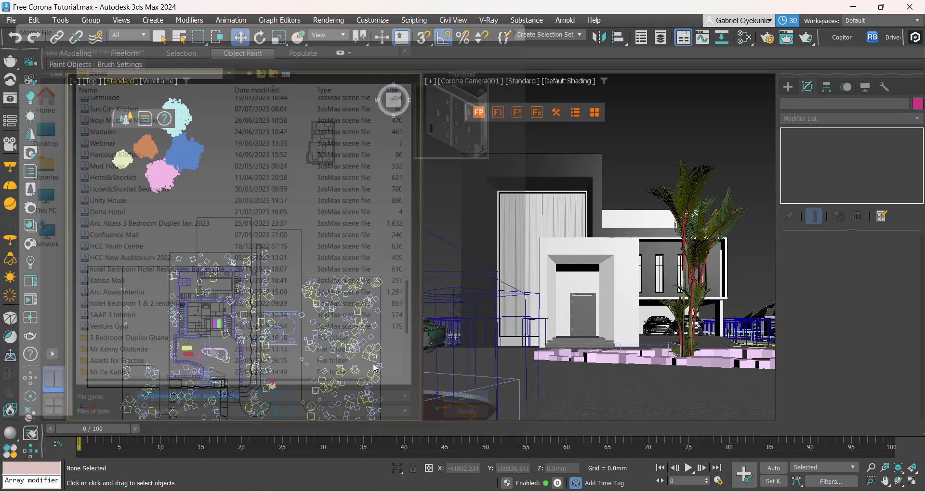
# Merge all objects from the GRA Bind scene, auto-renaming all duplicate merged materials.
pyautogui.click(327, 340)
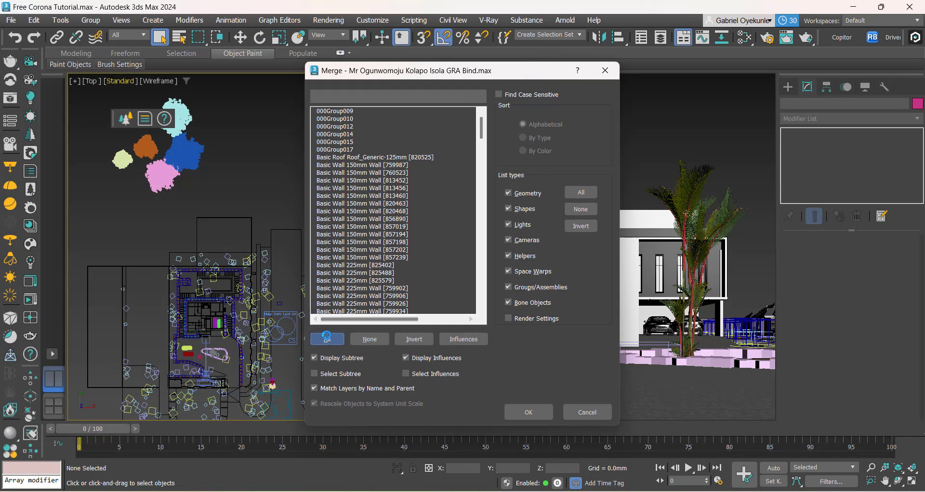
pyautogui.click(525, 414)
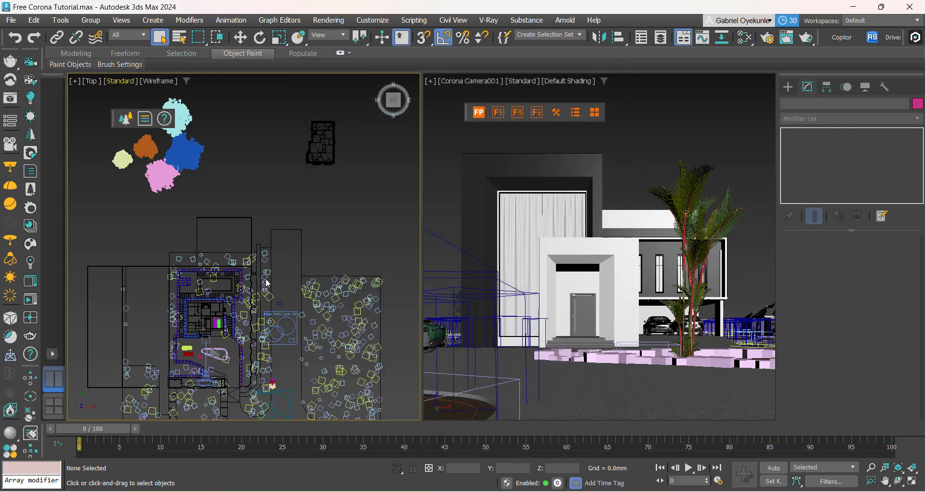
pyautogui.click(467, 267)
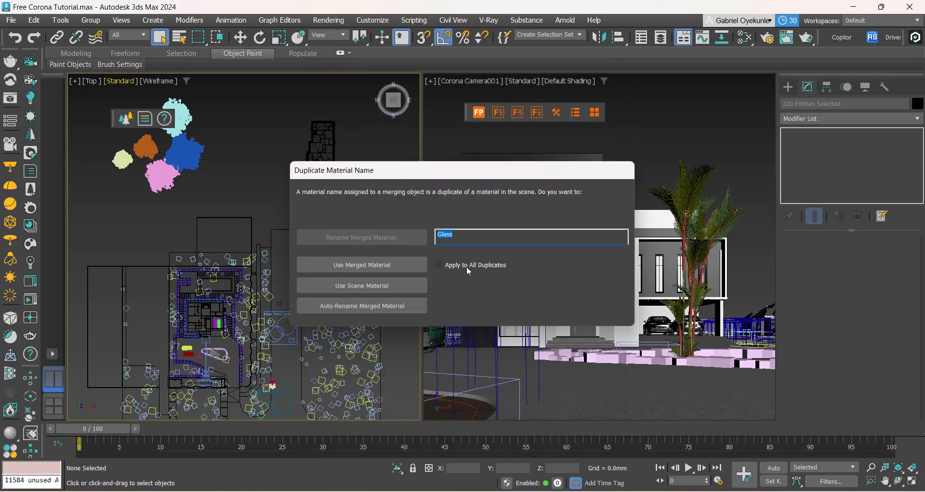
pyautogui.click(366, 307)
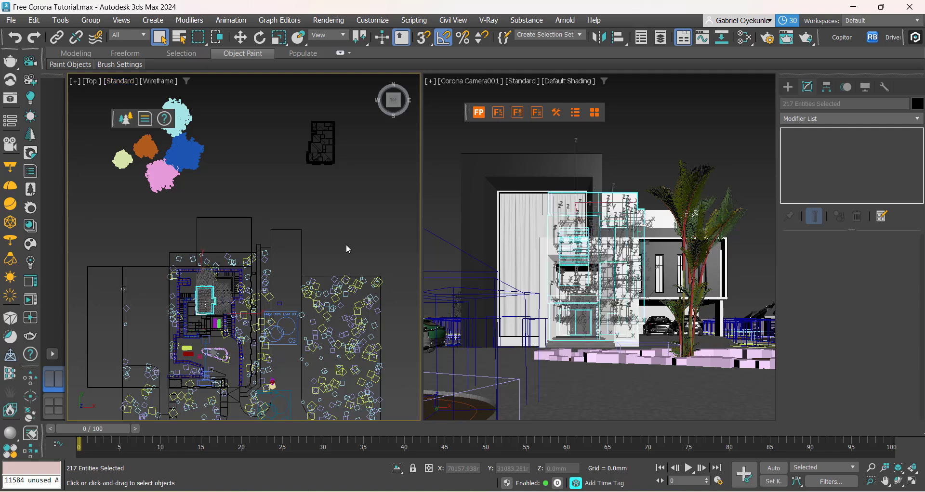
# Move the newly merged building objects in the top view off the house to the empty area north of the site.
pyautogui.scroll(-4, 315, 261)
pyautogui.press('w')
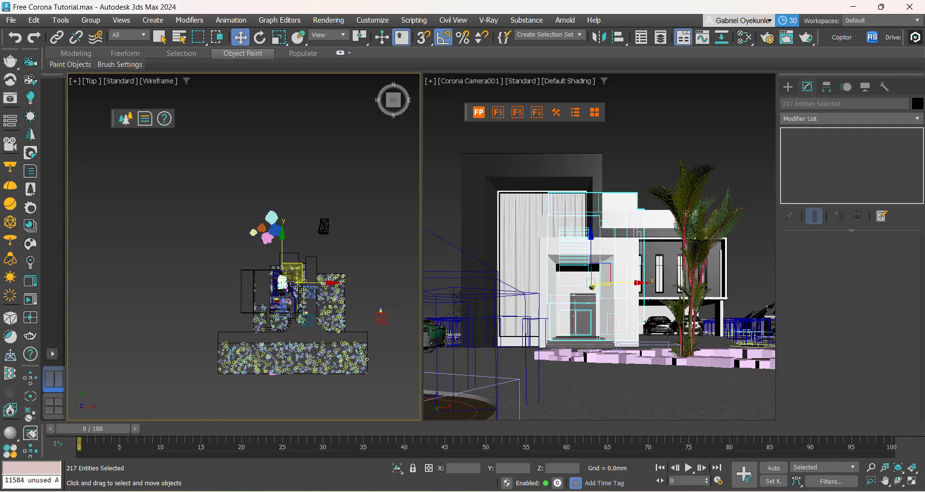
pyautogui.scroll(3, 290, 283)
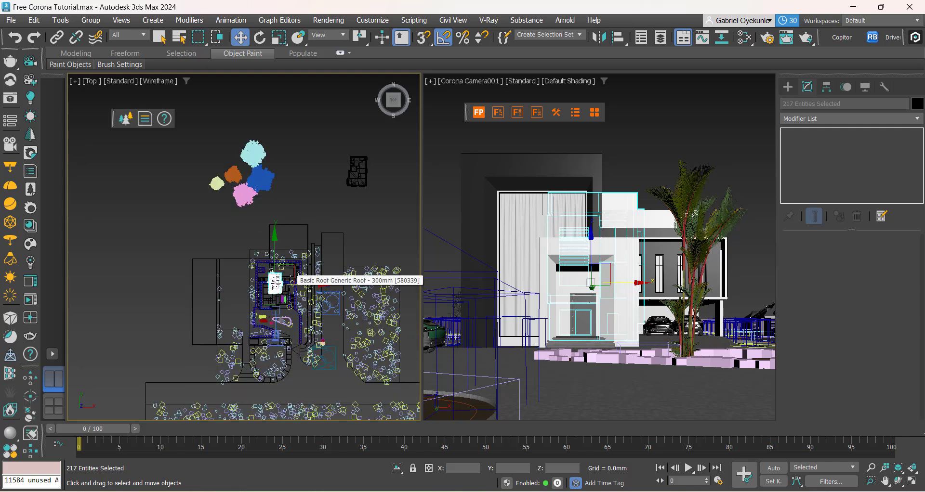
pyautogui.moveTo(295, 273); pyautogui.dragTo(386, 193)
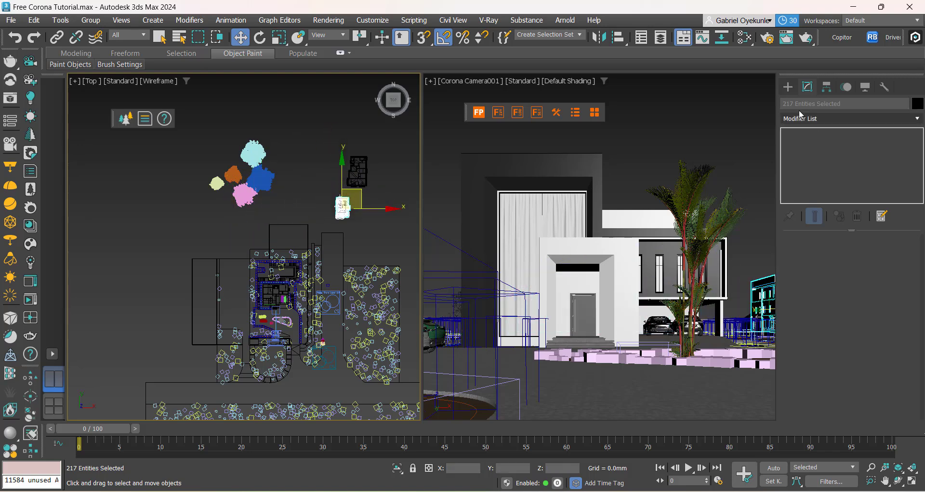
pyautogui.scroll(6, 343, 166)
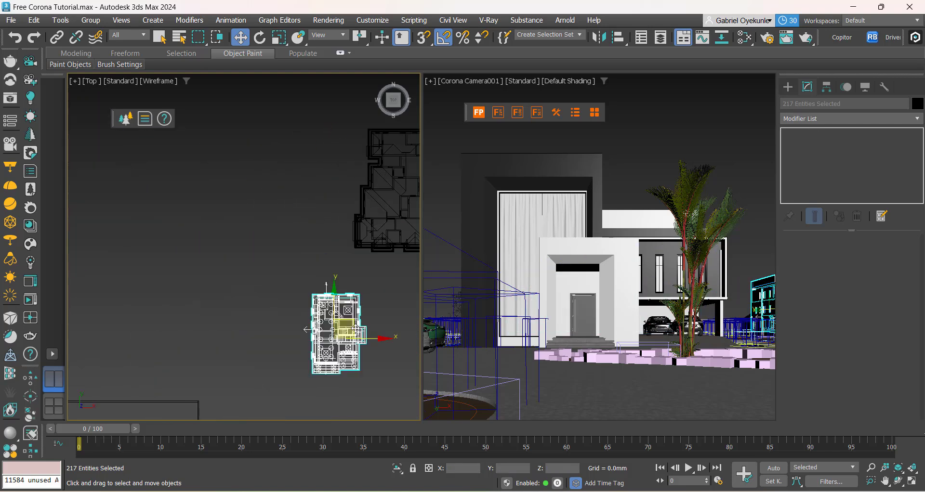
pyautogui.moveTo(352, 328); pyautogui.dragTo(147, 217)
# Close the open groups in the merged building and group all its objects under the name Building.
pyautogui.click(90, 20)
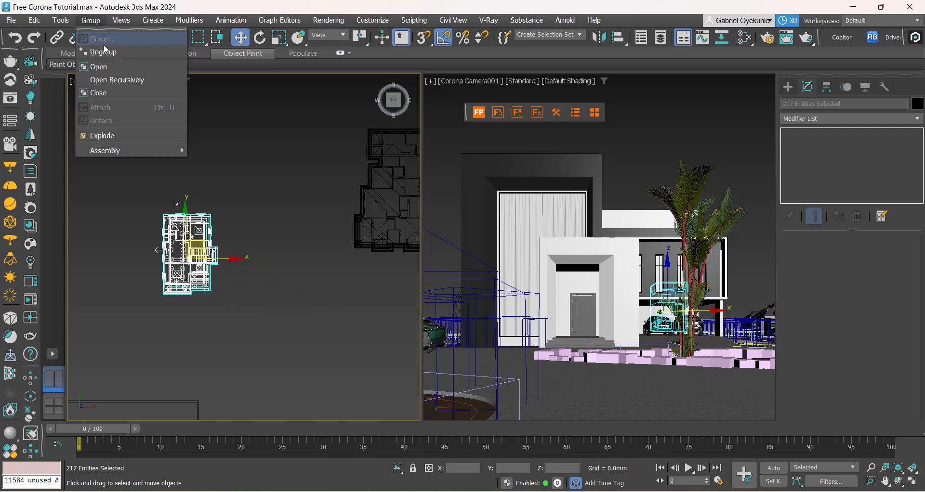
pyautogui.click(103, 93)
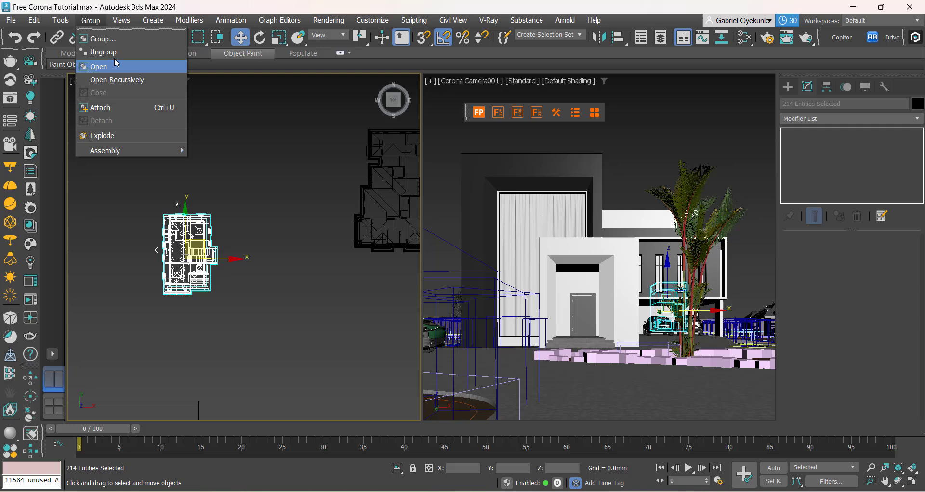
pyautogui.click(103, 39)
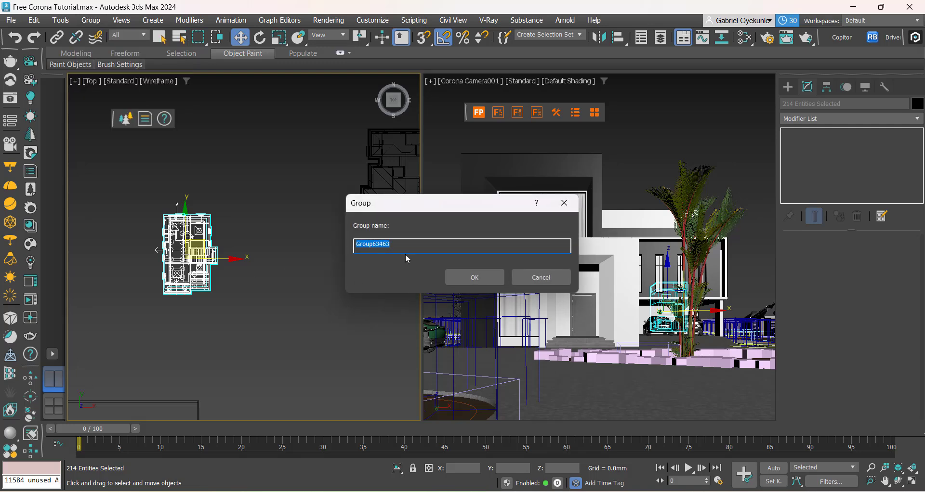
pyautogui.write('Building')
pyautogui.press('Return')
# Move the Building group in the top view to the west side of the five trees and clear the selection.
pyautogui.scroll(-7, 318, 285)
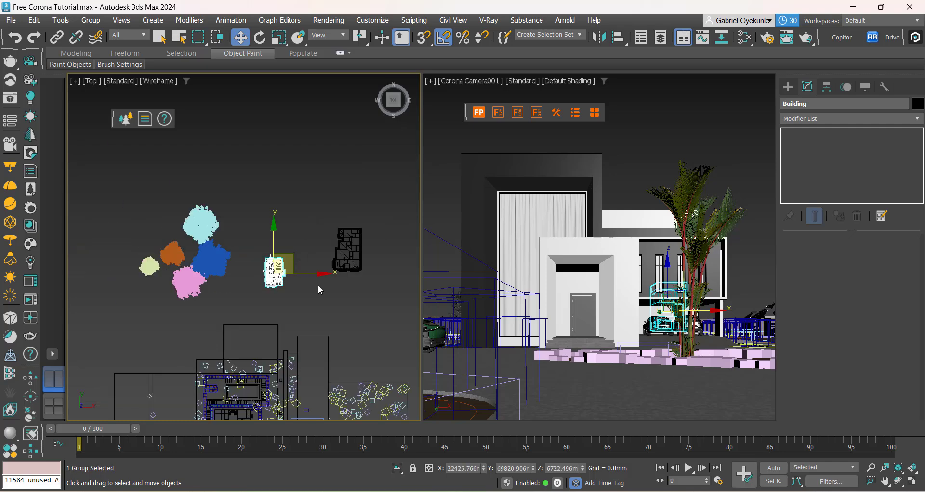
pyautogui.moveTo(259, 308); pyautogui.dragTo(302, 309, button='middle')
pyautogui.moveTo(346, 275); pyautogui.dragTo(244, 243)
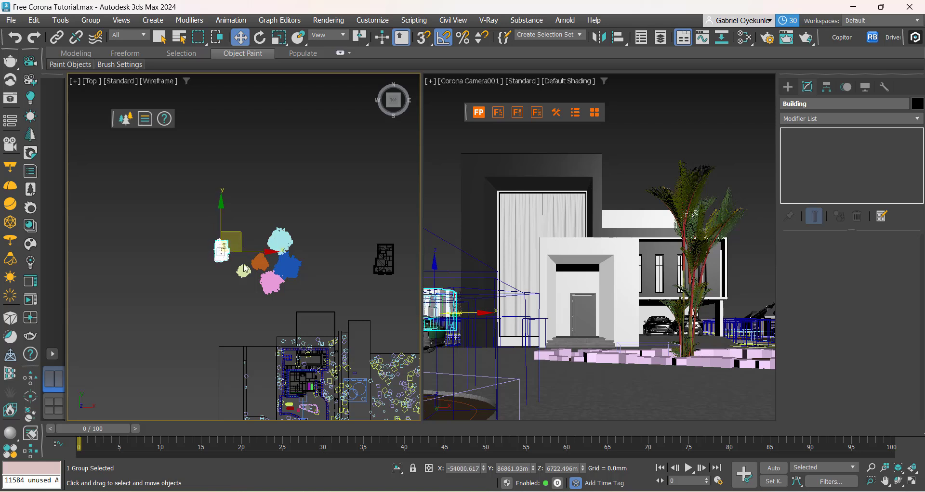
pyautogui.click(232, 334)
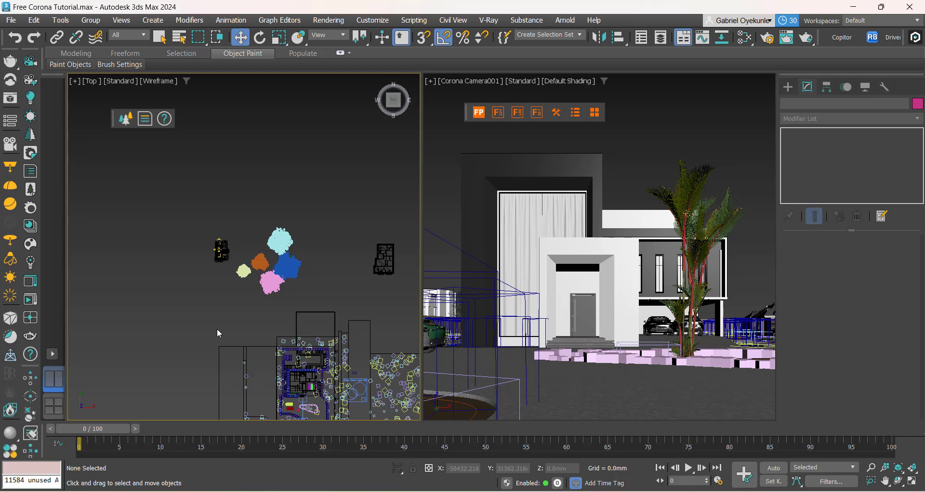
# Select the five trees north of the house and check the Approach clone.png reference render.
pyautogui.scroll(2, 309, 302)
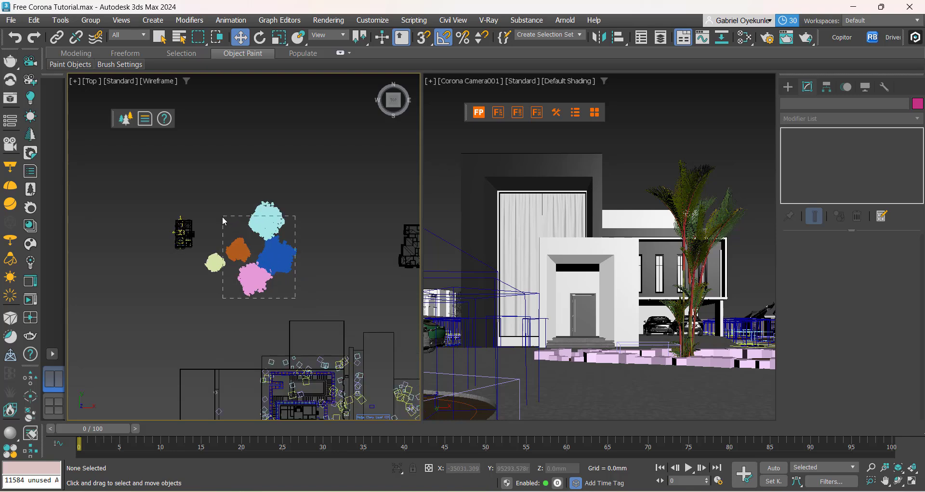
pyautogui.moveTo(218, 212); pyautogui.dragTo(217, 212)
pyautogui.scroll(-5, 217, 248)
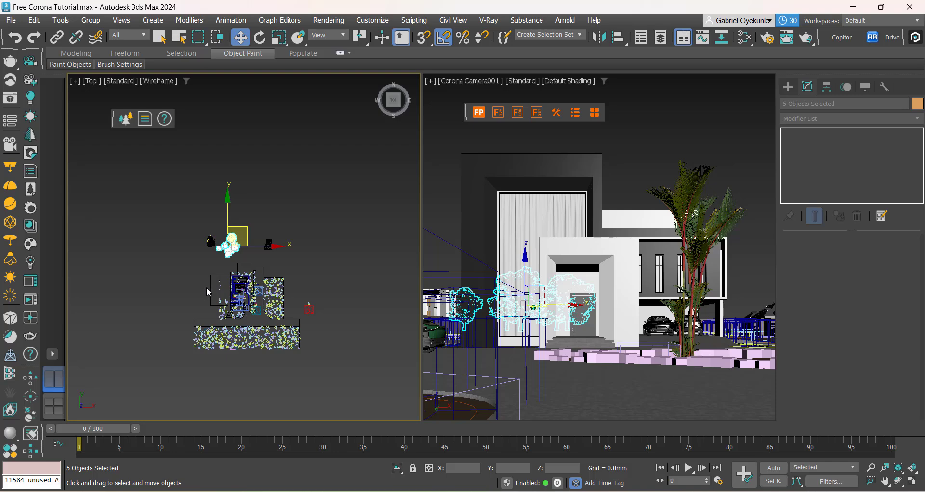
pyautogui.scroll(-1, 194, 297)
pyautogui.scroll(4, 239, 286)
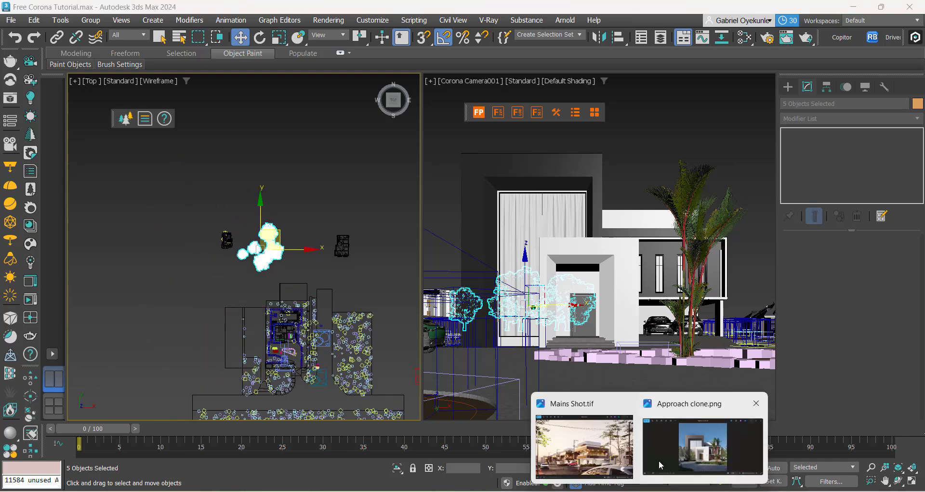
pyautogui.click(660, 464)
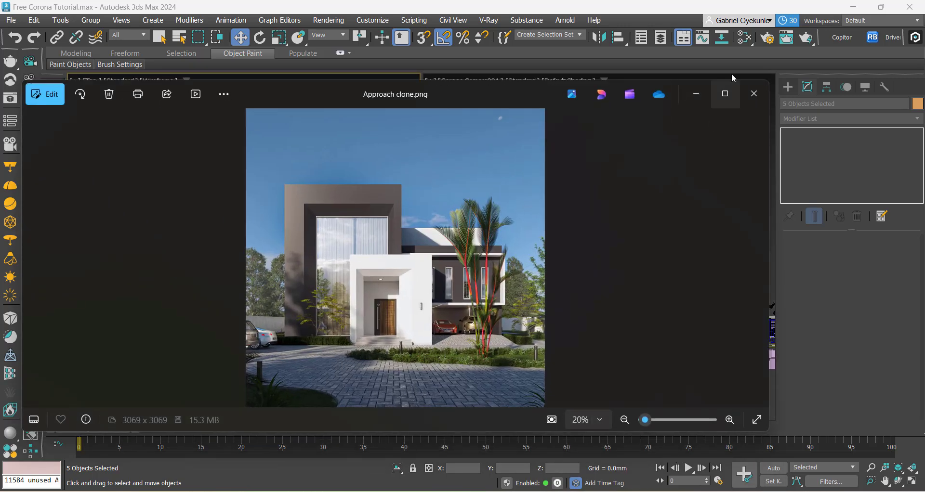
pyautogui.click(696, 93)
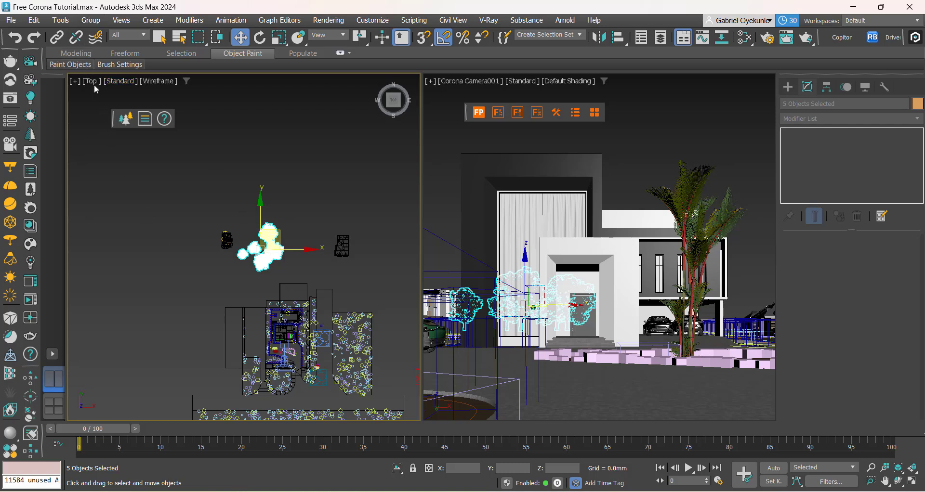
# Paint the selected trees with Object Paint along a wide arc from the site's west side around the north to the east.
pyautogui.moveTo(56, 70)
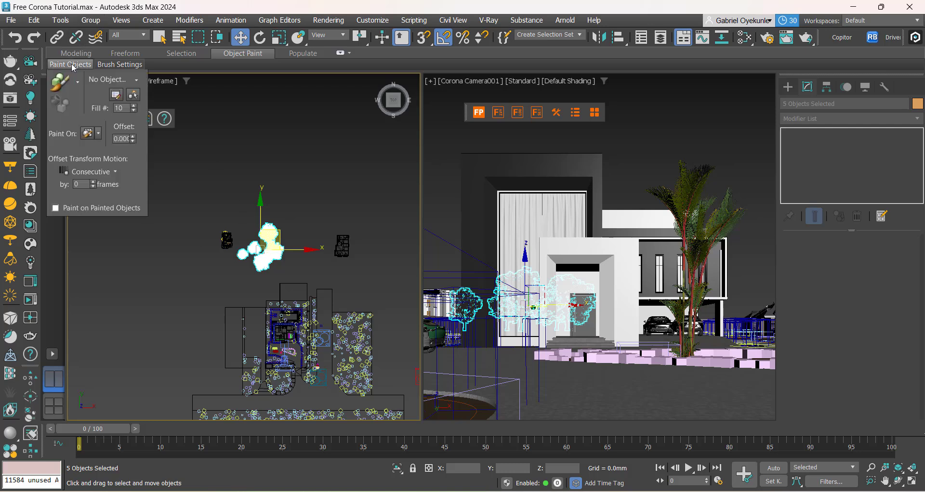
pyautogui.click(58, 86)
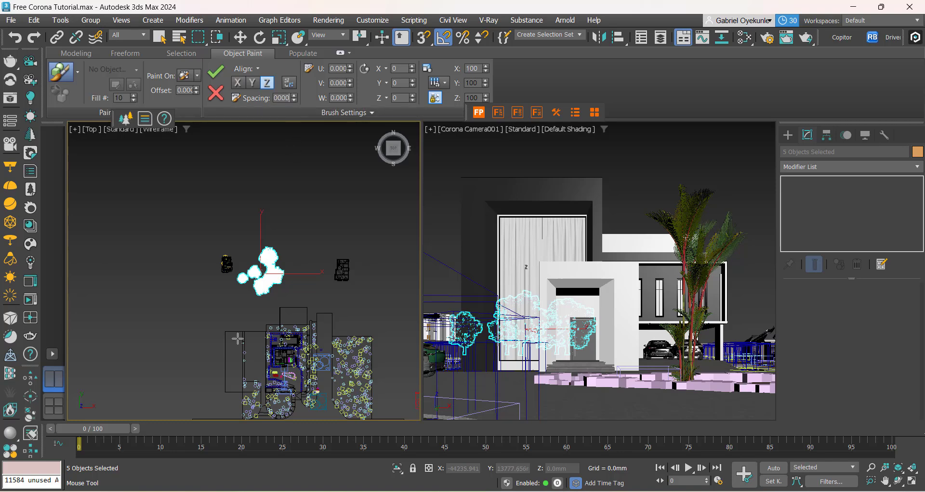
pyautogui.scroll(2, 238, 339)
pyautogui.scroll(-1, 231, 291)
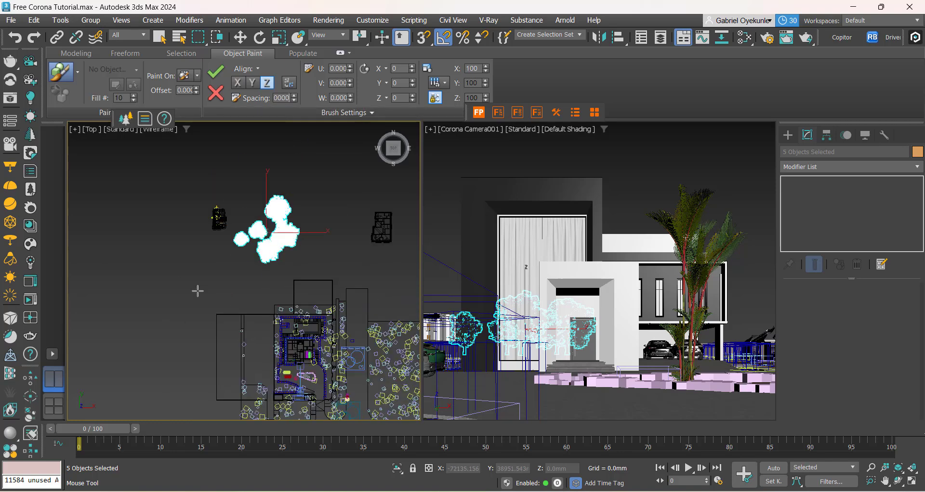
pyautogui.scroll(-1, 197, 292)
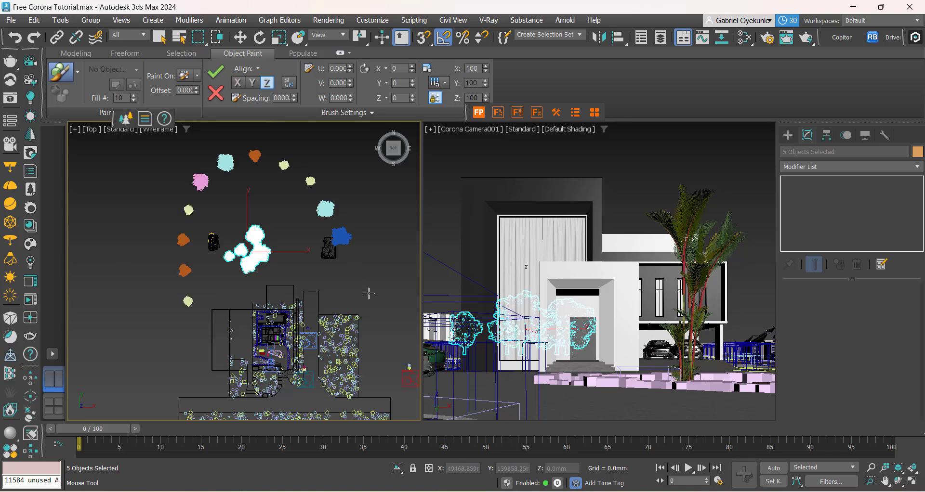
pyautogui.moveTo(351, 288); pyautogui.dragTo(252, 285, button='middle')
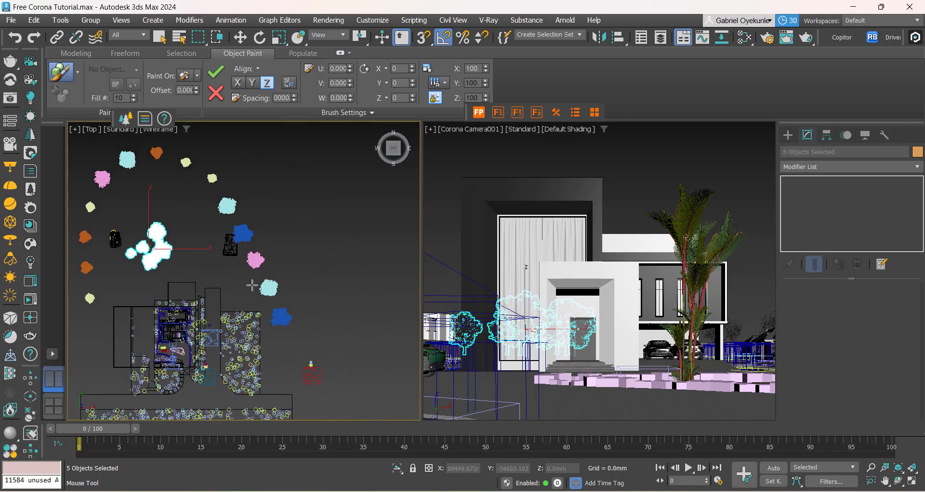
pyautogui.scroll(2, 172, 227)
pyautogui.moveTo(173, 227); pyautogui.dragTo(435, 234, button='middle')
pyautogui.moveTo(333, 344); pyautogui.dragTo(194, 275, button='middle')
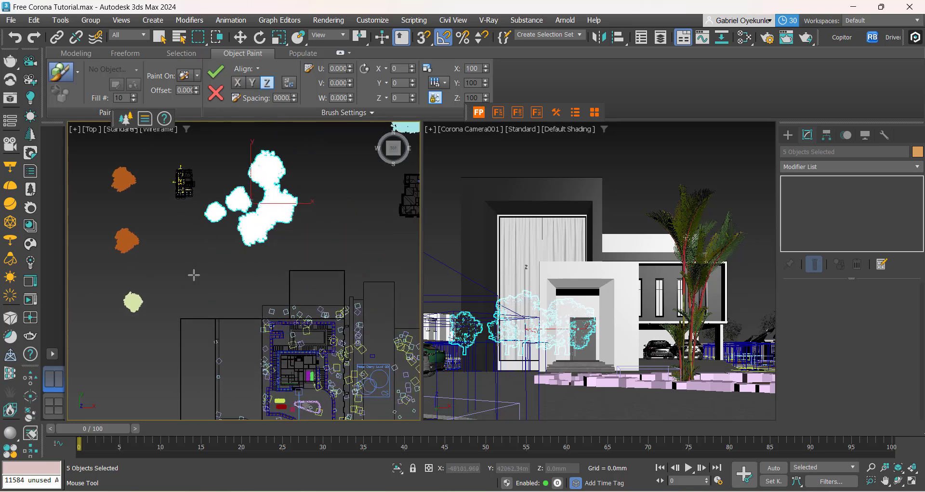
# Paint individual trees in the gap between the arc's western end and the northwest corner of the site.
pyautogui.moveTo(143, 318); pyautogui.dragTo(194, 286, button='middle')
pyautogui.scroll(1, 203, 337)
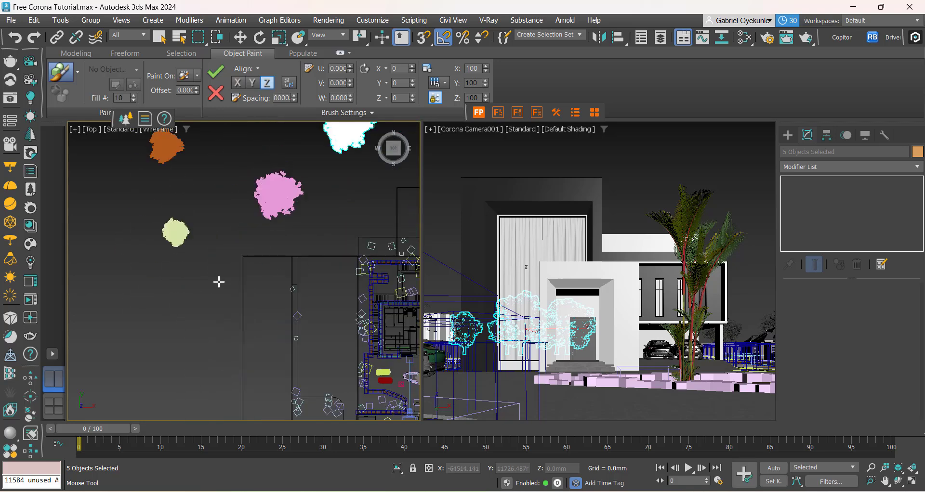
pyautogui.scroll(-2, 208, 337)
pyautogui.scroll(1, 227, 308)
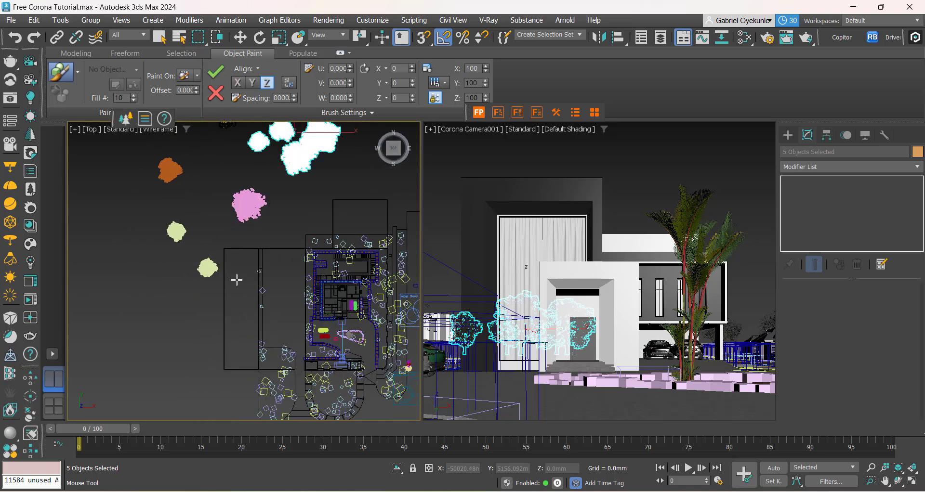
# Paint a row of the selected trees across the wide planted strip along the south of the site.
pyautogui.moveTo(202, 380); pyautogui.dragTo(155, 247, button='middle')
pyautogui.scroll(-3, 157, 250)
pyautogui.scroll(2, 163, 286)
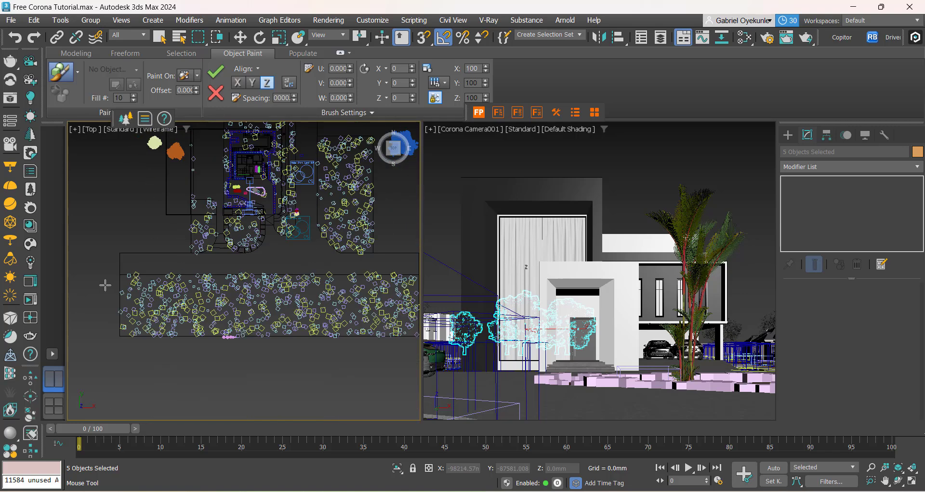
pyautogui.scroll(-1, 102, 288)
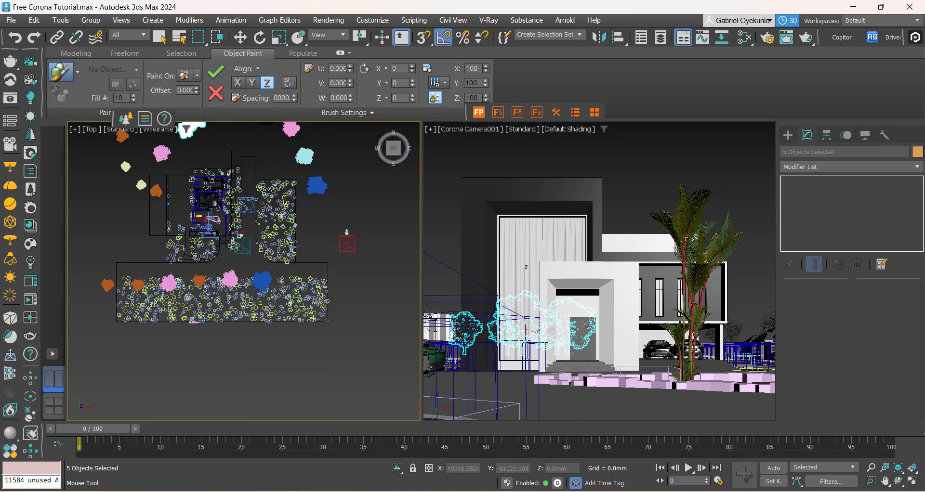
pyautogui.scroll(-3, 321, 282)
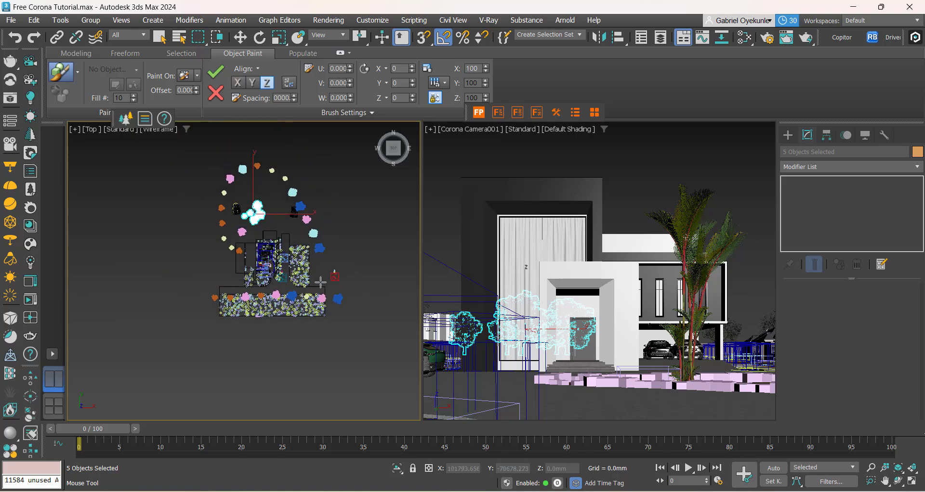
pyautogui.scroll(3, 336, 313)
pyautogui.moveTo(316, 223); pyautogui.dragTo(329, 284, button='middle')
pyautogui.scroll(-3, 329, 284)
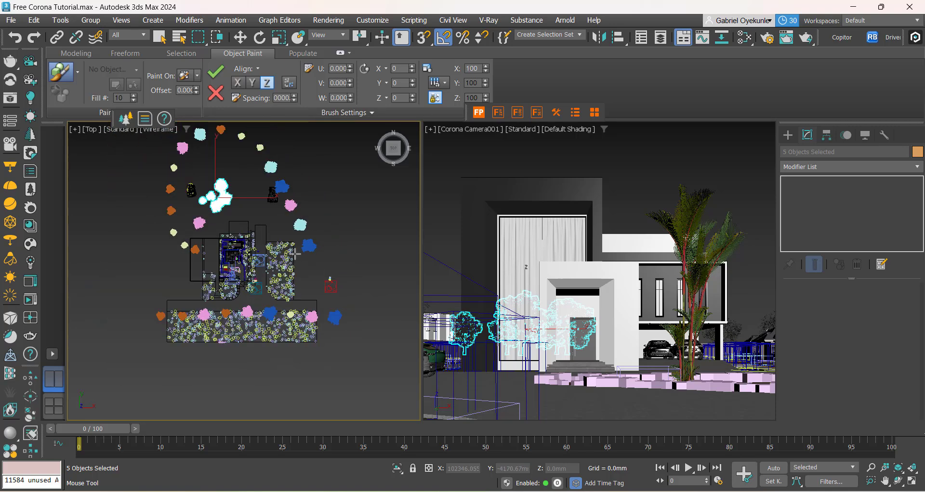
# Reduce the brush spacing to 5000 and paint additional trees between the western building and the house plot.
pyautogui.scroll(2, 265, 222)
pyautogui.scroll(-2, 236, 236)
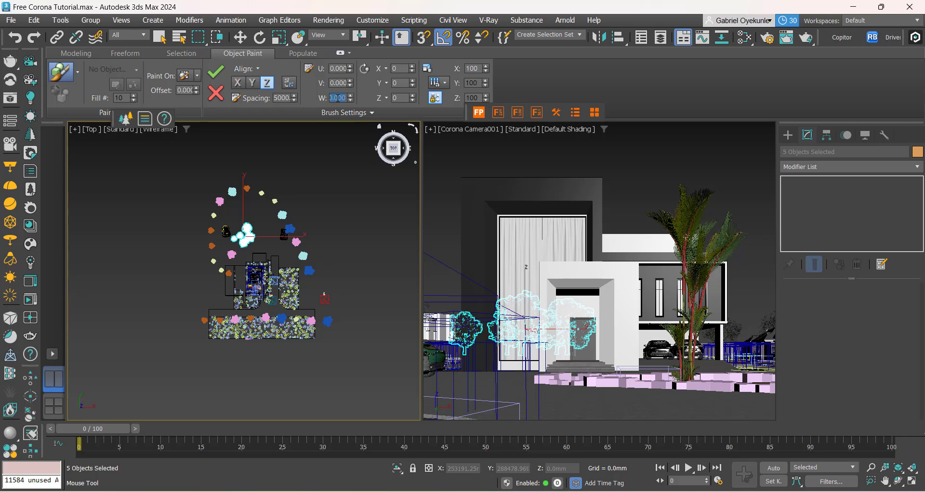
pyautogui.scroll(2, 236, 253)
pyautogui.scroll(2, 243, 279)
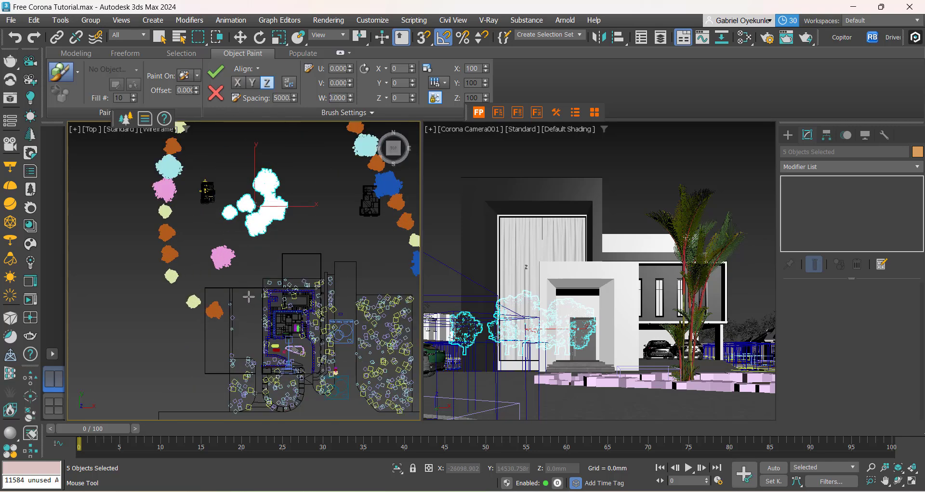
pyautogui.scroll(2, 220, 295)
pyautogui.scroll(2, 206, 292)
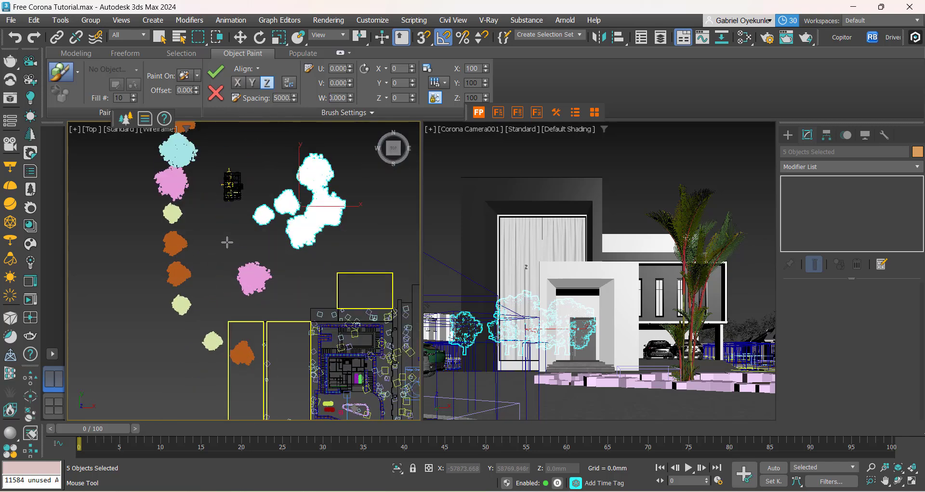
pyautogui.click(265, 247)
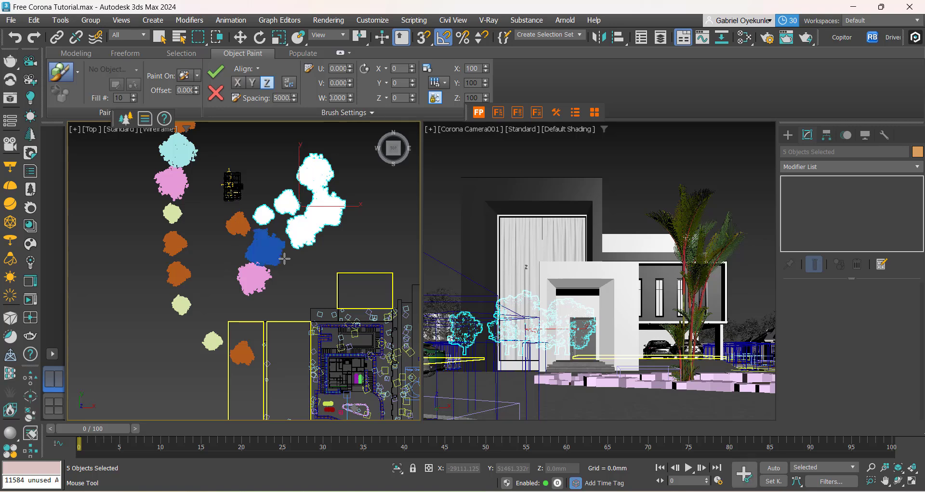
pyautogui.scroll(-3, 241, 218)
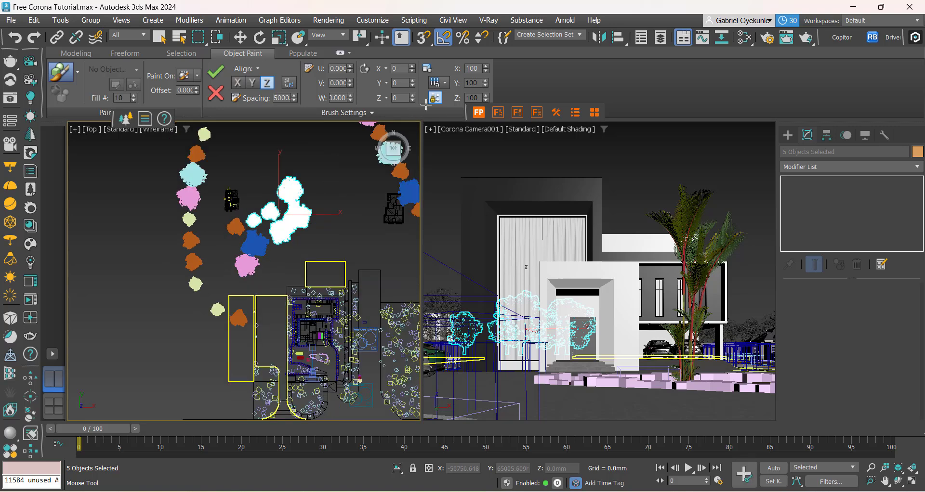
# Set the painted trees' scale to Random, ranging from 100 to 200 on the X, Y and Z axes.
pyautogui.click(437, 83)
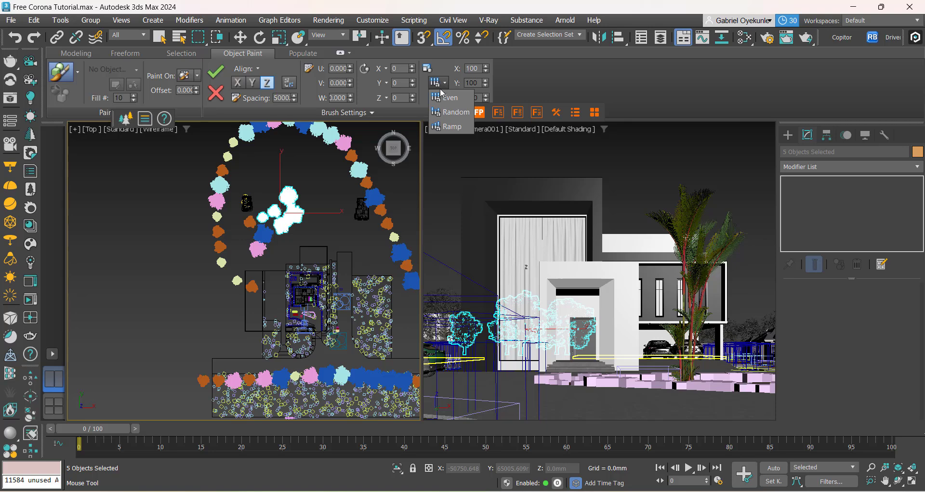
pyautogui.click(449, 112)
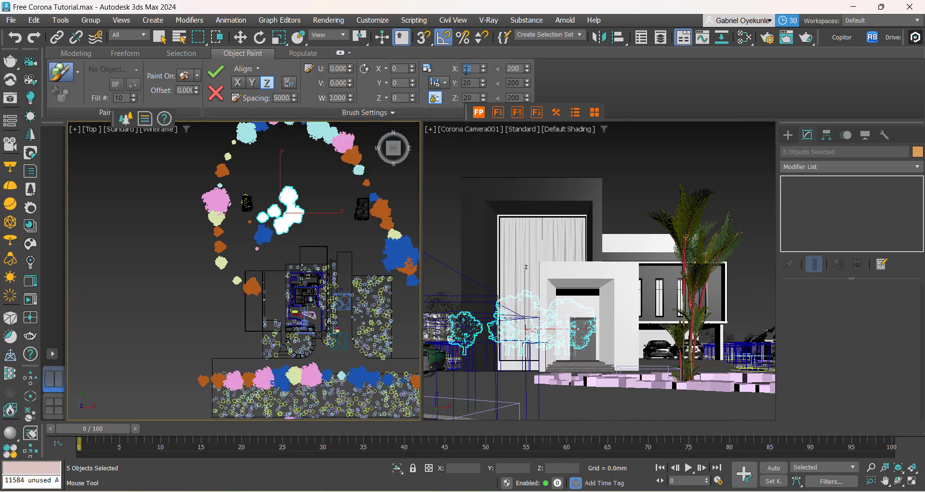
pyautogui.click(519, 69)
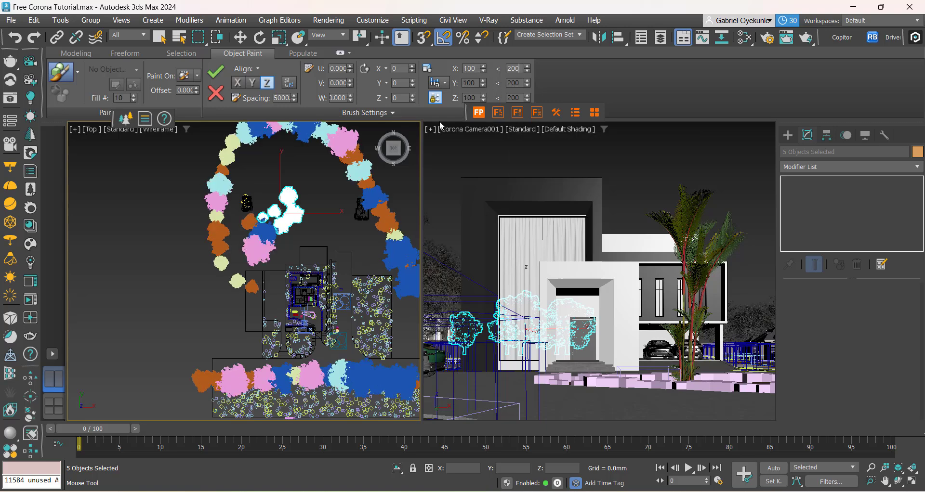
pyautogui.moveTo(242, 292)
pyautogui.mouseDown(button='middle')
pyautogui.moveTo(205, 293)
pyautogui.moveTo(202, 309)
pyautogui.moveTo(181, 308)
pyautogui.moveTo(242, 308)
pyautogui.mouseUp(button='middle')
# Examine the background trees in the Approach clone.png reference render.
pyautogui.moveTo(651, 486)
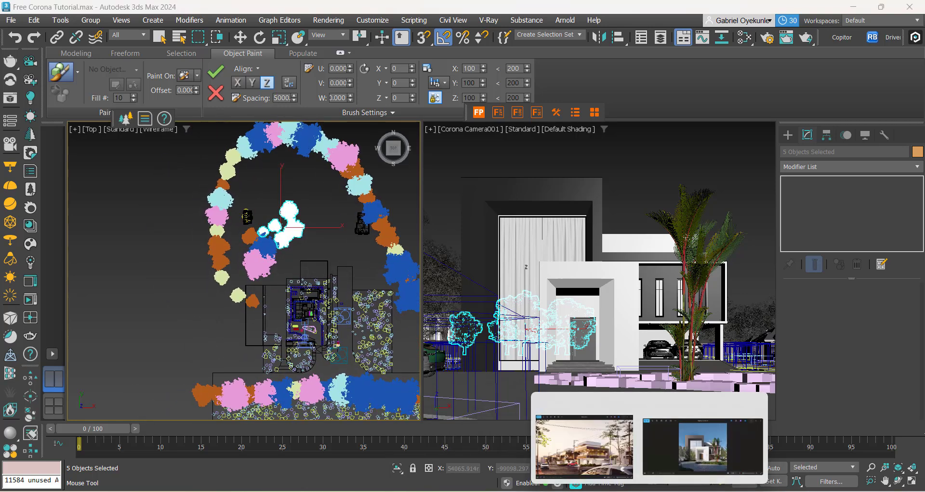
pyautogui.click(685, 423)
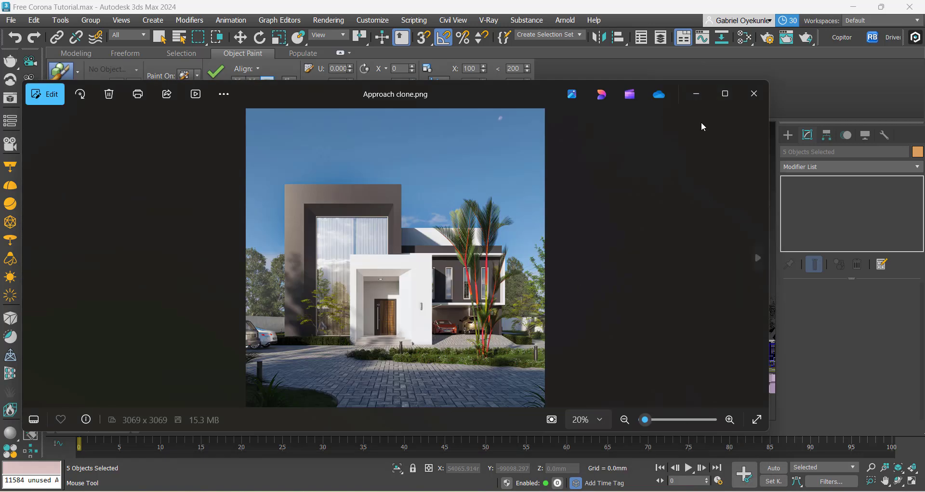
pyautogui.click(696, 95)
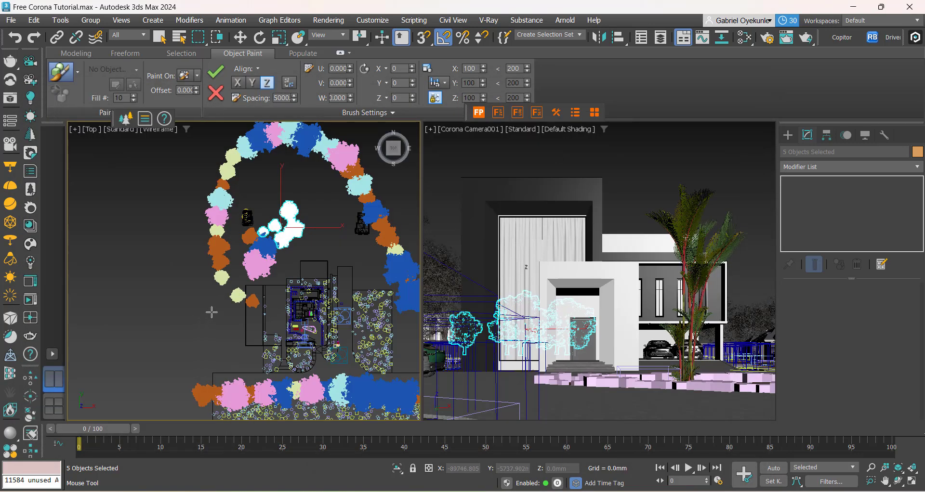
# Paint two single trees north of the house, between the five source trees and the eastern building.
pyautogui.moveTo(211, 313); pyautogui.dragTo(220, 239, button='middle')
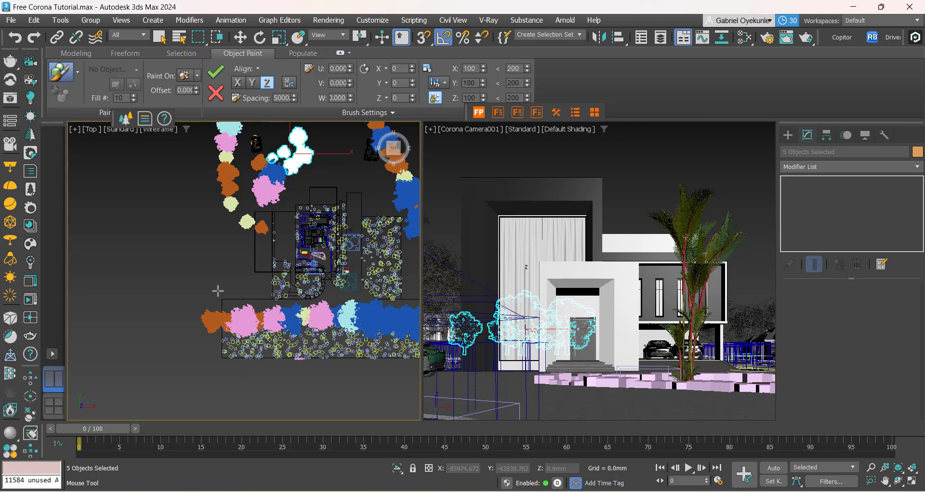
pyautogui.scroll(-5, 217, 291)
pyautogui.scroll(7, 331, 251)
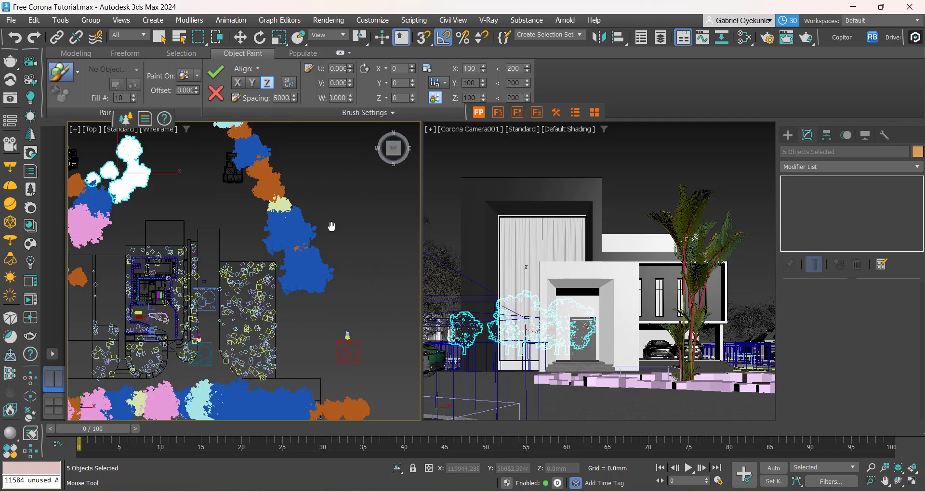
pyautogui.moveTo(332, 226); pyautogui.dragTo(378, 291, button='middle')
pyautogui.scroll(3, 290, 271)
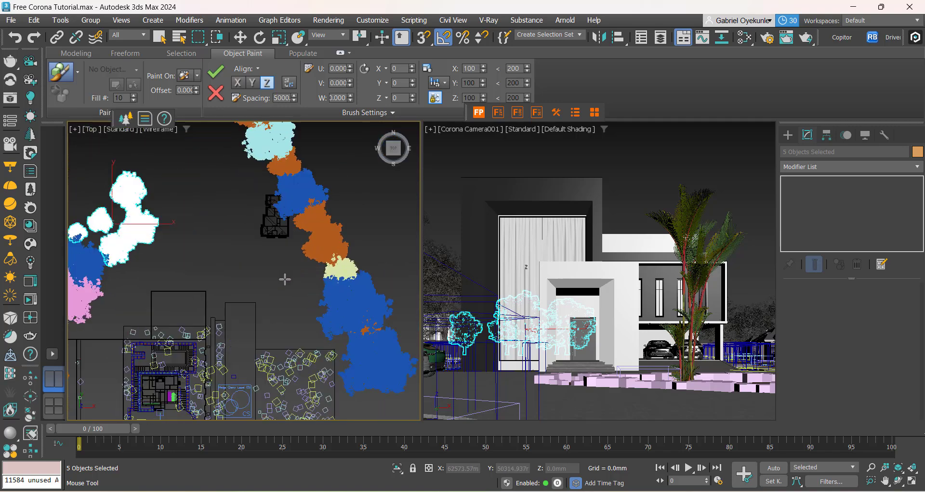
pyautogui.scroll(-3, 279, 277)
pyautogui.scroll(3, 232, 249)
pyautogui.click(241, 260)
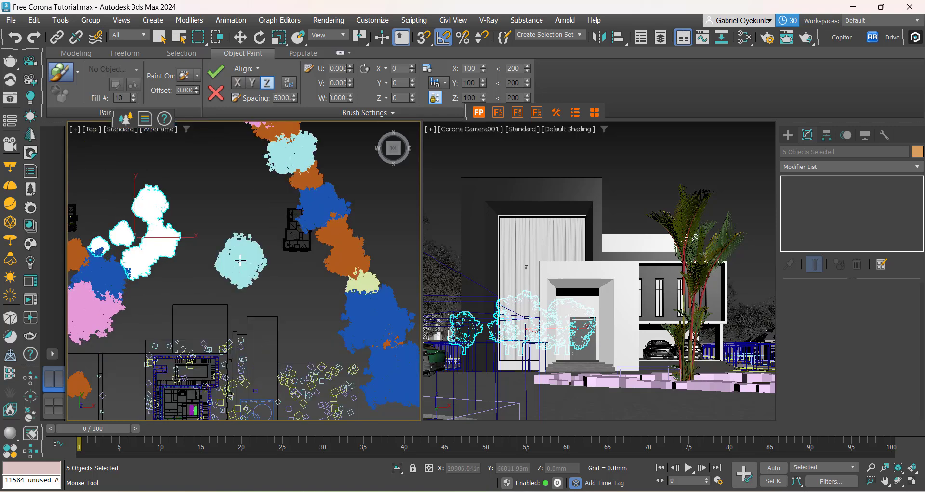
pyautogui.scroll(-3, 235, 264)
pyautogui.scroll(6, 270, 274)
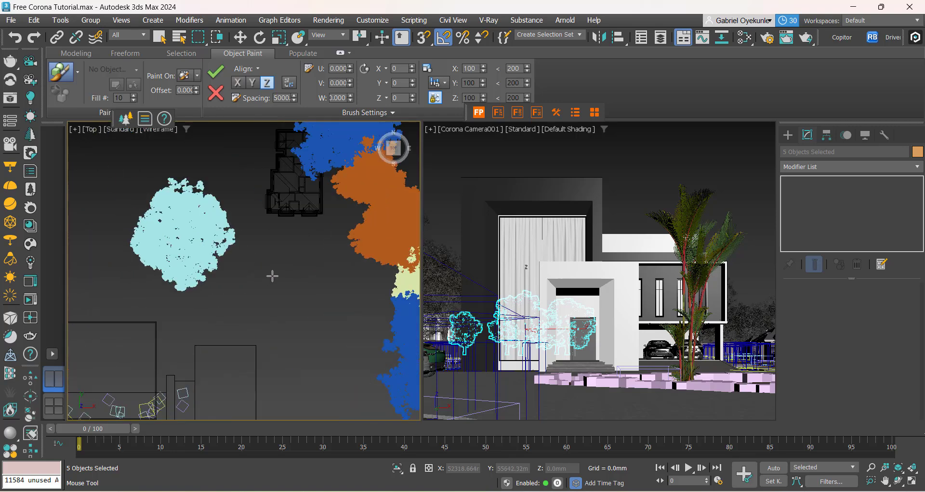
pyautogui.click(271, 276)
pyautogui.scroll(-5, 232, 279)
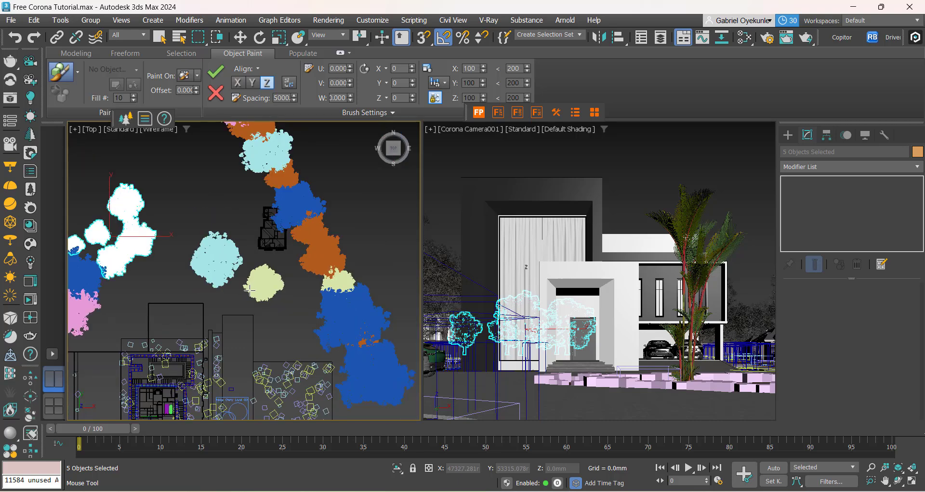
pyautogui.moveTo(231, 289); pyautogui.dragTo(283, 280, button='middle')
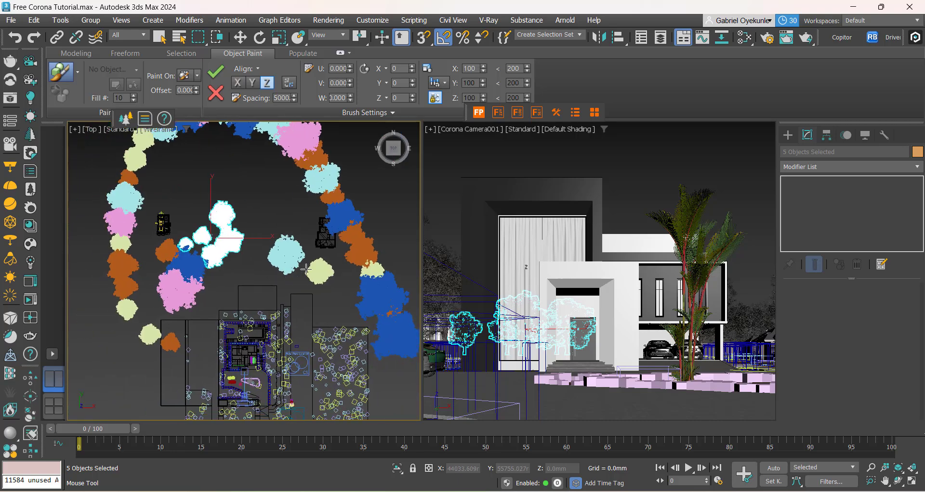
# Leave object painting and delete three of the five source trees north of the house, keeping the two small western ones.
pyautogui.moveTo(334, 296); pyautogui.dragTo(338, 279, button='middle')
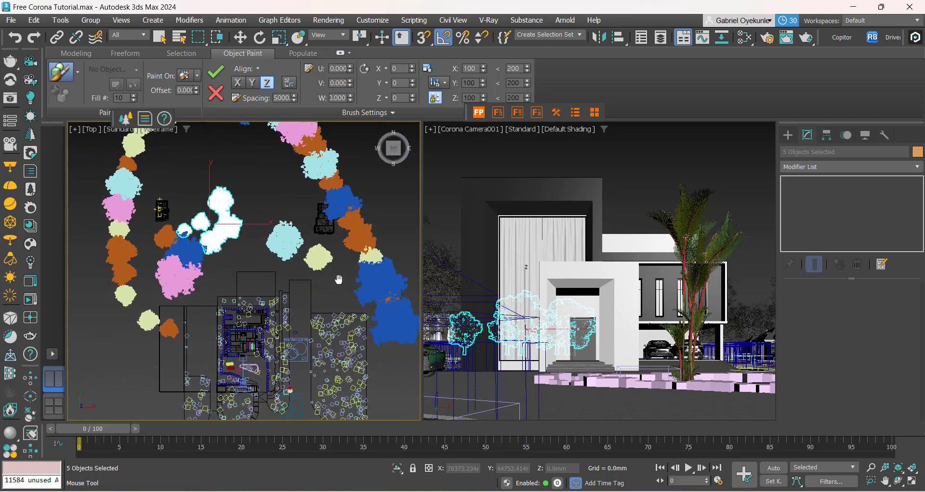
pyautogui.scroll(-3, 339, 280)
pyautogui.press('w')
pyautogui.scroll(-3, 154, 313)
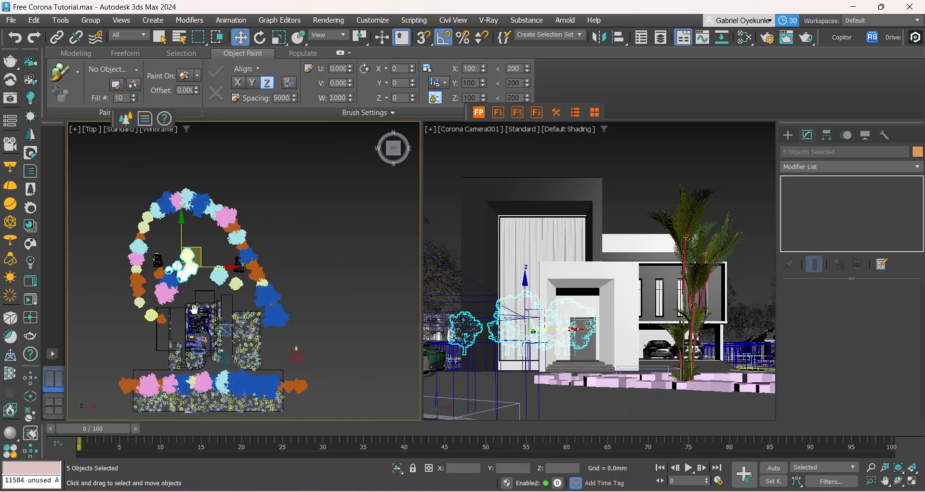
pyautogui.moveTo(195, 309); pyautogui.dragTo(277, 276, button='middle')
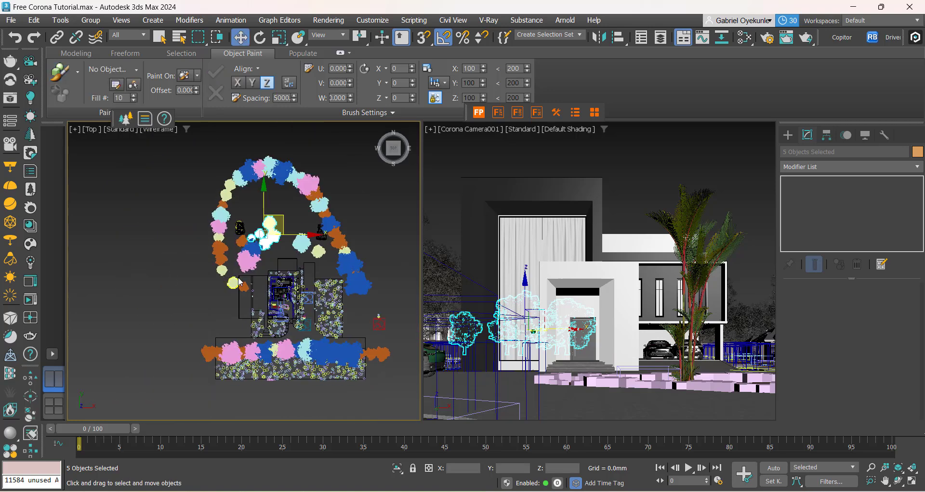
pyautogui.scroll(5, 282, 256)
pyautogui.scroll(-2, 250, 285)
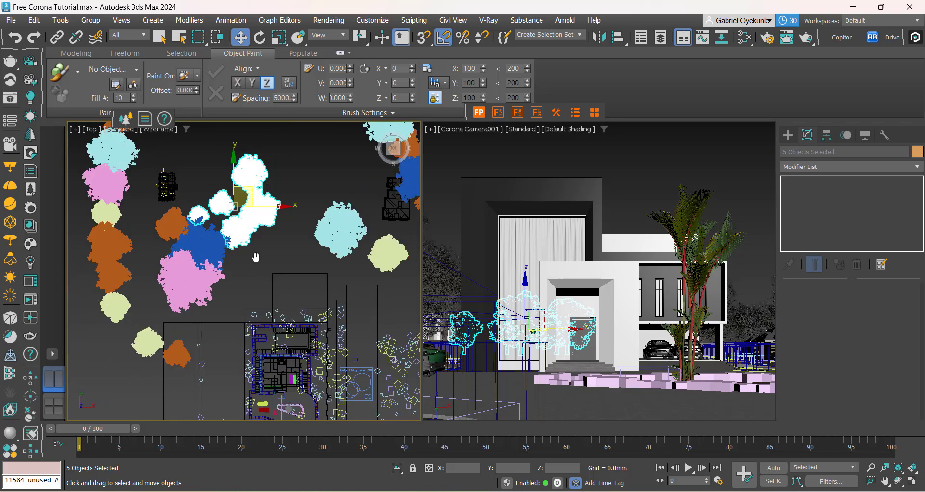
pyautogui.click(251, 272)
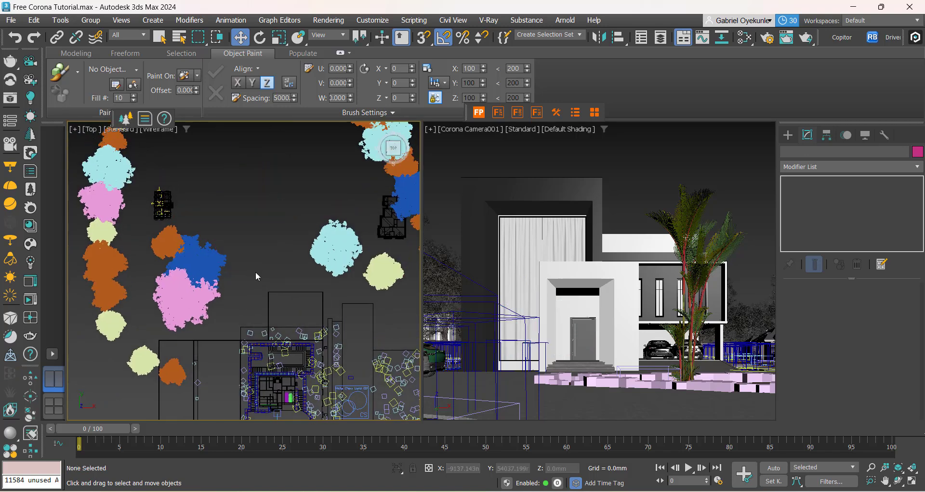
pyautogui.hotkey('ctrl', 'z')
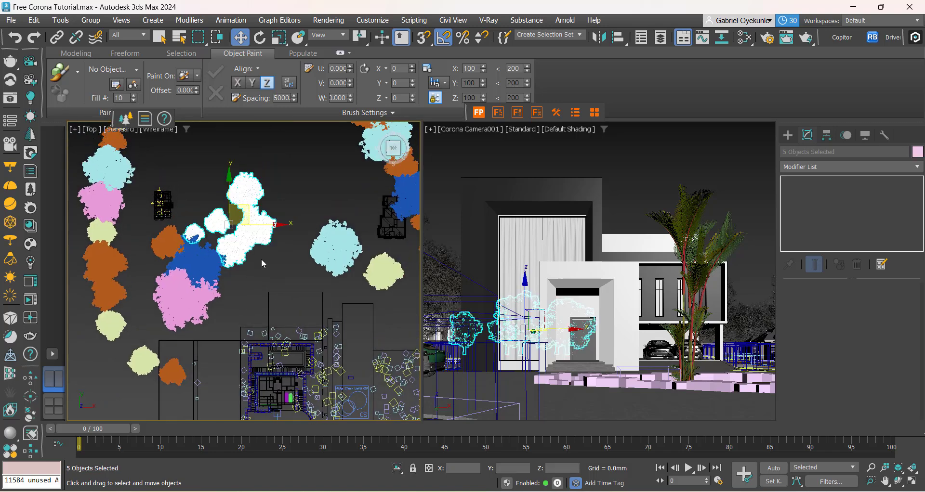
pyautogui.click(276, 261)
pyautogui.moveTo(273, 253); pyautogui.dragTo(245, 180)
pyautogui.press('Delete')
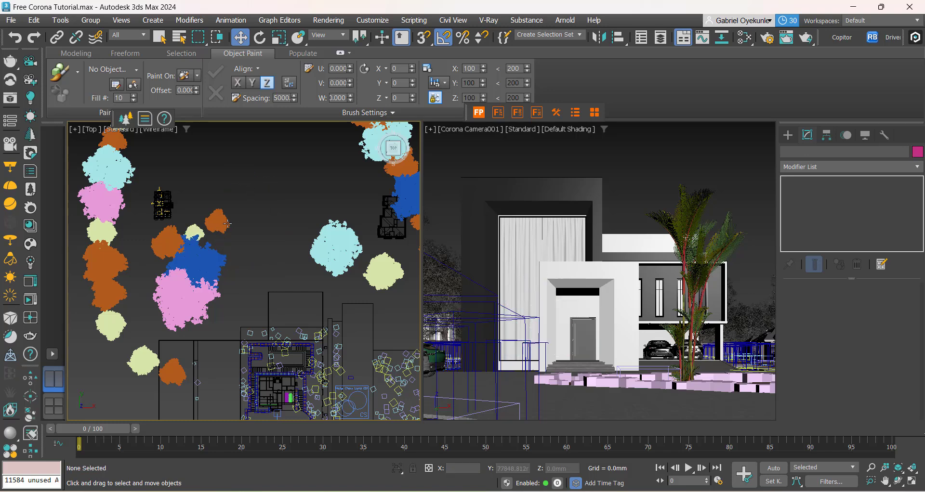
# Uniformly scale down the blue English Oak 001_013 tree northwest of the house.
pyautogui.click(223, 223)
pyautogui.scroll(-3, 259, 265)
pyautogui.moveTo(251, 290); pyautogui.dragTo(242, 292, button='middle')
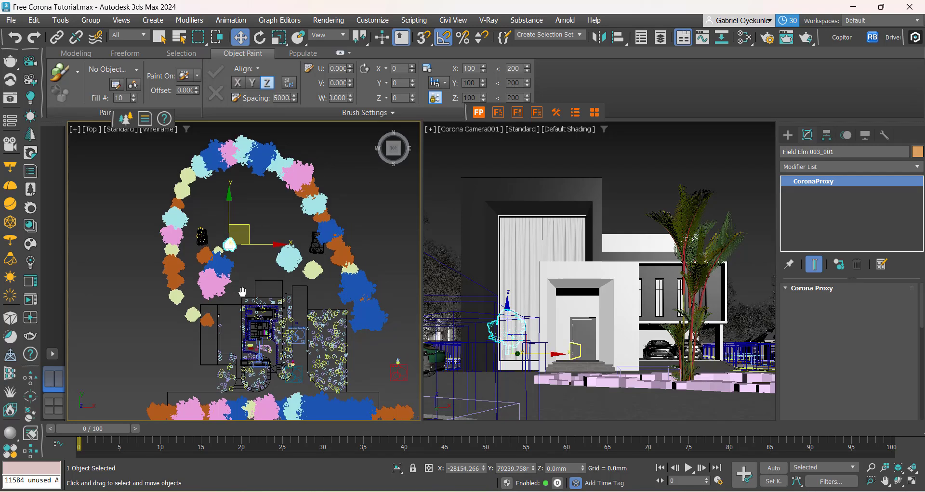
pyautogui.scroll(3, 241, 267)
pyautogui.click(438, 272)
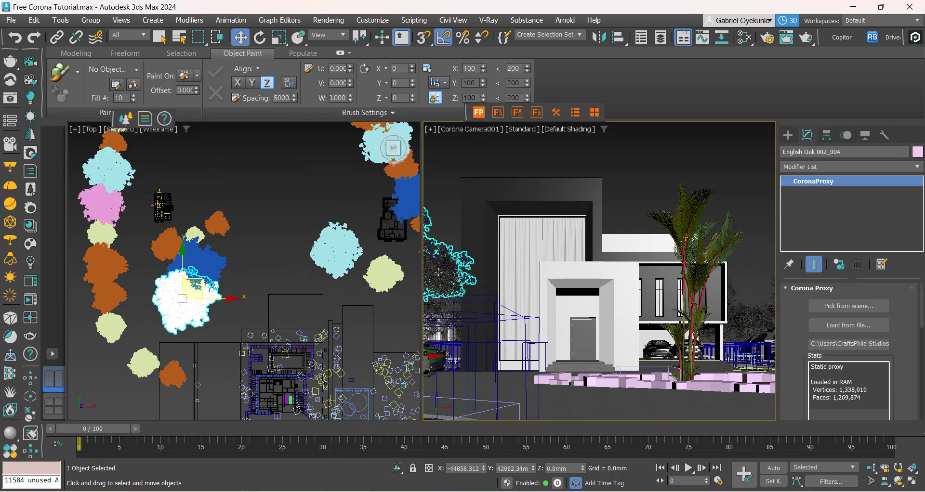
pyautogui.click(450, 341)
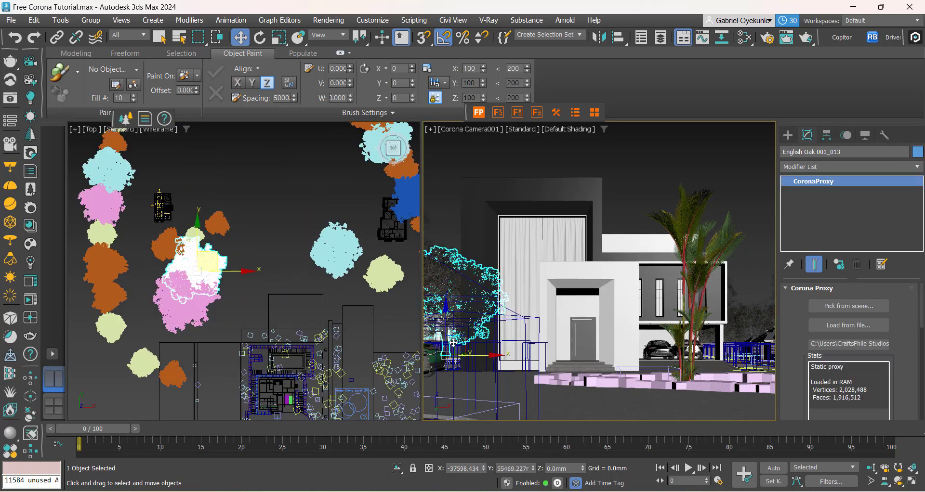
pyautogui.press('r')
pyautogui.moveTo(450, 344); pyautogui.dragTo(638, 363)
# Move the Field Elm 002_009 tree near the eastern building slightly and deselect it.
pyautogui.click(755, 349)
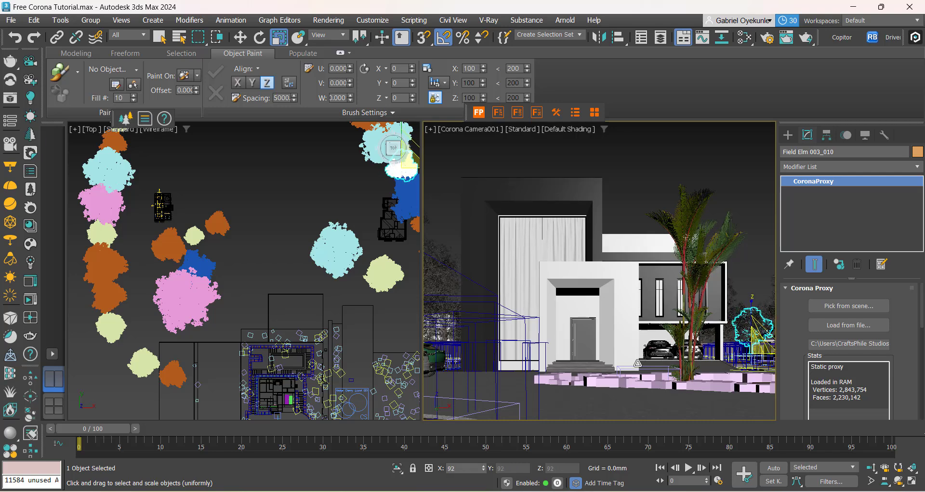
pyautogui.click(341, 306)
pyautogui.click(378, 284)
pyautogui.scroll(-3, 371, 296)
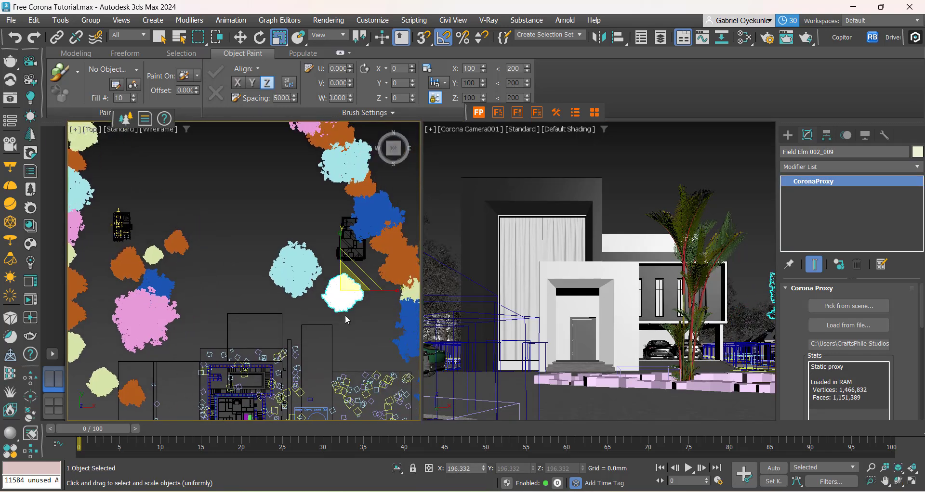
pyautogui.press('w')
pyautogui.moveTo(369, 299); pyautogui.dragTo(373, 300)
pyautogui.click(346, 340)
pyautogui.scroll(-4, 346, 339)
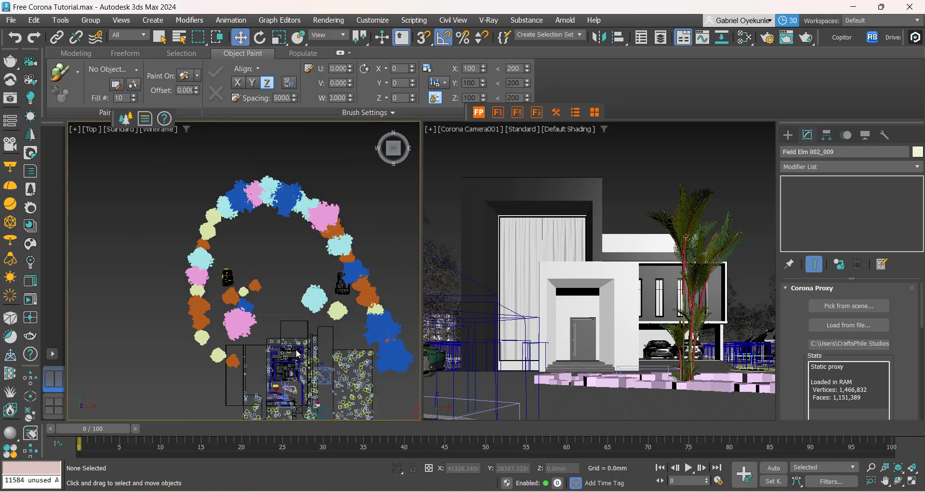
# Examine the house plot, surrounding lawns and front tree row in the top view.
pyautogui.moveTo(308, 306); pyautogui.dragTo(275, 157, button='middle')
pyautogui.scroll(2, 231, 241)
pyautogui.scroll(7, 233, 242)
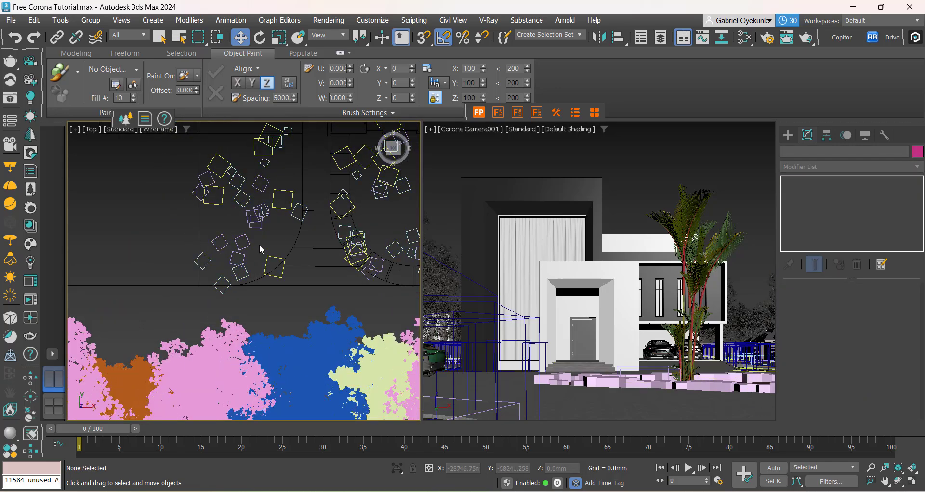
pyautogui.moveTo(261, 250); pyautogui.dragTo(186, 378, button='middle')
pyautogui.scroll(2, 239, 322)
pyautogui.moveTo(239, 322); pyautogui.dragTo(207, 426, button='middle')
pyautogui.scroll(-5, 231, 337)
pyautogui.moveTo(218, 275); pyautogui.dragTo(215, 321, button='middle')
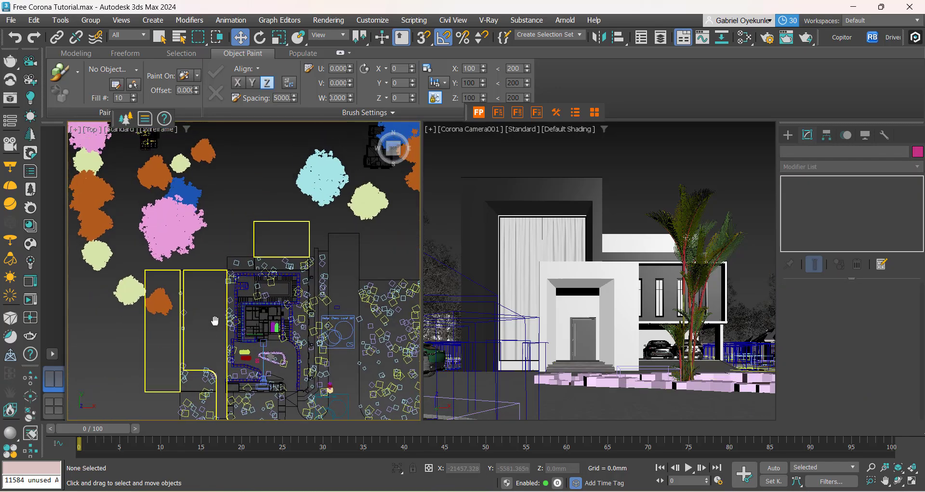
pyautogui.moveTo(262, 391); pyautogui.dragTo(247, 306, button='middle')
pyautogui.scroll(5, 248, 306)
pyautogui.moveTo(247, 343); pyautogui.dragTo(246, 387, button='middle')
pyautogui.scroll(2, 249, 387)
pyautogui.moveTo(235, 348); pyautogui.dragTo(217, 351, button='middle')
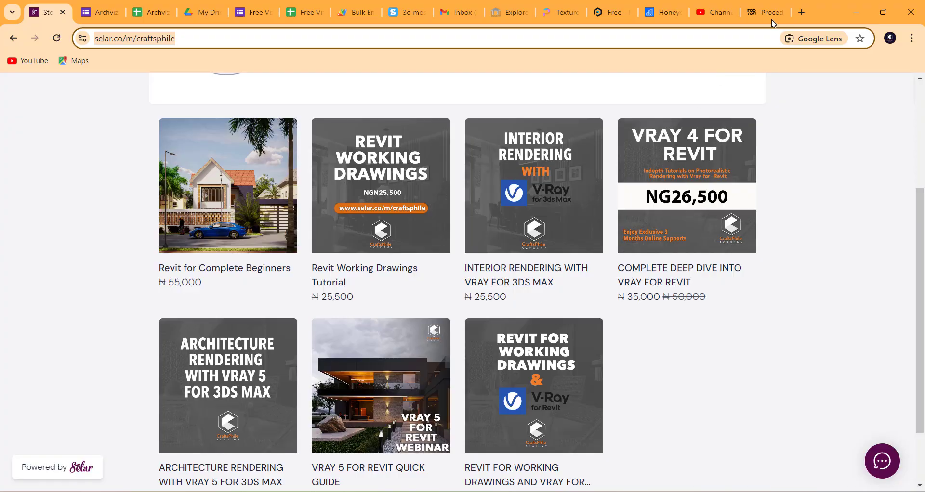
# In the Chrome browser, search Google for "connecter" from the page showing itoosoft.com.
pyautogui.click(763, 12)
pyautogui.click(187, 38)
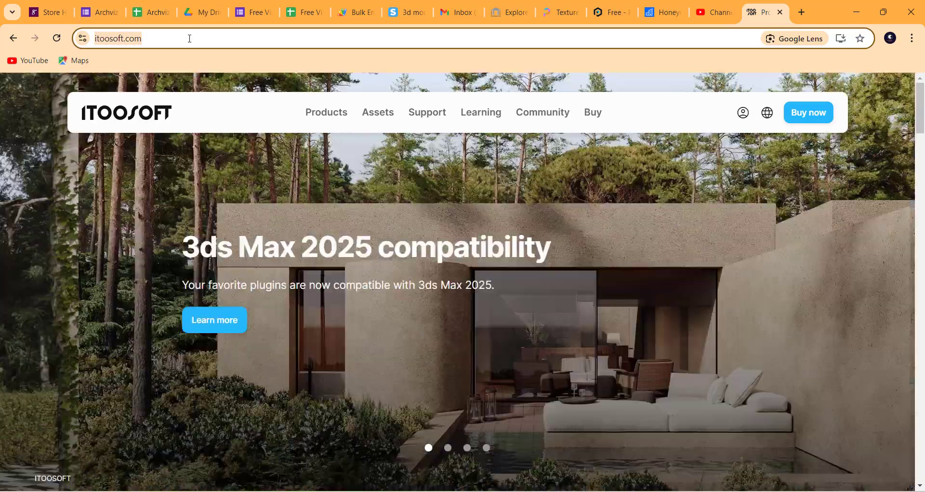
pyautogui.write('connecter')
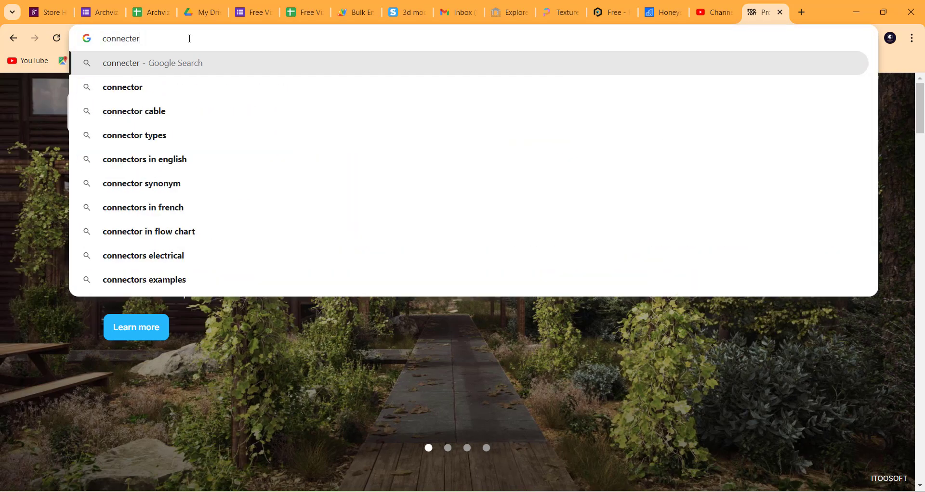
pyautogui.press('Return')
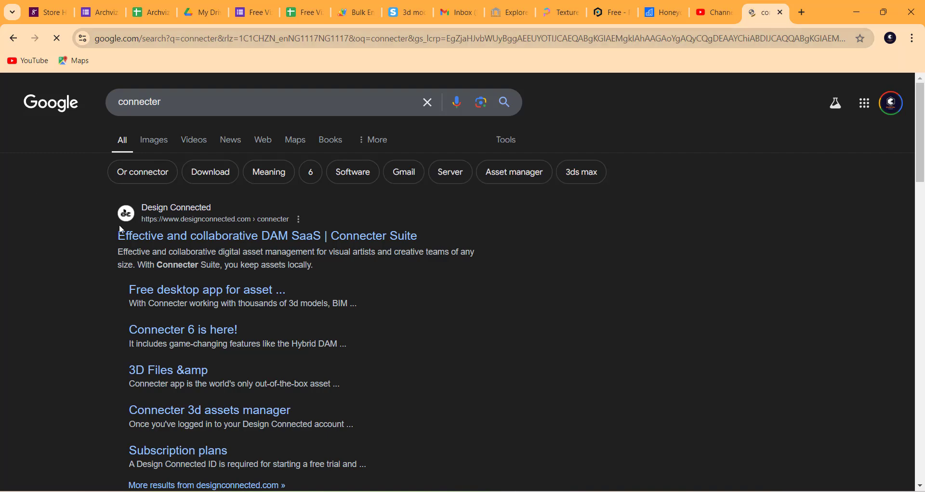
# Replace the Google search with "copitor" to find the 3ds Max copy/paste script.
pyautogui.click(181, 105)
pyautogui.moveTo(181, 105); pyautogui.dragTo(119, 103)
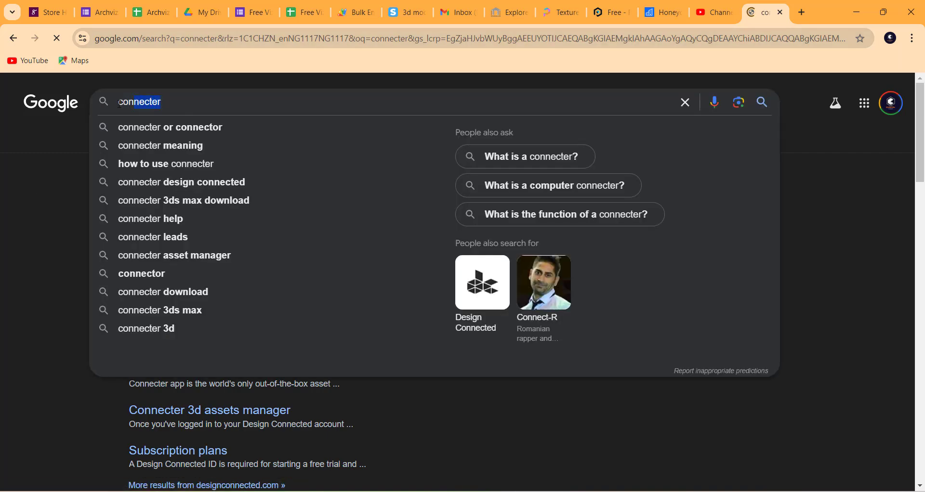
pyautogui.write('copi')
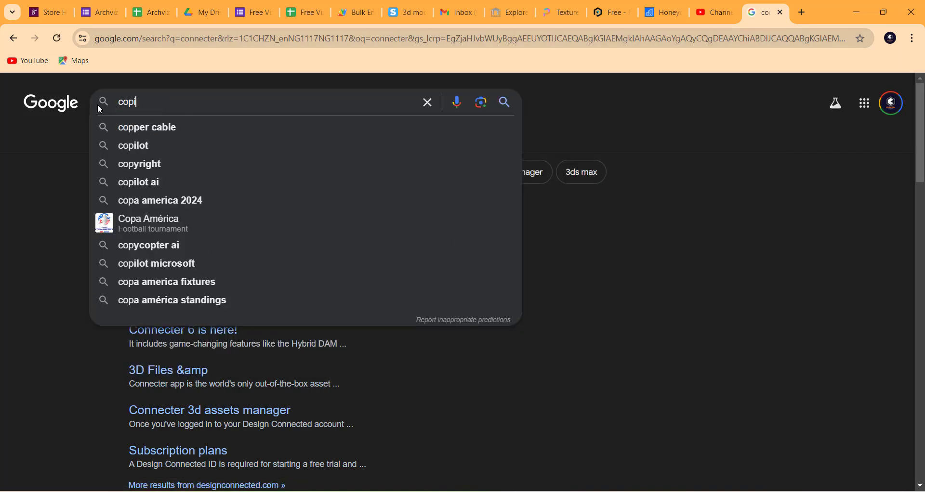
pyautogui.write('tor')
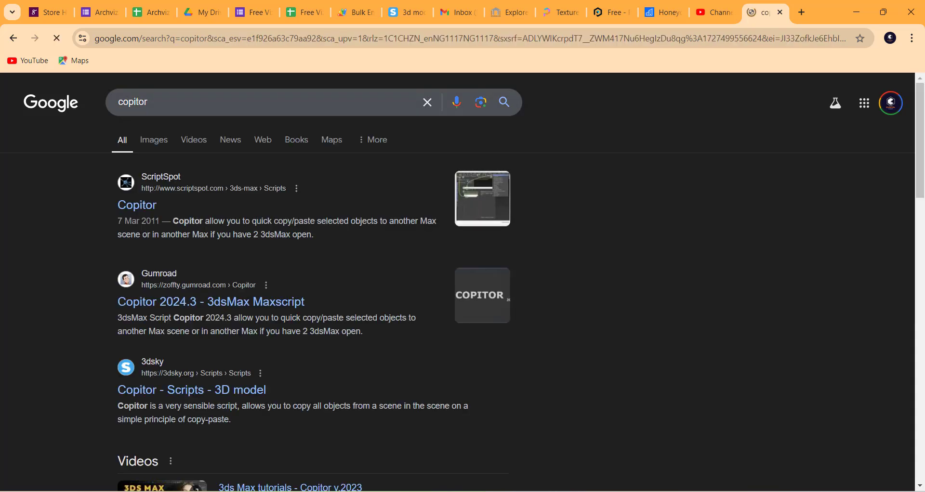
pyautogui.hotkey('alt', 'Tab')
pyautogui.hotkey('alt', 'Tab')
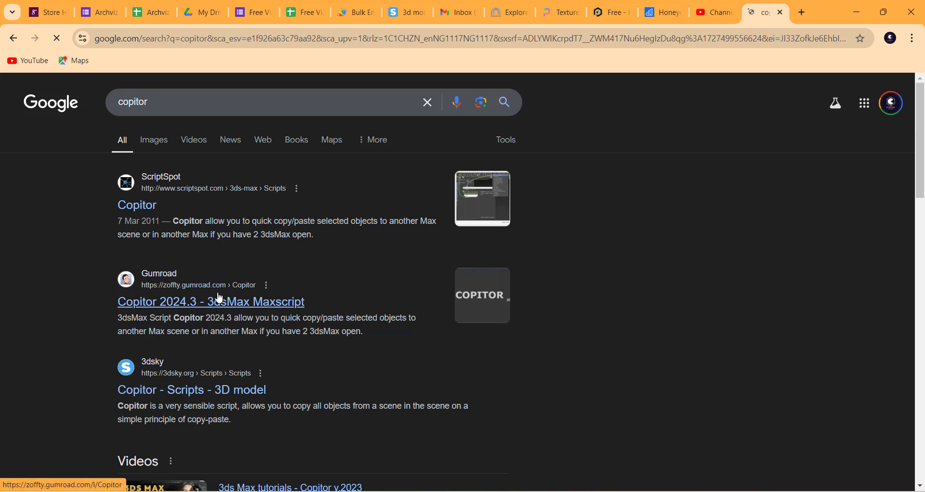
# Open the ScriptSpot page for Copitor, review its installation instructions, and return to 3ds Max.
pyautogui.click(142, 210)
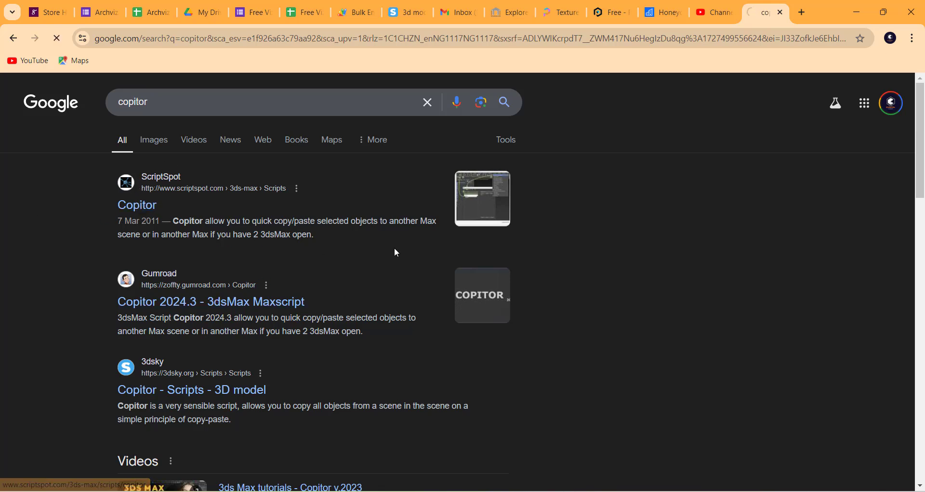
pyautogui.scroll(-13, 349, 254)
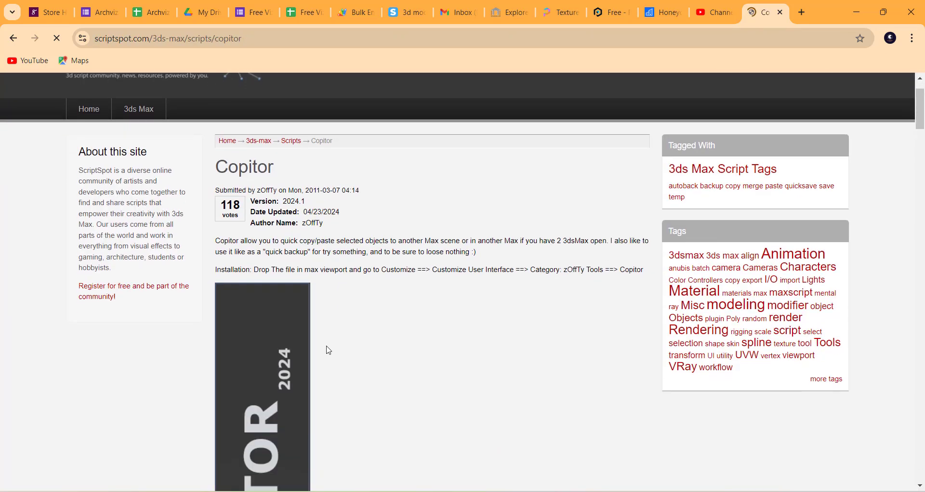
pyautogui.scroll(-5, 238, 309)
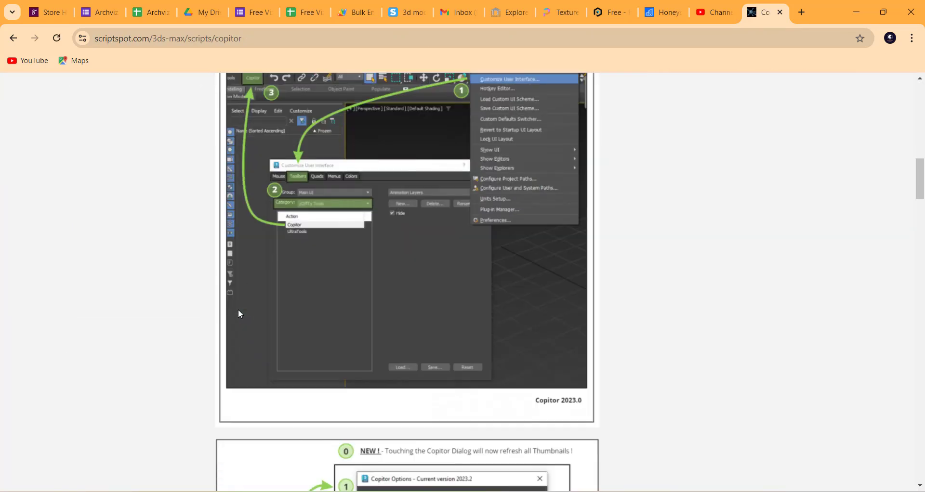
pyautogui.doubleClick(829, 22)
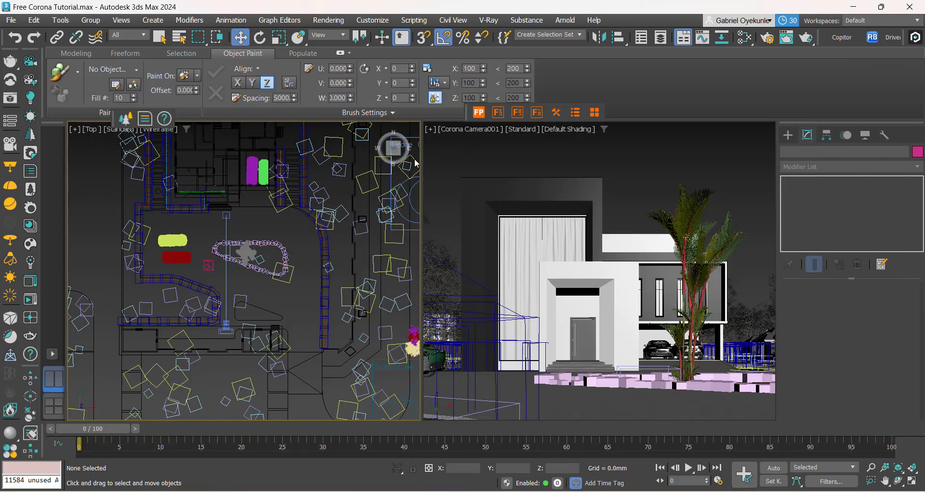
# Delete the Grass Lawn 001 Chaos Scatter object southeast of the house.
pyautogui.scroll(-6, 322, 276)
pyautogui.moveTo(343, 276); pyautogui.dragTo(310, 253, button='middle')
pyautogui.scroll(4, 301, 248)
pyautogui.scroll(-3, 271, 277)
pyautogui.scroll(8, 292, 326)
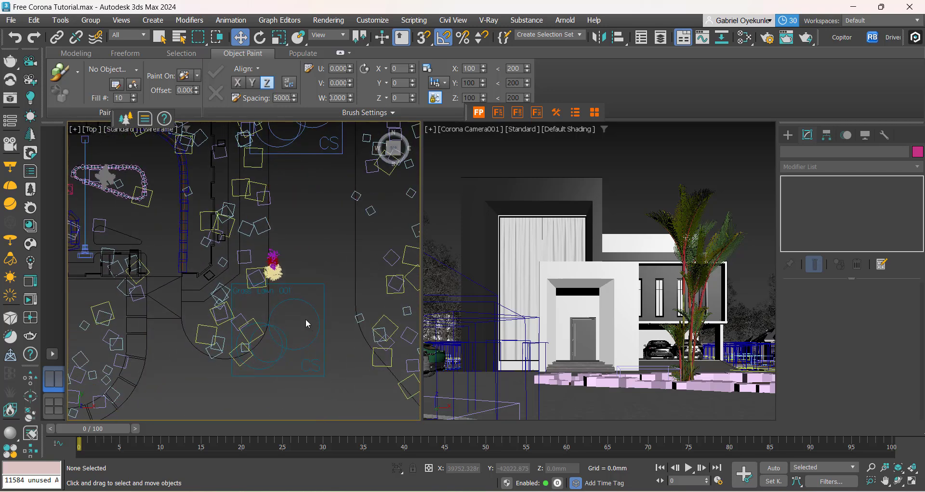
pyautogui.click(318, 329)
pyautogui.scroll(-8, 295, 353)
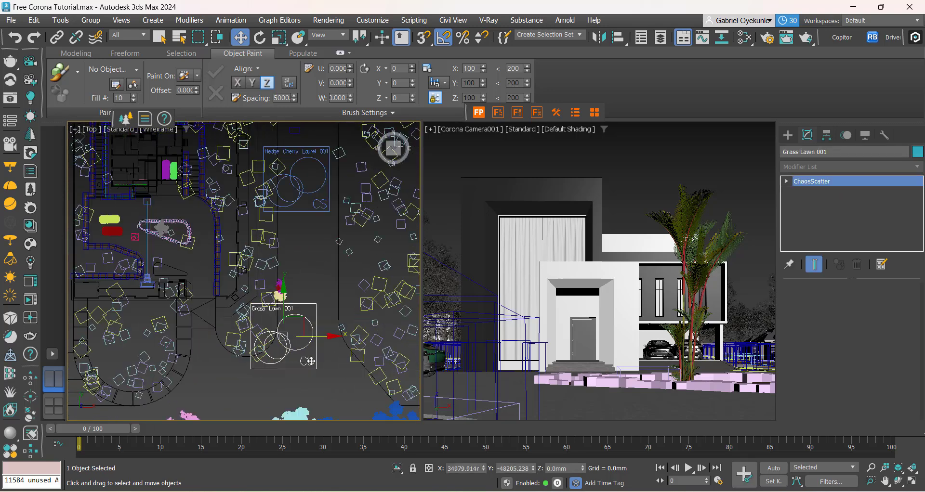
pyautogui.press('Delete')
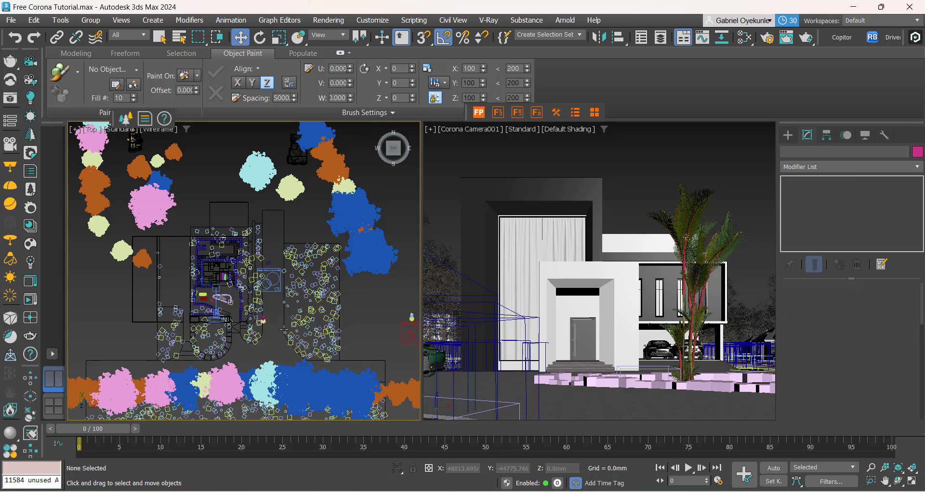
# Inspect the Hedge Cherry Laurel 001 scatter object east of the house, then clear the selection.
pyautogui.scroll(6, 277, 311)
pyautogui.click(264, 234)
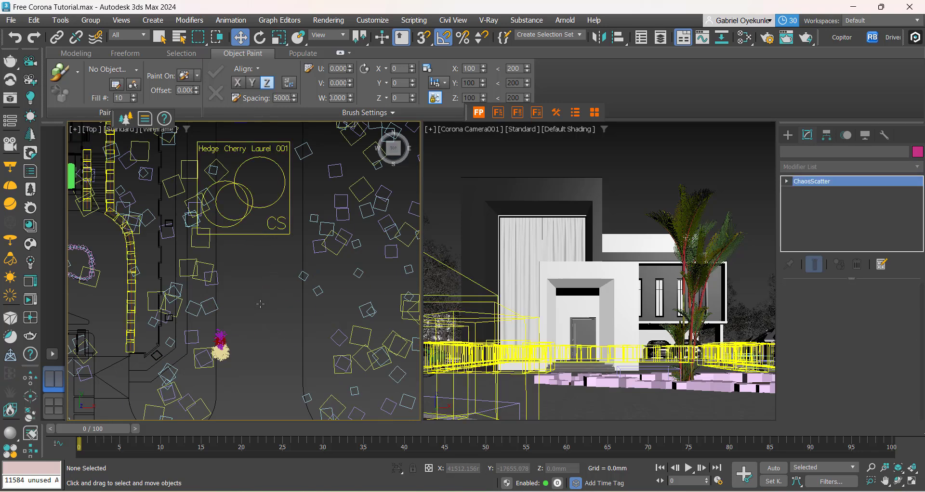
pyautogui.scroll(-4, 260, 305)
pyautogui.moveTo(263, 319); pyautogui.dragTo(296, 344, button='middle')
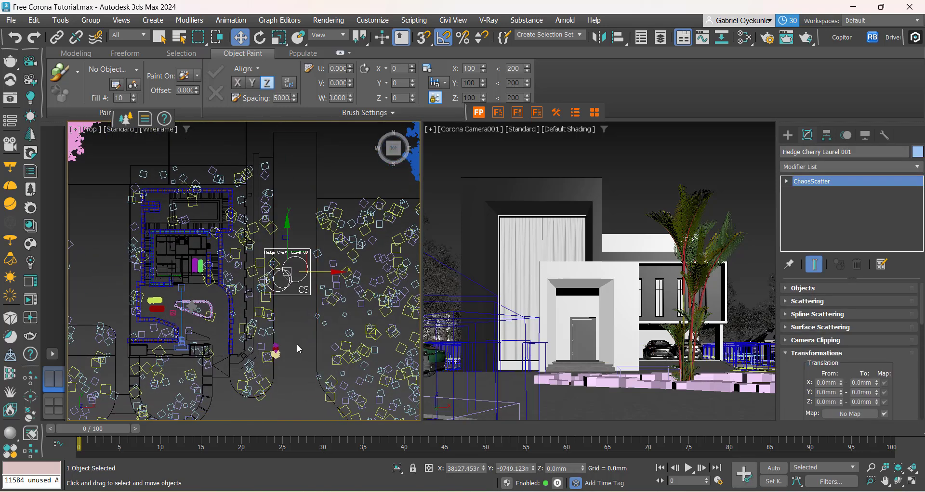
pyautogui.click(297, 349)
pyautogui.scroll(-6, 232, 336)
pyautogui.moveTo(259, 313); pyautogui.dragTo(214, 353, button='middle')
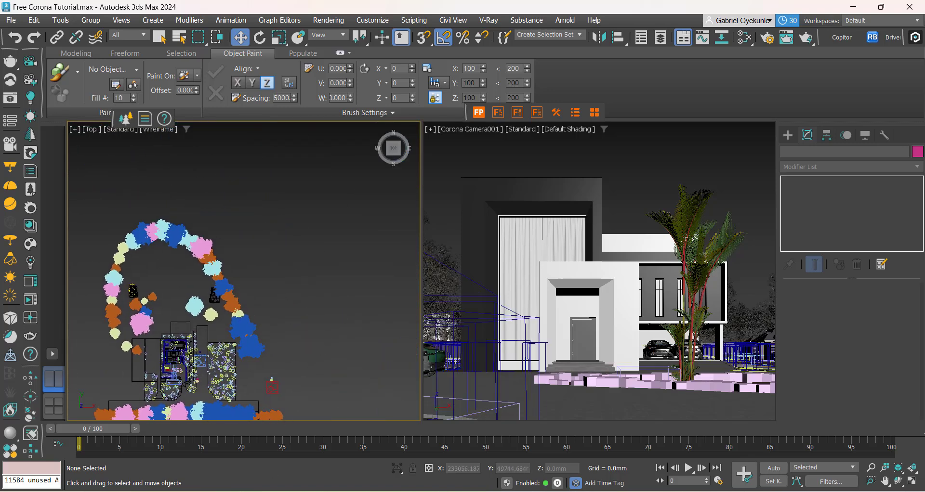
pyautogui.rightClick(358, 491)
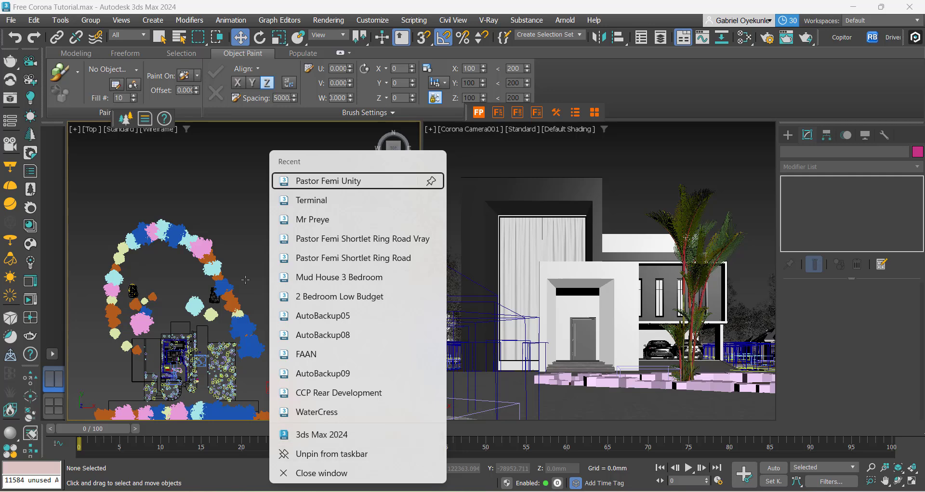
pyautogui.click(249, 269)
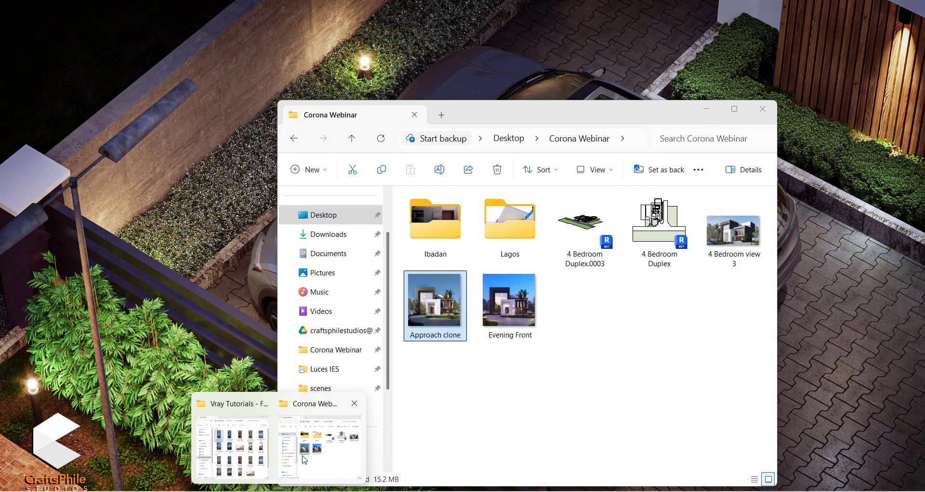
# Open the Aerial view render from the finished Bashorun renders folder and browse through Entrance to View 1.
pyautogui.click(320, 445)
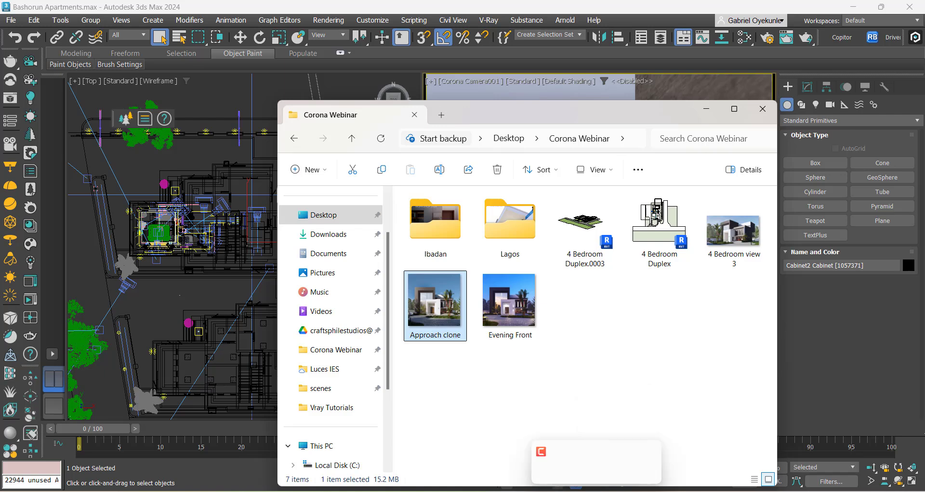
pyautogui.click(595, 488)
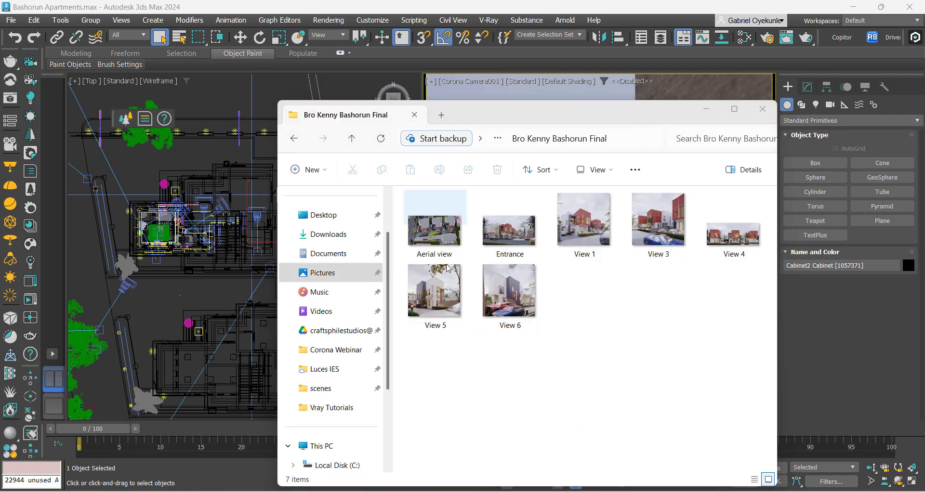
pyautogui.click(446, 240)
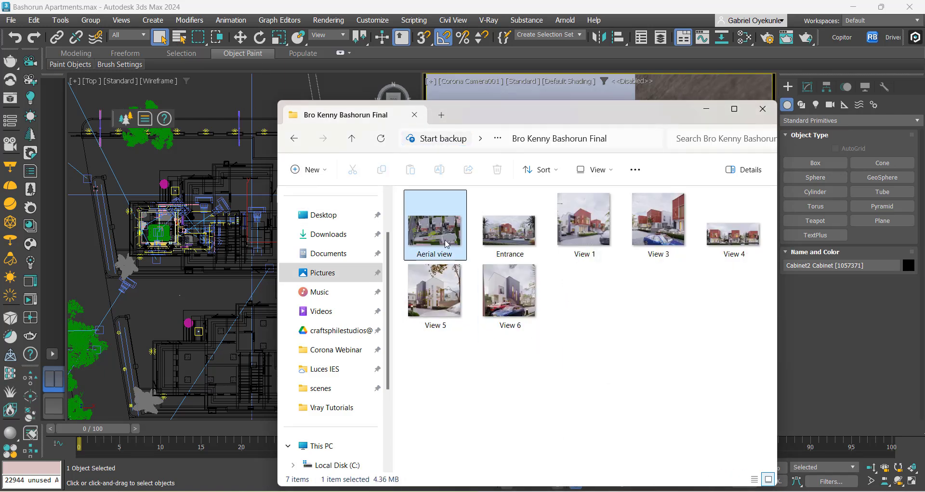
pyautogui.doubleClick(446, 241)
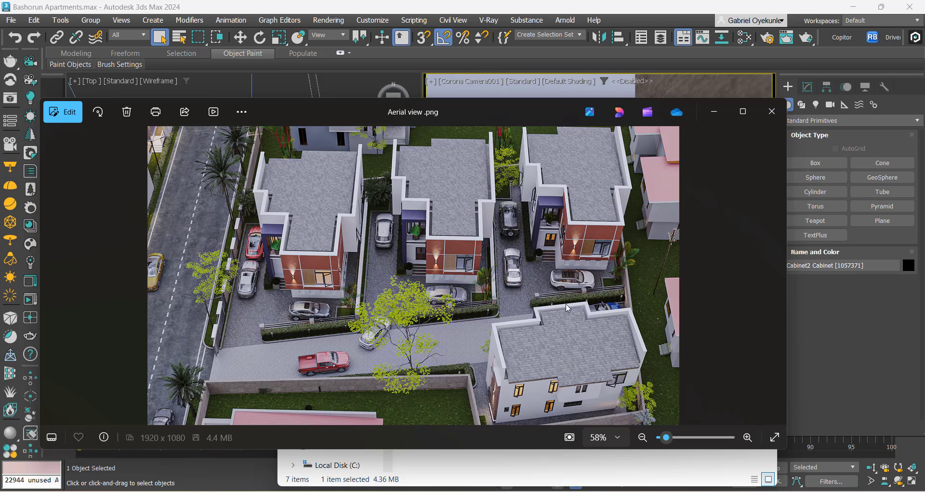
pyautogui.press('Right')
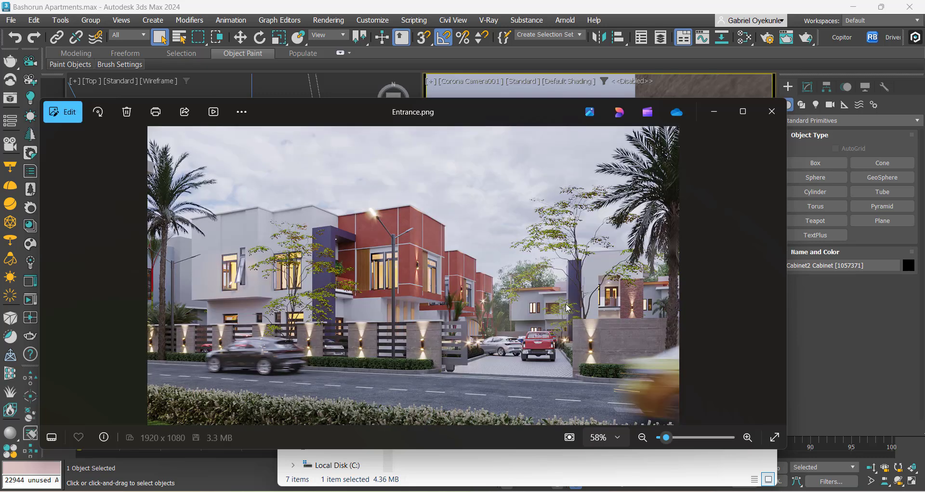
pyautogui.press('Right')
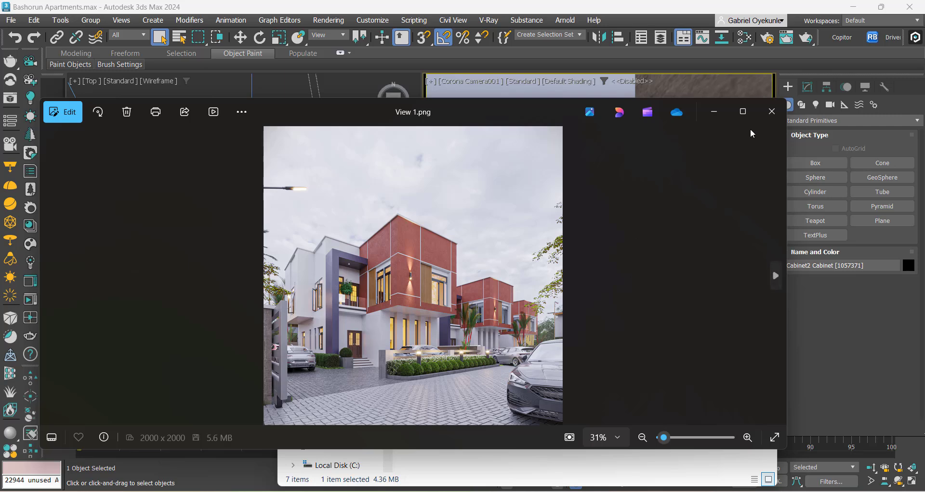
# Resize and reposition the image viewer so the full View 1 render is shown beside the site plan.
pyautogui.click(744, 111)
pyautogui.moveTo(252, 6); pyautogui.dragTo(263, 16)
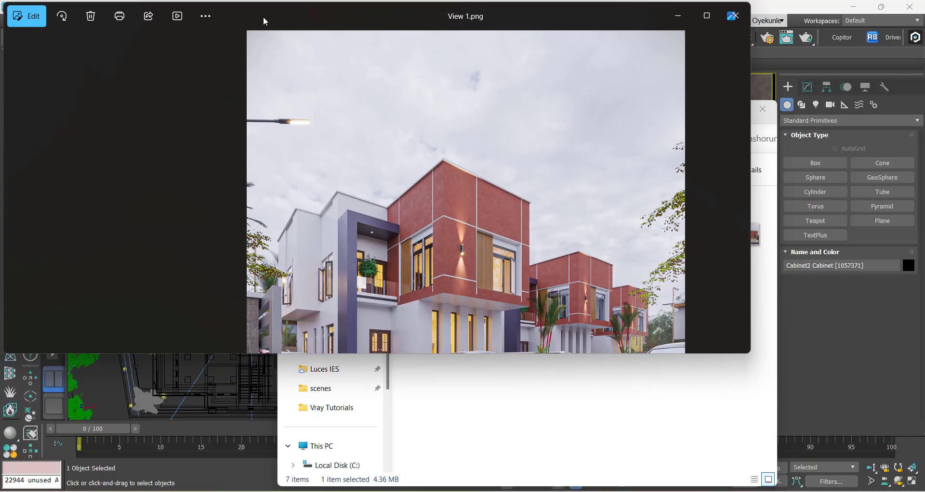
pyautogui.moveTo(8, 163); pyautogui.dragTo(303, 163)
pyautogui.moveTo(513, 369); pyautogui.dragTo(513, 490)
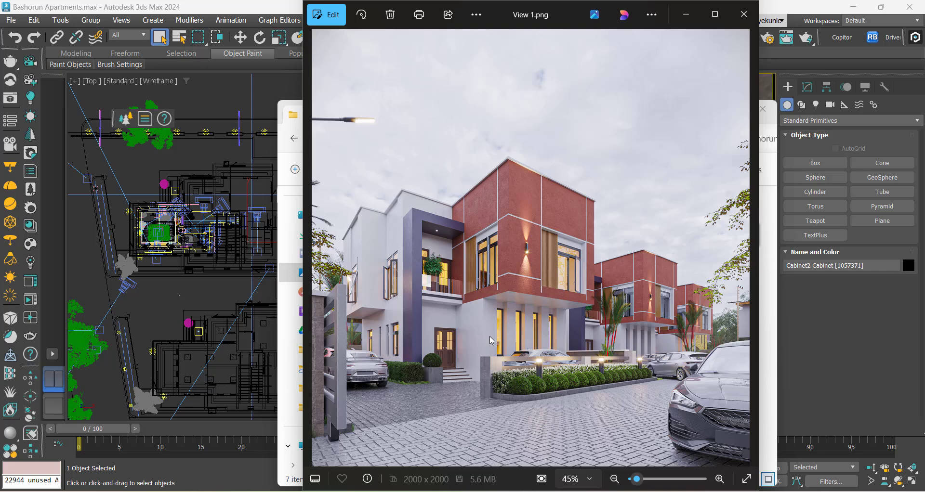
# Browse the View 3, View 4, View 5 and View 6 renders, compare the last ones, and minimize the image viewer.
pyautogui.press('Right')
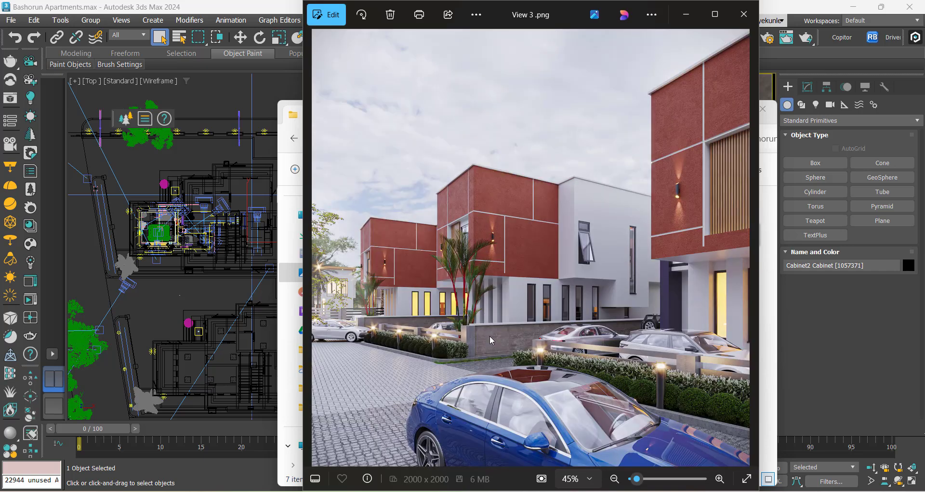
pyautogui.press('Right')
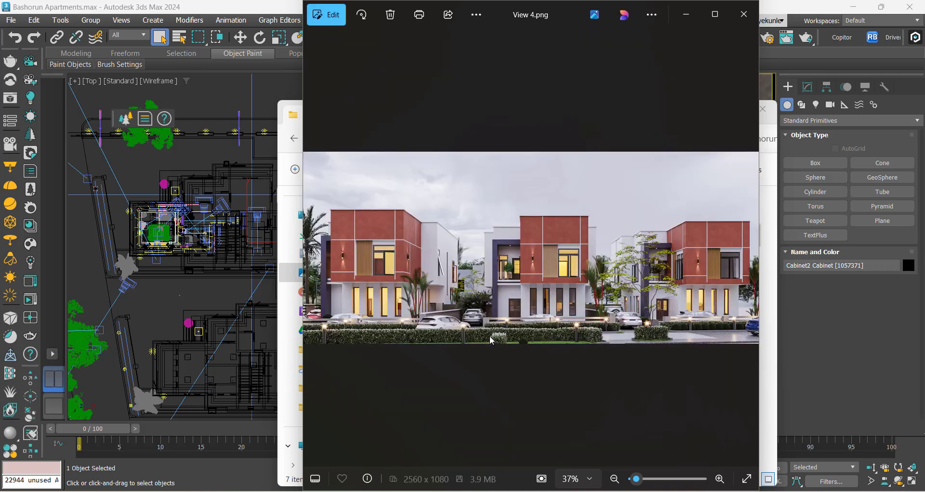
pyautogui.press('Right')
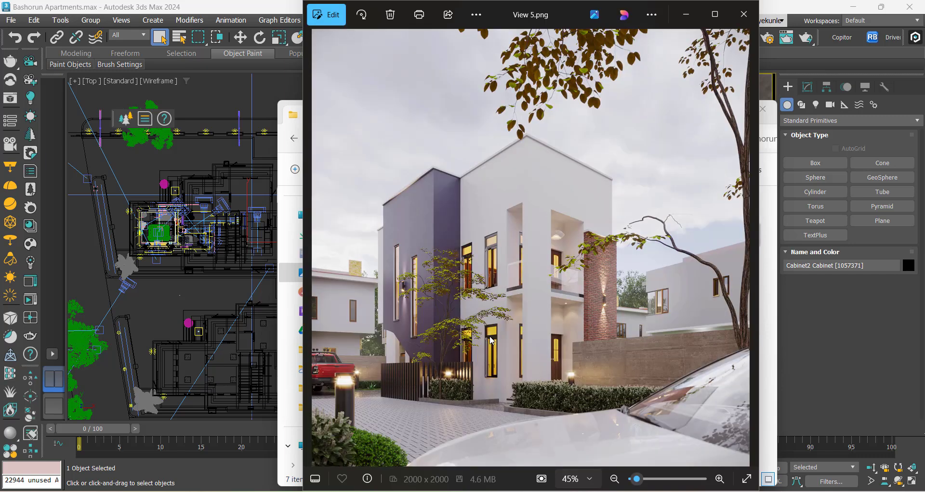
pyautogui.press('Right')
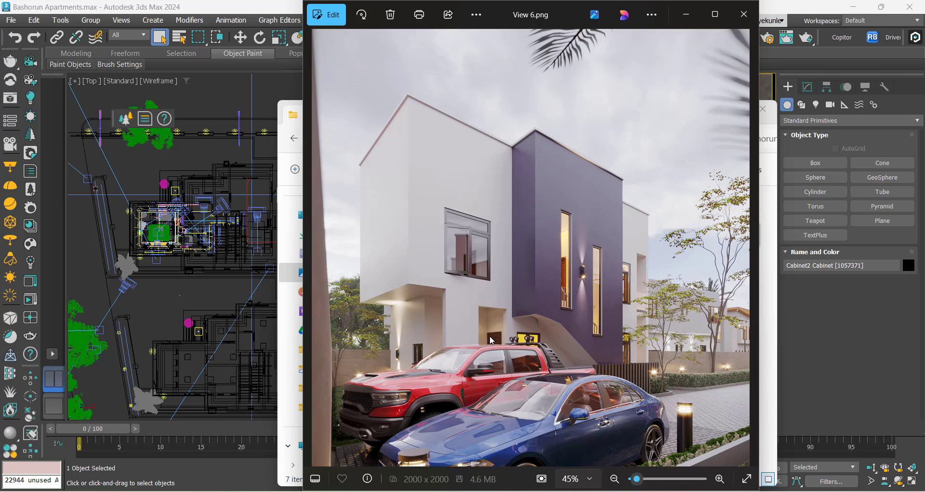
pyautogui.press('Left')
pyautogui.press('Right')
pyautogui.press('Left')
pyautogui.press('Right')
pyautogui.click(686, 14)
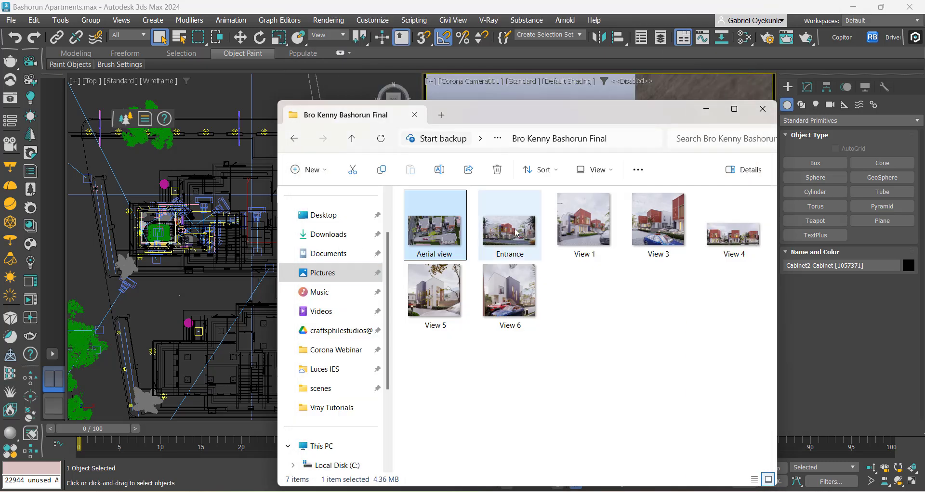
# Return to the Bashorun Apartments.max scene in 3ds Max, close the Corona error message and clear the selection.
pyautogui.click(707, 109)
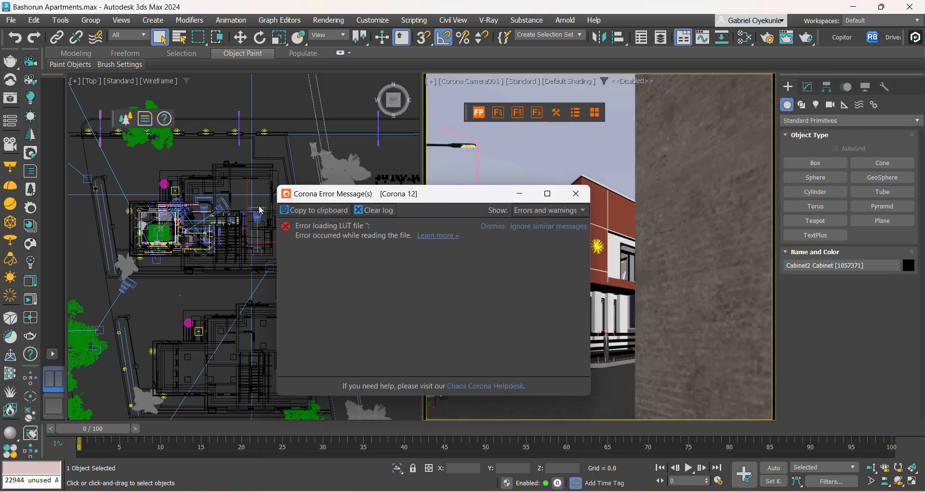
pyautogui.scroll(-3, 210, 235)
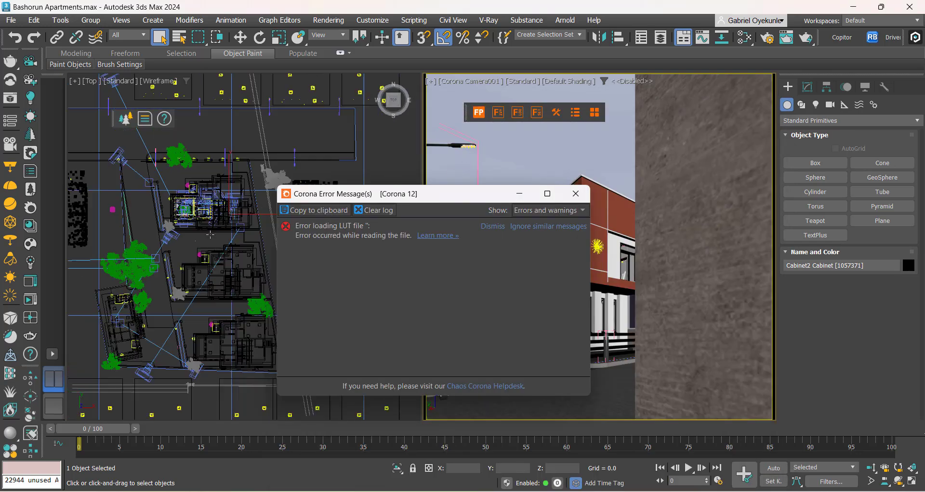
pyautogui.moveTo(360, 489)
pyautogui.click(337, 424)
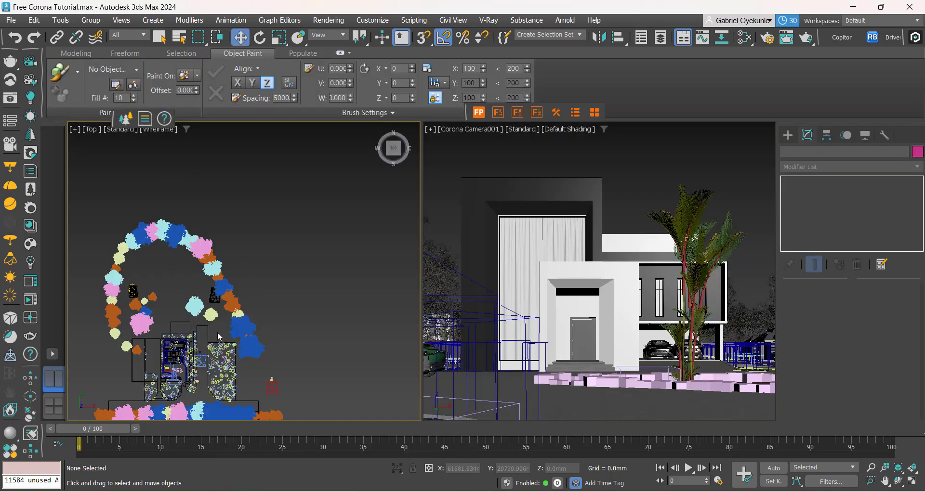
pyautogui.moveTo(360, 489)
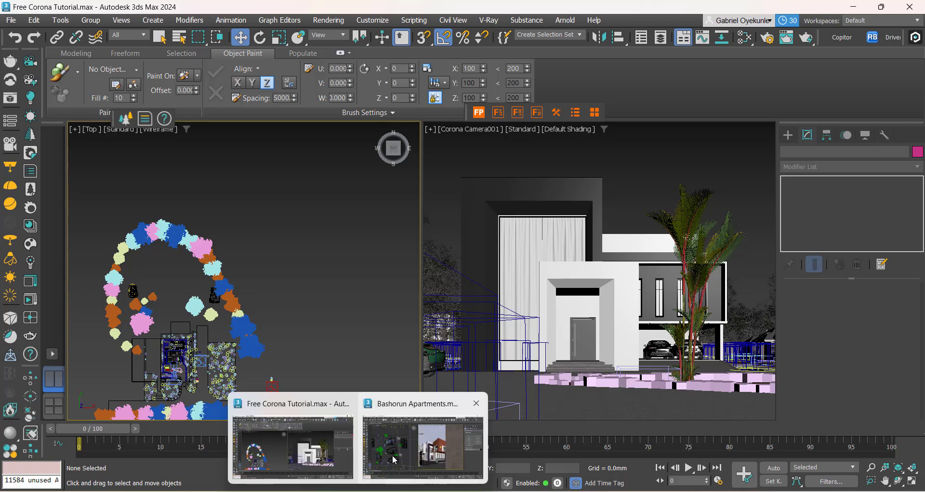
pyautogui.click(413, 464)
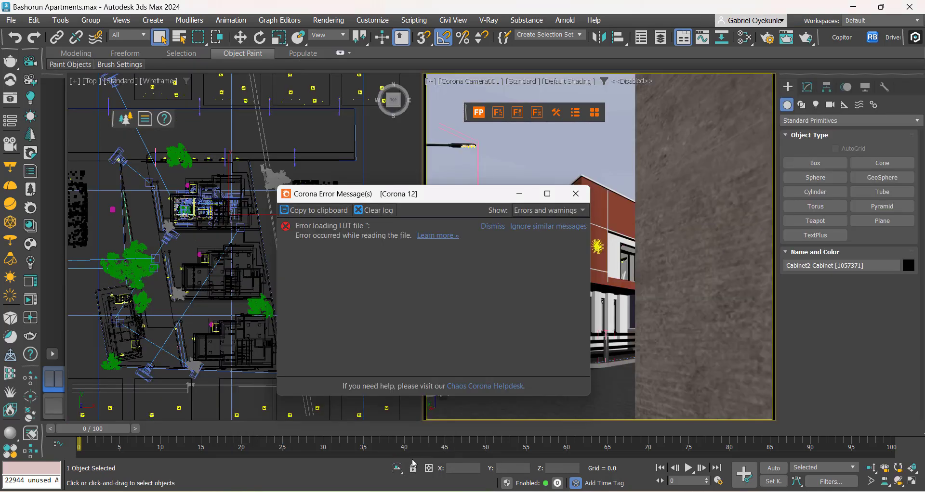
pyautogui.click(577, 195)
pyautogui.click(382, 278)
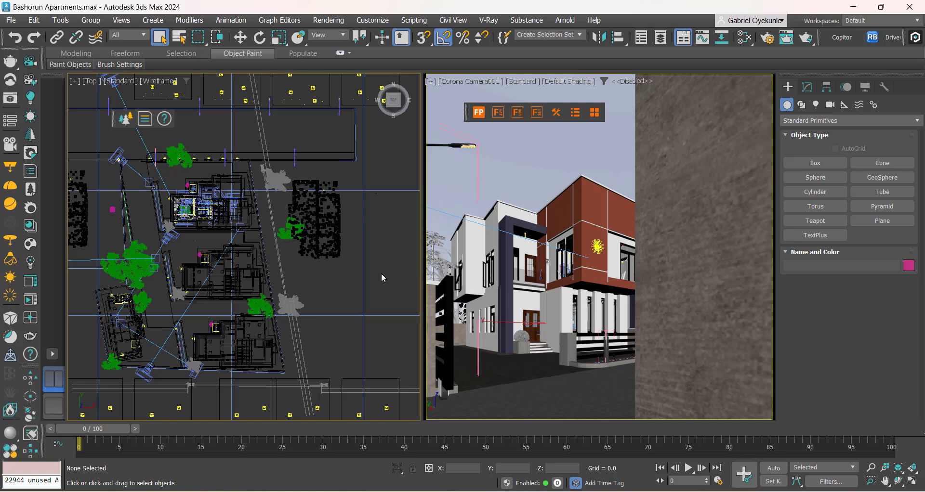
# Examine the layout of the apartment plots, driveways and hedges across the site in the Top viewport.
pyautogui.moveTo(330, 275)
pyautogui.mouseDown(button='middle')
pyautogui.moveTo(353, 313)
pyautogui.moveTo(331, 311)
pyautogui.moveTo(347, 323)
pyautogui.mouseUp(button='middle')
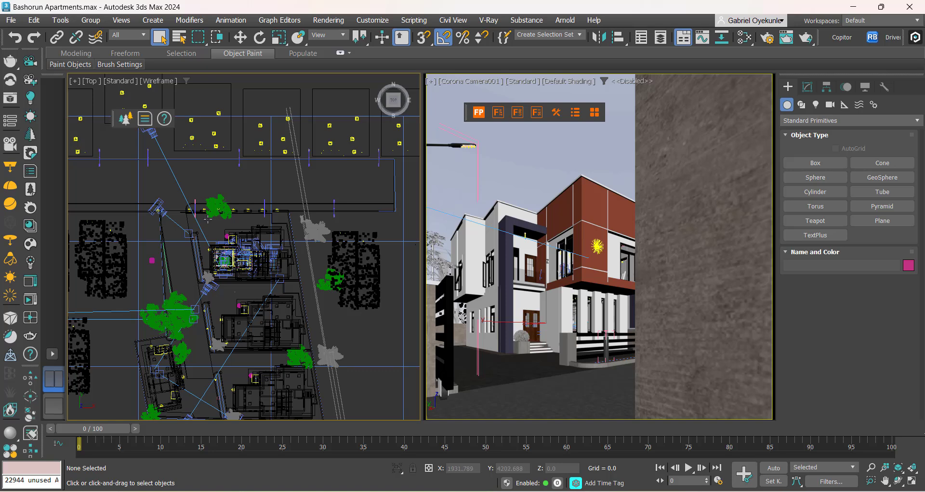
pyautogui.scroll(5, 238, 335)
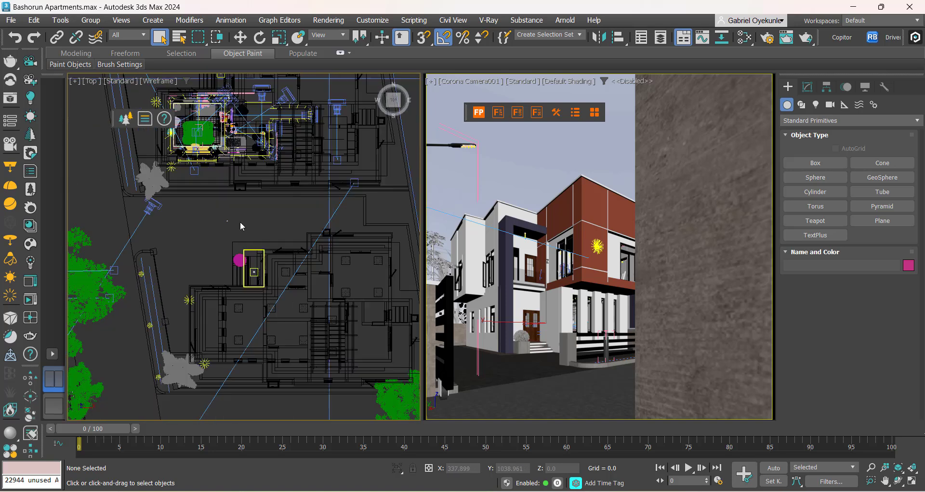
pyautogui.moveTo(245, 229); pyautogui.dragTo(222, 240, button='middle')
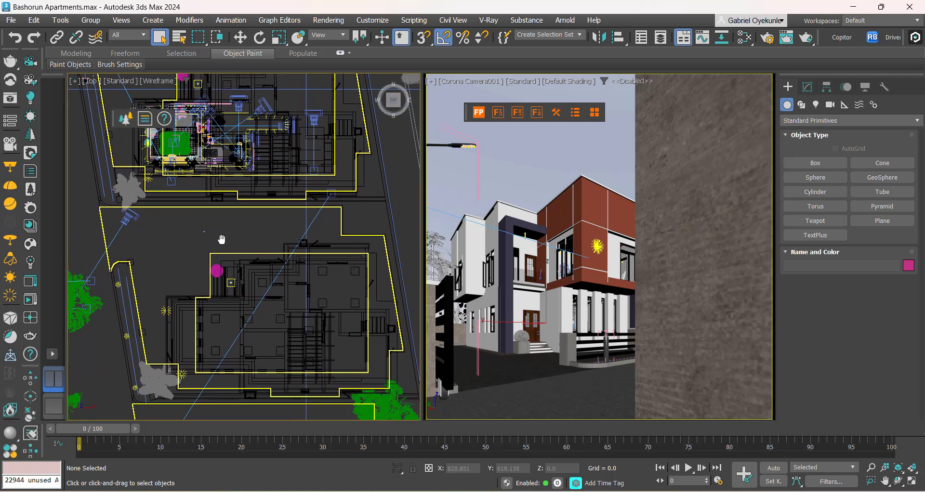
pyautogui.scroll(-2, 193, 260)
pyautogui.moveTo(186, 264); pyautogui.dragTo(323, 158, button='middle')
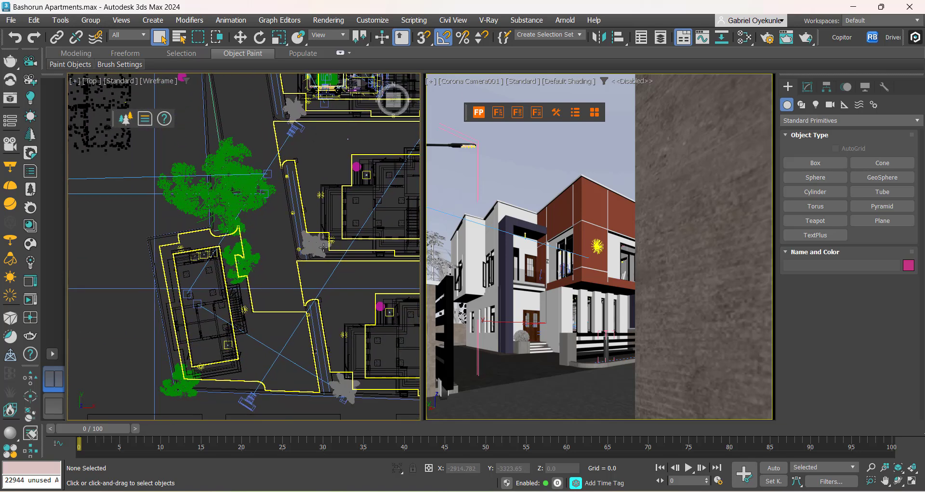
pyautogui.scroll(7, 315, 371)
pyautogui.moveTo(287, 364); pyautogui.dragTo(269, 189, button='middle')
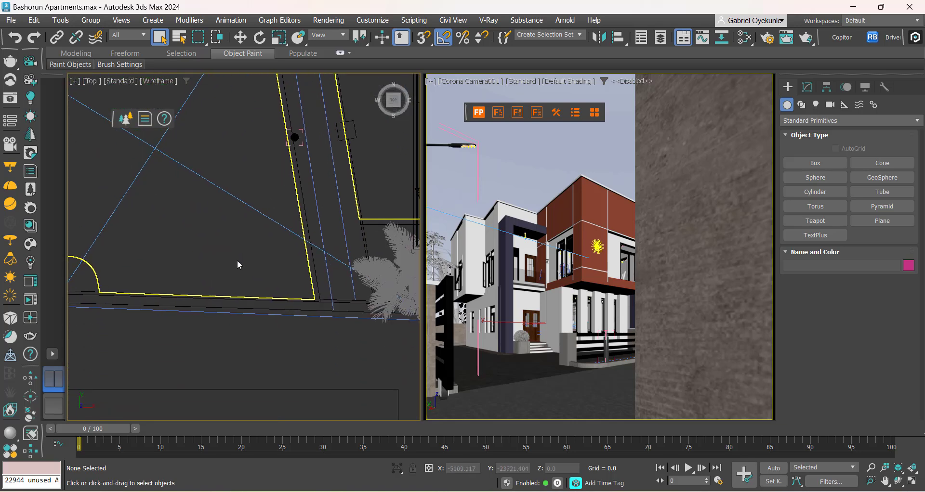
pyautogui.scroll(-3, 237, 264)
pyautogui.moveTo(238, 269); pyautogui.dragTo(220, 370, button='middle')
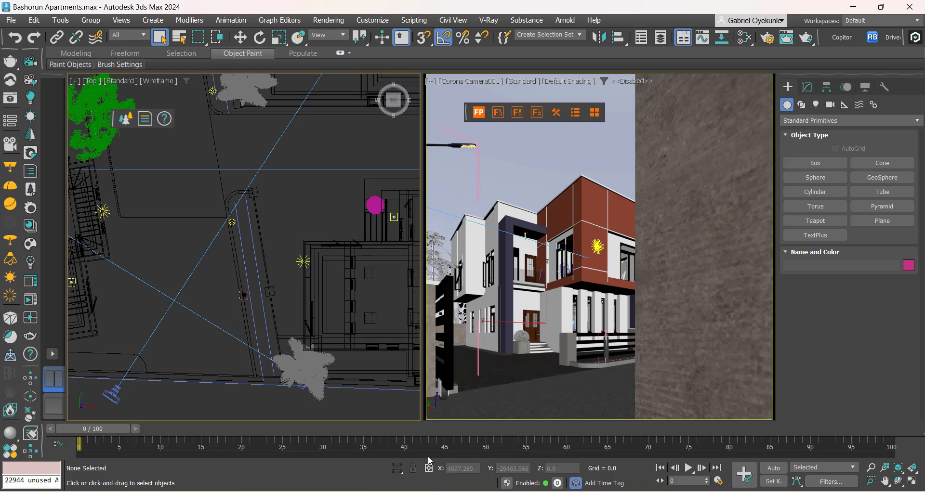
# Switch to the browser, review the Copitor page on ScriptSpot and follow its Gumroad download link.
pyautogui.click(569, 491)
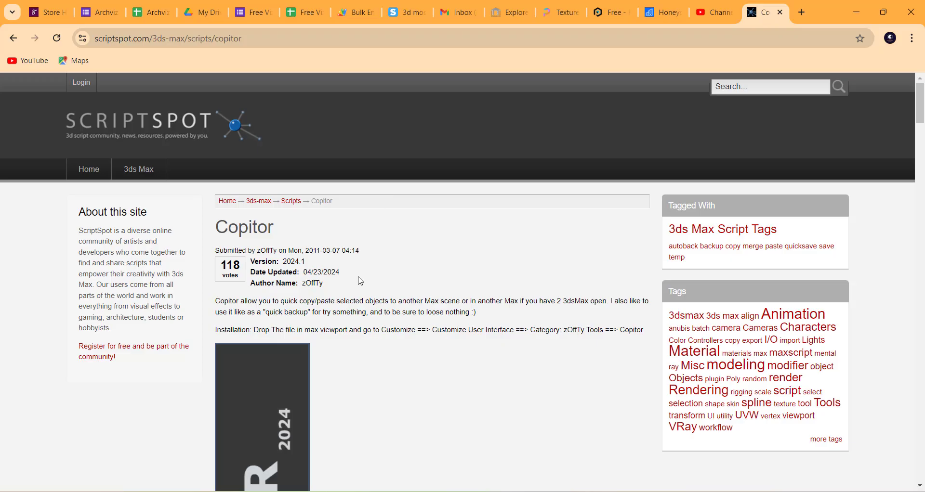
pyautogui.scroll(-4, 527, 315)
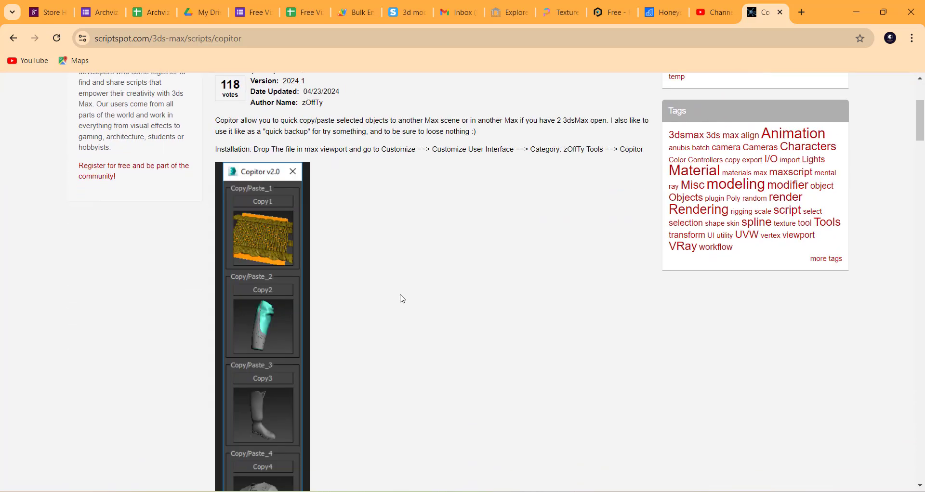
pyautogui.scroll(-5, 402, 299)
pyautogui.scroll(9, 374, 301)
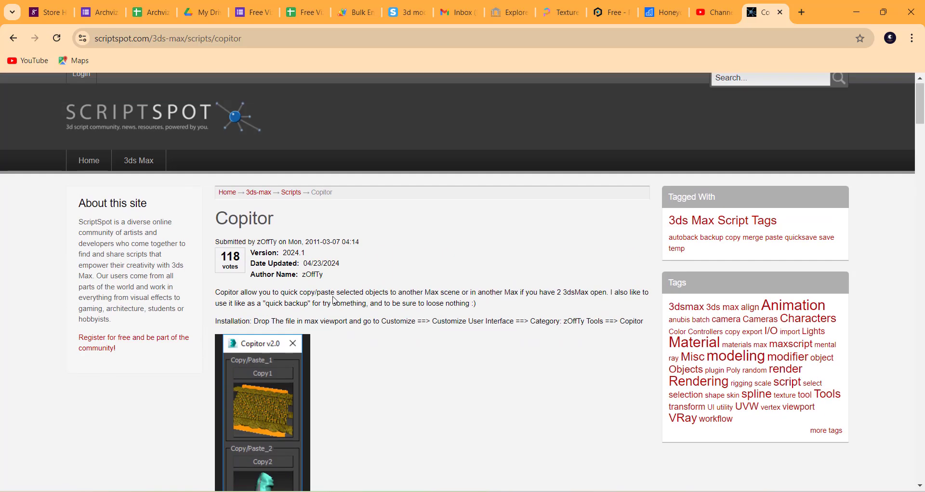
pyautogui.scroll(-15, 465, 333)
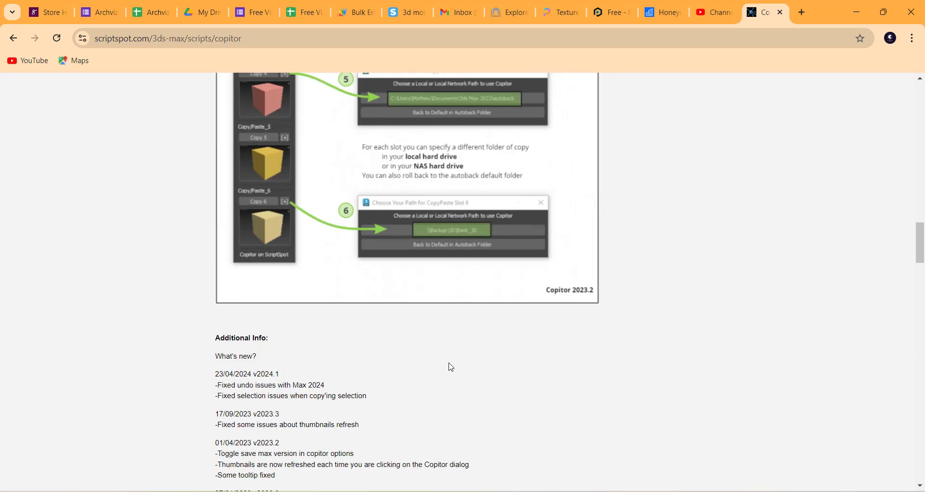
pyautogui.scroll(-15, 451, 369)
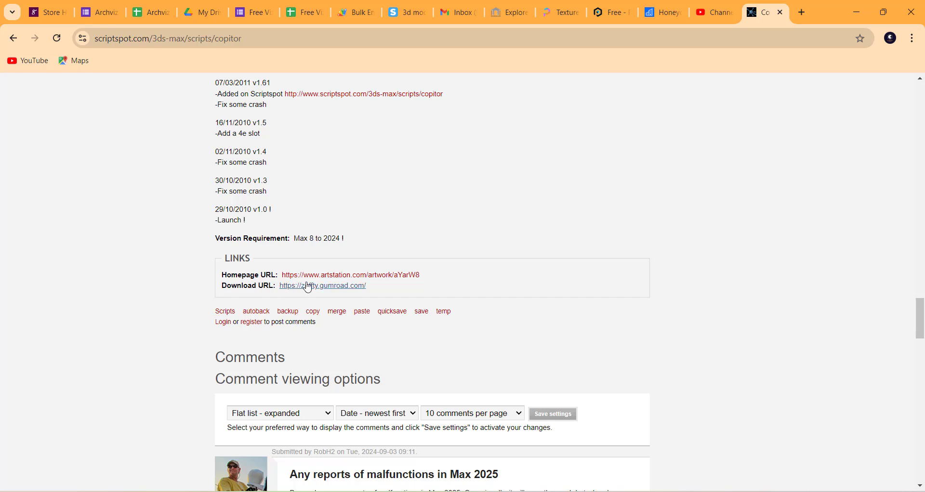
pyautogui.click(318, 291)
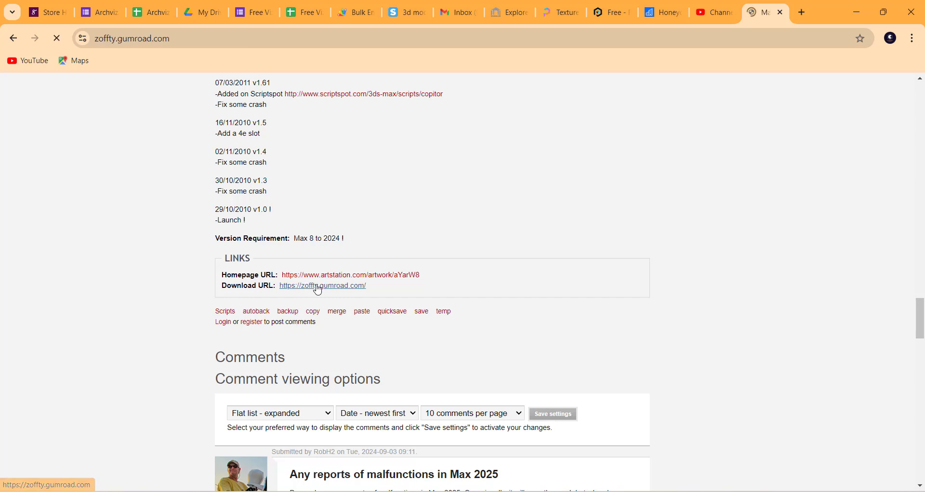
# Open the Copitor 2024.3 - 3dsMax Maxscript product page, review its details and open the fair-price field for entry.
pyautogui.scroll(-1, 383, 285)
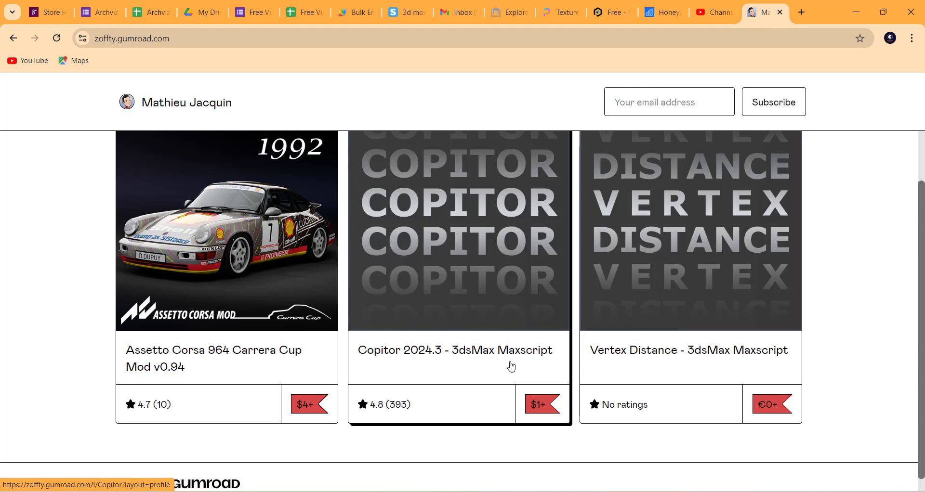
pyautogui.click(502, 349)
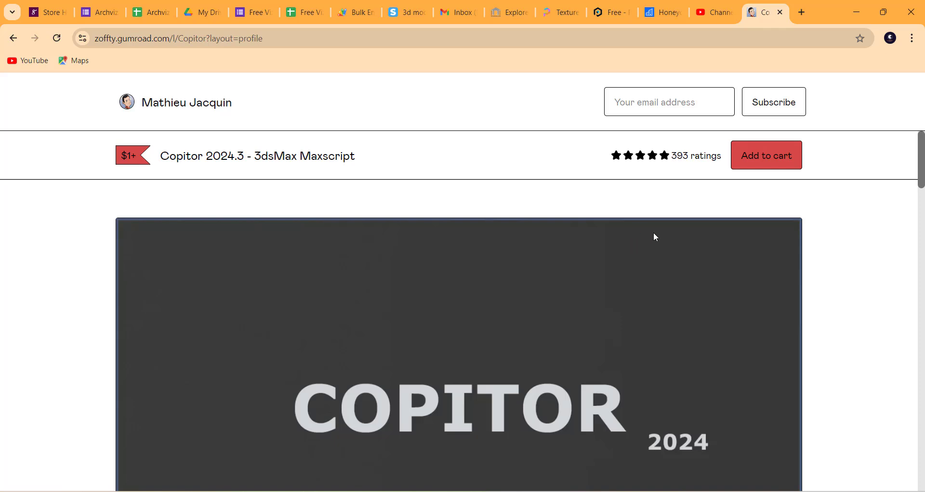
pyautogui.scroll(-12, 564, 365)
pyautogui.scroll(5, 569, 368)
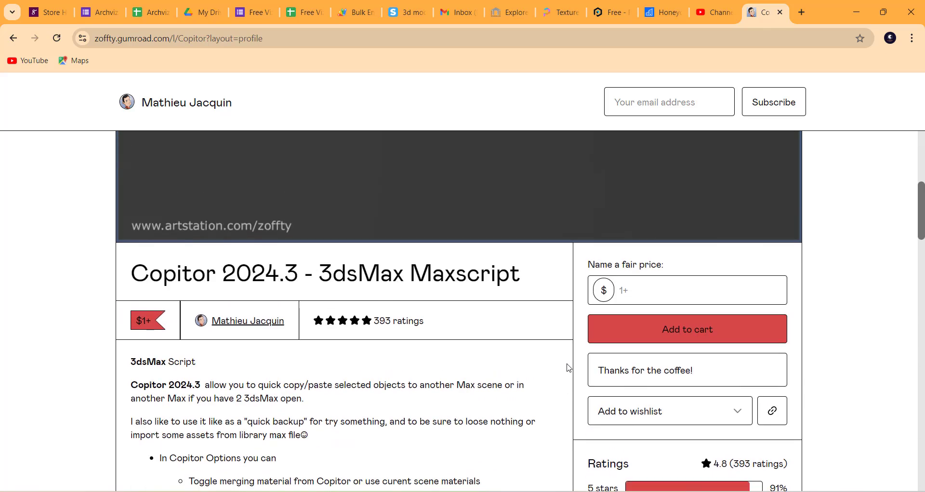
pyautogui.click(647, 288)
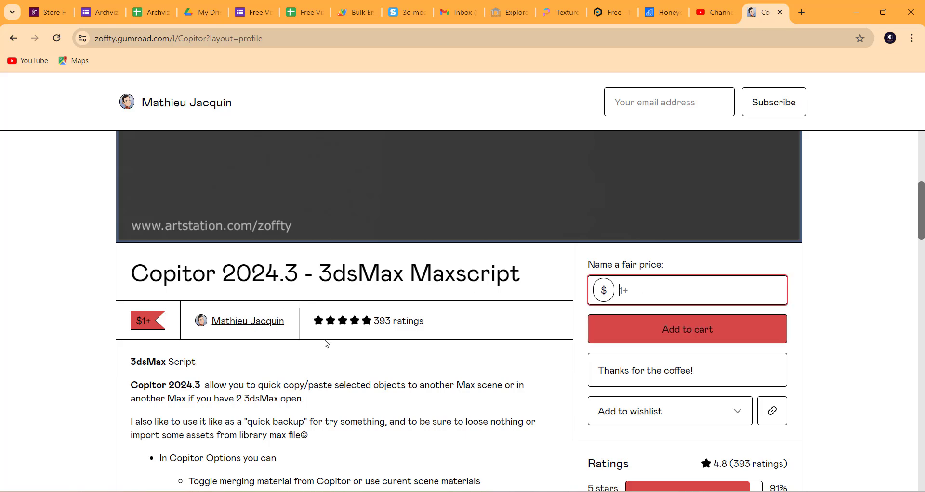
# Review the Copitor 2024.3 features, thumbnail and folder options and user ratings on the product page.
pyautogui.scroll(-10, 326, 343)
pyautogui.scroll(-3, 328, 342)
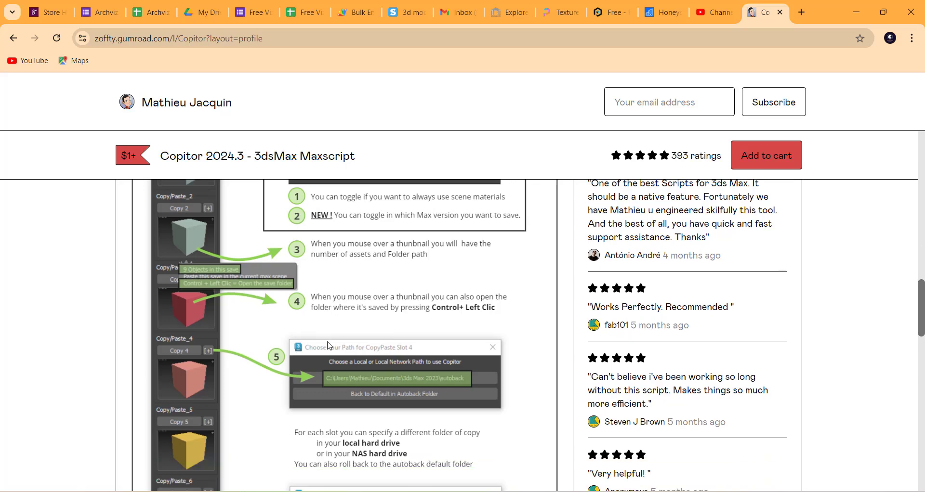
pyautogui.scroll(6, 314, 351)
pyautogui.scroll(5, 314, 351)
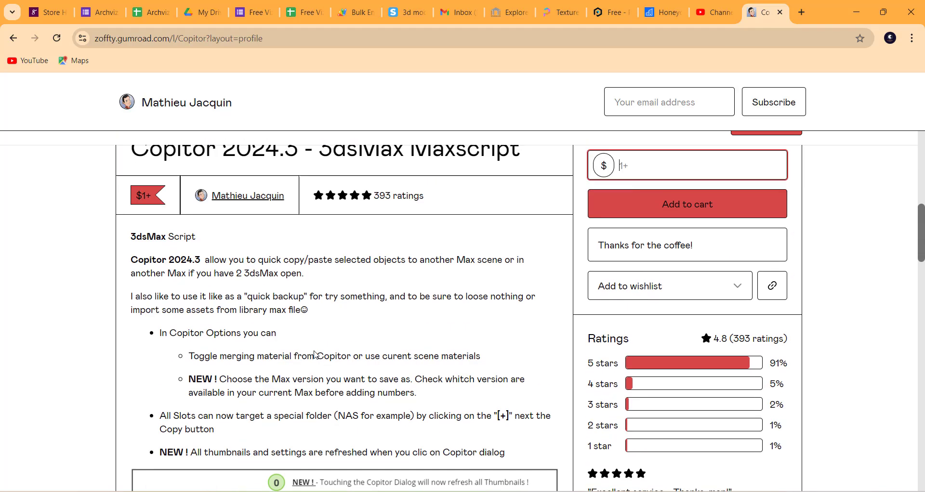
pyautogui.scroll(-4, 314, 351)
pyautogui.scroll(-15, 314, 351)
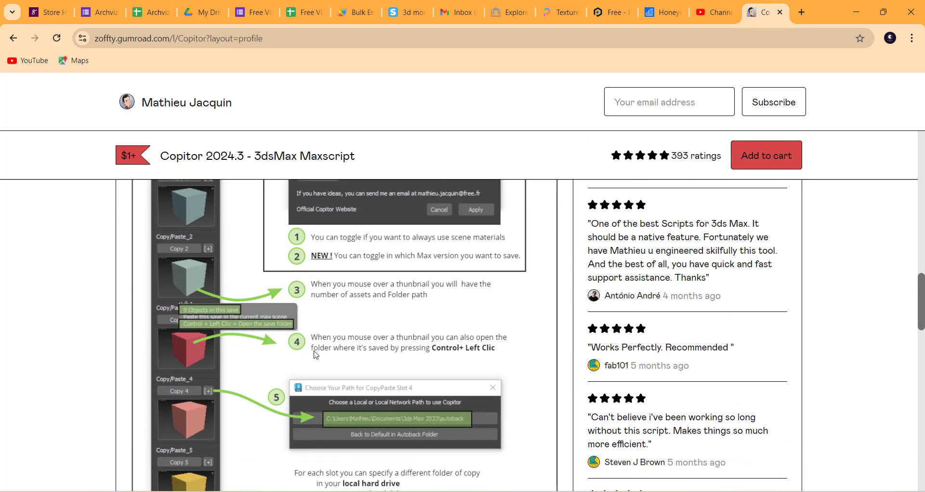
pyautogui.scroll(-3, 315, 351)
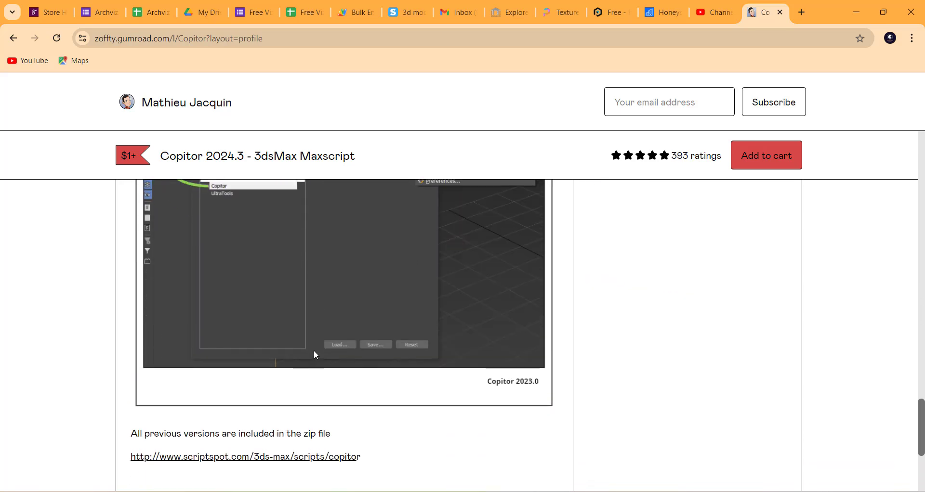
pyautogui.scroll(12, 315, 352)
pyautogui.scroll(7, 321, 352)
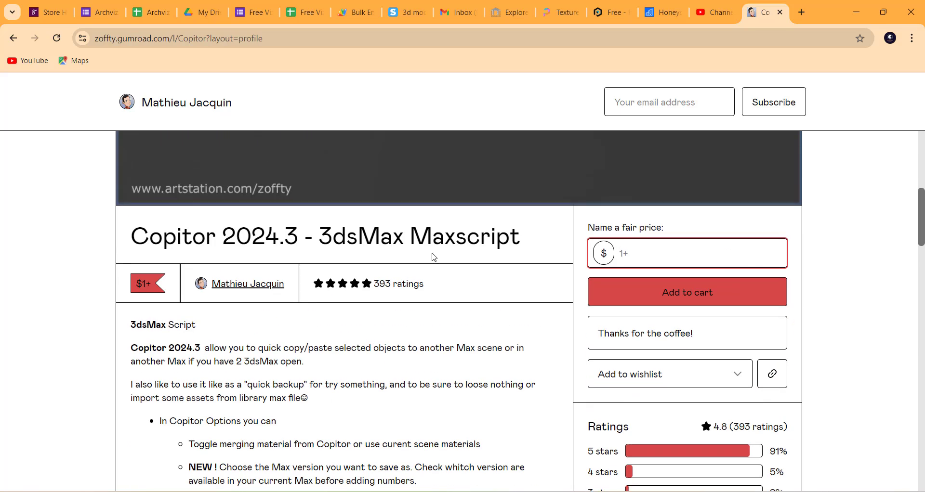
# Examine the Copitor toolbar setup illustration, check the 3ds Max scene window and return to the browser.
pyautogui.scroll(-1, 434, 254)
pyautogui.scroll(-2, 156, 352)
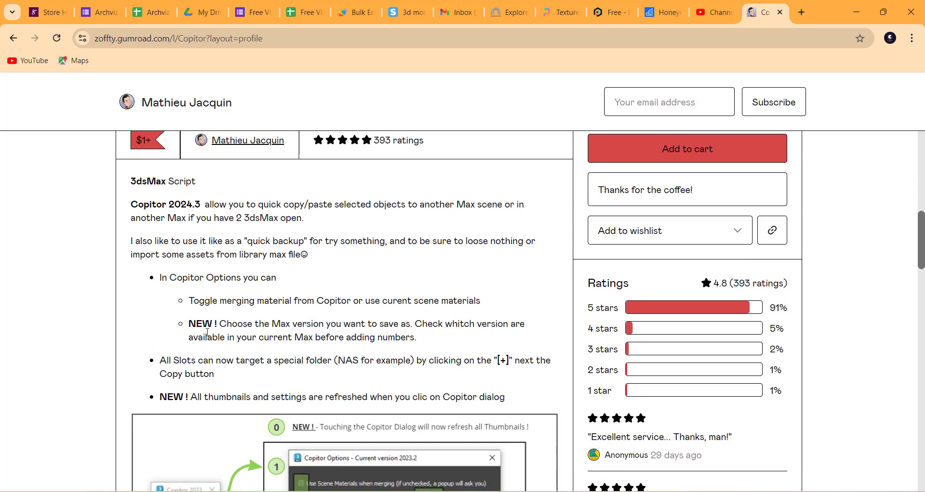
pyautogui.scroll(-15, 195, 363)
pyautogui.scroll(-3, 222, 373)
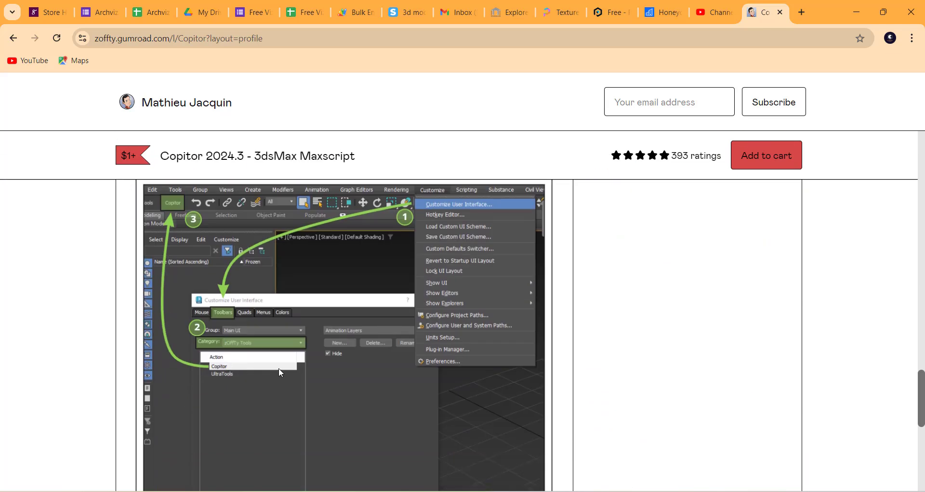
pyautogui.click(857, 12)
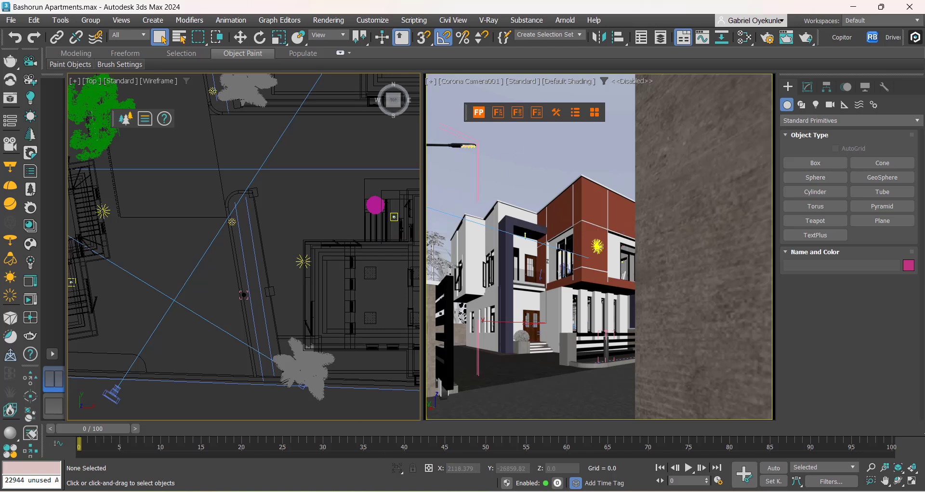
pyautogui.hotkey('alt', 'Tab')
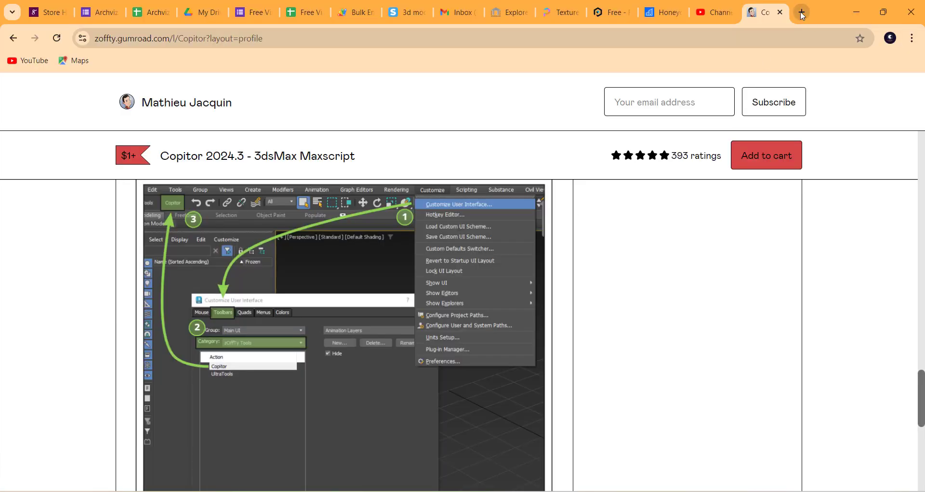
# Search Google for relink bitmaps in a new tab, open the colinsenner page and download Relink Bitmaps v2.17.
pyautogui.click(802, 13)
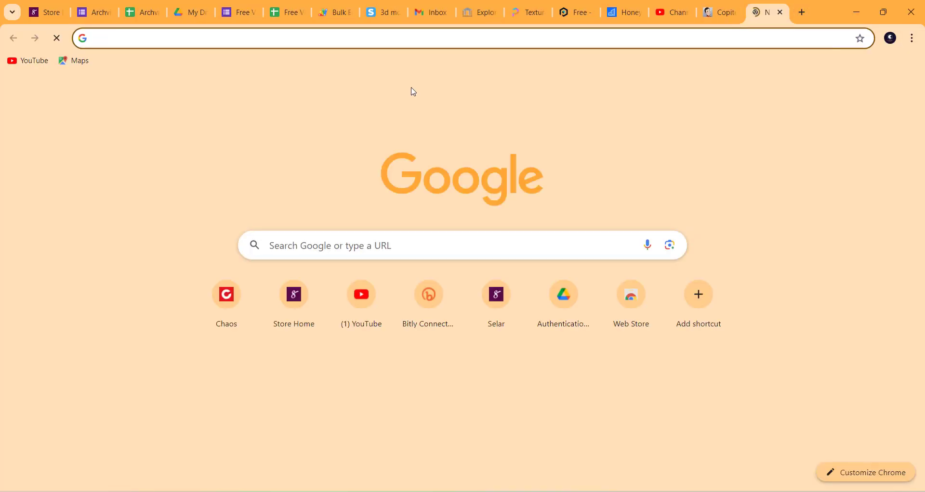
pyautogui.write('relink')
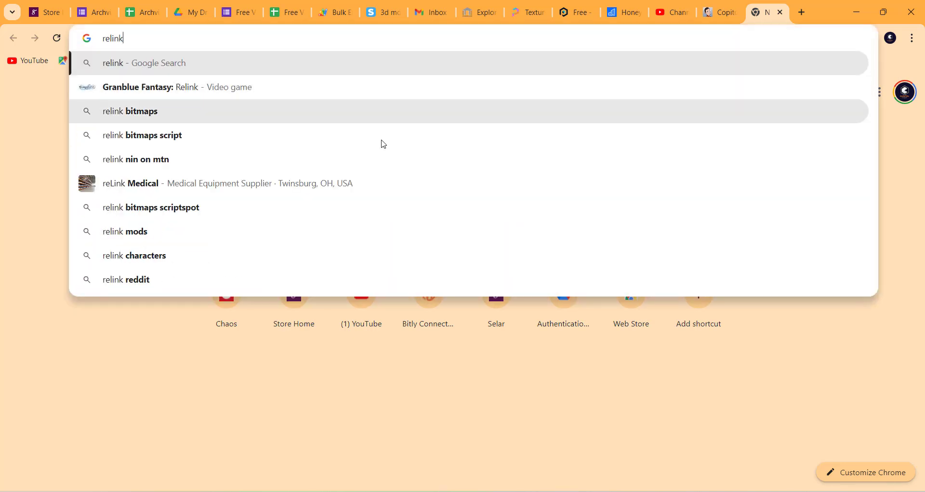
pyautogui.click(143, 111)
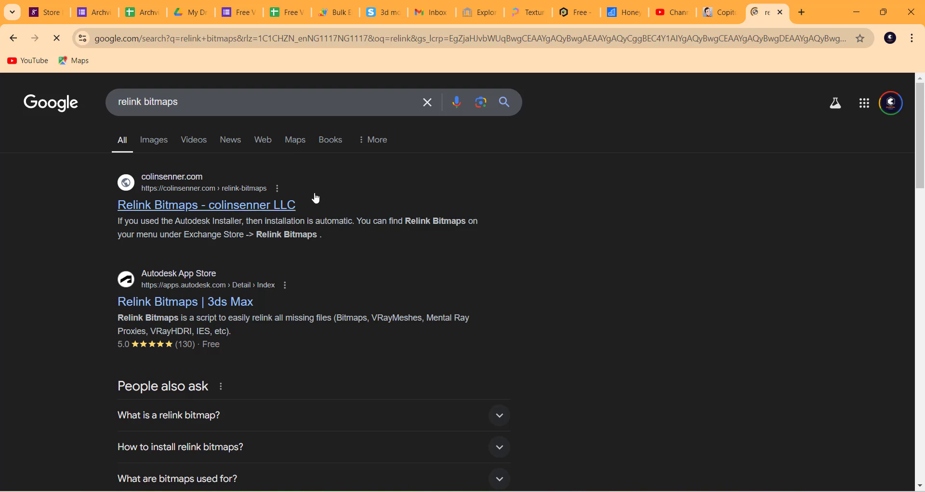
pyautogui.click(250, 209)
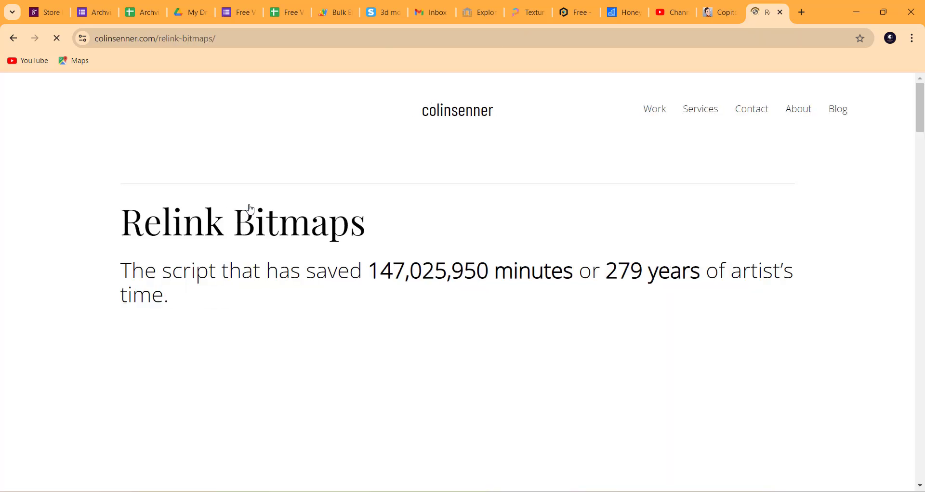
pyautogui.scroll(-6, 347, 248)
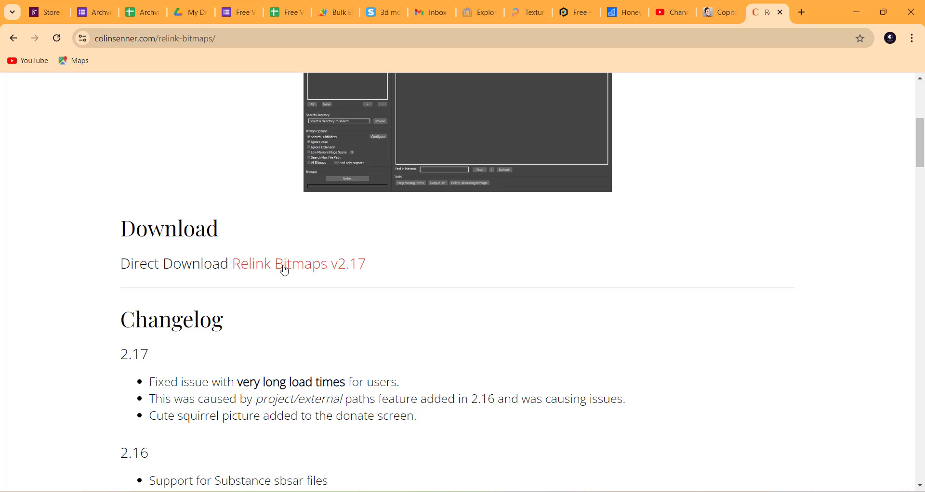
pyautogui.click(310, 268)
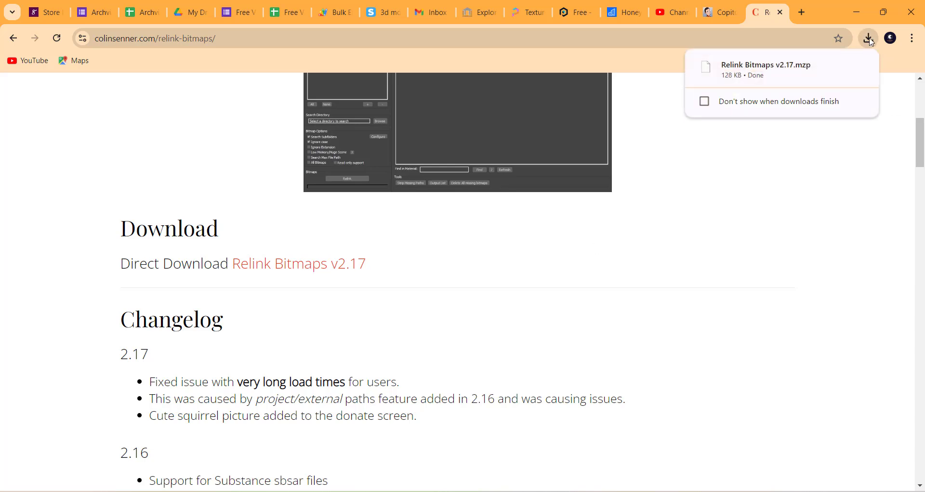
# Try to reveal the downloaded Relink Bitmaps v2.17.mzp in its folder and return to 3ds Max.
pyautogui.moveTo(770, 75)
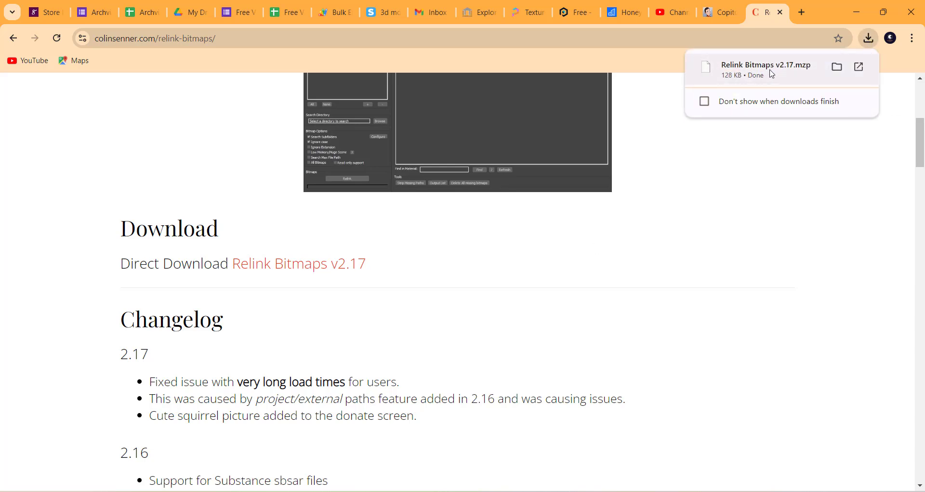
pyautogui.click(838, 73)
pyautogui.click(681, 219)
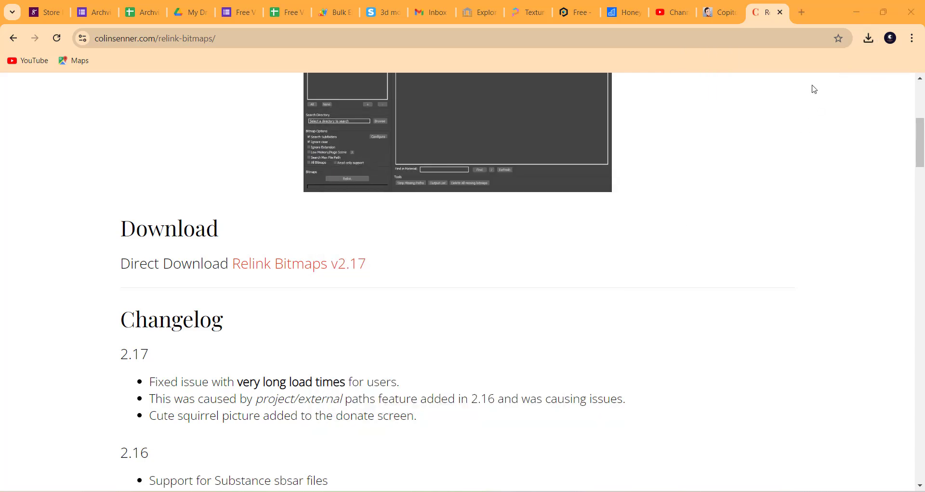
pyautogui.click(862, 10)
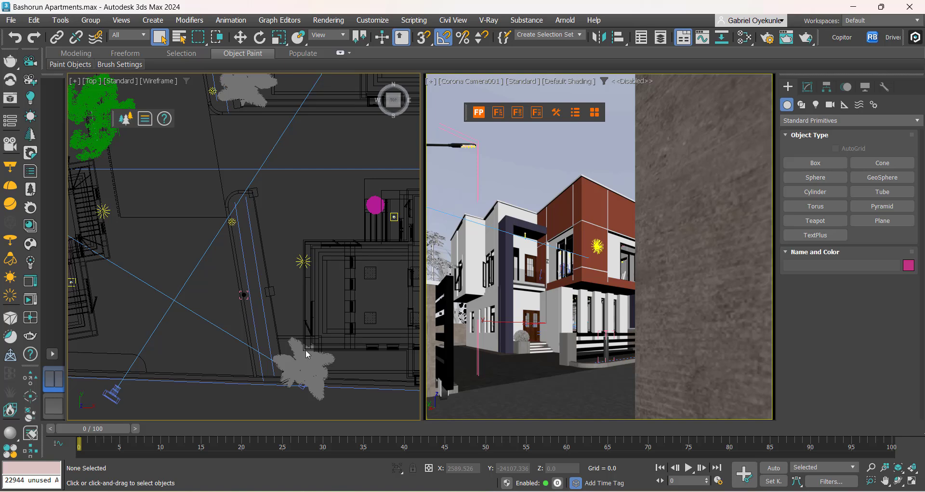
# Open the Downloads folder in File Explorer, group it by date modified, select Relink Bitmaps v2.17.mzp and minimize the folder window.
pyautogui.press('super+e')
pyautogui.click(328, 281)
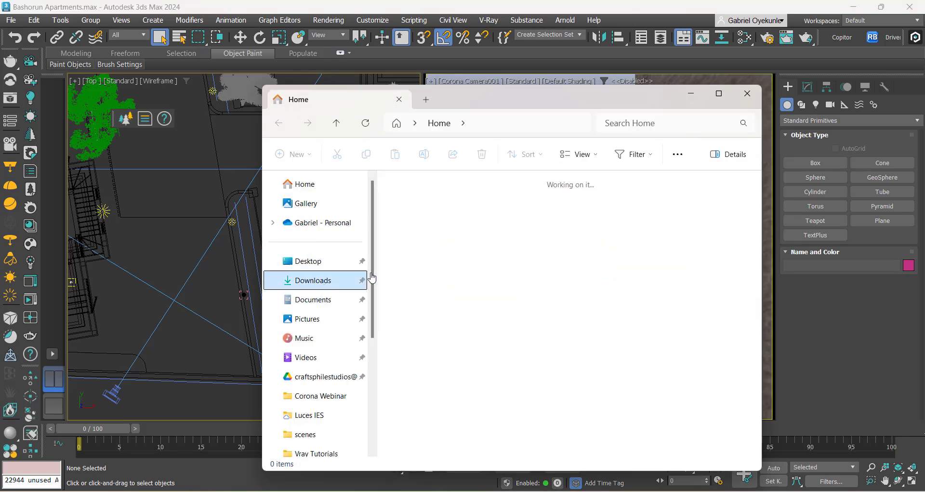
pyautogui.rightClick(554, 256)
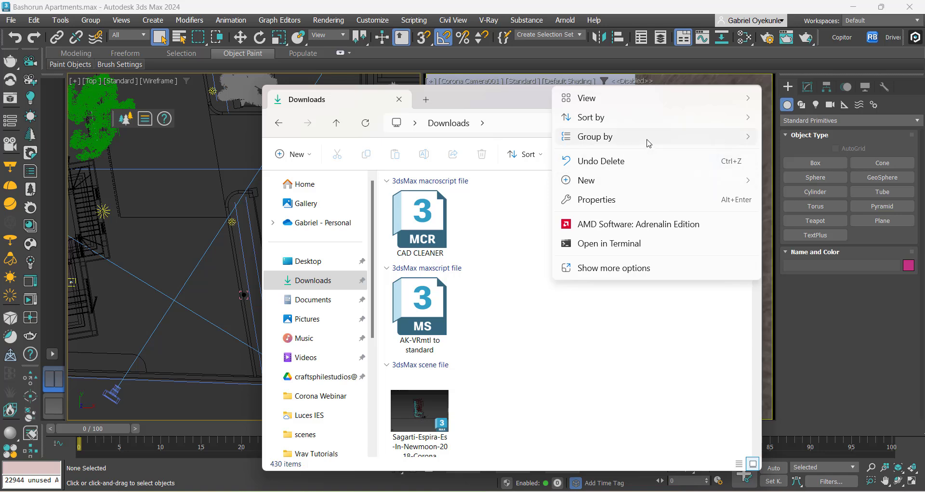
pyautogui.moveTo(648, 139)
pyautogui.click(794, 159)
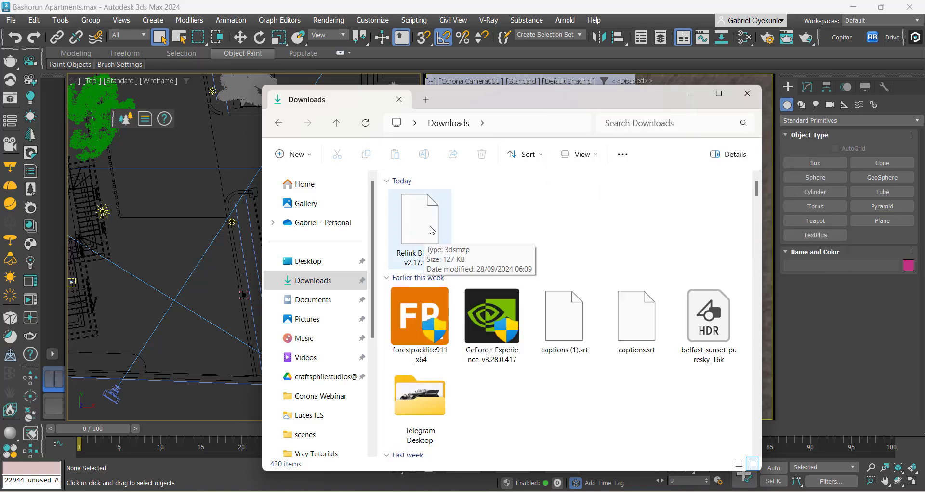
pyautogui.click(417, 220)
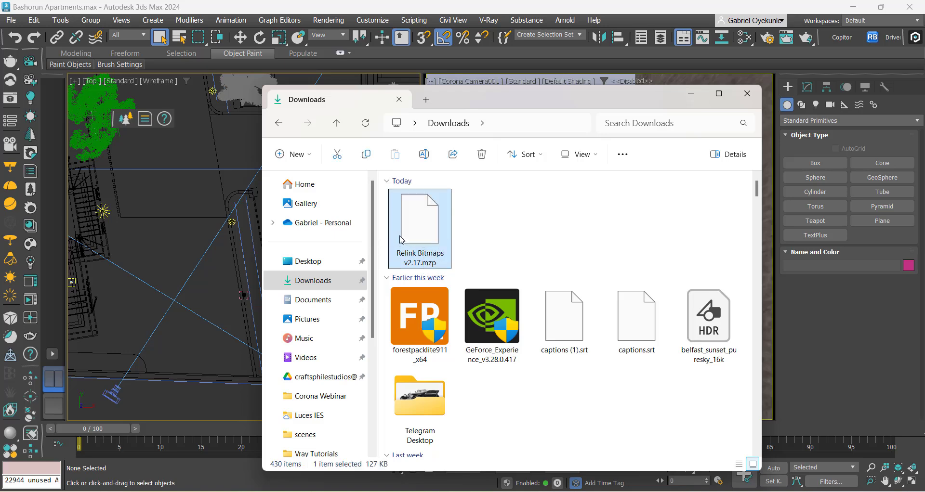
pyautogui.click(691, 93)
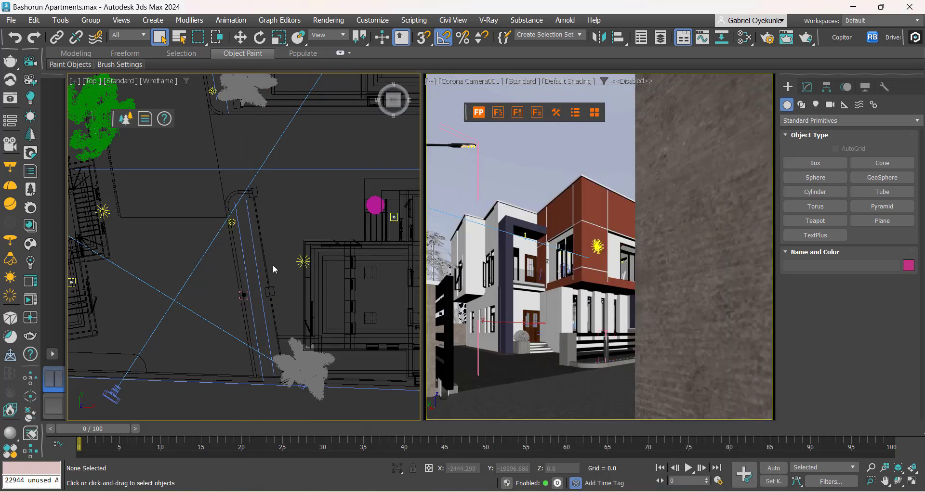
# Open the Toolbars settings of Customize User Interface and move the dialog clear of the main toolbar's Copitor button.
pyautogui.click(369, 22)
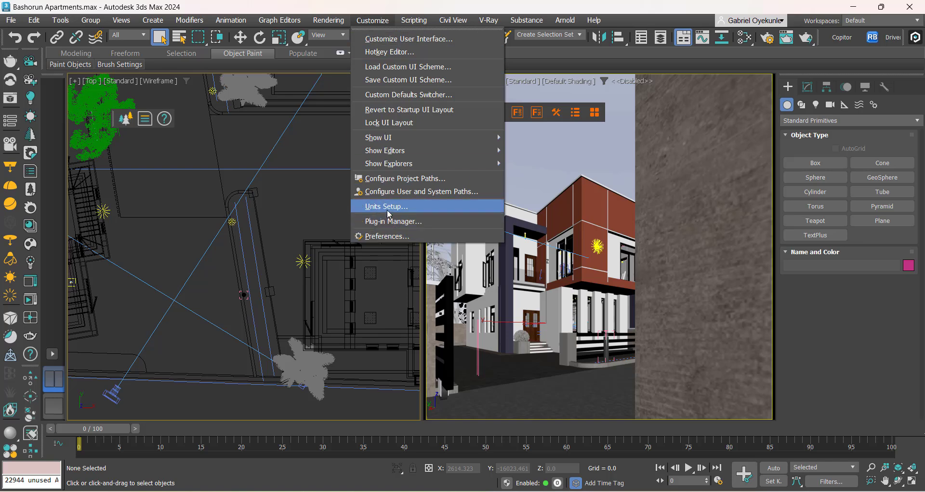
pyautogui.click(412, 39)
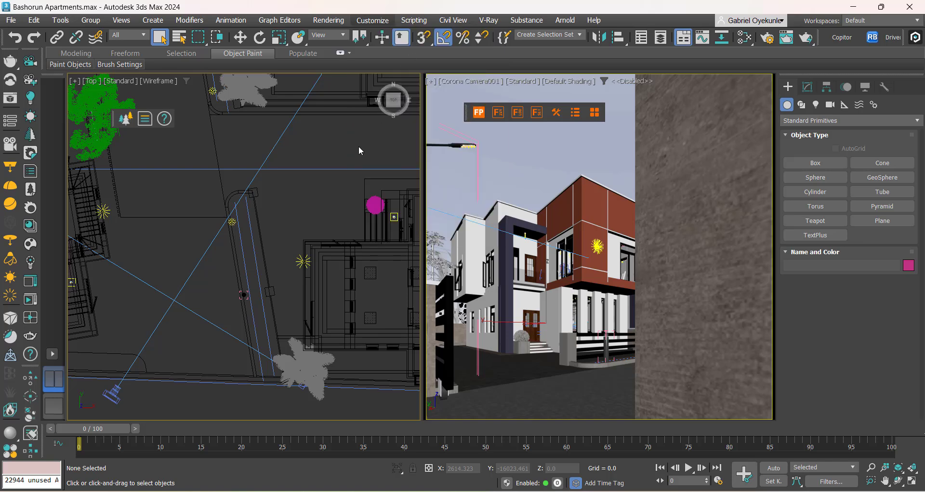
pyautogui.click(282, 66)
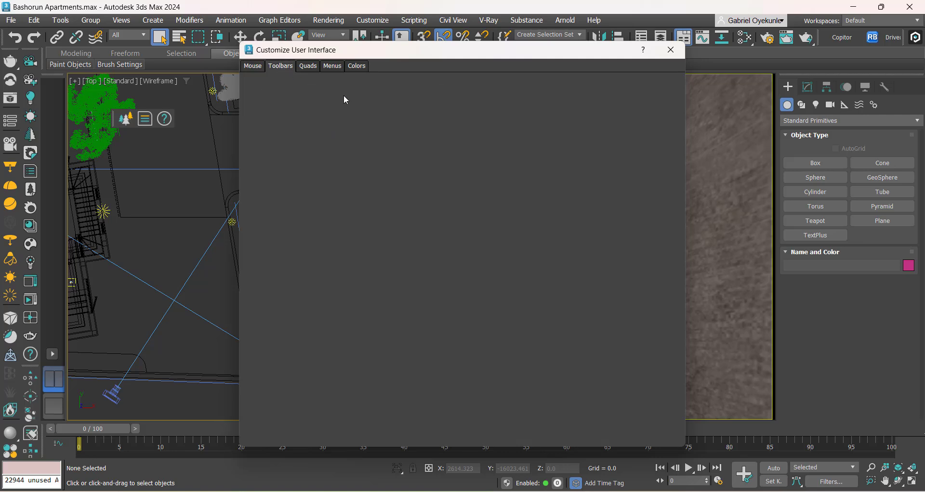
pyautogui.moveTo(444, 60); pyautogui.dragTo(369, 64)
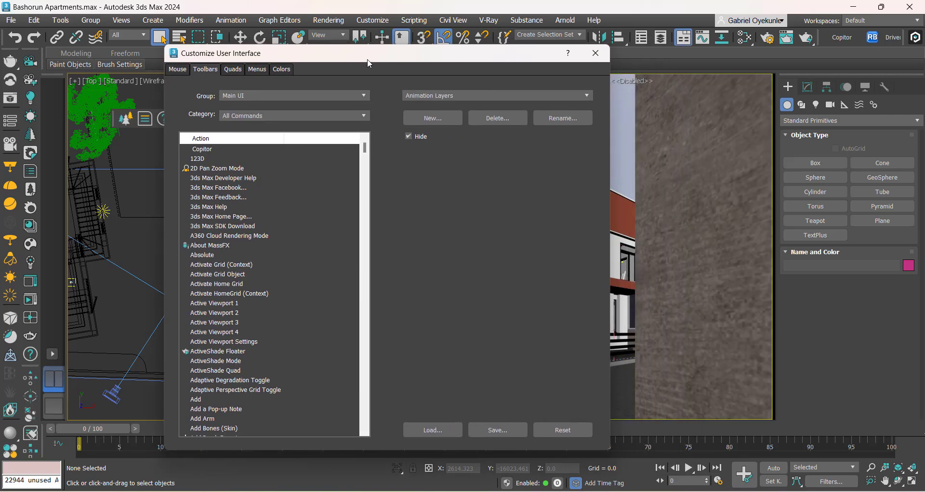
# Add another Copitor button to the main toolbar from the action list and delete that duplicate button.
pyautogui.click(203, 152)
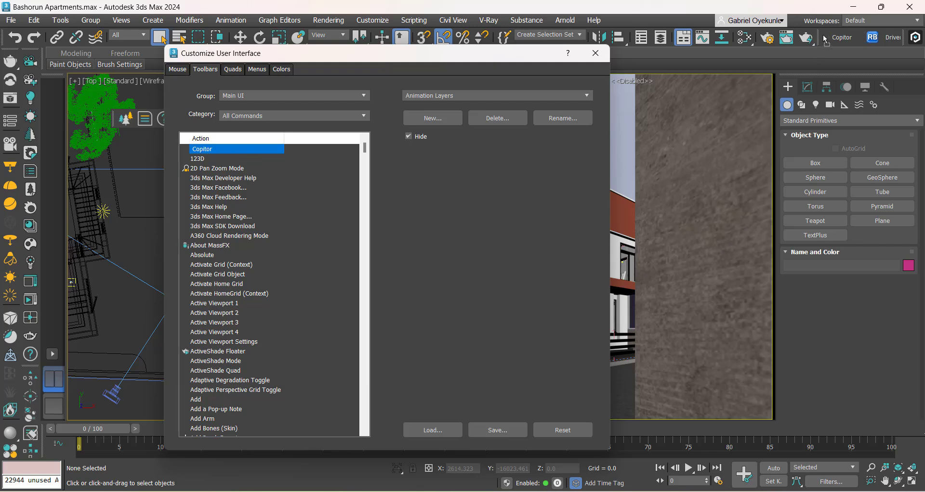
pyautogui.moveTo(826, 45)
pyautogui.mouseDown()
pyautogui.moveTo(853, 43)
pyautogui.moveTo(237, 117)
pyautogui.moveTo(230, 150)
pyautogui.moveTo(310, 154)
pyautogui.moveTo(816, 54)
pyautogui.moveTo(840, 41)
pyautogui.mouseUp()
pyautogui.rightClick(875, 36)
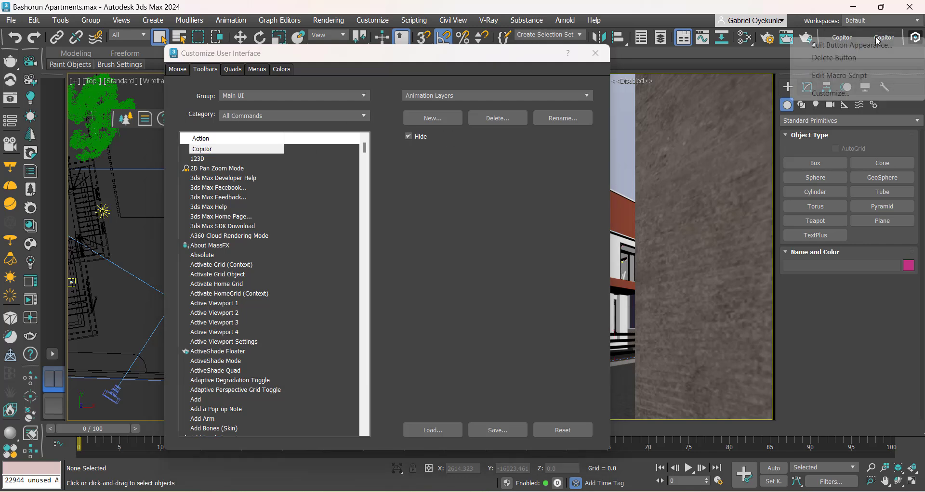
pyautogui.click(838, 59)
pyautogui.click(438, 265)
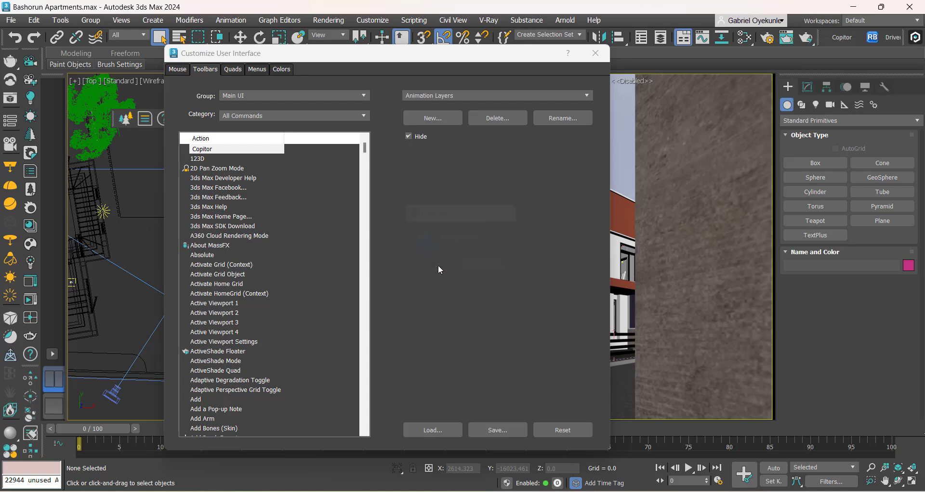
# Locate the Relink Bitmaps action in the All Commands list and close the Customize User Interface dialog.
pyautogui.click(204, 275)
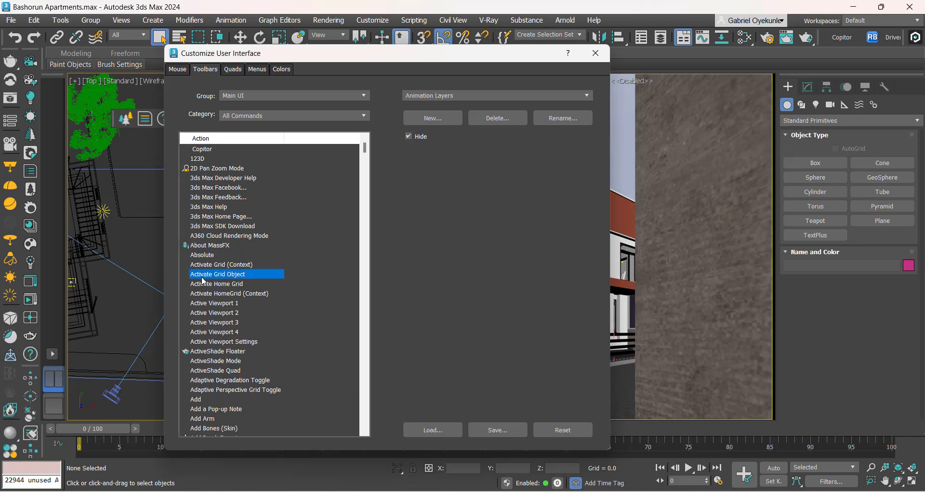
pyautogui.scroll(-1, 204, 281)
pyautogui.press('r')
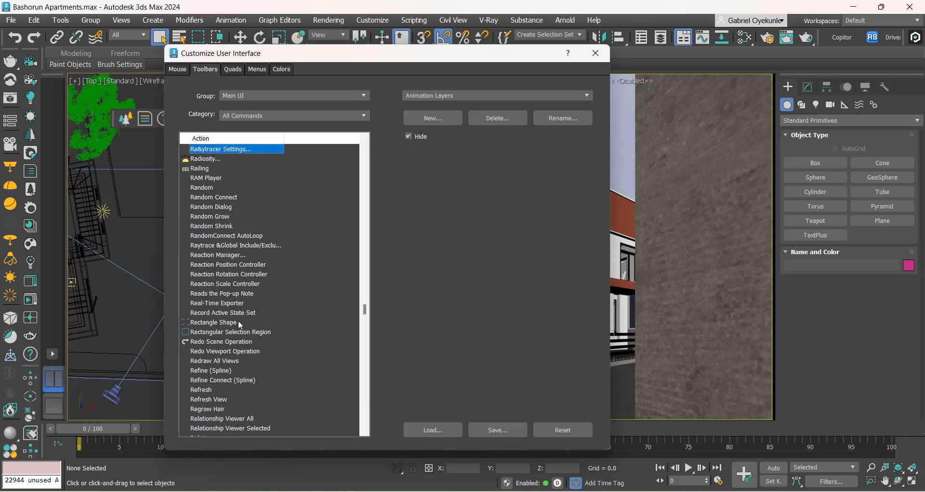
pyautogui.scroll(-6, 238, 320)
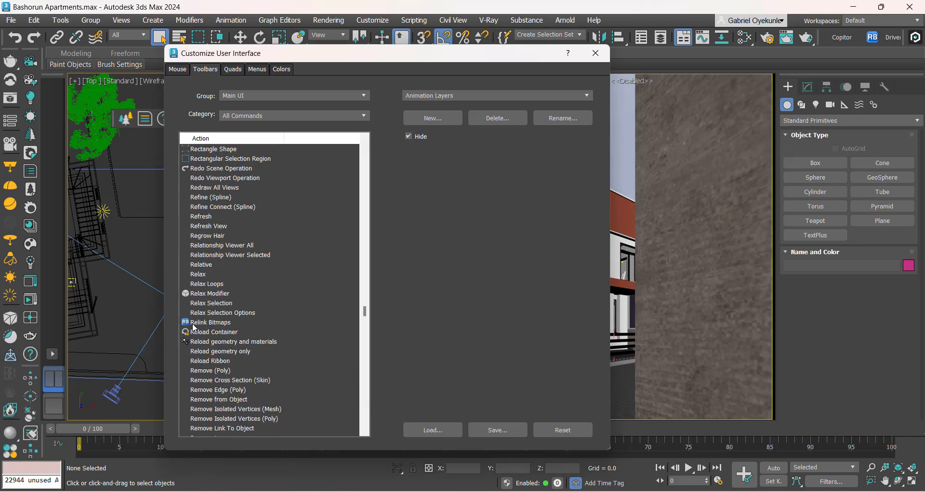
pyautogui.moveTo(192, 324); pyautogui.dragTo(238, 318)
pyautogui.click(596, 53)
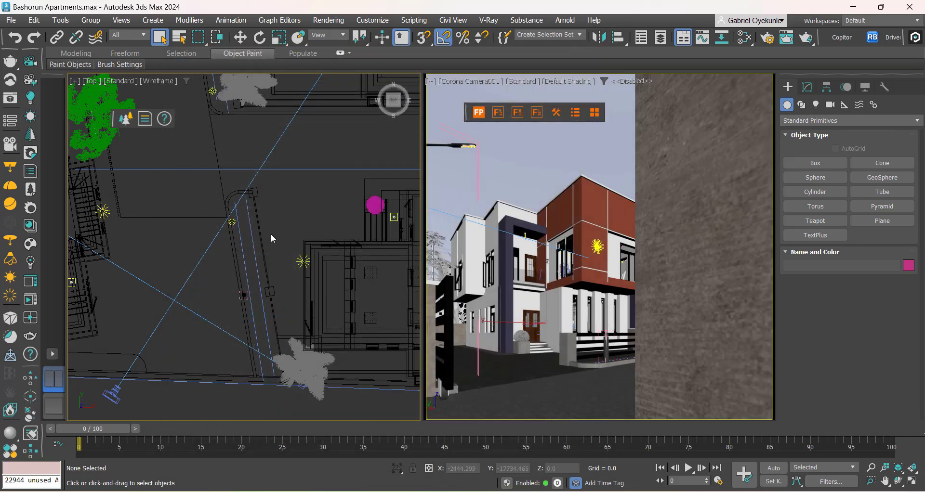
# Examine the site layout in the Top view and select one of the two small round light fixtures in the open area.
pyautogui.scroll(-9, 288, 239)
pyautogui.moveTo(290, 310); pyautogui.dragTo(243, 329, button='middle')
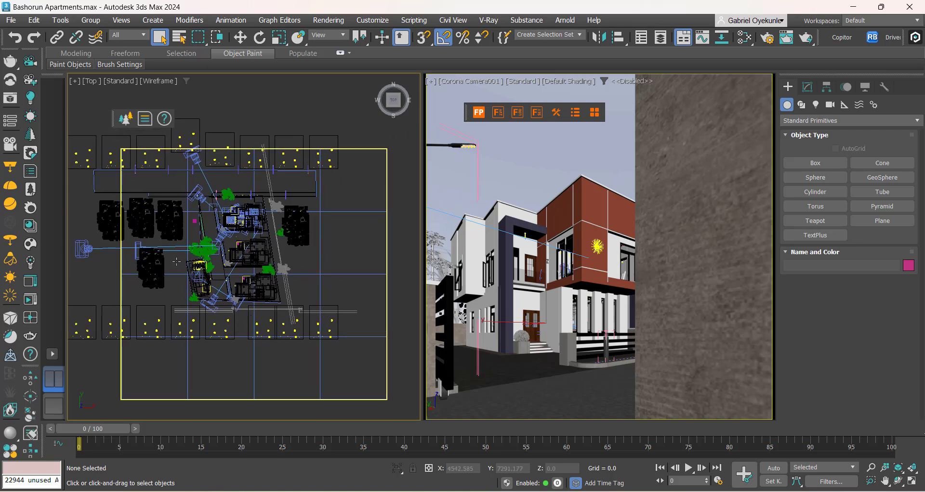
pyautogui.scroll(8, 226, 256)
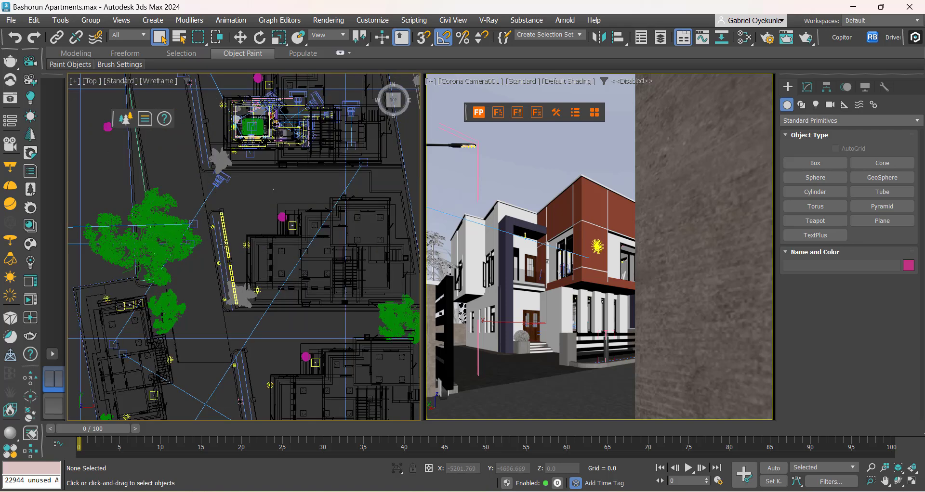
pyautogui.scroll(2, 223, 245)
pyautogui.moveTo(203, 322); pyautogui.dragTo(235, 324, button='middle')
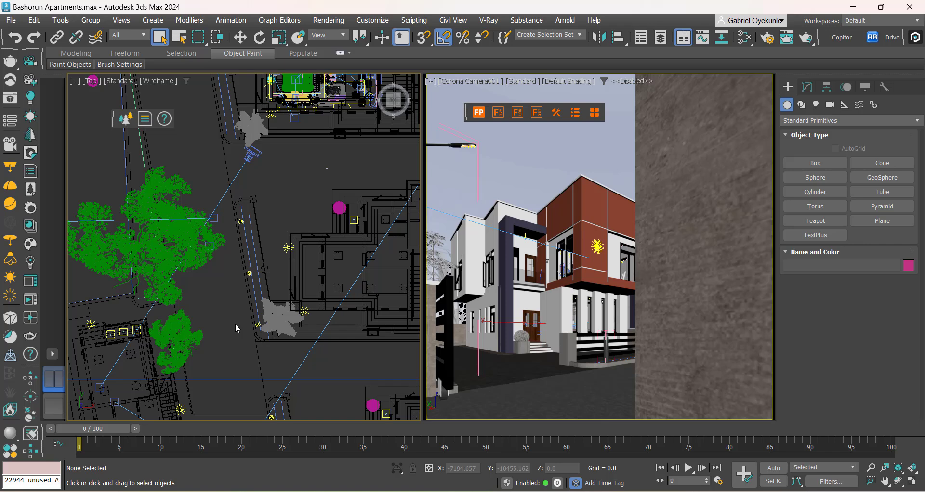
pyautogui.scroll(10, 235, 323)
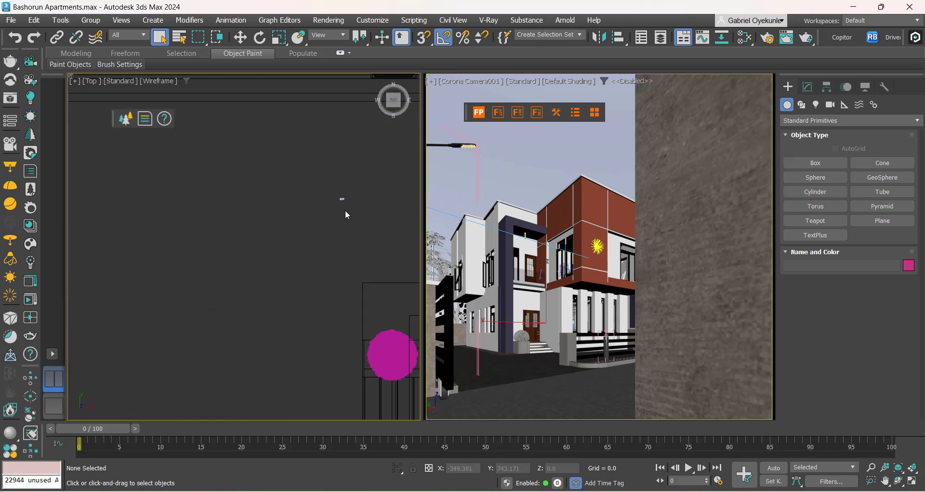
pyautogui.scroll(3, 345, 207)
pyautogui.click(338, 184)
pyautogui.scroll(2, 357, 183)
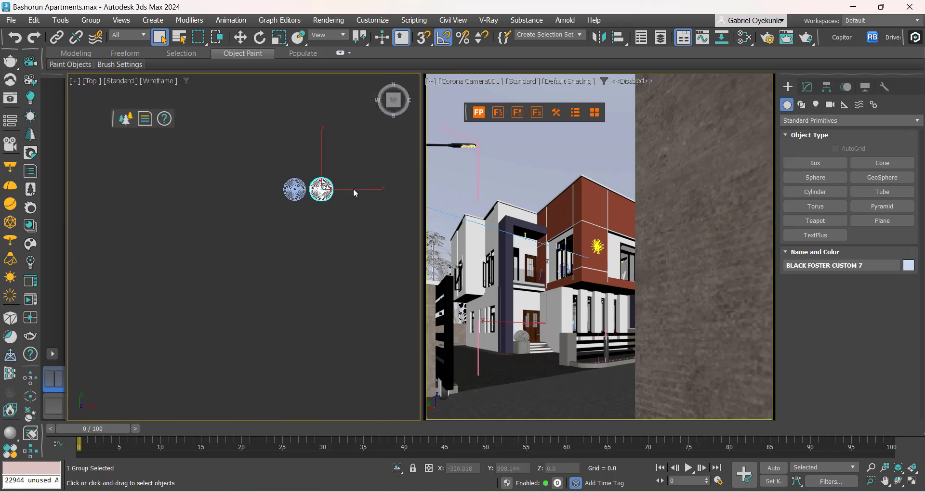
pyautogui.scroll(5, 332, 241)
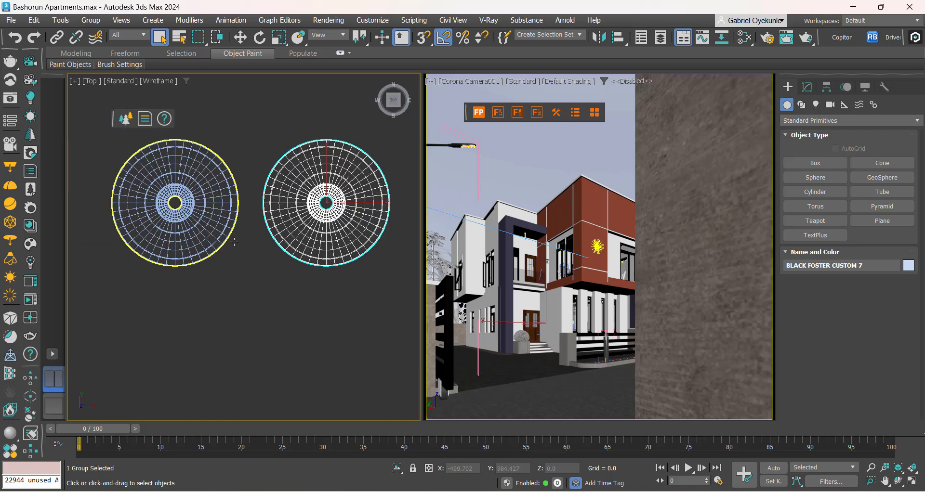
pyautogui.scroll(-8, 234, 242)
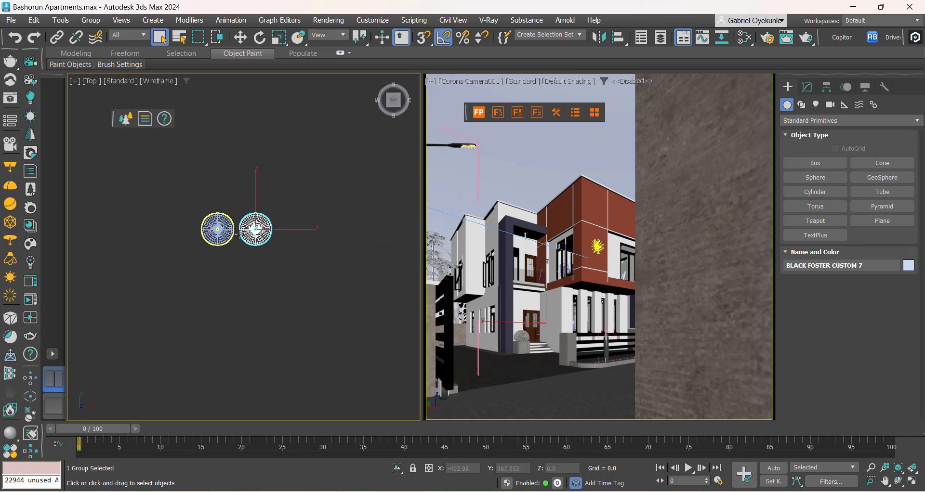
# Launch Relink Bitmaps, dismiss the donation window, and move the tool aside to review the whole list of missing files.
pyautogui.click(873, 39)
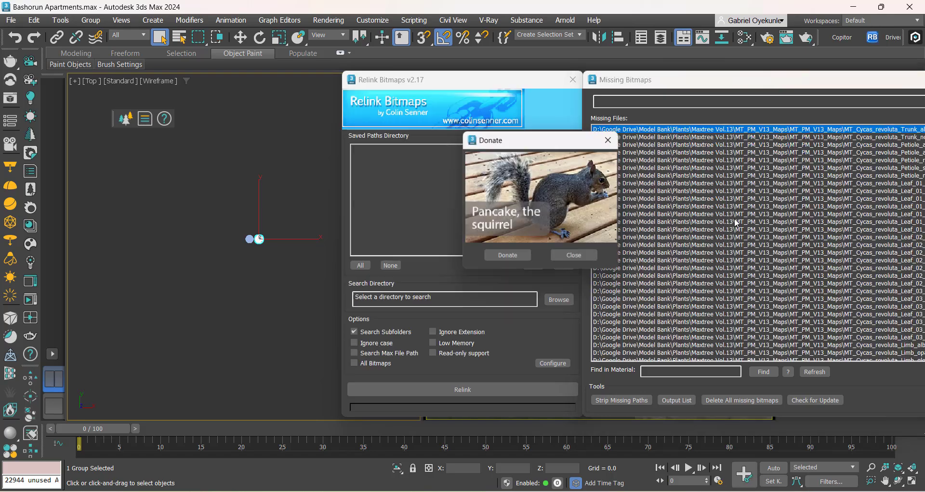
pyautogui.click(610, 140)
pyautogui.moveTo(524, 86); pyautogui.dragTo(284, 93)
pyautogui.moveTo(780, 145); pyautogui.dragTo(778, 355)
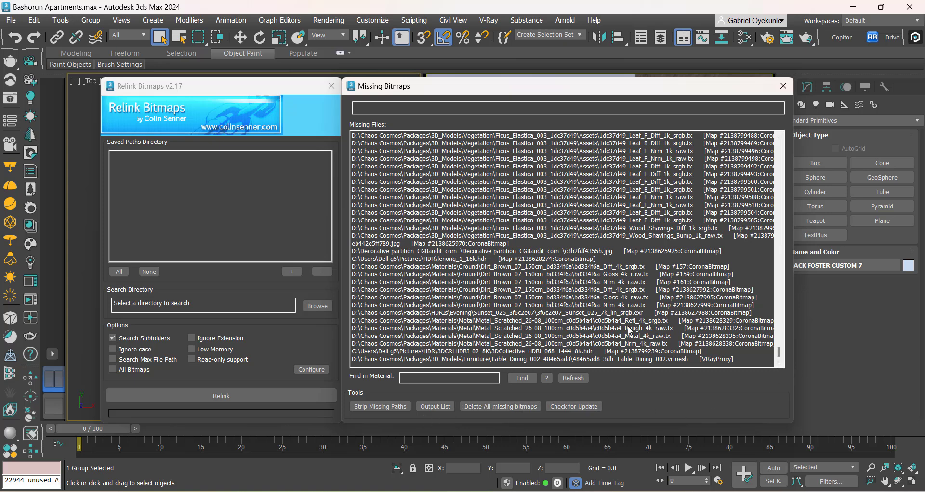
# Start choosing a search directory for the missing bitmaps and look through the Documents folder.
pyautogui.click(317, 306)
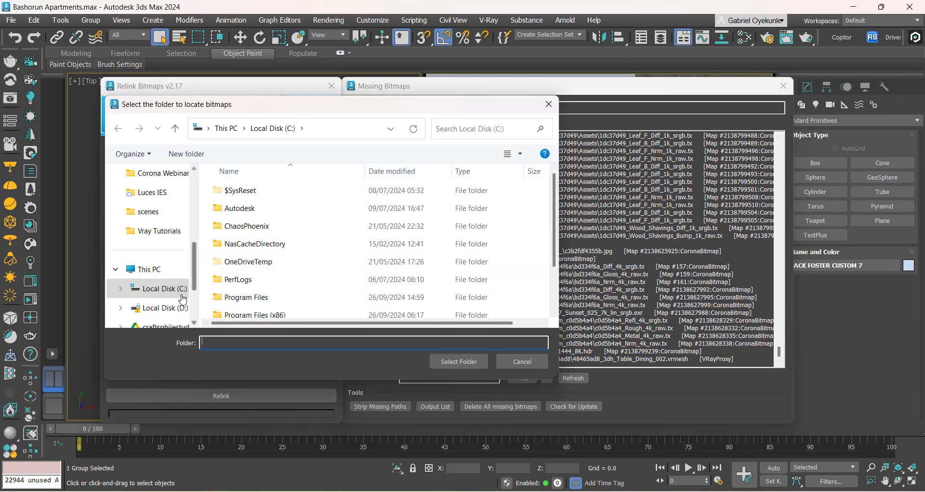
pyautogui.scroll(5, 150, 270)
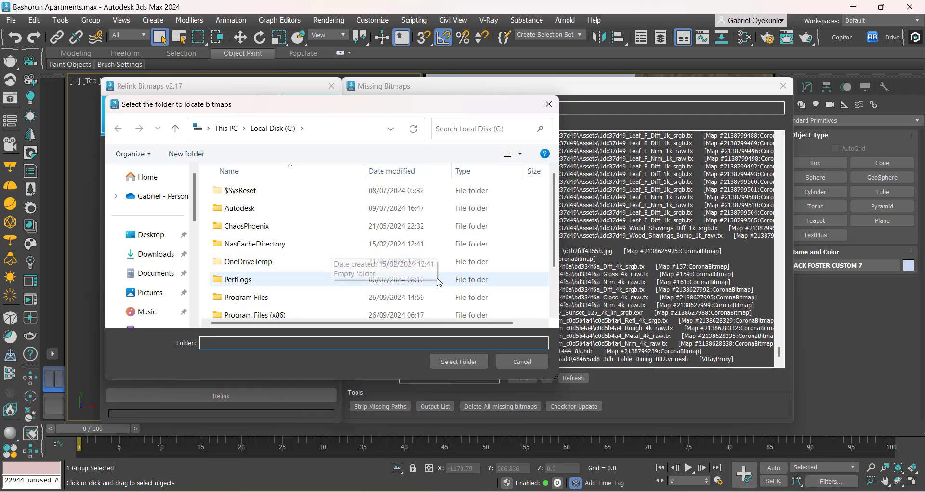
pyautogui.click(148, 275)
pyautogui.scroll(-6, 284, 256)
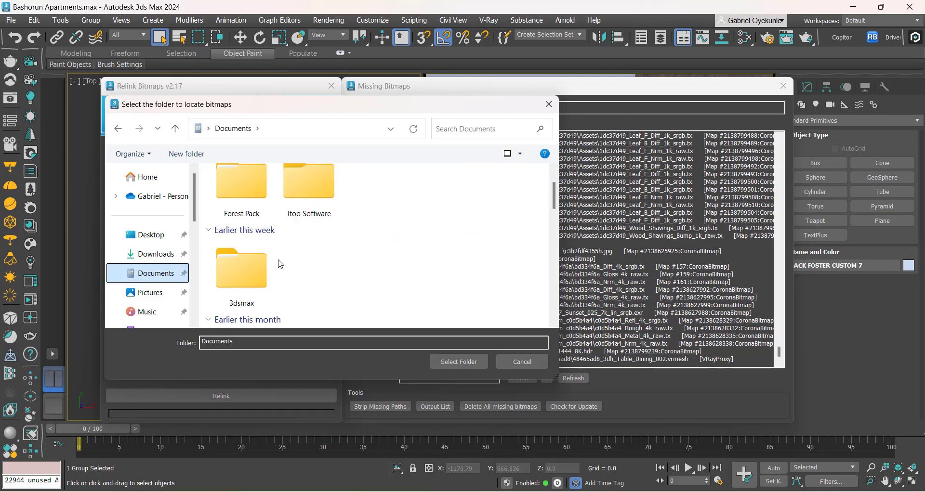
pyautogui.scroll(-4, 284, 263)
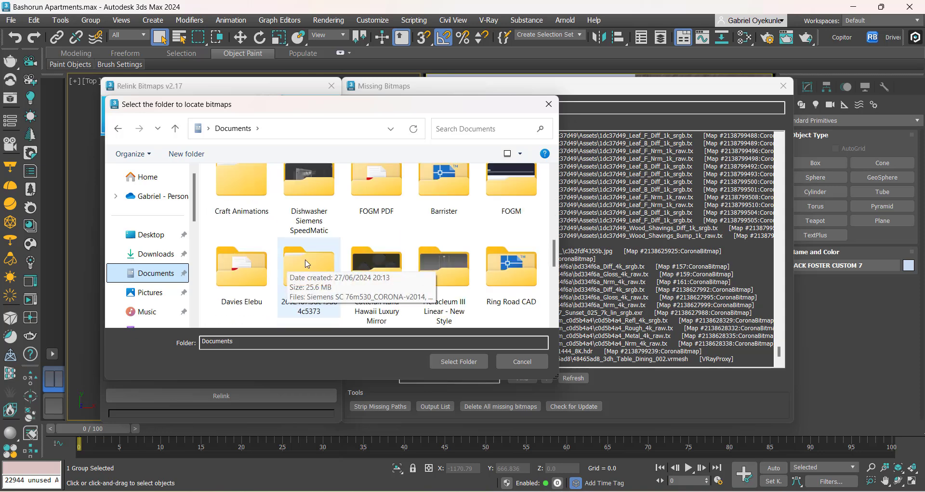
# Find and select the Chaos Cosmos folder among the folders in Documents.
pyautogui.click(297, 200)
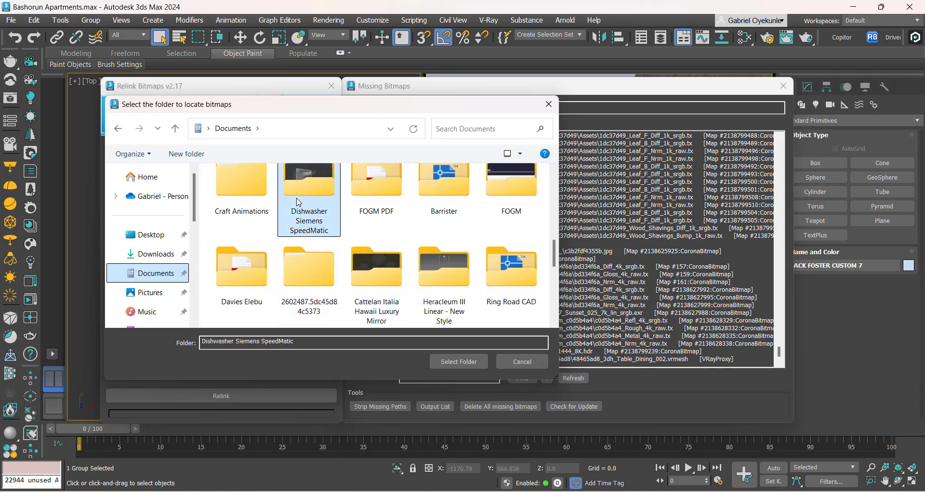
pyautogui.press('c')
pyautogui.press('c')
pyautogui.press('c')
pyautogui.press('c')
pyautogui.press('c')
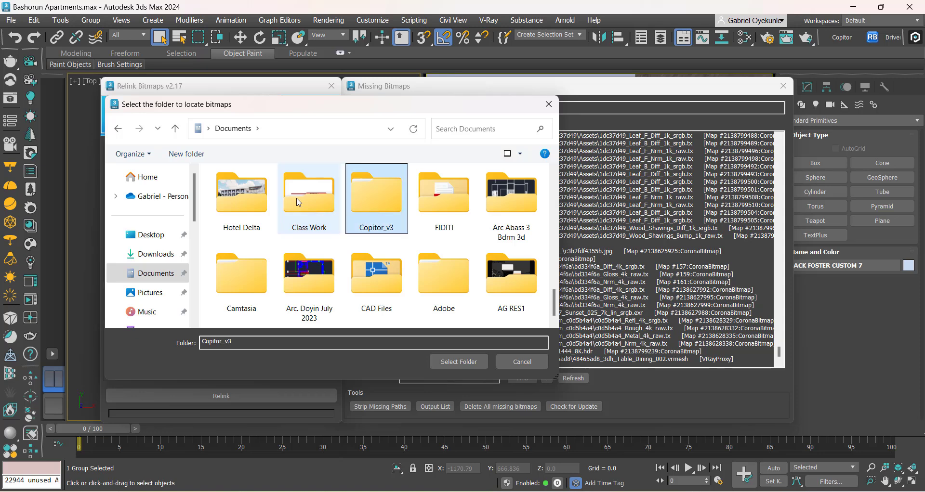
pyautogui.press('c')
pyautogui.press('c')
pyautogui.press('c')
pyautogui.press('c')
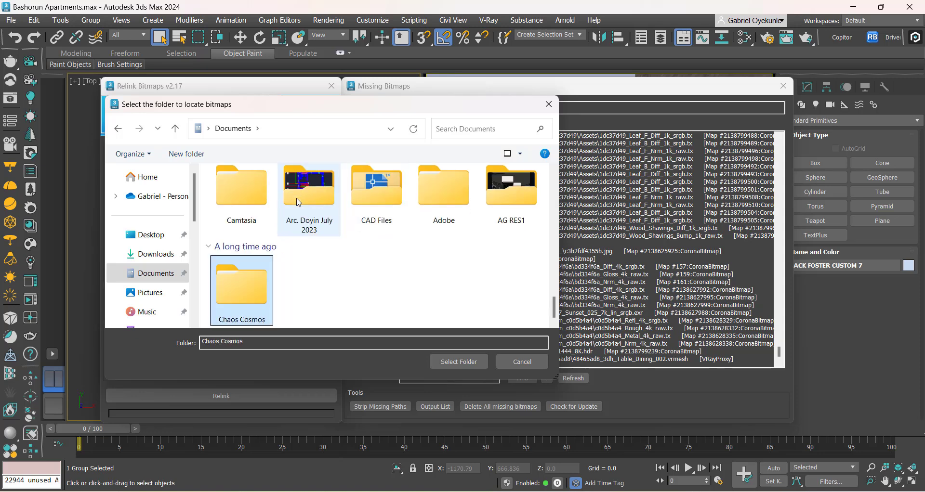
pyautogui.press('c')
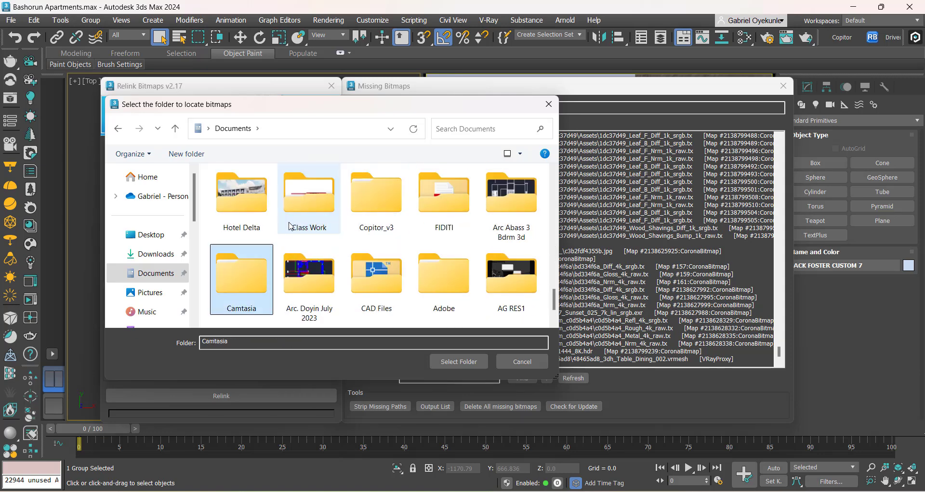
pyautogui.press('c')
pyautogui.press('c')
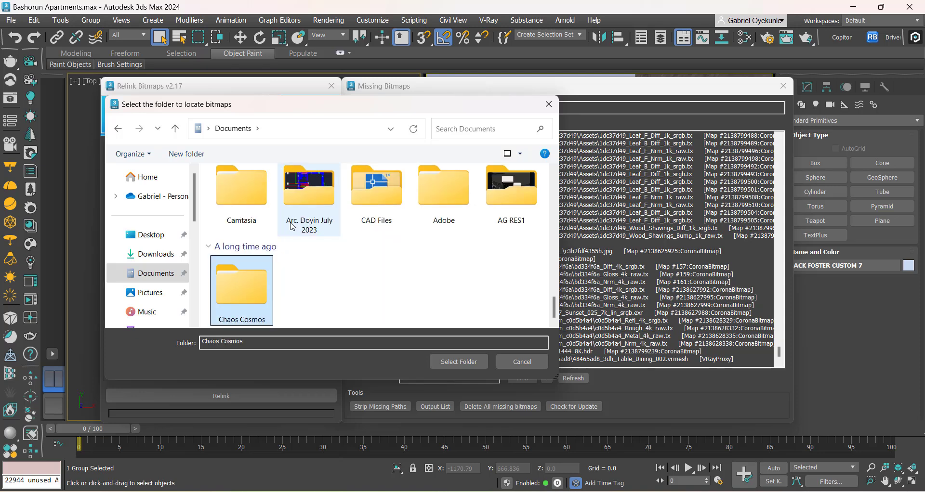
# Relink the missing bitmaps using the Packages folder inside Chaos Cosmos as search directory, and check the updated missing files list.
pyautogui.doubleClick(248, 299)
pyautogui.doubleClick(240, 210)
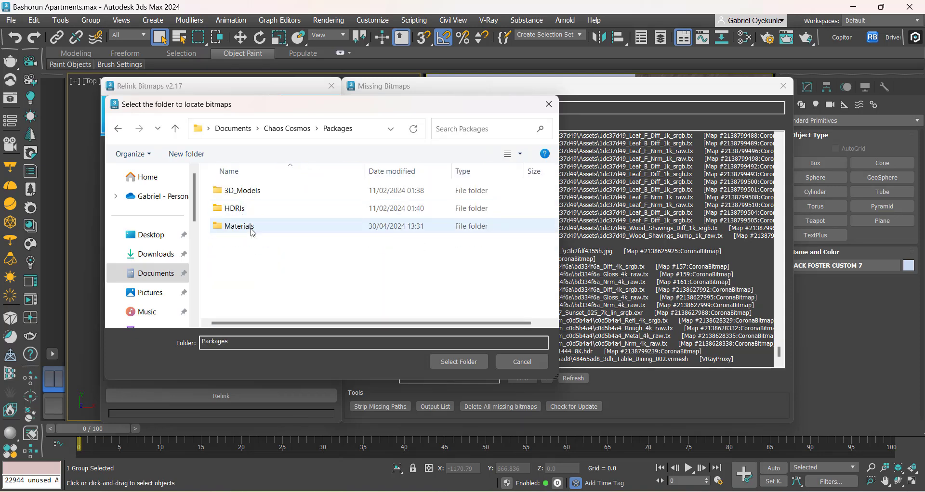
pyautogui.click(460, 363)
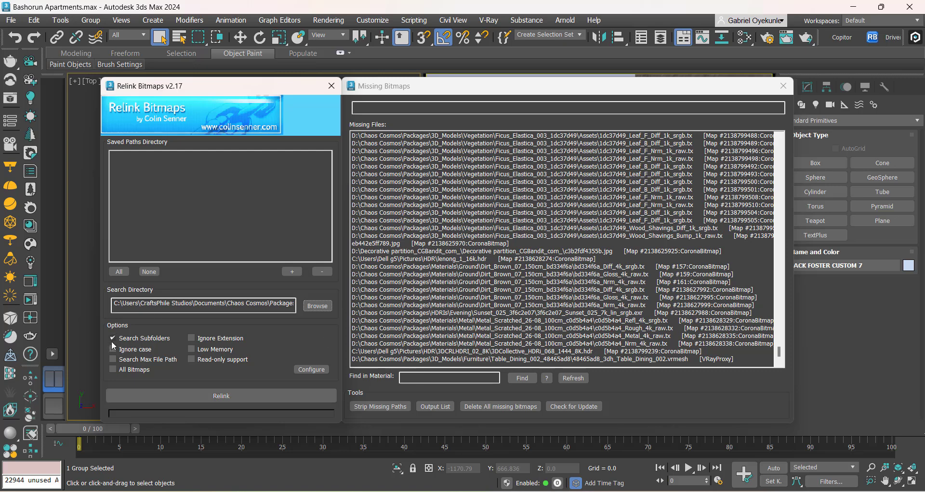
pyautogui.click(207, 397)
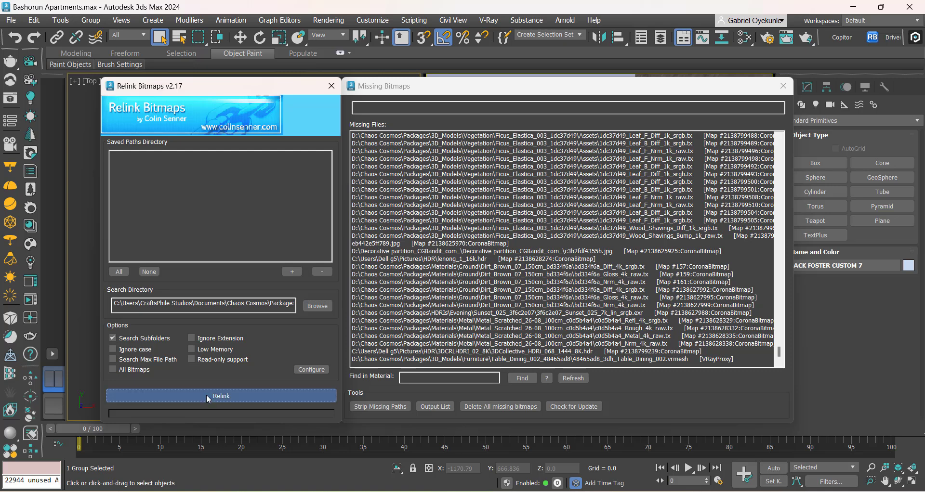
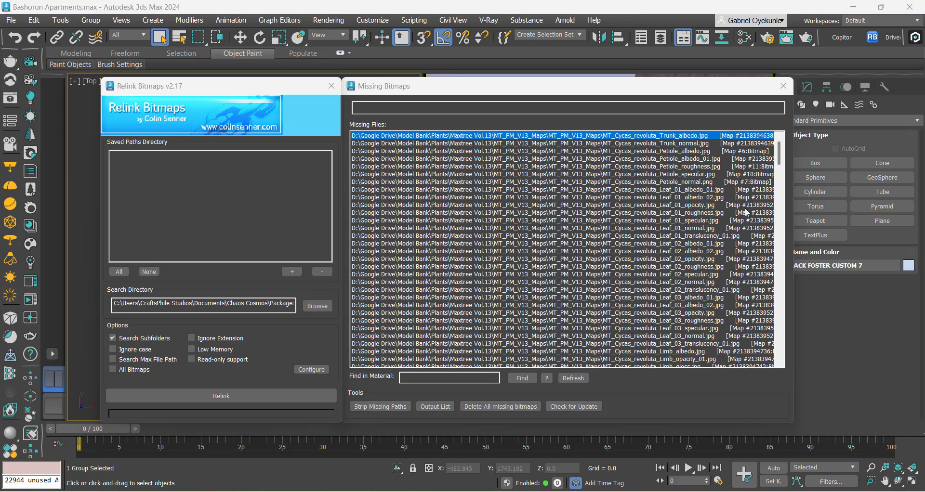
pyautogui.moveTo(773, 169); pyautogui.dragTo(784, 352)
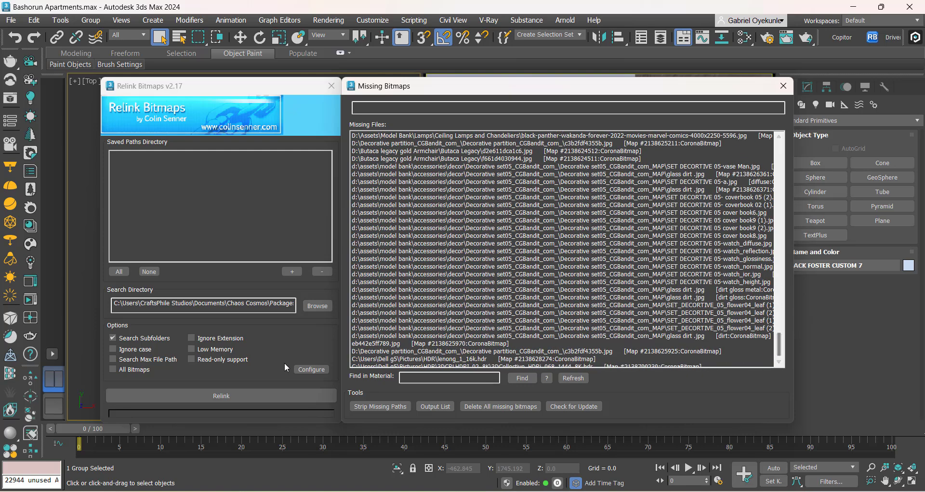
# Set the search directory to D:\Assets\Model Bank and relink the remaining missing bitmaps.
pyautogui.click(316, 307)
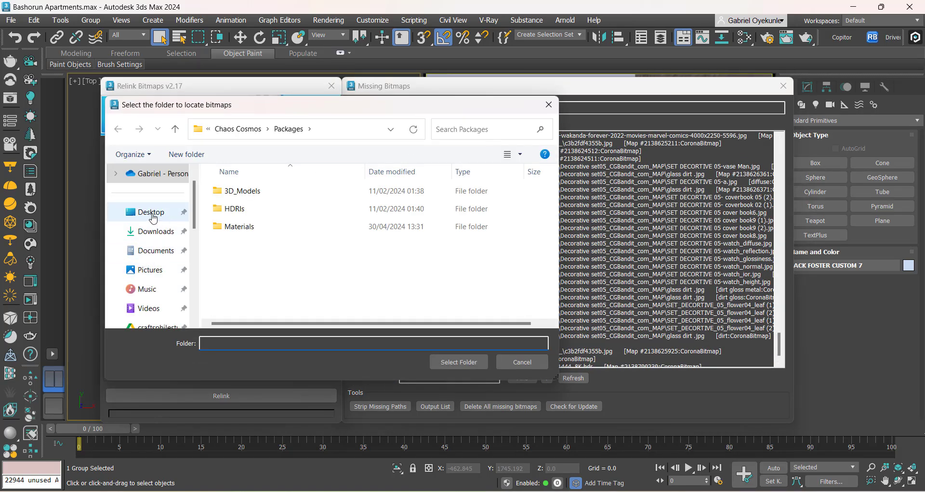
pyautogui.scroll(-5, 151, 232)
pyautogui.click(145, 269)
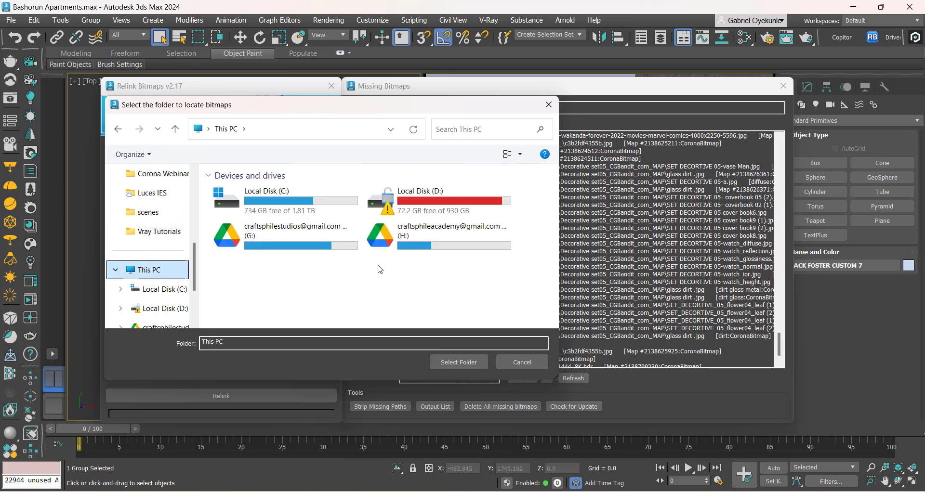
pyautogui.doubleClick(419, 200)
pyautogui.scroll(-1, 289, 255)
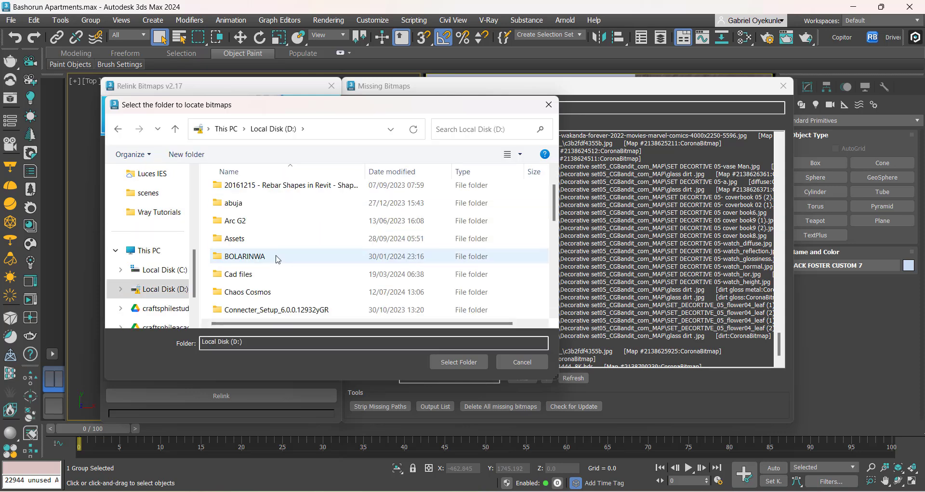
pyautogui.click(240, 241)
pyautogui.doubleClick(254, 241)
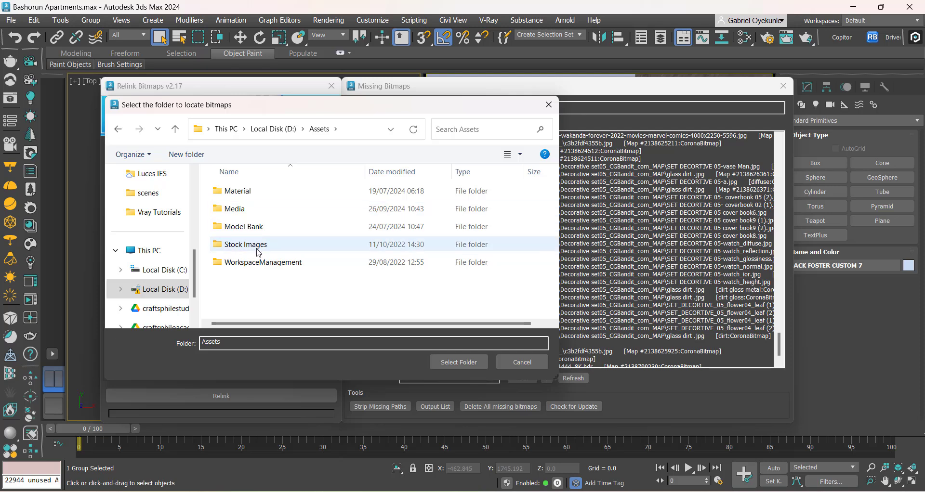
pyautogui.click(255, 224)
pyautogui.doubleClick(254, 225)
pyautogui.click(458, 362)
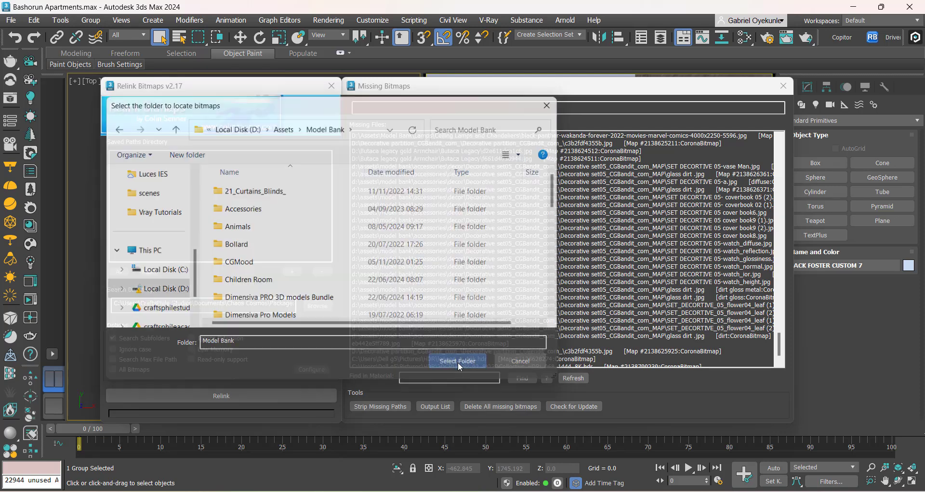
pyautogui.click(206, 398)
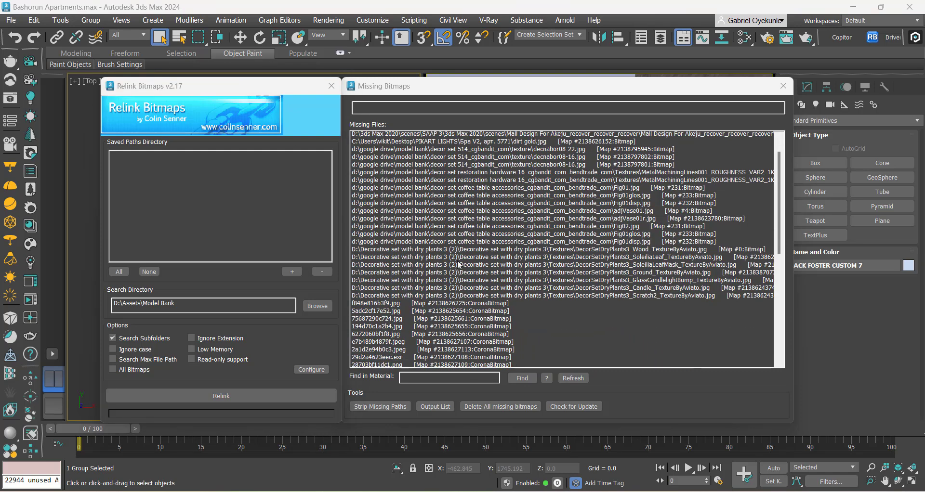
# Review the remaining entries in the missing files list from beginning to end.
pyautogui.scroll(-3, 780, 326)
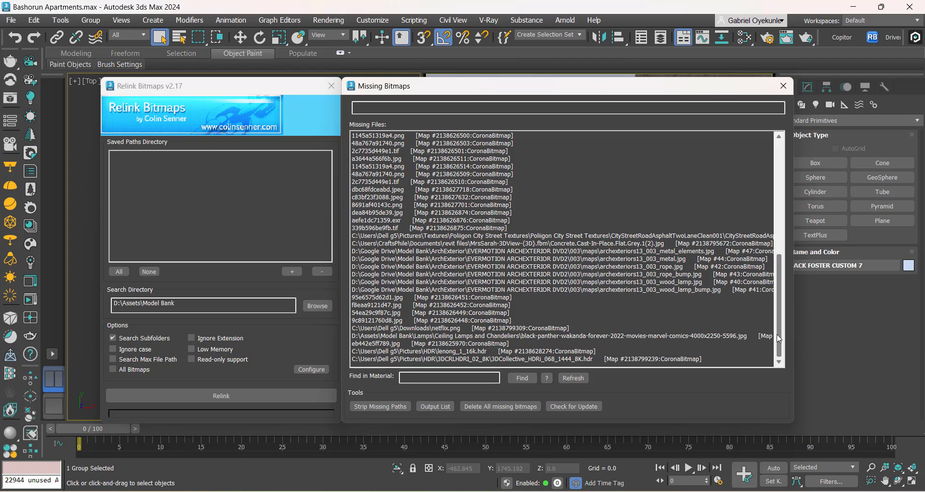
pyautogui.moveTo(781, 316); pyautogui.dragTo(766, 192)
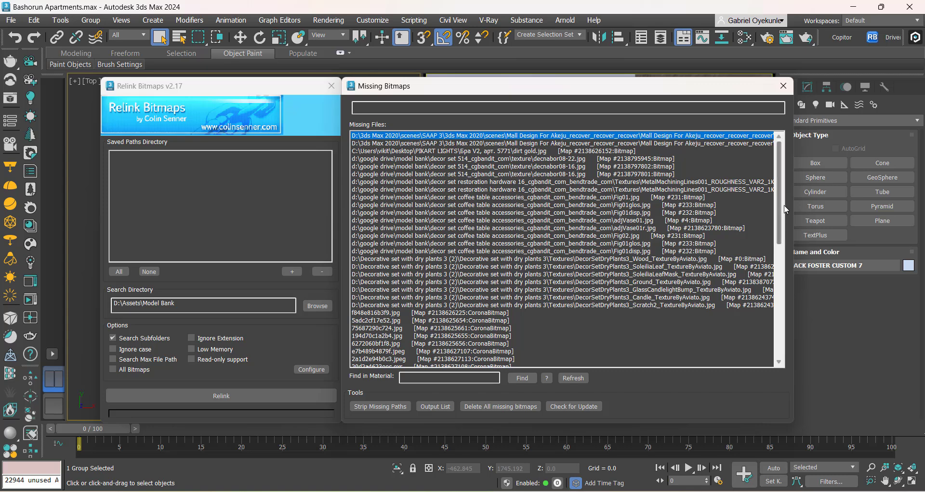
pyautogui.moveTo(779, 214); pyautogui.dragTo(775, 344)
pyautogui.moveTo(694, 359); pyautogui.dragTo(716, 359)
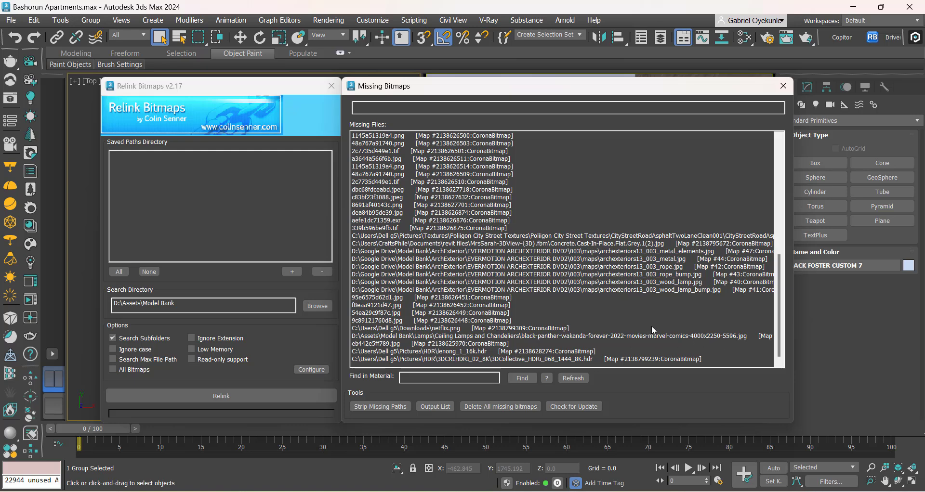
pyautogui.moveTo(778, 283)
pyautogui.mouseDown()
pyautogui.moveTo(778, 163)
pyautogui.moveTo(774, 289)
pyautogui.mouseUp()
# Close the Relink Bitmaps tool and clear the object selection in the Top view.
pyautogui.click(331, 87)
pyautogui.click(218, 302)
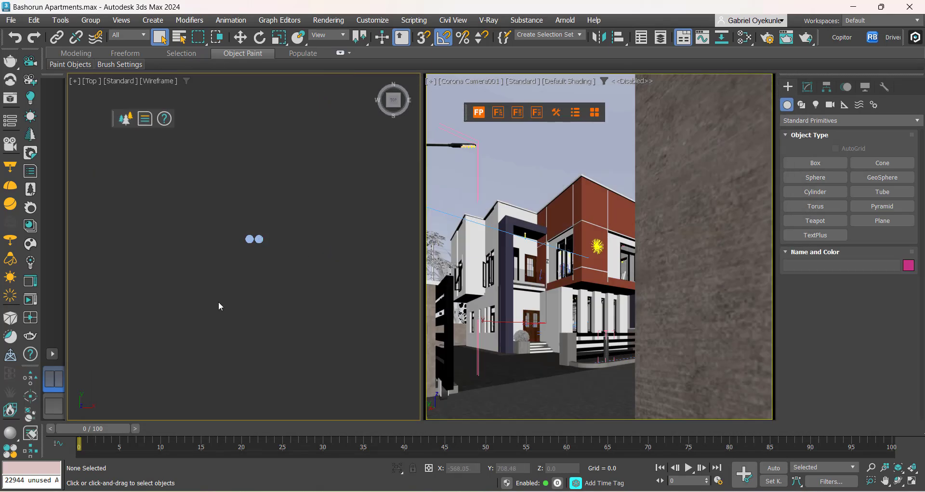
pyautogui.scroll(-8, 241, 238)
pyautogui.scroll(10, 232, 284)
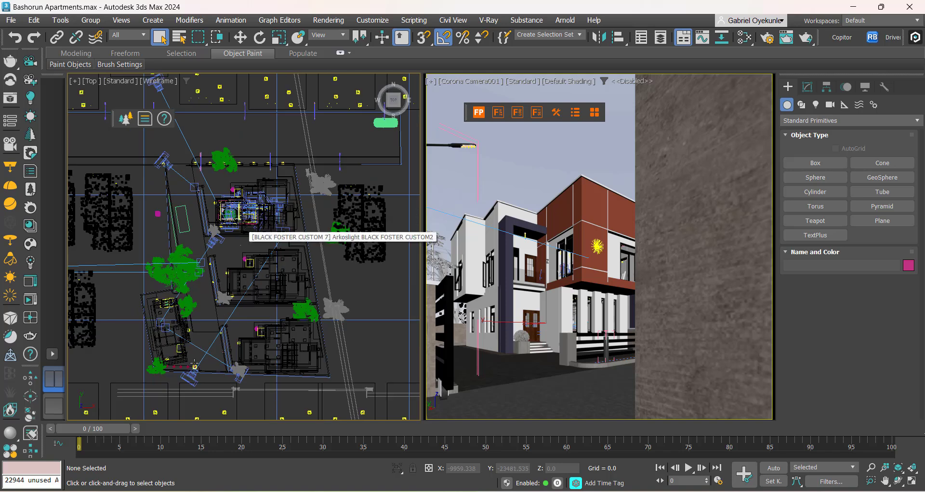
pyautogui.scroll(2, 233, 343)
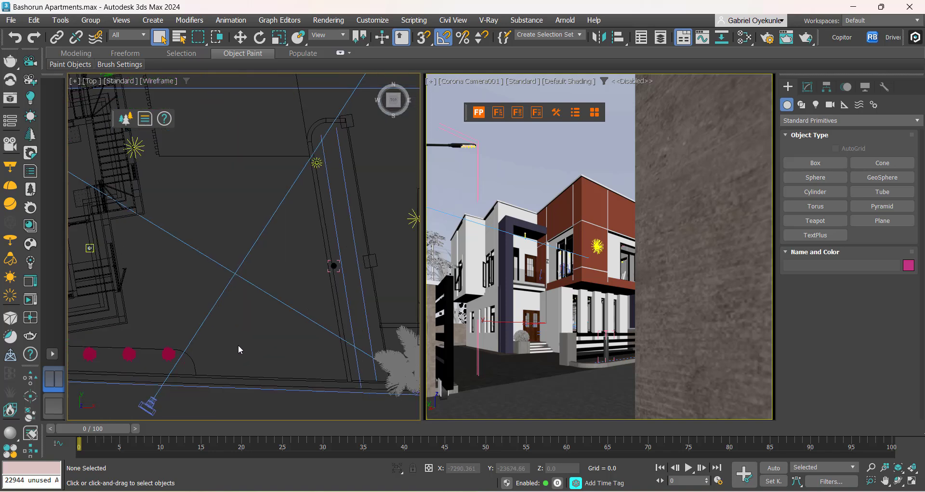
# Open the Layer Explorer, show the Vehicles layer to view the vehicles in the site plan, and hide it again.
pyautogui.click(660, 41)
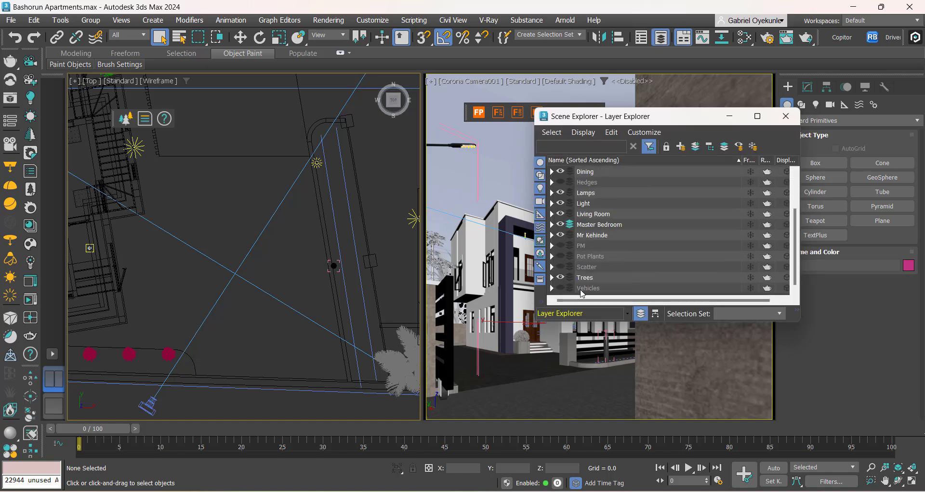
pyautogui.click(561, 289)
pyautogui.scroll(-2, 286, 296)
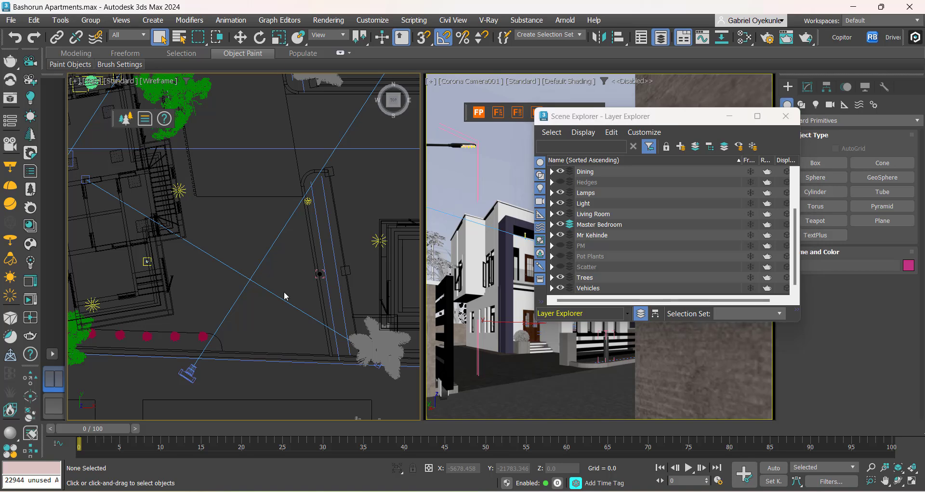
pyautogui.scroll(-6, 282, 354)
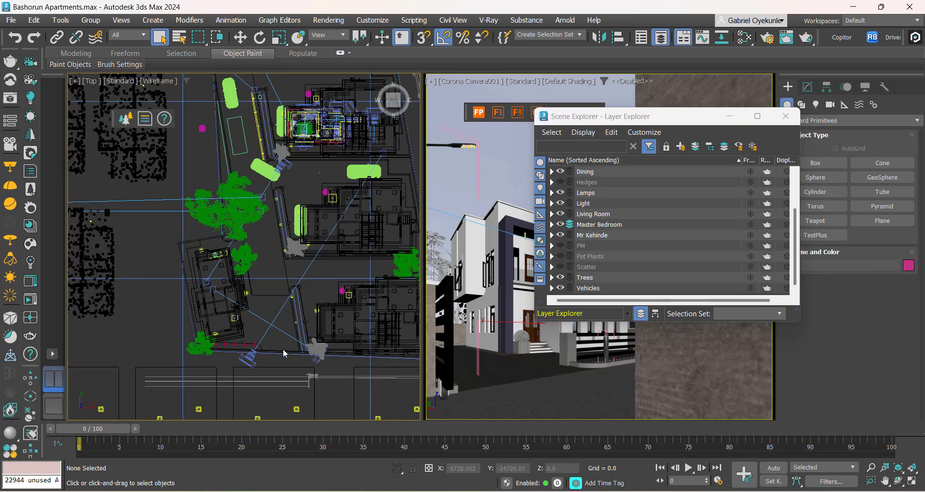
pyautogui.scroll(6, 284, 354)
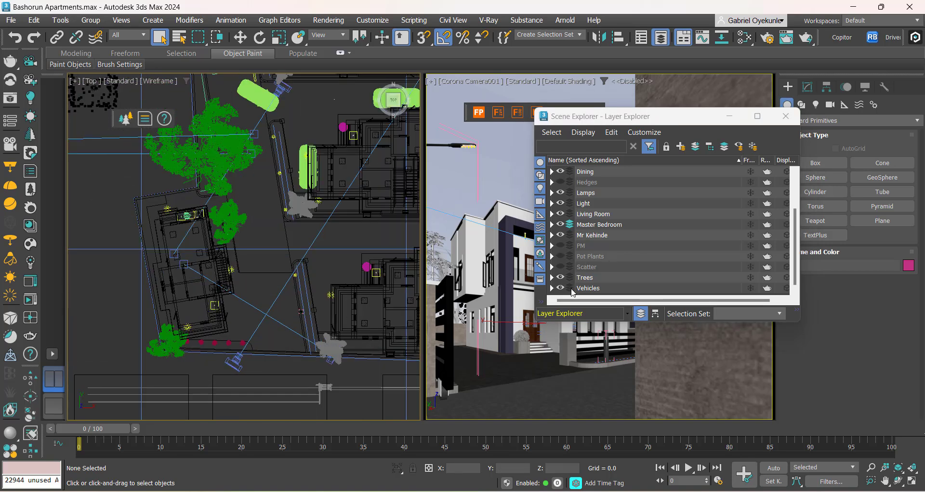
pyautogui.click(561, 288)
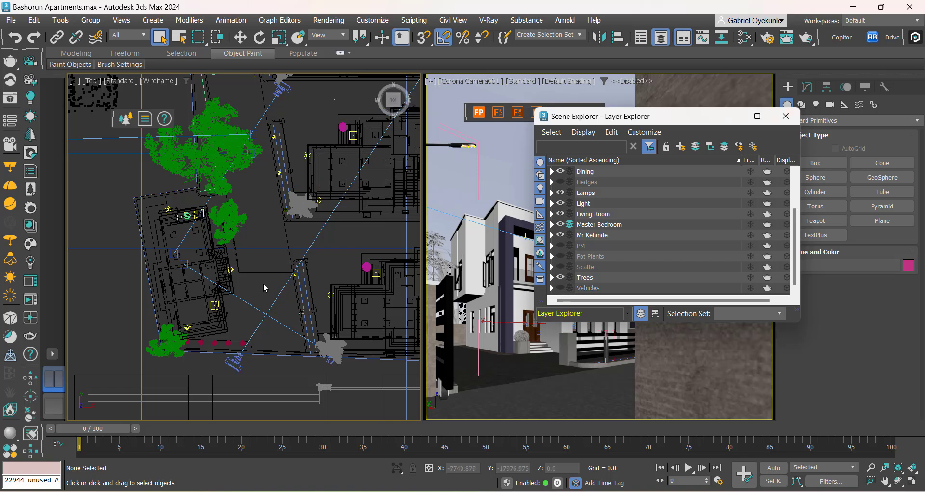
# Select the large tree beside the driveway and add one of the planter lights to the selection.
pyautogui.scroll(5, 260, 272)
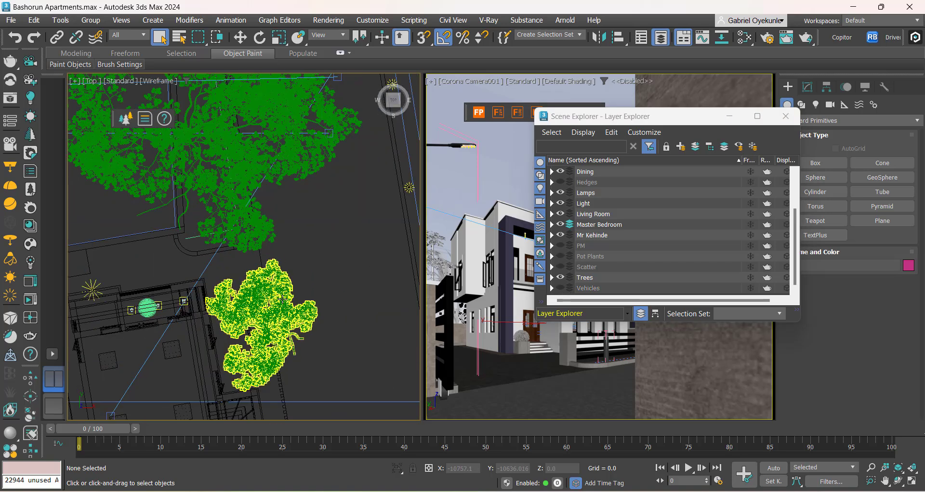
pyautogui.click(314, 292)
pyautogui.moveTo(296, 261); pyautogui.dragTo(273, 346, button='middle')
pyautogui.click(269, 271)
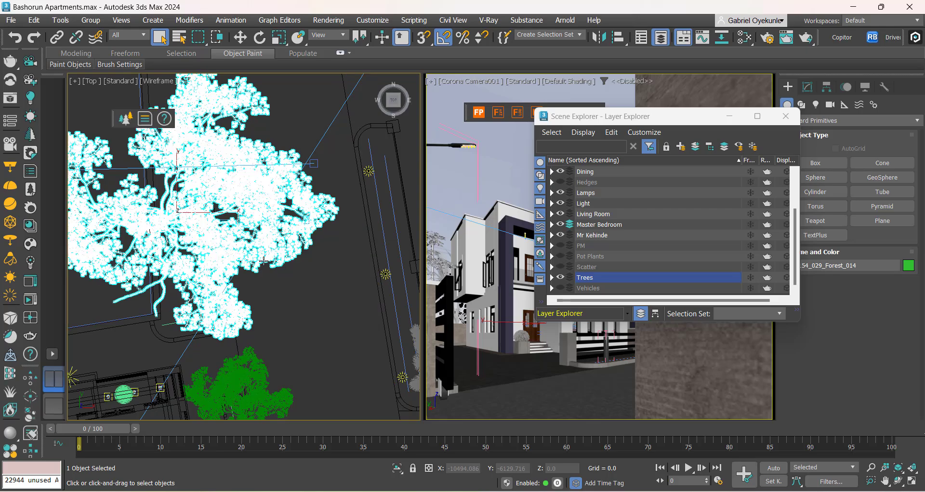
pyautogui.scroll(-5, 284, 291)
pyautogui.scroll(6, 304, 294)
pyautogui.keyDown('ctrl'); pyautogui.click(299, 271); pyautogui.keyUp('ctrl')
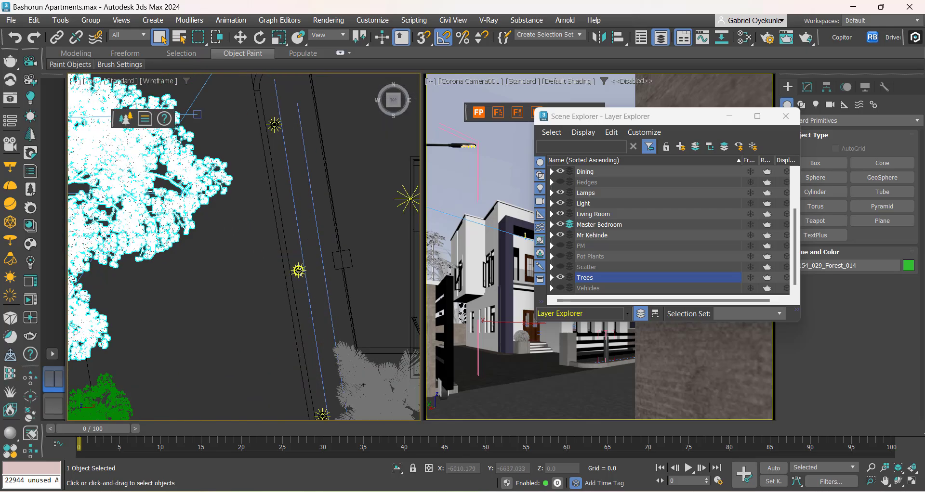
pyautogui.scroll(-8, 260, 308)
# Orbit the plan into a shaded 3D view and add a bollard lamp beside the tree to the selection.
pyautogui.keyDown('alt'); pyautogui.moveTo(239, 316); pyautogui.dragTo(374, 268, button='middle'); pyautogui.keyUp('alt')
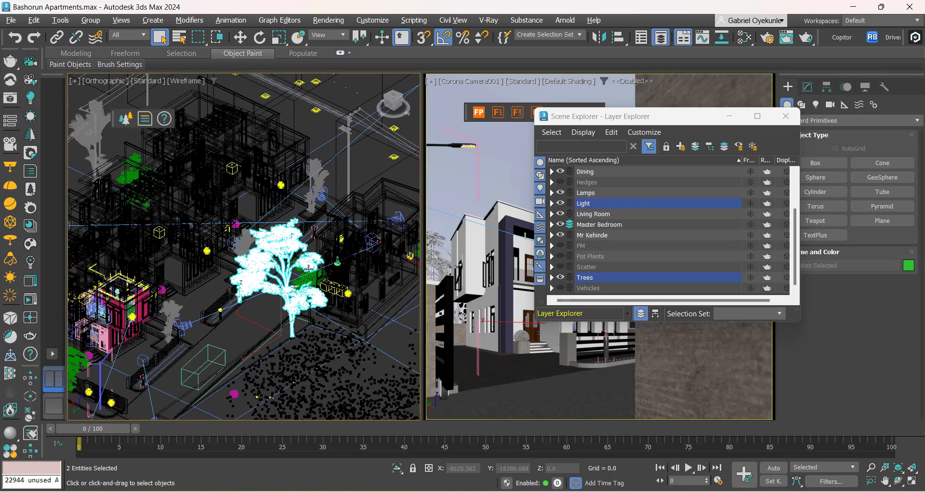
pyautogui.press('F3')
pyautogui.scroll(12, 199, 270)
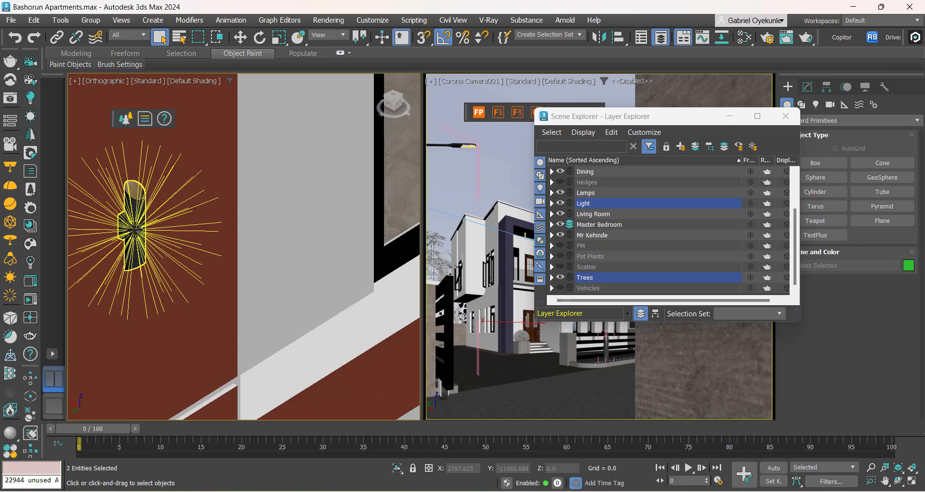
pyautogui.scroll(-8, 158, 282)
pyautogui.moveTo(255, 292); pyautogui.dragTo(192, 152, button='middle')
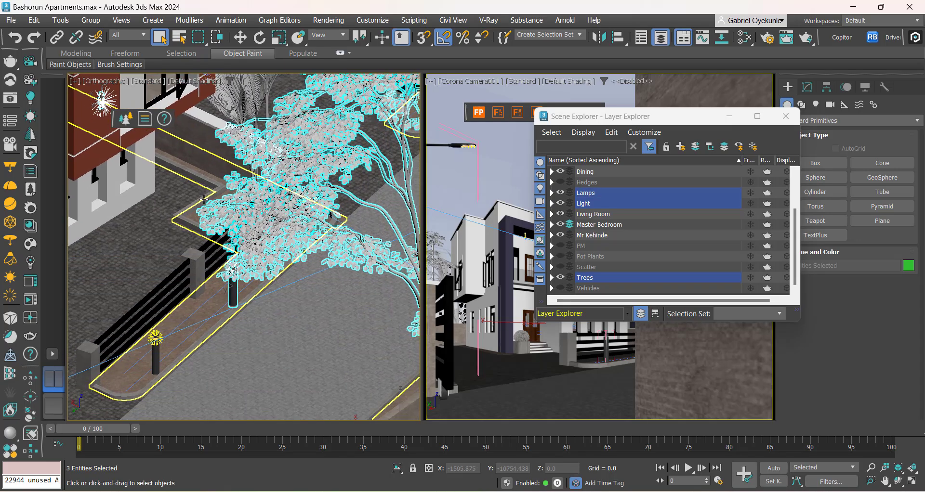
pyautogui.scroll(-4, 208, 197)
# Add the double-arm street lamp standing behind the perimeter fence to the selection.
pyautogui.moveTo(235, 329); pyautogui.dragTo(364, 325, button='middle')
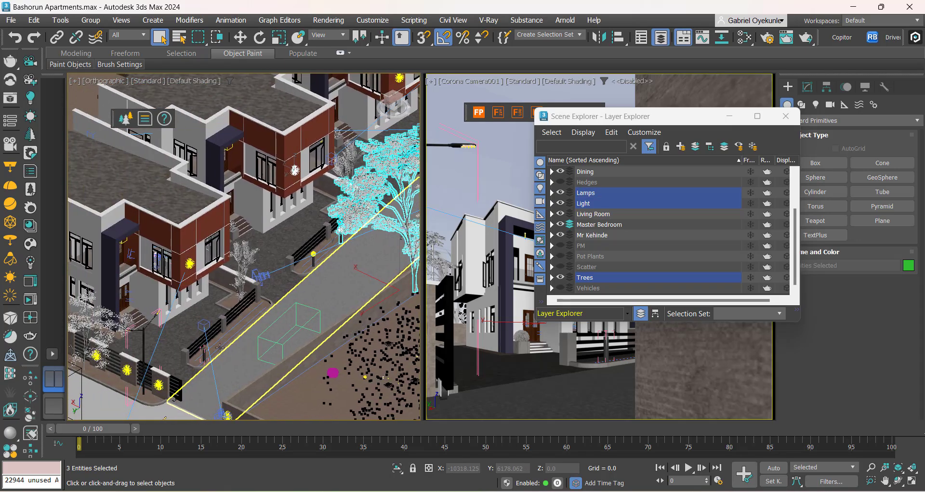
pyautogui.scroll(5, 188, 362)
pyautogui.moveTo(189, 372)
pyautogui.mouseDown(button='middle')
pyautogui.moveTo(247, 400)
pyautogui.moveTo(221, 381)
pyautogui.moveTo(272, 386)
pyautogui.mouseUp(button='middle')
pyautogui.scroll(5, 226, 376)
pyautogui.scroll(-4, 217, 369)
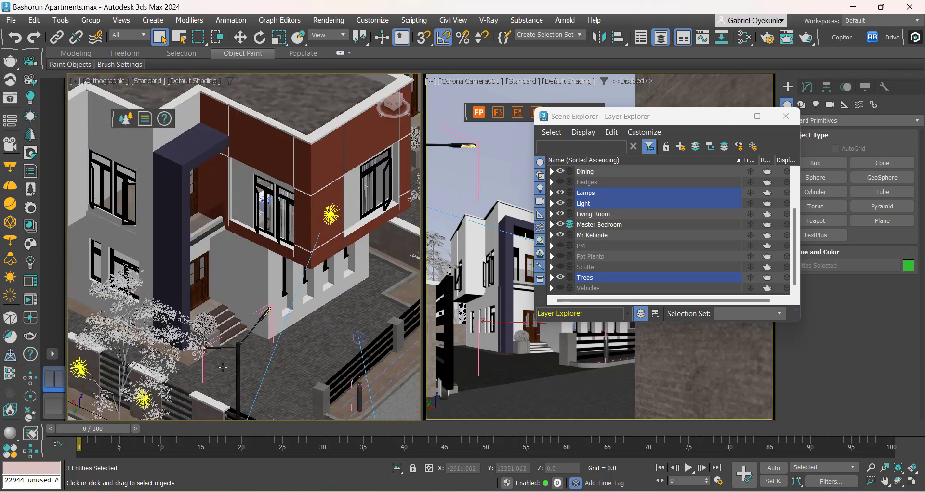
pyautogui.moveTo(222, 368); pyautogui.dragTo(244, 304, button='middle')
pyautogui.scroll(-6, 243, 304)
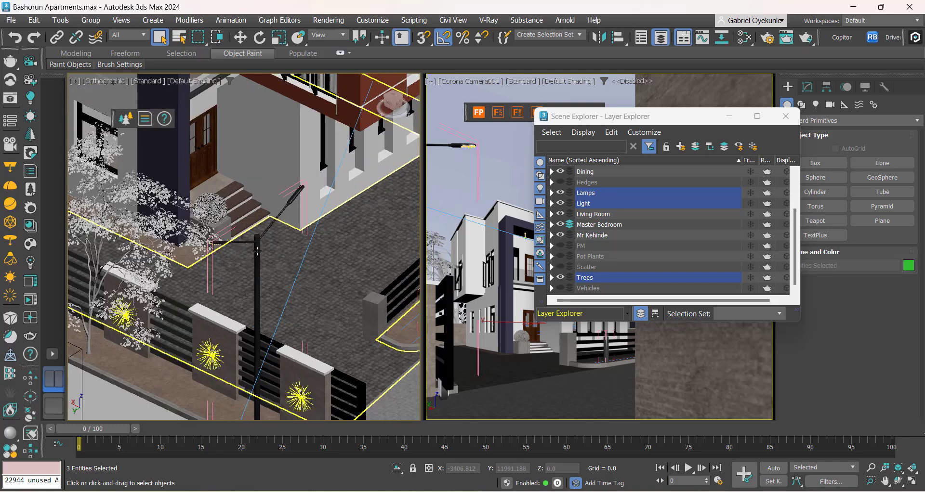
pyautogui.scroll(6, 119, 225)
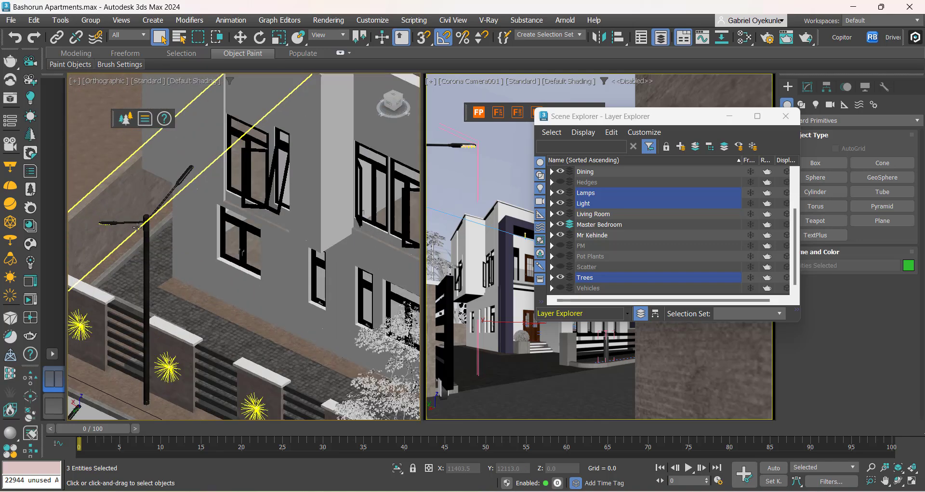
pyautogui.scroll(-8, 147, 243)
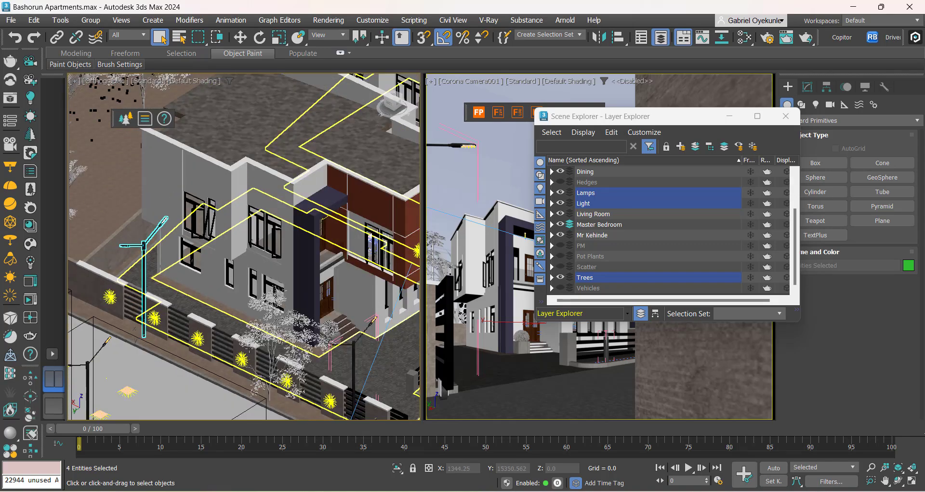
# Examine the brick wall panel, the large tree and the palms planted beside the houses.
pyautogui.moveTo(274, 372); pyautogui.dragTo(161, 369, button='middle')
pyautogui.scroll(2, 392, 229)
pyautogui.scroll(4, 392, 230)
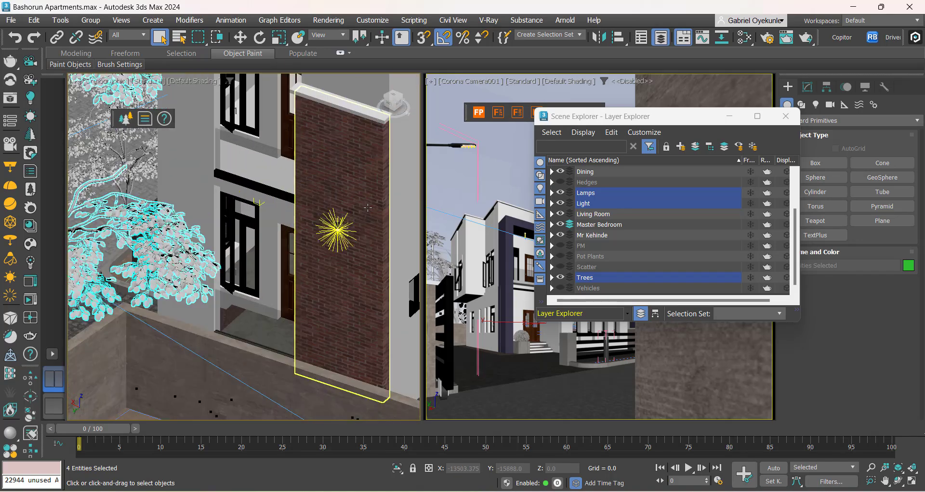
pyautogui.scroll(-3, 327, 227)
pyautogui.moveTo(244, 130); pyautogui.dragTo(286, 288, button='middle')
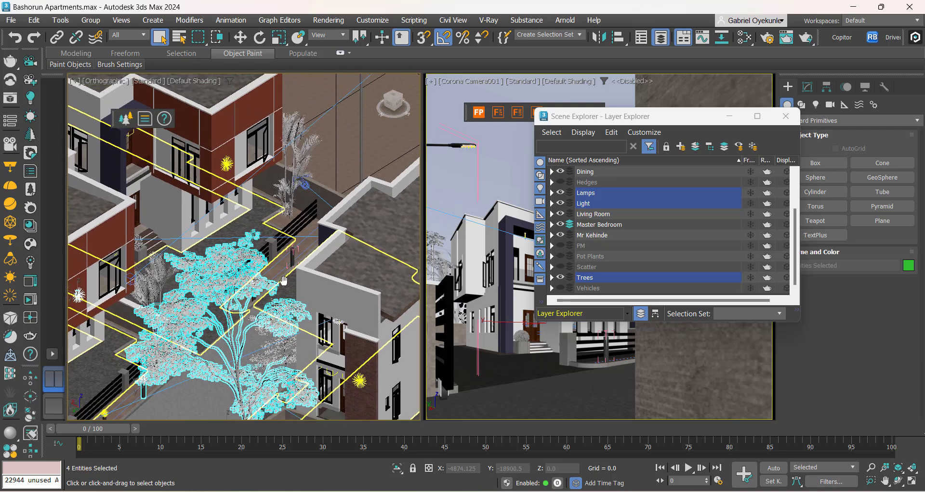
pyautogui.scroll(5, 304, 185)
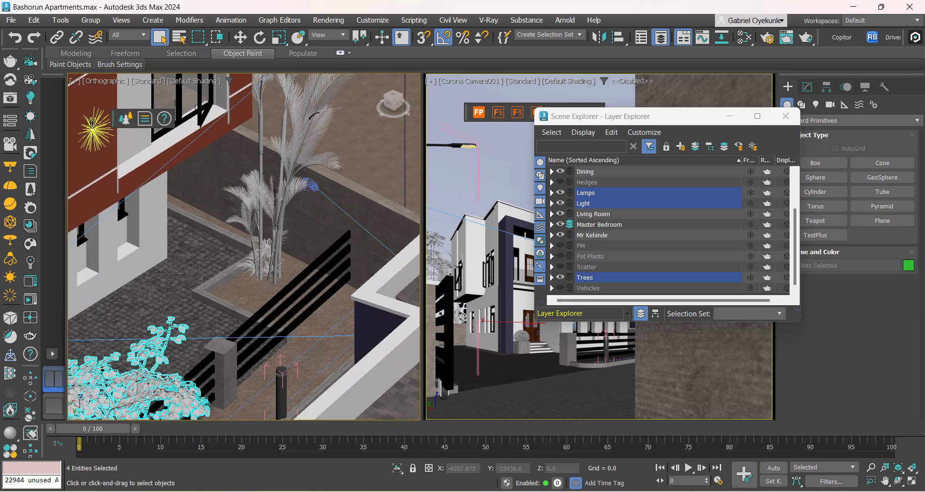
# Switch to File Explorer and browse the exterior renders in the Bashorun Estate folder and its final images subfolder.
pyautogui.moveTo(280, 490)
pyautogui.click(275, 455)
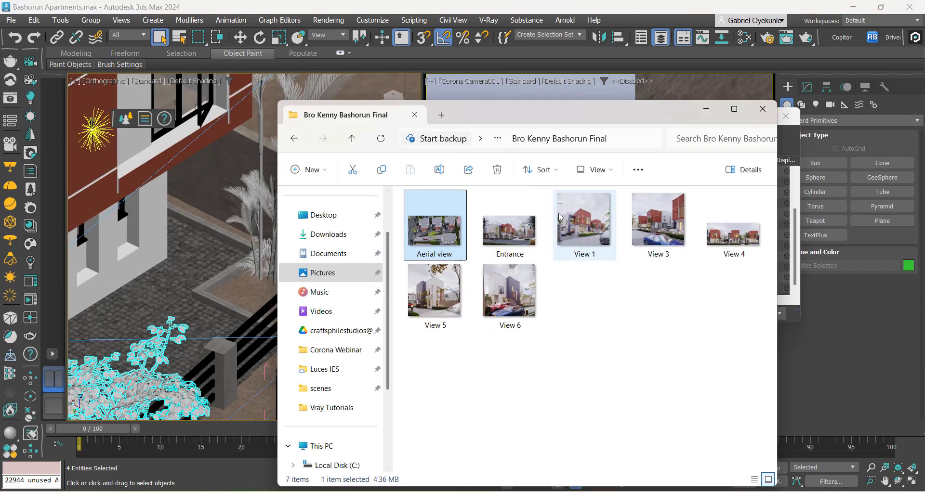
pyautogui.click(294, 138)
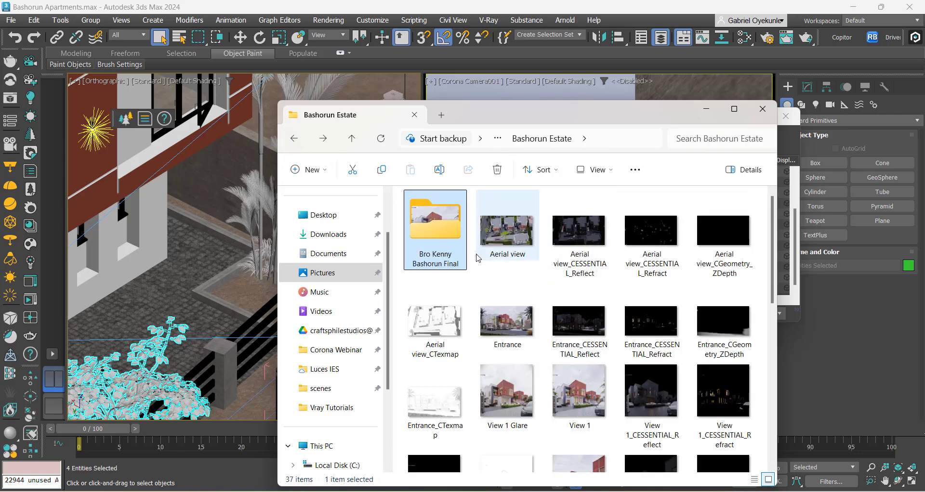
pyautogui.doubleClick(440, 248)
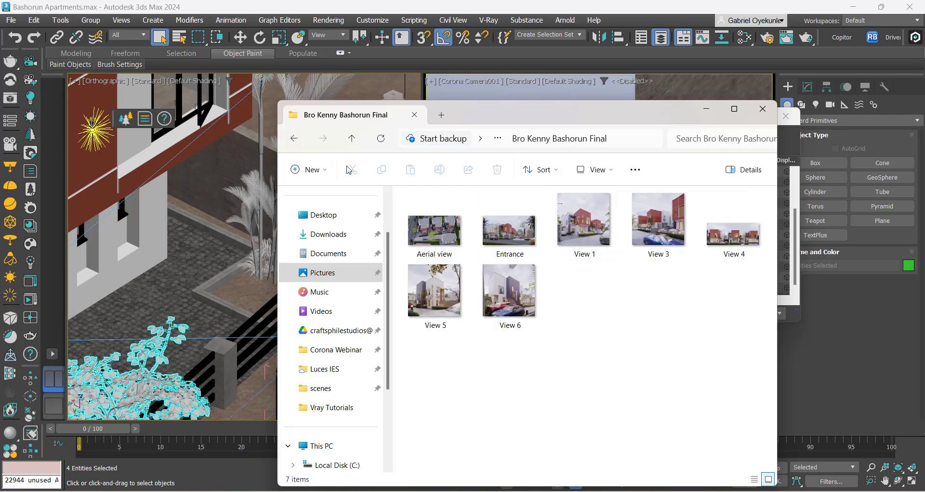
pyautogui.click(296, 141)
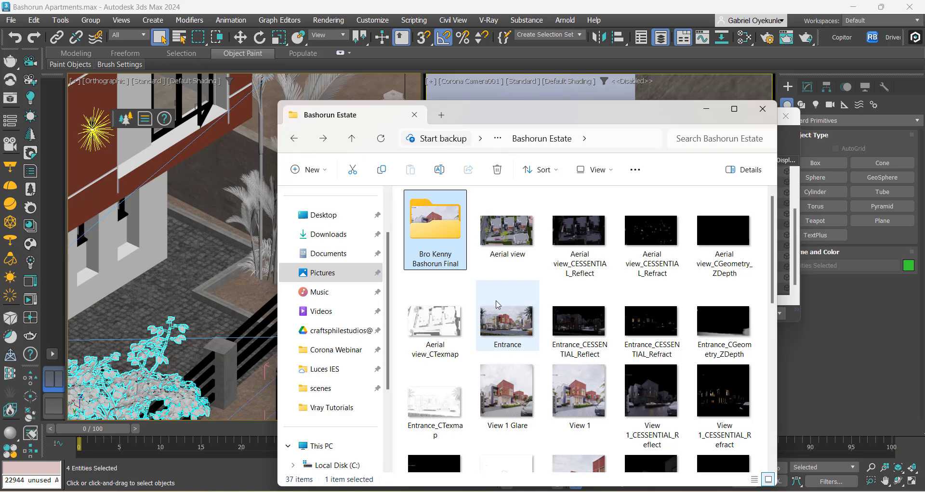
pyautogui.scroll(-5, 497, 304)
pyautogui.click(293, 138)
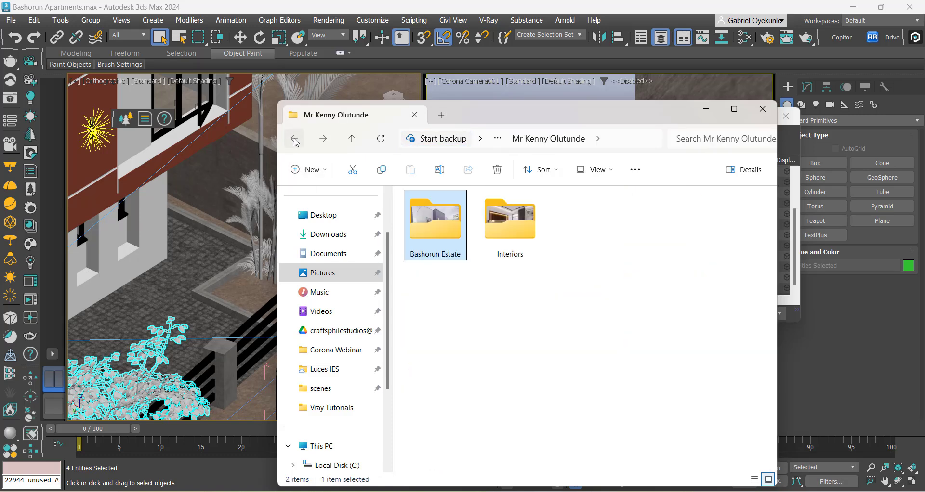
# Open the Interiors folder and view the Bedroom 1 render in a maximized image viewer.
pyautogui.doubleClick(497, 220)
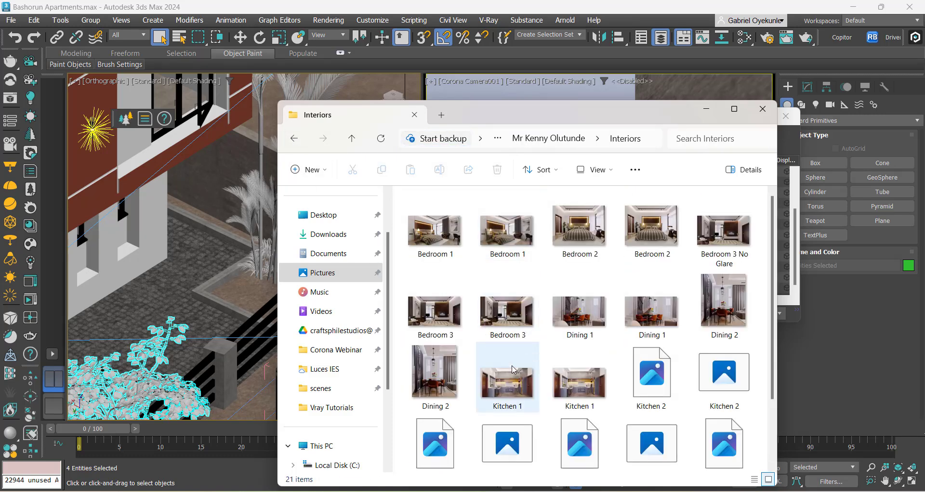
pyautogui.scroll(-2, 499, 366)
pyautogui.scroll(2, 498, 376)
pyautogui.doubleClick(434, 229)
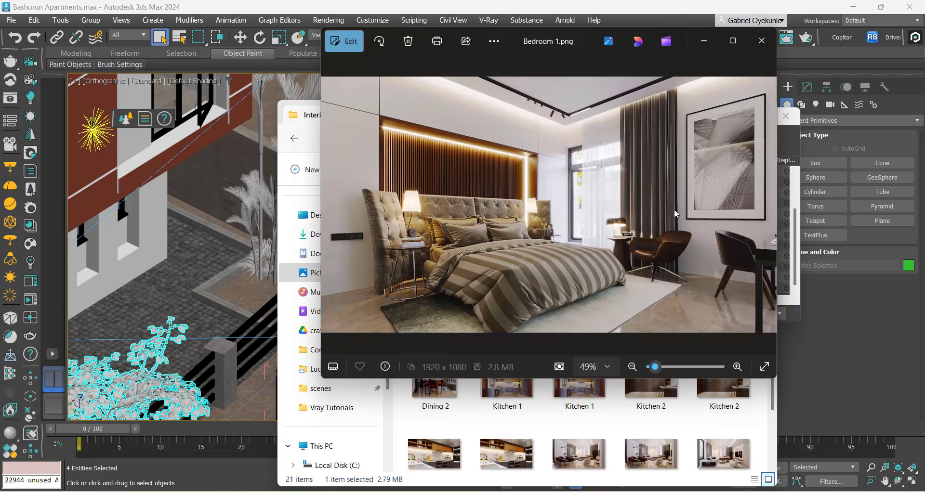
pyautogui.click(733, 40)
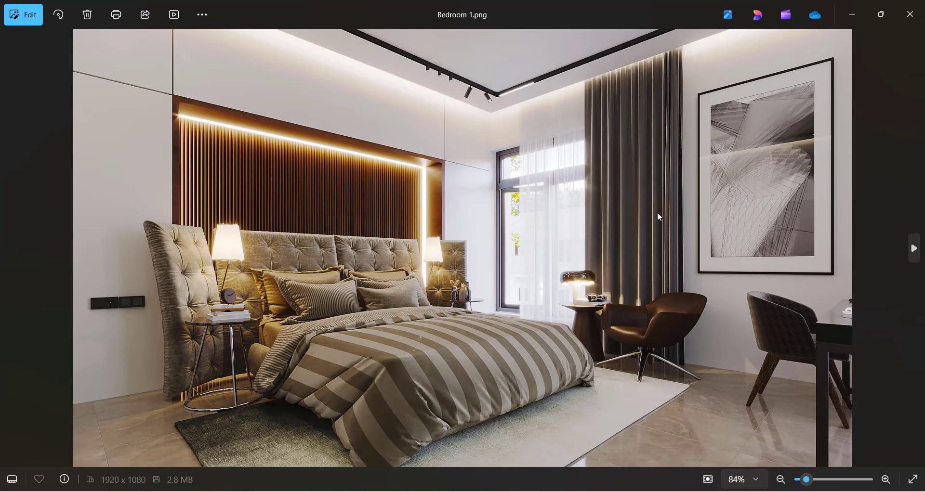
# Review the remaining interior renders one after another, from Bedroom 2 through Dining and Kitchen to Living Room 2.
pyautogui.press('Right')
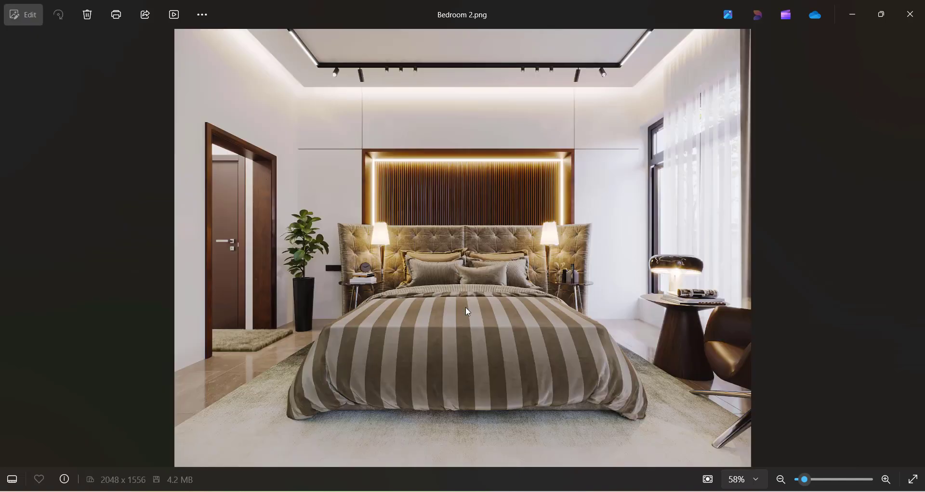
pyautogui.press('Right')
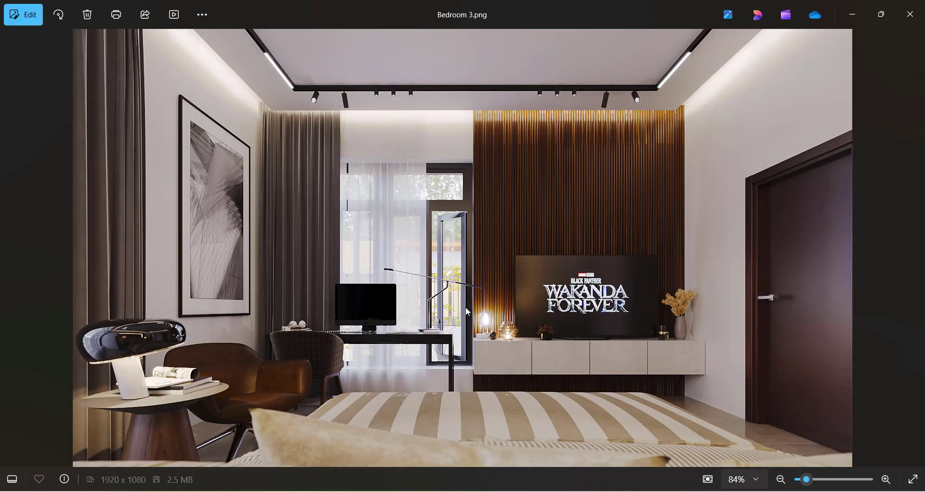
pyautogui.press('Right')
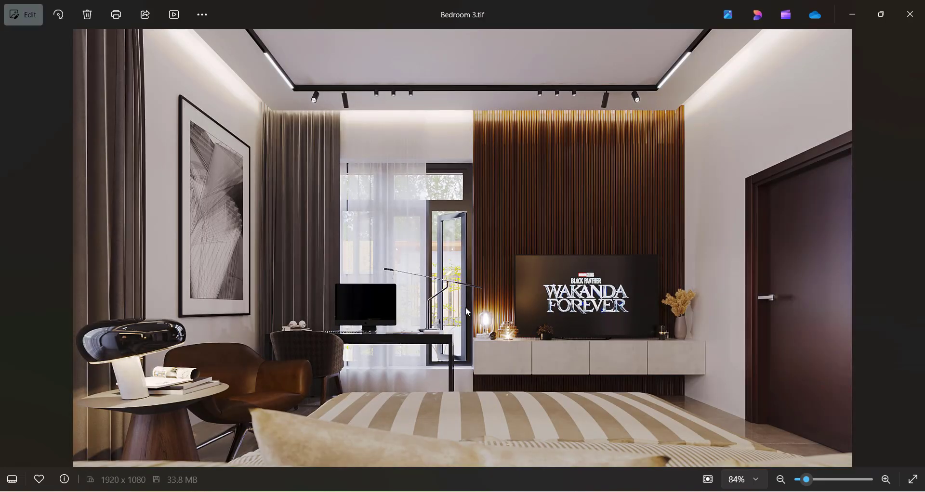
pyautogui.press('Right')
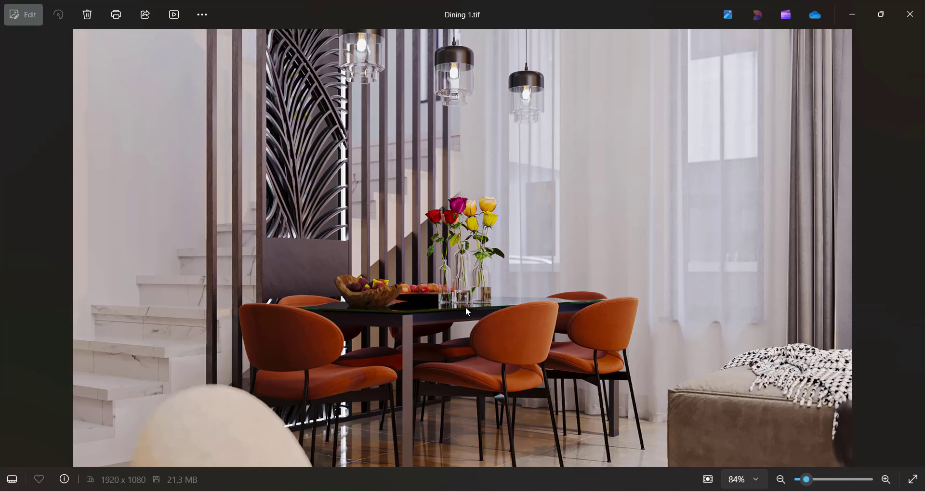
pyautogui.press('Right')
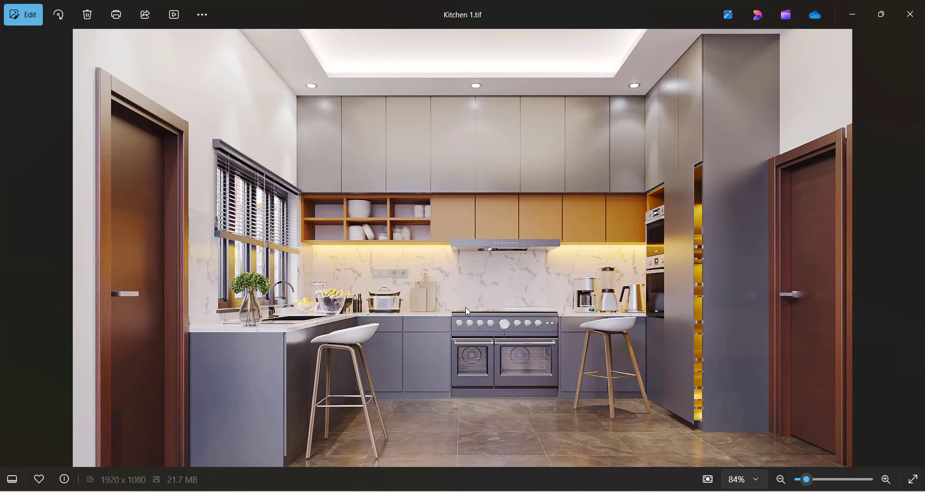
pyautogui.press('Right')
pyautogui.press('Right')
pyautogui.press('Right')
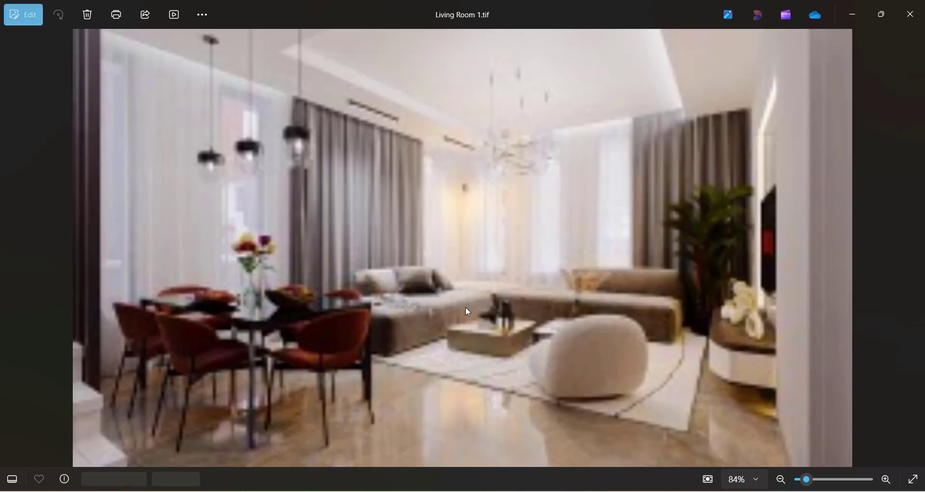
pyautogui.press('Right')
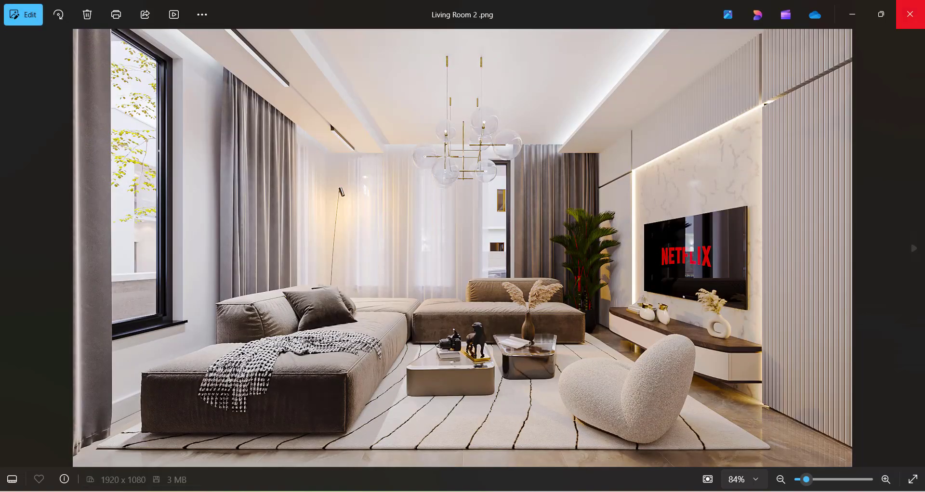
# Minimize the image viewer and the folder window to return to the 3ds Max scene.
pyautogui.click(853, 14)
pyautogui.click(708, 104)
pyautogui.scroll(-9, 269, 278)
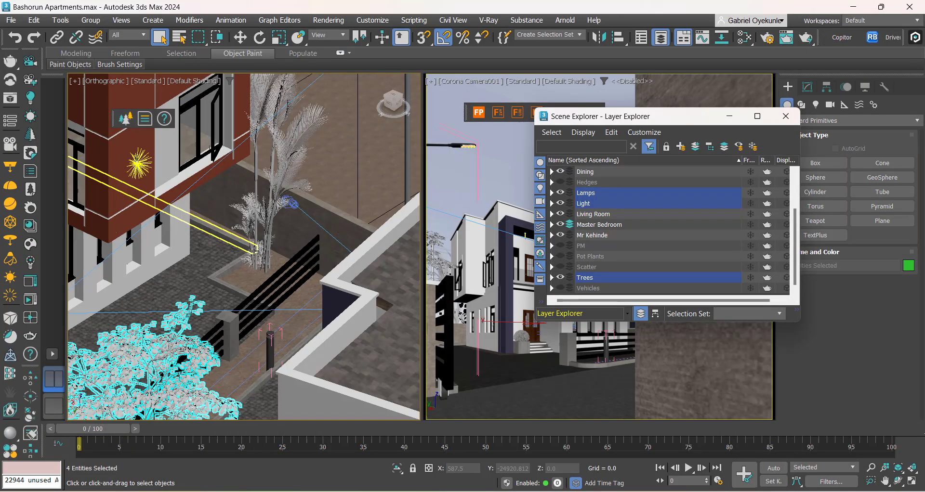
# Copy the selected tree, lamp and light objects into Copitor slot 1 and save the changes to the Bashorun Apartments scene.
pyautogui.click(842, 37)
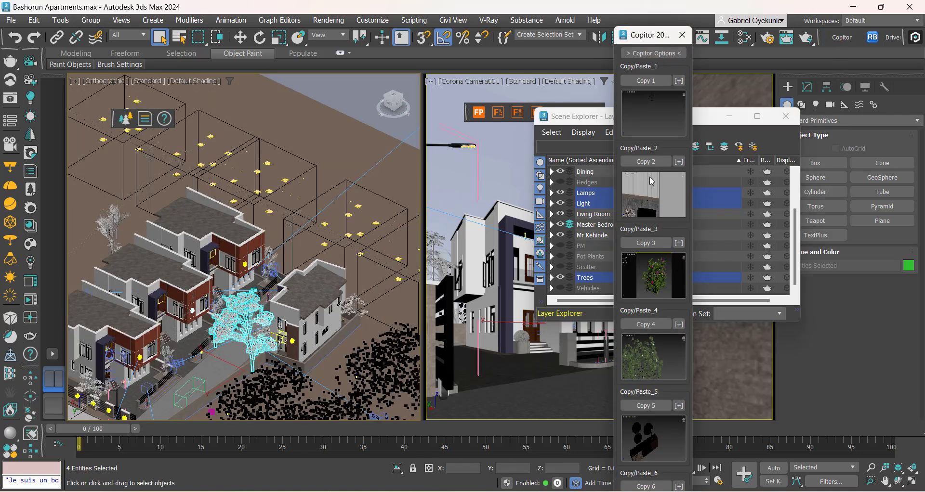
pyautogui.click(682, 35)
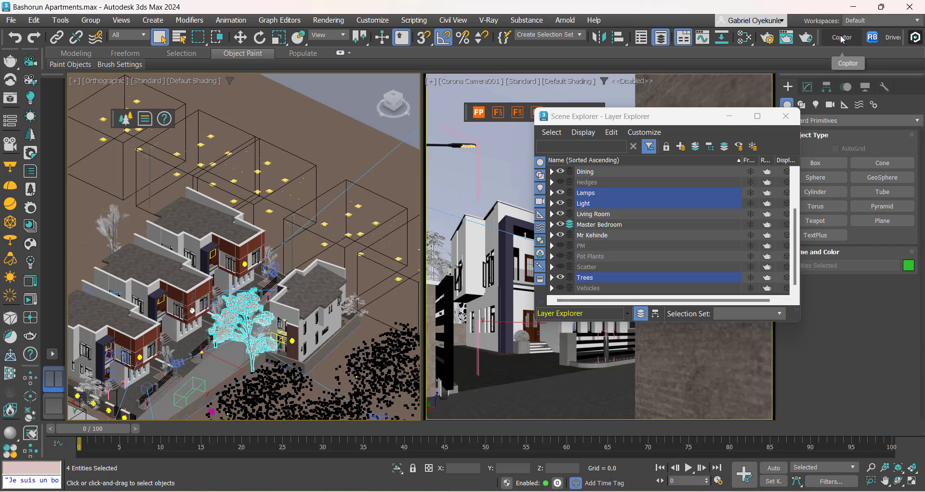
pyautogui.click(842, 38)
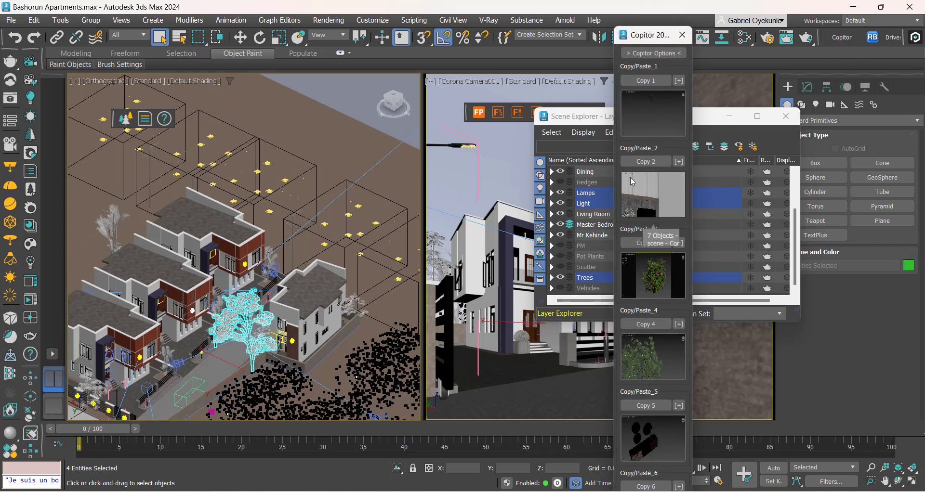
pyautogui.moveTo(643, 39); pyautogui.dragTo(432, 75)
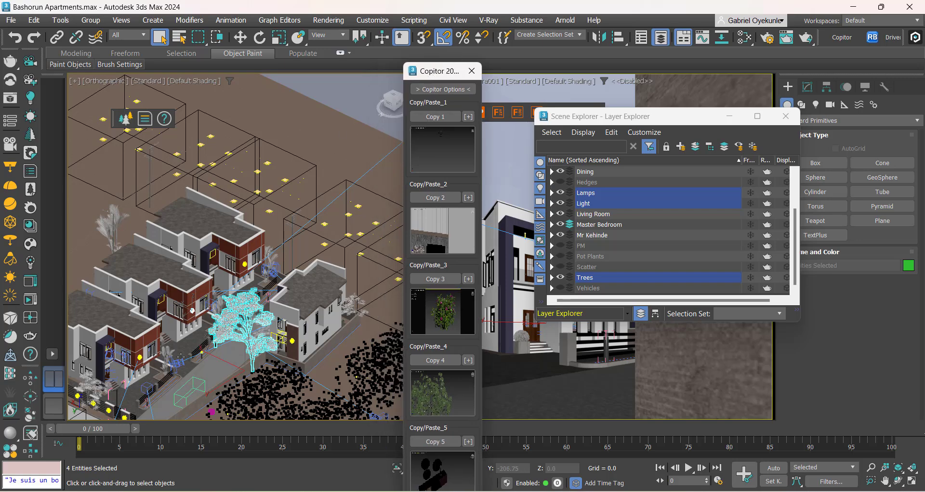
pyautogui.scroll(10, 181, 357)
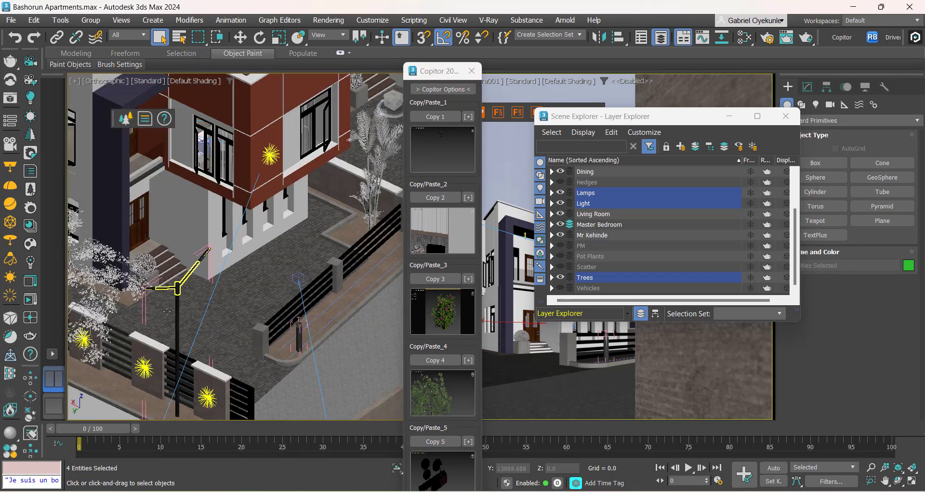
pyautogui.scroll(-12, 167, 312)
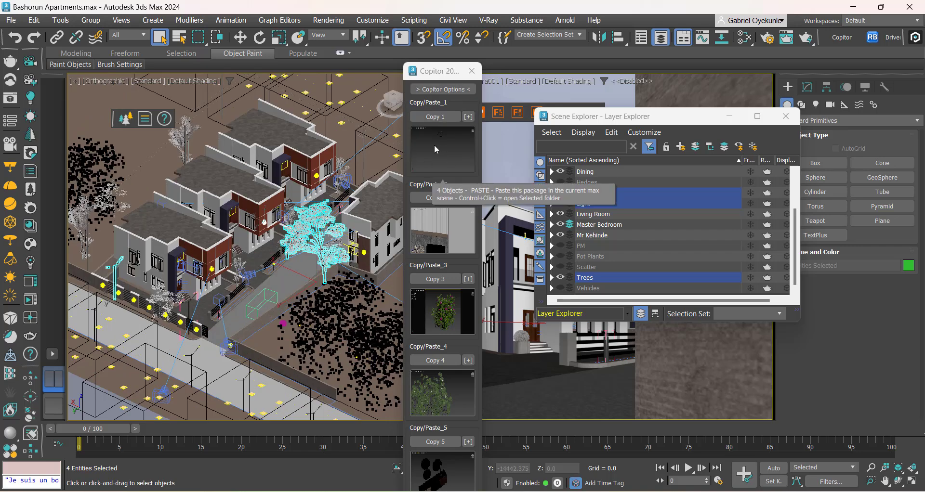
pyautogui.click(438, 117)
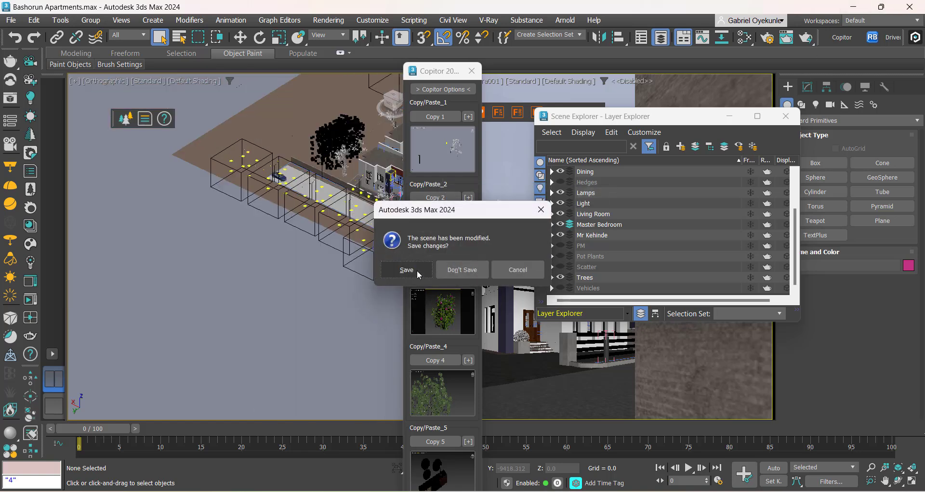
pyautogui.click(406, 270)
# Switch to the Free Corona Tutorial scene, paste the Copitor slot 1 package into it and close Copitor.
pyautogui.moveTo(359, 491)
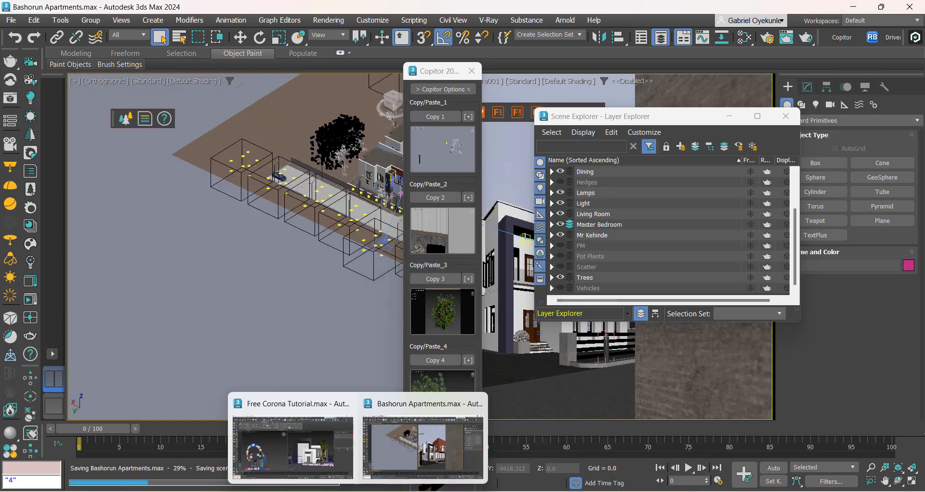
pyautogui.click(318, 446)
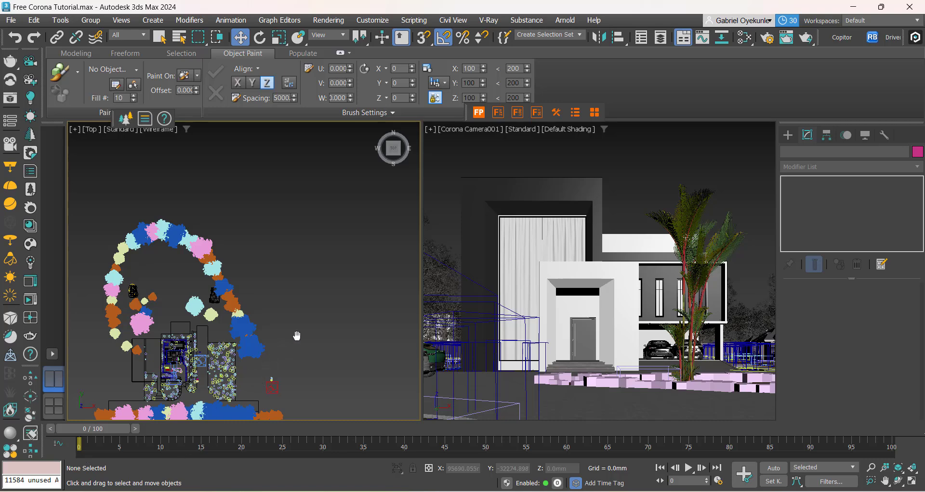
pyautogui.moveTo(242, 378); pyautogui.dragTo(297, 335, button='middle')
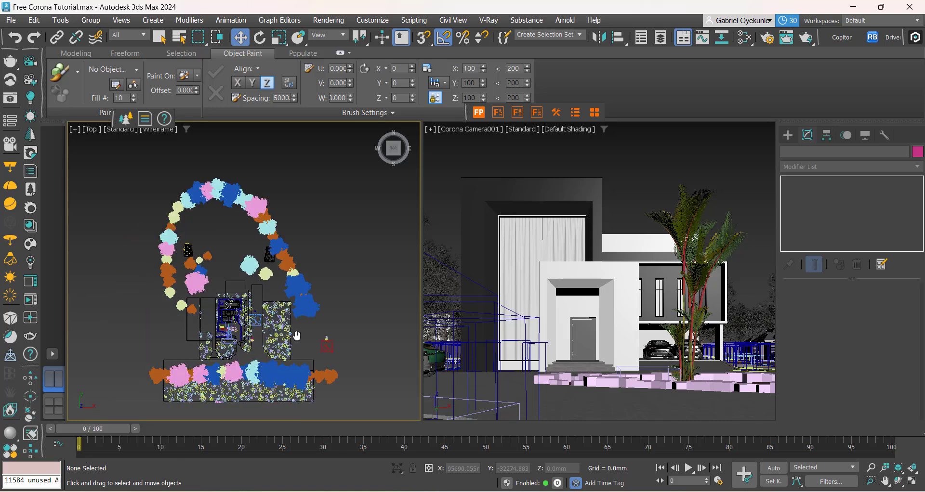
pyautogui.click(849, 43)
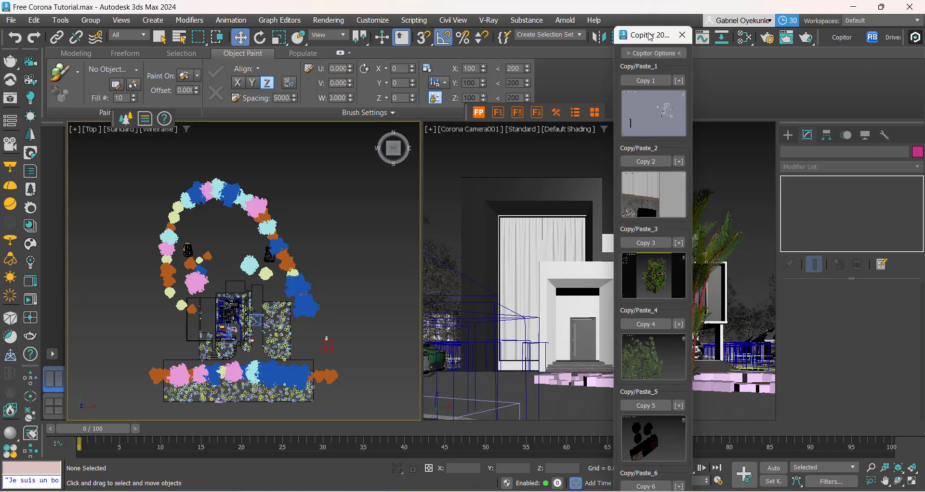
pyautogui.moveTo(649, 36); pyautogui.dragTo(542, 68)
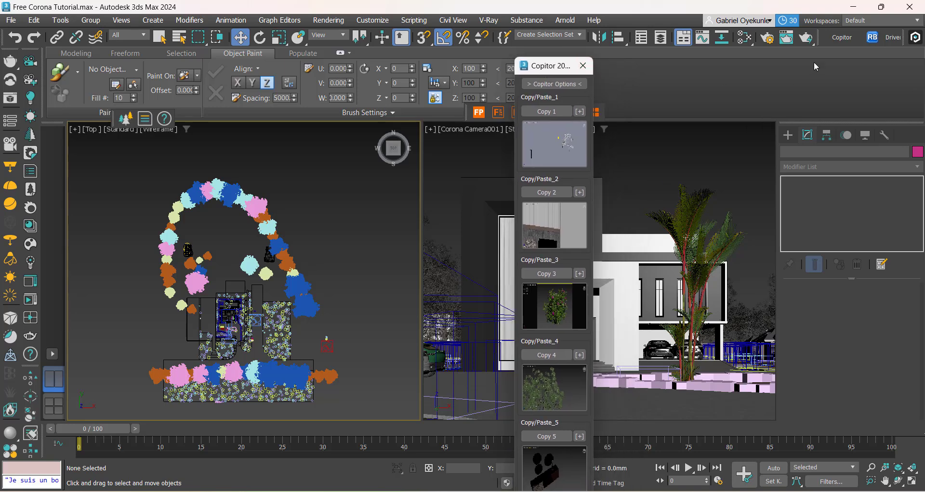
pyautogui.click(552, 149)
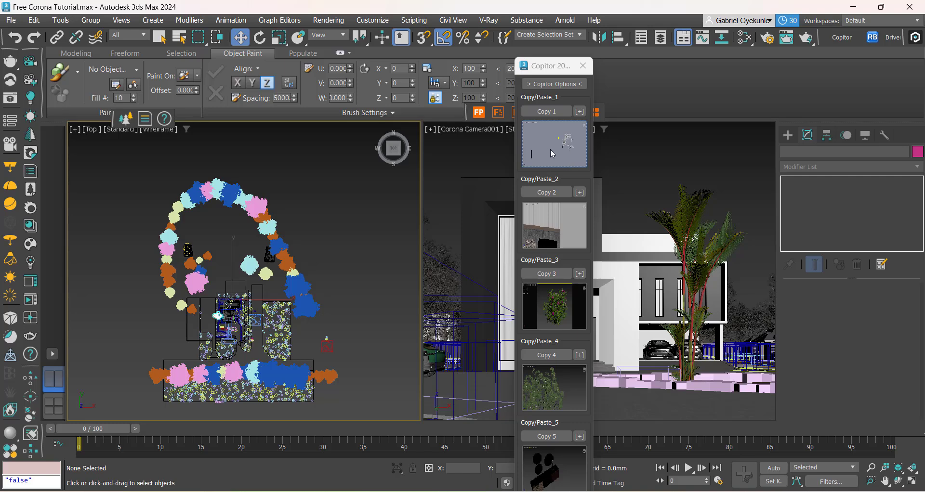
pyautogui.click(583, 66)
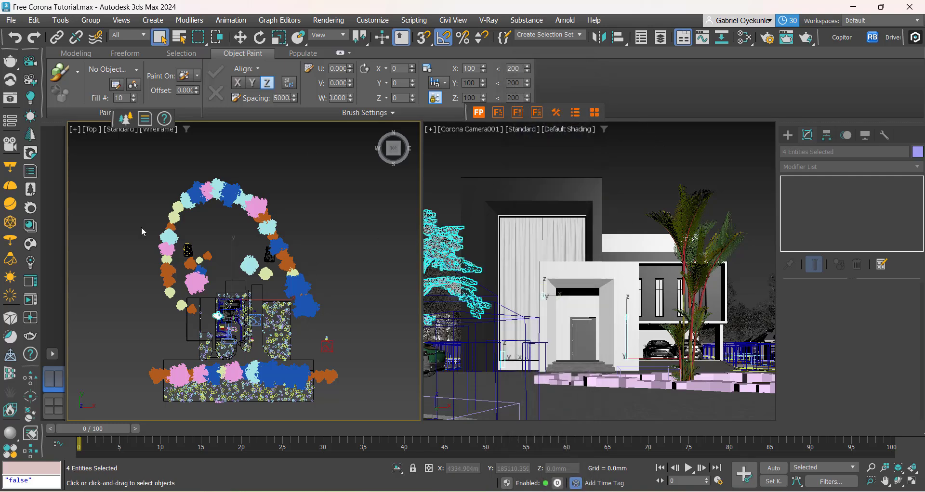
# Move the pasted tree and lamp objects along X in the Top view to empty space well clear of the house site.
pyautogui.click(240, 37)
pyautogui.scroll(-5, 332, 303)
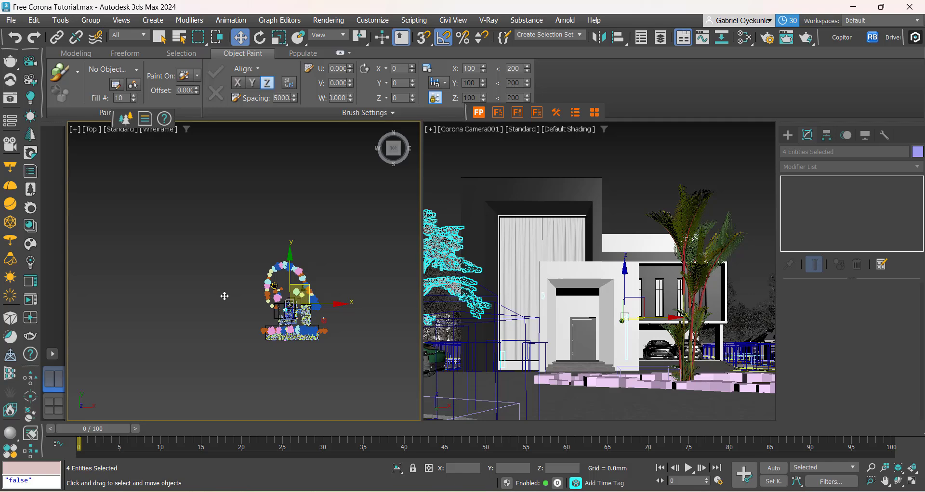
pyautogui.moveTo(225, 297)
pyautogui.mouseDown()
pyautogui.moveTo(208, 295)
pyautogui.moveTo(221, 299)
pyautogui.mouseUp()
pyautogui.scroll(3, 253, 305)
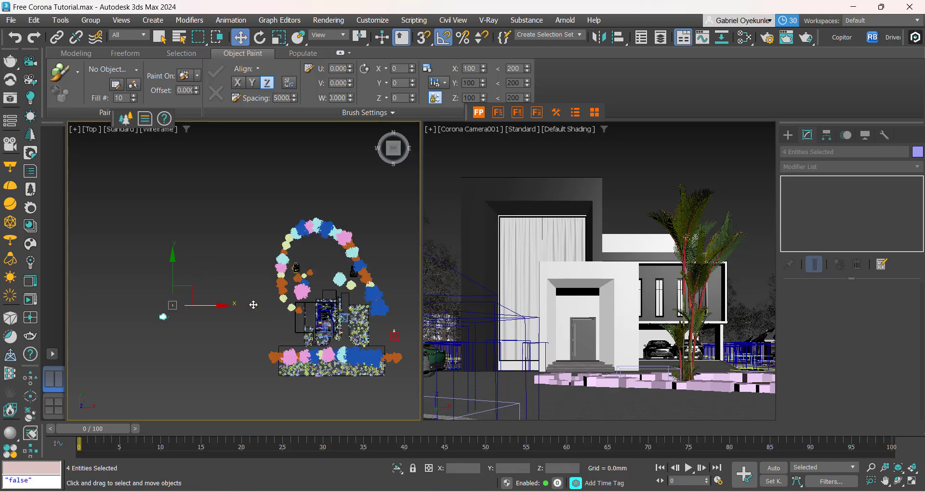
pyautogui.scroll(3, 253, 305)
pyautogui.moveTo(126, 328); pyautogui.dragTo(193, 340, button='middle')
pyautogui.scroll(6, 194, 340)
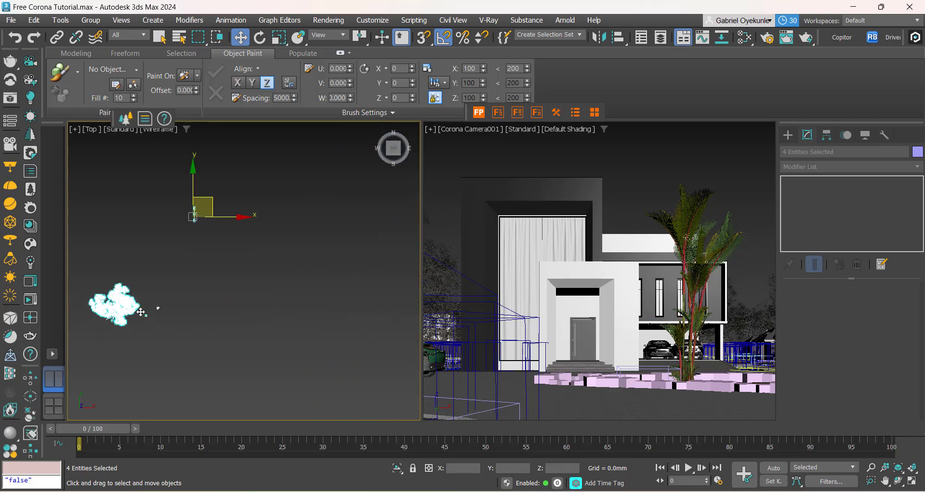
# Examine the Top view to see the stray objects and the trees surrounding the buildings.
pyautogui.click(210, 337)
pyautogui.scroll(-5, 183, 362)
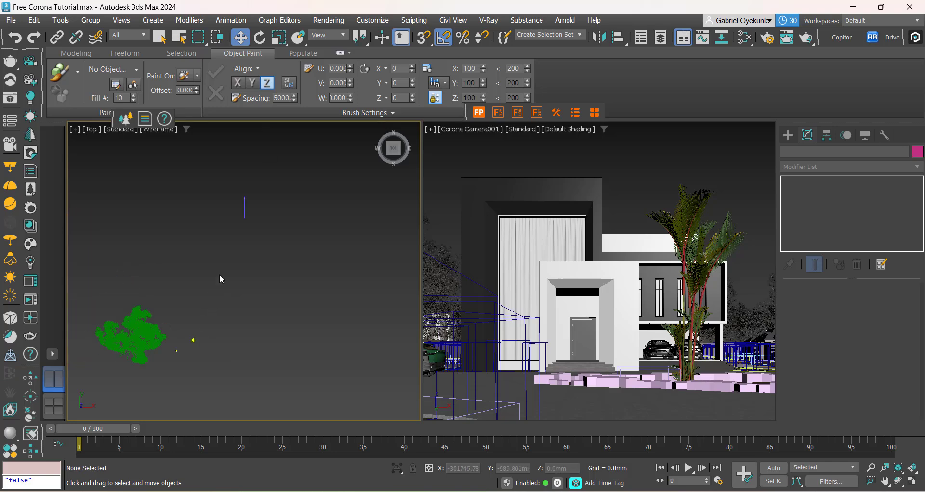
pyautogui.click(244, 210)
pyautogui.scroll(-10, 188, 309)
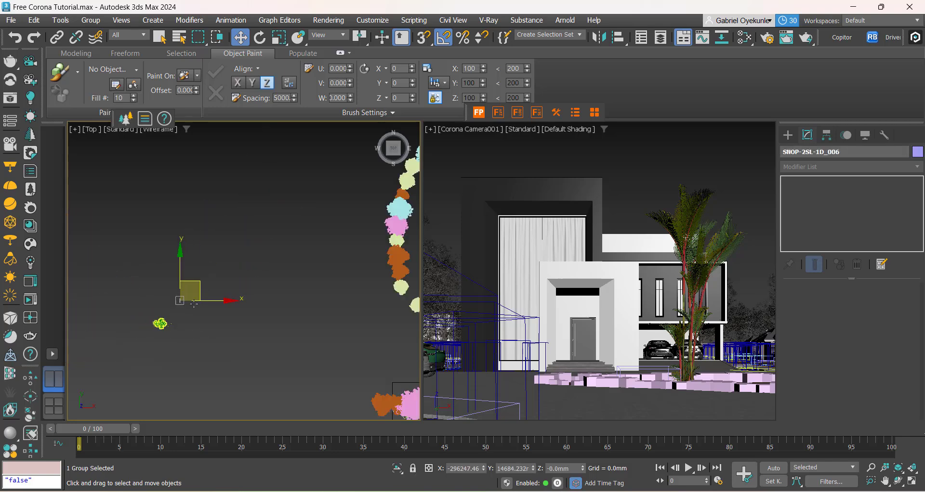
pyautogui.scroll(-2, 226, 363)
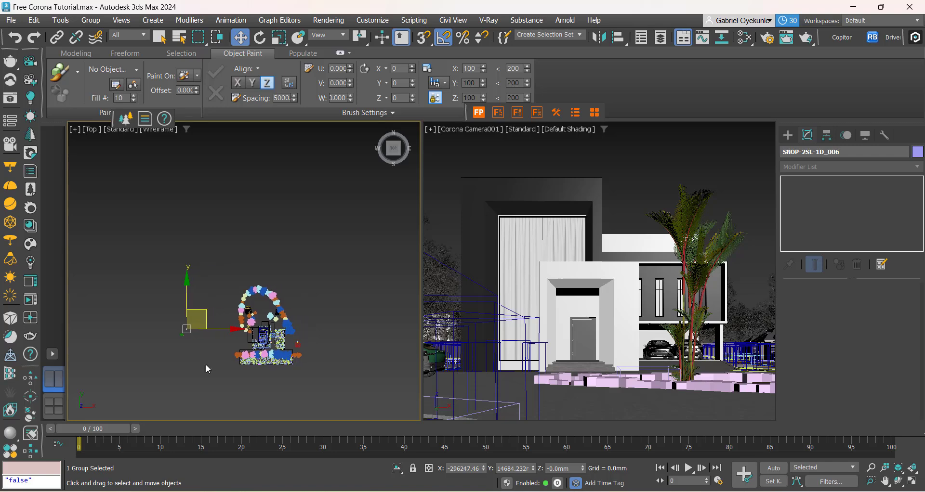
pyautogui.scroll(6, 236, 360)
pyautogui.scroll(-4, 305, 343)
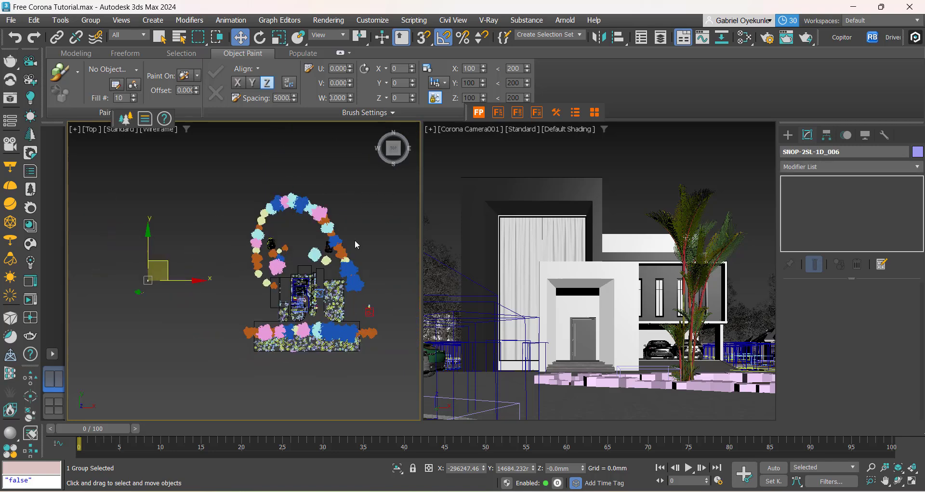
pyautogui.scroll(8, 321, 248)
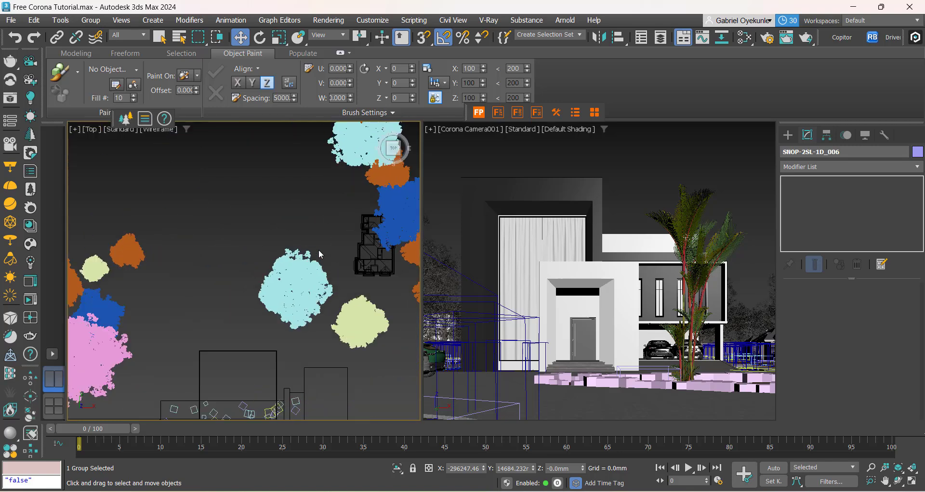
# Select an English Oak and its similar copies, and extend the selection to the similar trees along the arc.
pyautogui.click(305, 293)
pyautogui.scroll(-5, 305, 293)
pyautogui.rightClick(266, 241)
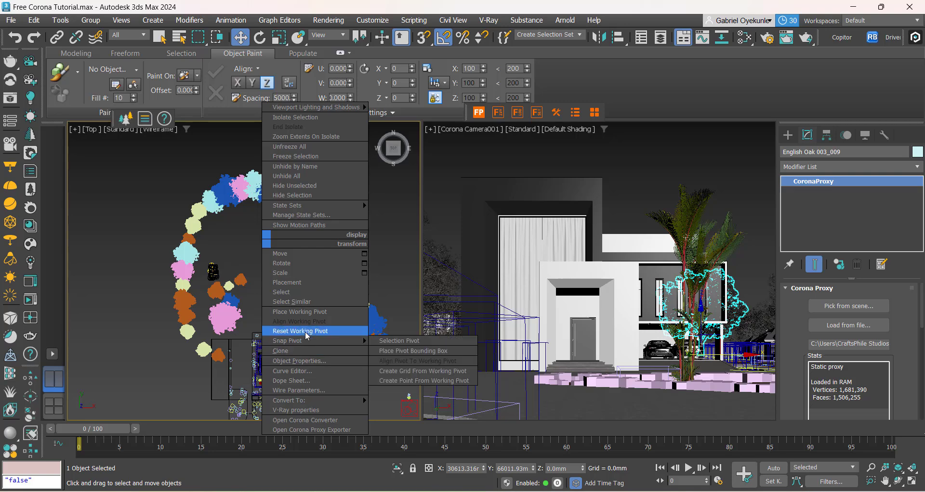
pyautogui.click(304, 301)
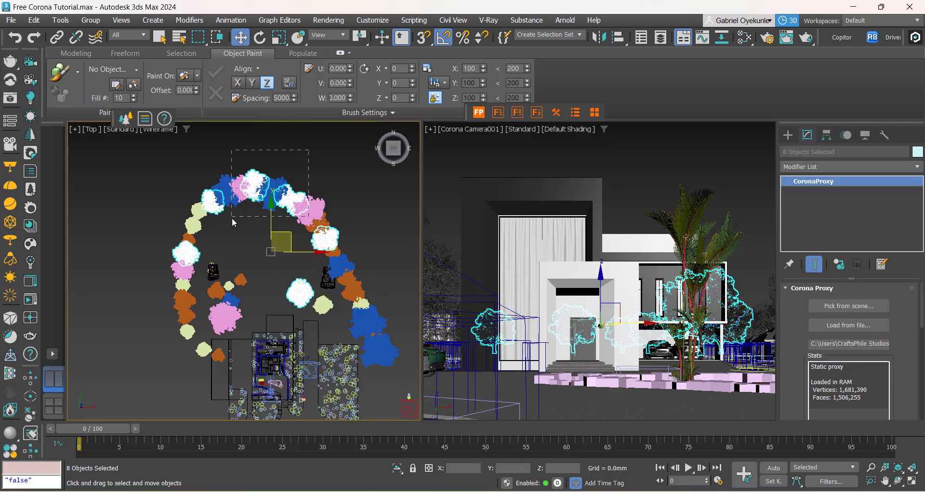
pyautogui.rightClick(316, 161)
pyautogui.click(327, 215)
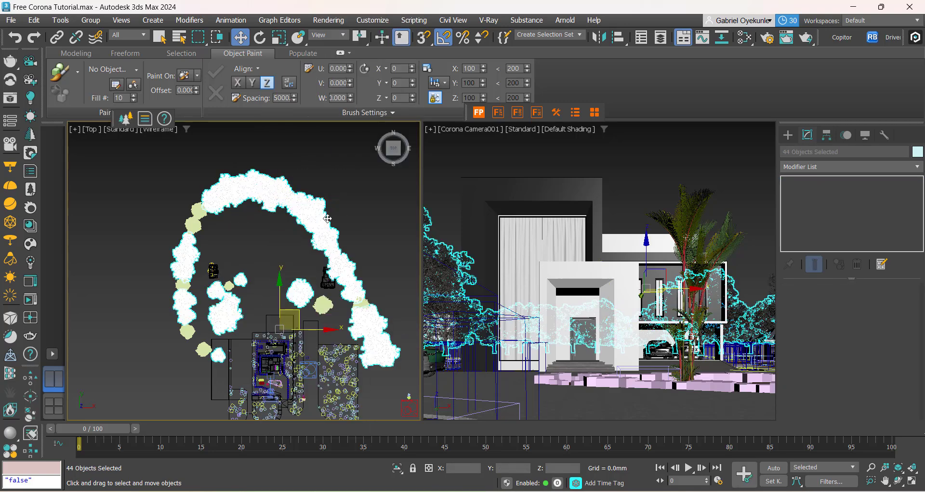
# Add the small pale-yellow tree to the selection and extend it to all similar trees.
pyautogui.scroll(4, 230, 286)
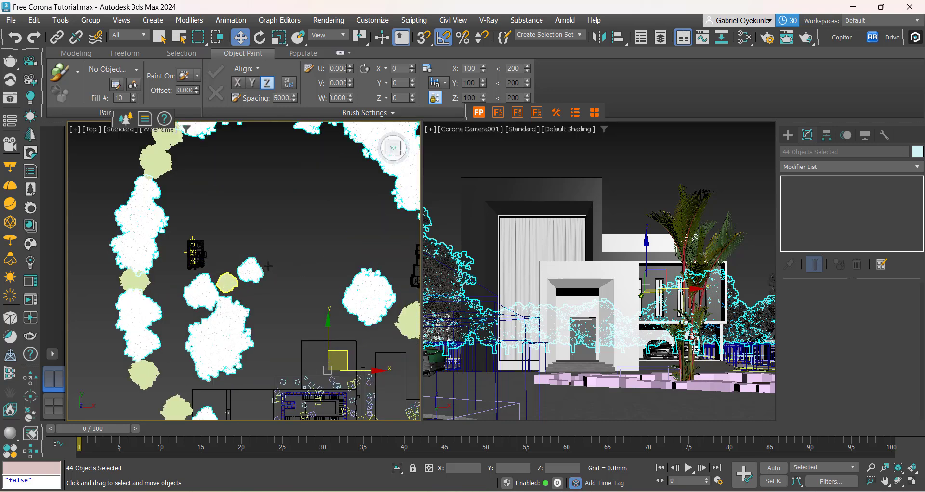
pyautogui.keyDown('ctrl'); pyautogui.click(226, 283); pyautogui.keyUp('ctrl')
pyautogui.rightClick(273, 219)
pyautogui.click(290, 268)
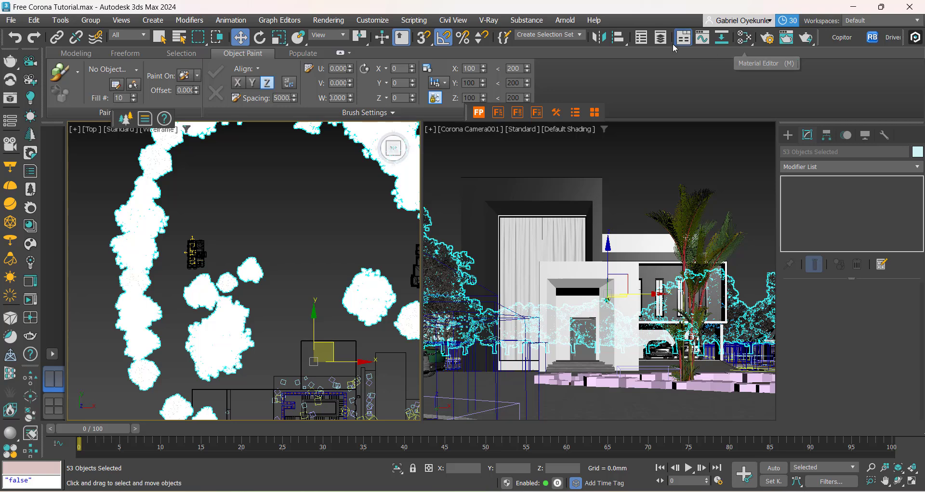
# Open the Layer Explorer and make Trees the active layer.
pyautogui.click(661, 37)
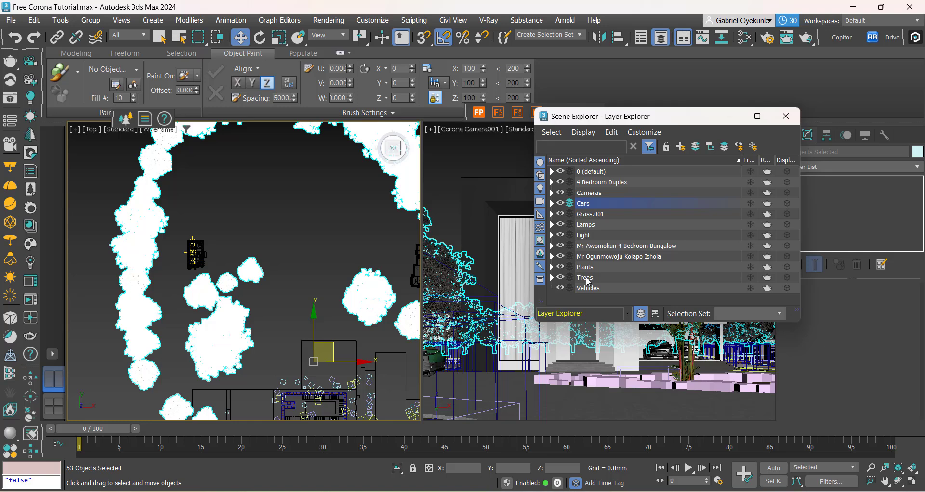
pyautogui.click(552, 278)
pyautogui.click(552, 278)
pyautogui.click(582, 280)
pyautogui.click(368, 294)
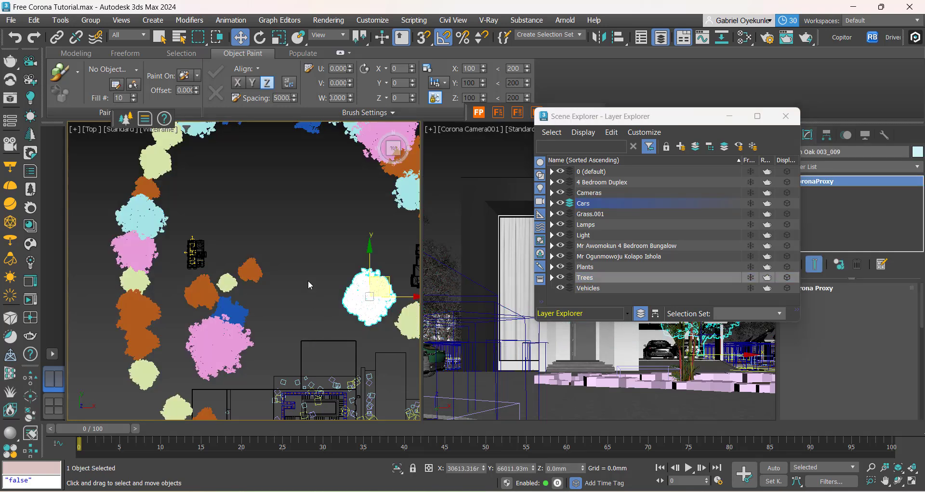
pyautogui.scroll(-2, 314, 200)
pyautogui.moveTo(315, 200); pyautogui.dragTo(260, 310, button='middle')
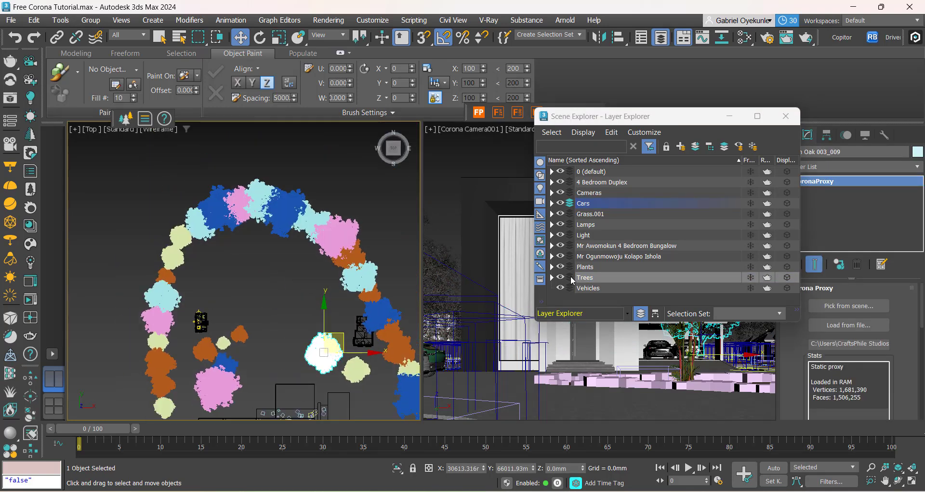
pyautogui.click(577, 278)
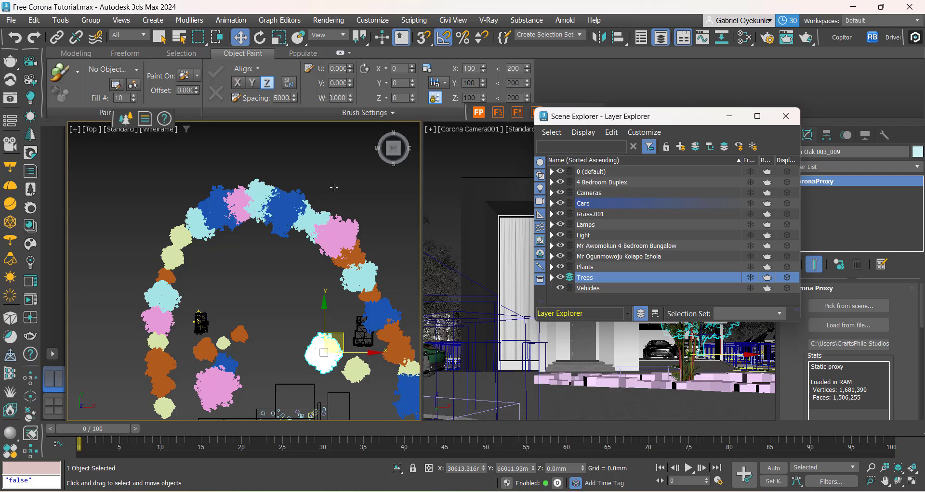
# Select all the surrounding trees using Select Similar and add them to the Trees layer.
pyautogui.moveTo(186, 161); pyautogui.dragTo(413, 241)
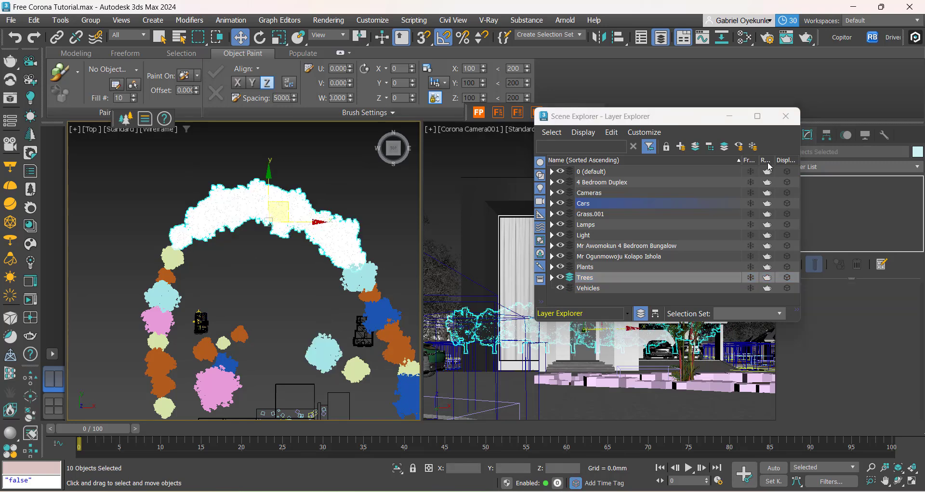
pyautogui.rightClick(209, 253)
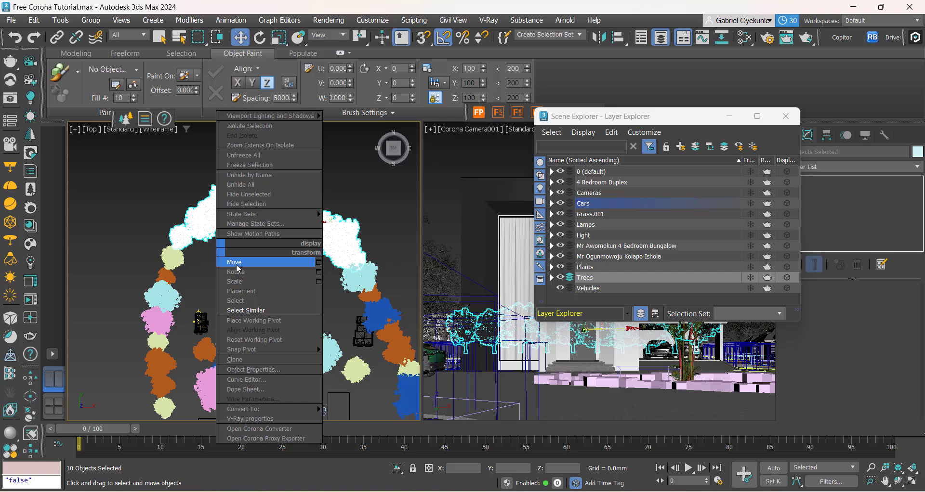
pyautogui.click(249, 306)
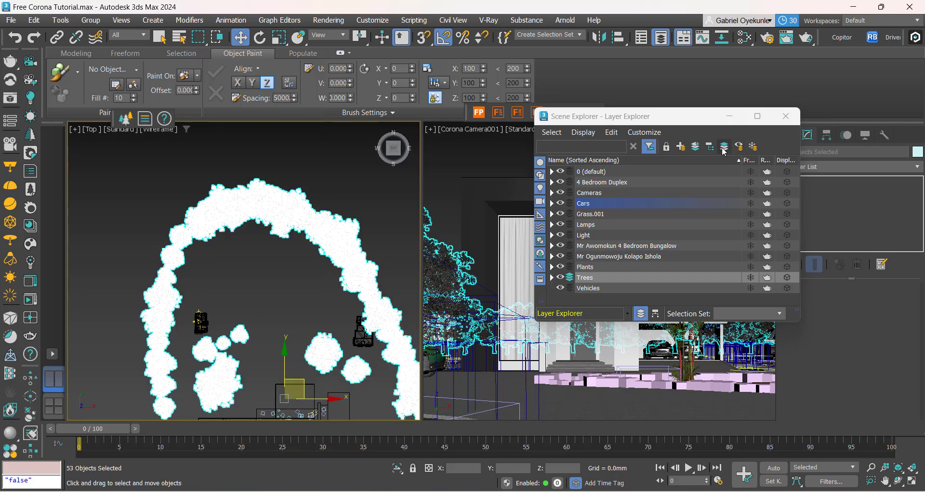
pyautogui.click(697, 149)
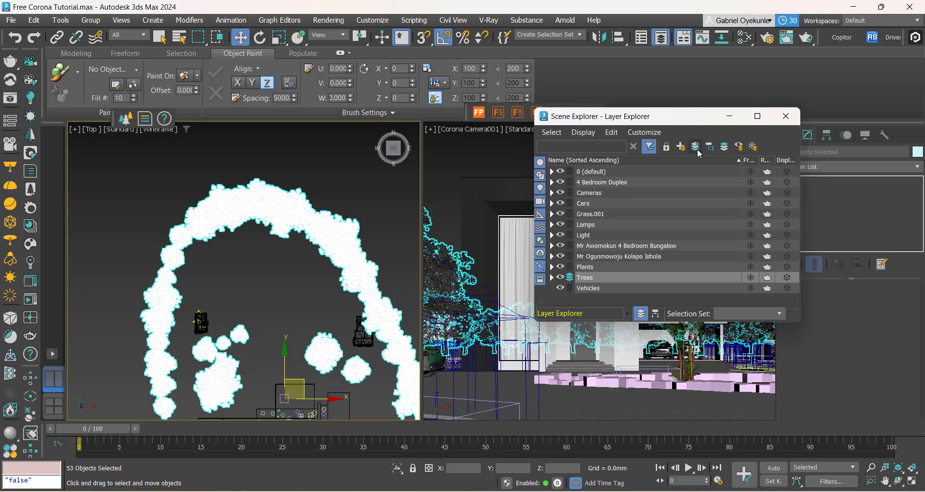
# Toggle the visibility of the Trees layer to check which trees belong to it in the Top view.
pyautogui.click(561, 278)
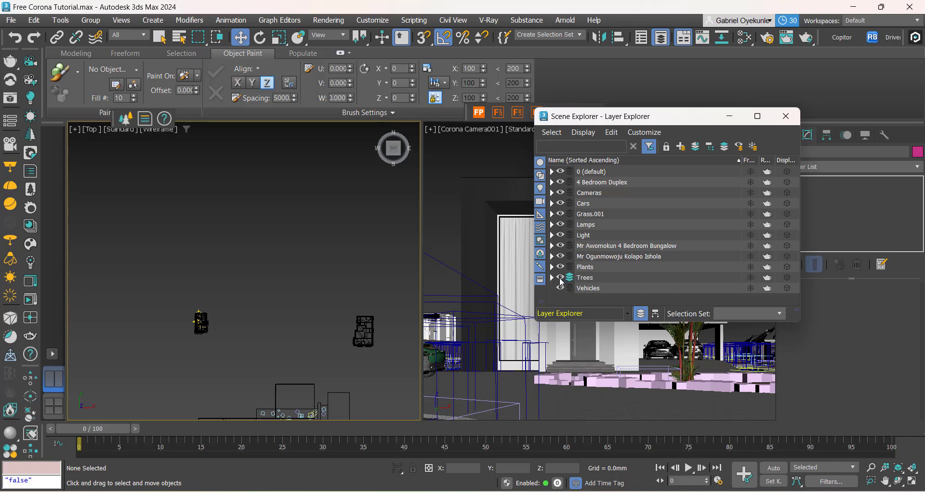
pyautogui.scroll(-5, 258, 306)
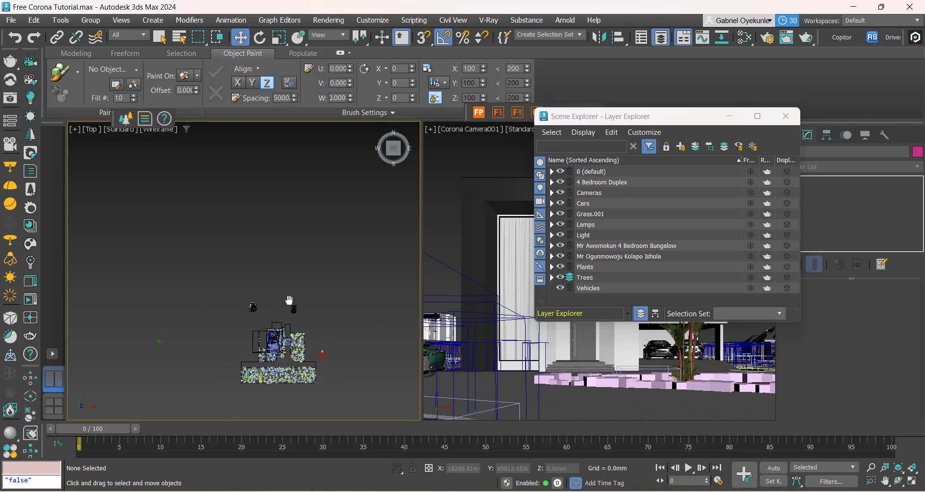
pyautogui.scroll(5, 301, 303)
pyautogui.click(561, 278)
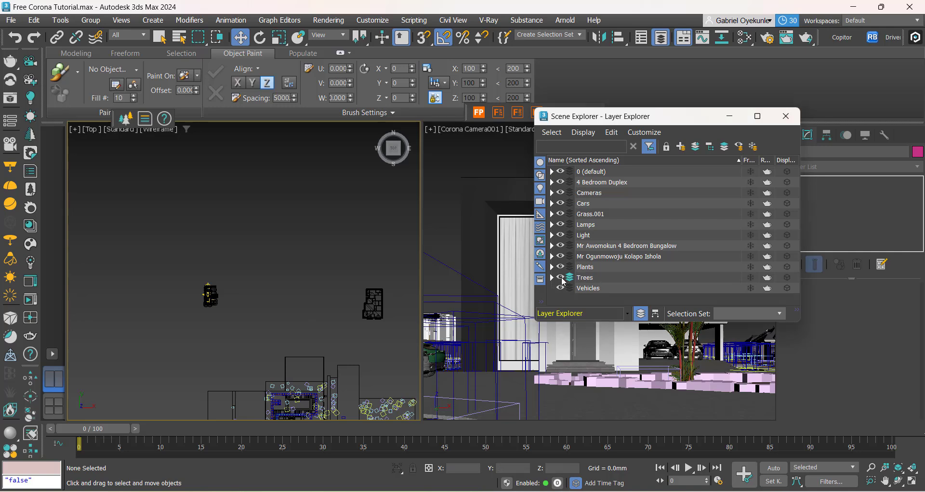
# Expand the Trees layer and unhide the trees Field Elm 003_009 through Field Elm 003_017.
pyautogui.click(552, 278)
pyautogui.scroll(-6, 568, 282)
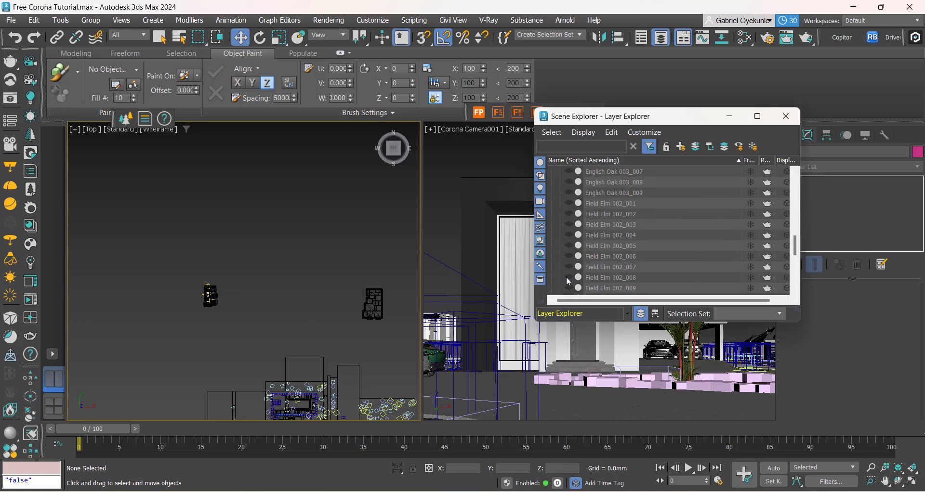
pyautogui.scroll(-5, 568, 282)
pyautogui.click(569, 278)
pyautogui.click(569, 267)
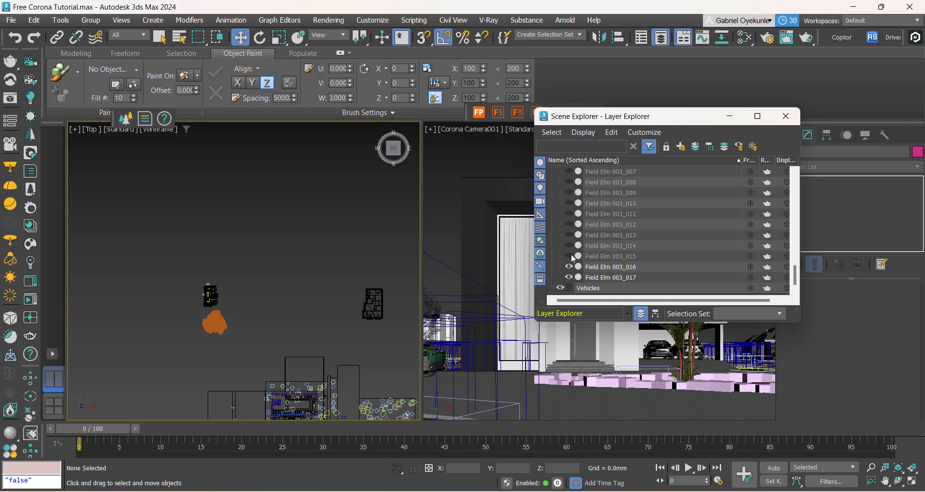
pyautogui.click(569, 257)
pyautogui.click(569, 246)
pyautogui.click(569, 224)
pyautogui.click(569, 235)
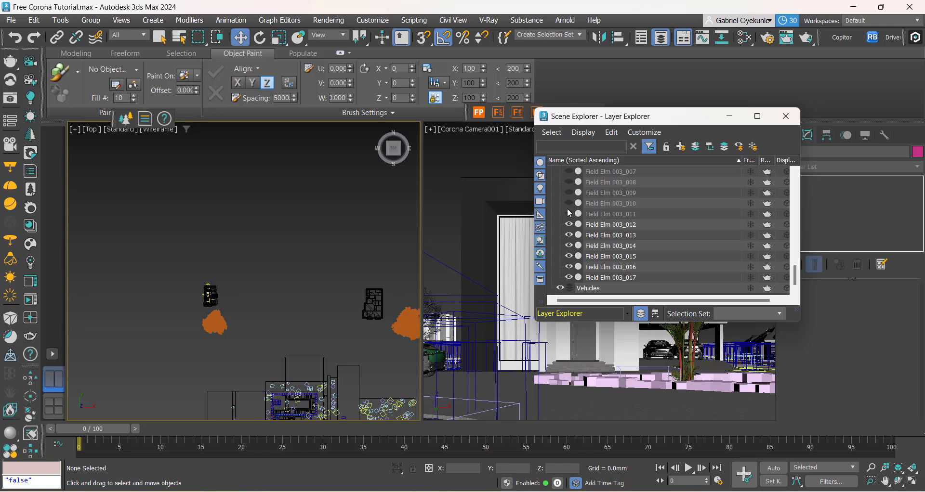
pyautogui.click(569, 214)
pyautogui.click(569, 203)
pyautogui.click(569, 193)
# Unhide the trees Field Elm 003_002 through Field Elm 003_008 in the Trees layer.
pyautogui.scroll(2, 564, 201)
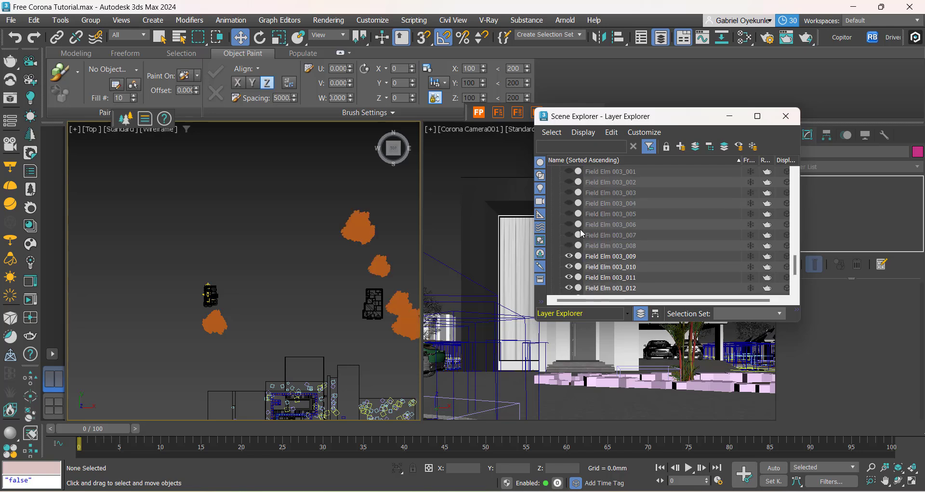
pyautogui.click(569, 246)
pyautogui.click(569, 224)
pyautogui.click(569, 236)
pyautogui.click(569, 214)
pyautogui.click(569, 203)
pyautogui.click(569, 192)
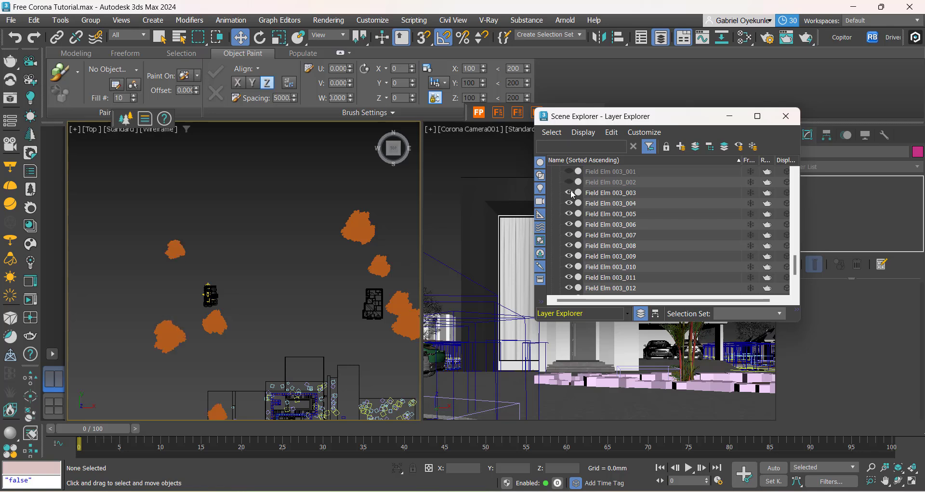
pyautogui.click(569, 182)
# Unhide the trees English Oak 001_002 through English Oak 001_013 in the Trees layer.
pyautogui.scroll(5, 568, 180)
pyautogui.scroll(4, 578, 207)
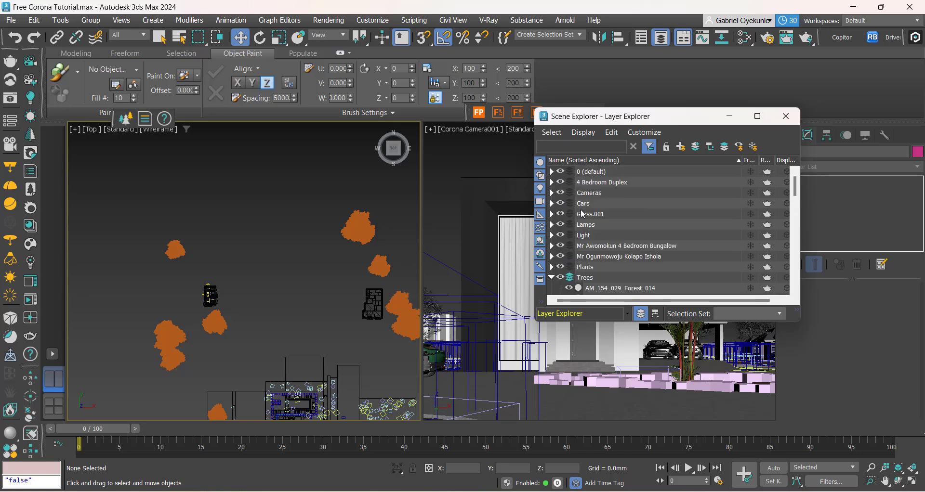
pyautogui.click(569, 203)
pyautogui.click(569, 214)
pyautogui.click(569, 224)
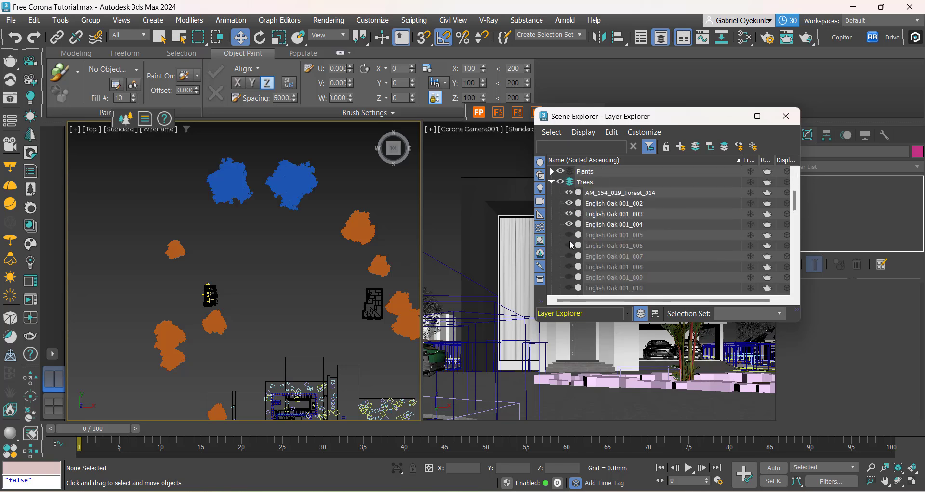
pyautogui.click(569, 246)
pyautogui.click(570, 236)
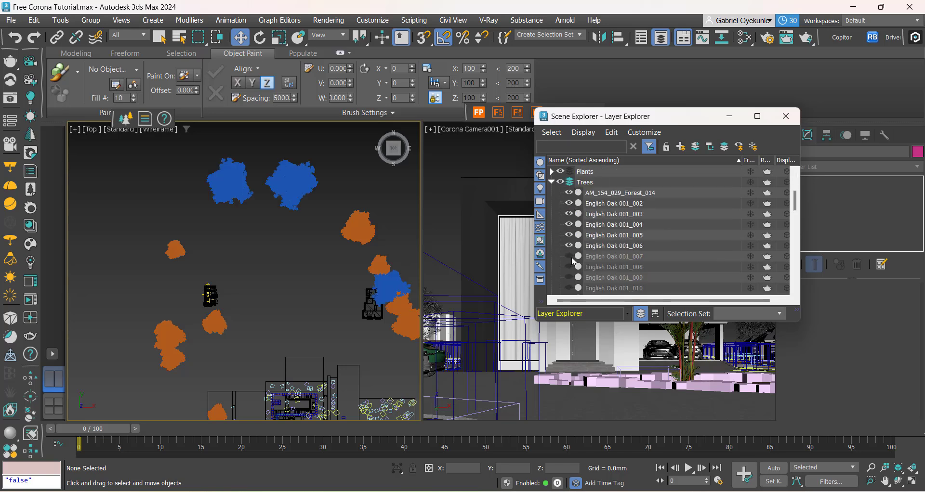
pyautogui.click(569, 256)
pyautogui.click(569, 267)
pyautogui.click(569, 278)
pyautogui.click(569, 289)
pyautogui.scroll(-1, 570, 275)
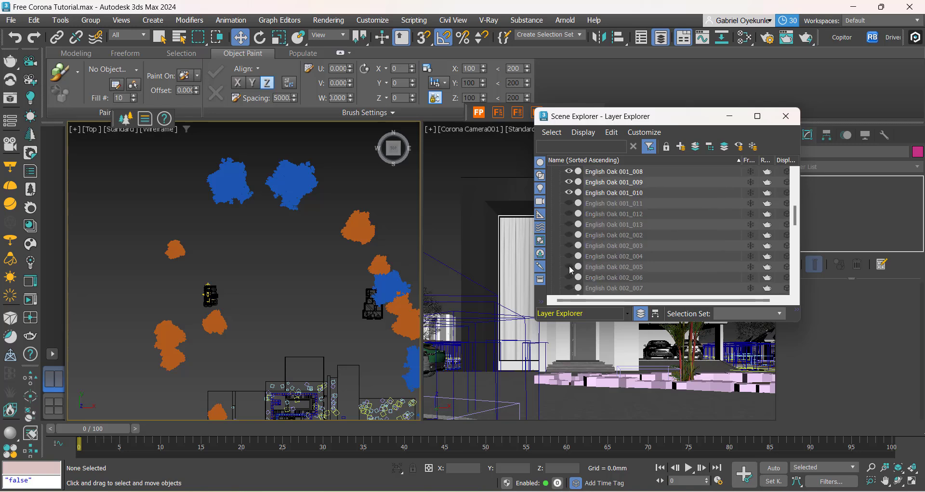
pyautogui.click(569, 203)
pyautogui.click(569, 214)
pyautogui.click(569, 225)
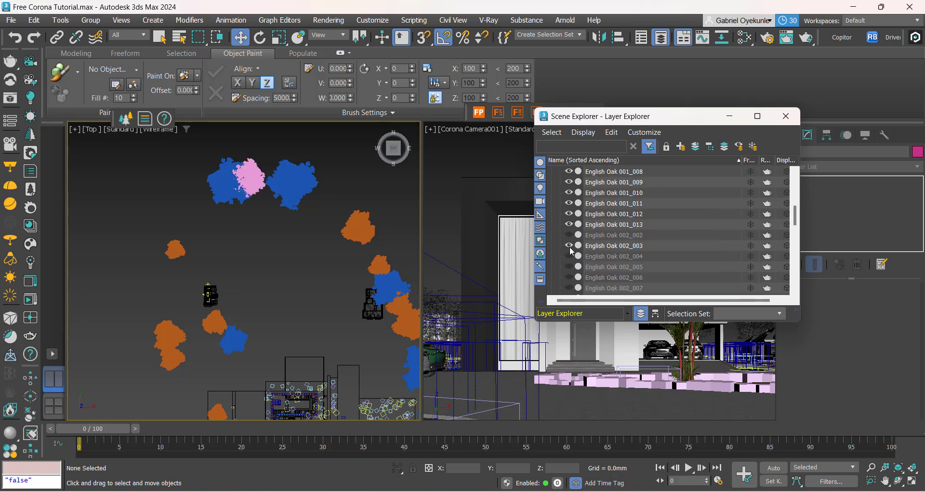
# Unhide the trees English Oak 002_002 through English Oak 002_008 in the Trees layer.
pyautogui.click(569, 235)
pyautogui.click(570, 246)
pyautogui.click(571, 257)
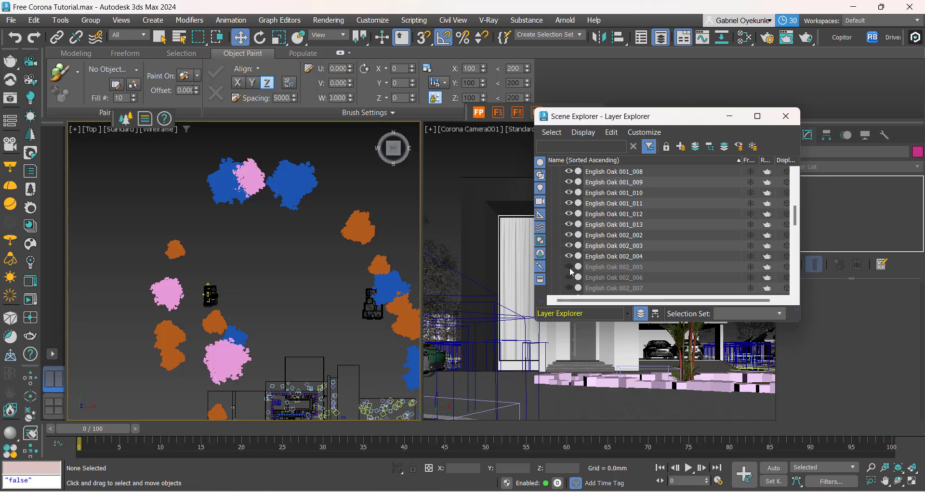
pyautogui.click(570, 267)
pyautogui.click(570, 277)
pyautogui.click(570, 288)
pyautogui.scroll(-3, 573, 279)
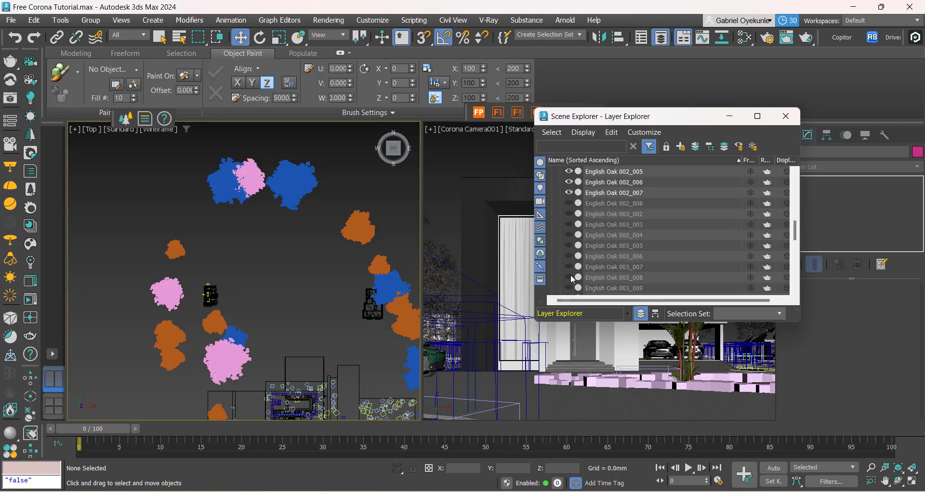
pyautogui.click(569, 203)
# Unhide the trees English Oak 003_002 through English Oak 003_009 in the Trees layer.
pyautogui.click(569, 214)
pyautogui.click(569, 225)
pyautogui.click(569, 235)
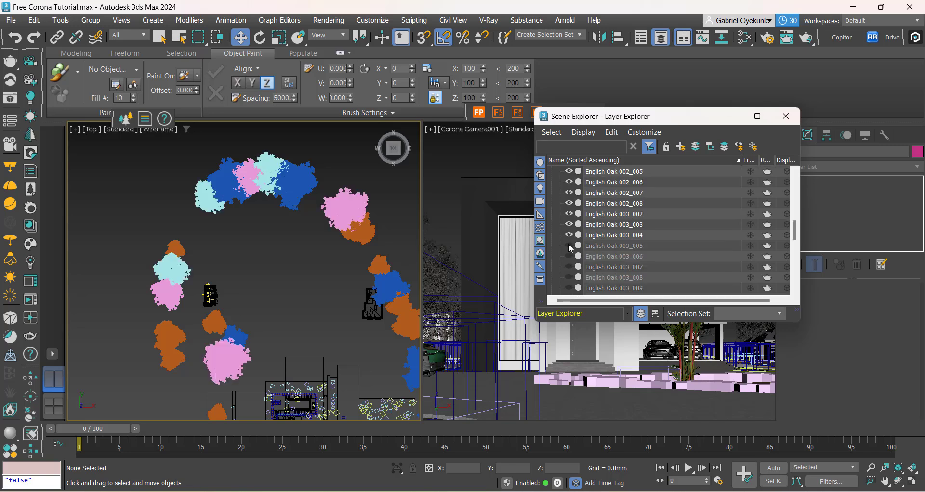
pyautogui.click(569, 246)
pyautogui.click(569, 256)
pyautogui.click(569, 267)
pyautogui.click(569, 278)
pyautogui.click(570, 288)
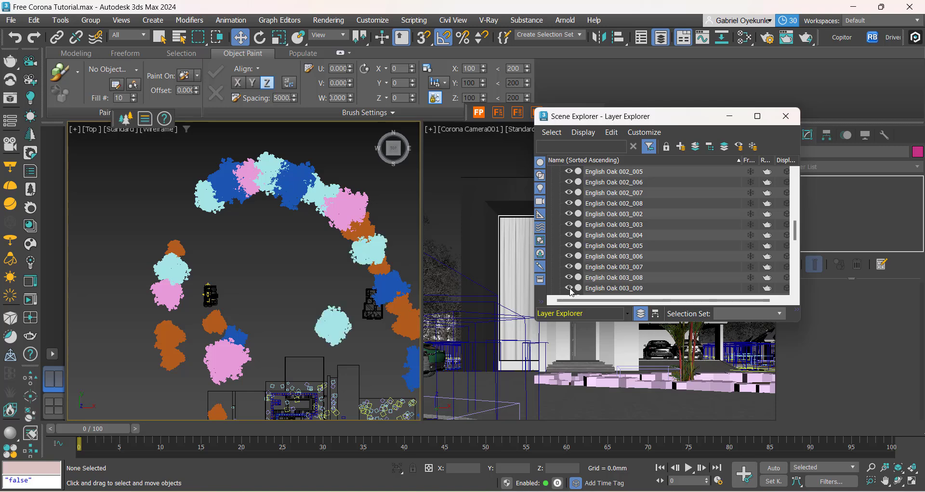
# Unhide the trees Field Elm 002_001 through Field Elm 002_006 in the Trees layer.
pyautogui.scroll(-2, 587, 264)
pyautogui.click(569, 235)
pyautogui.click(569, 245)
pyautogui.click(569, 256)
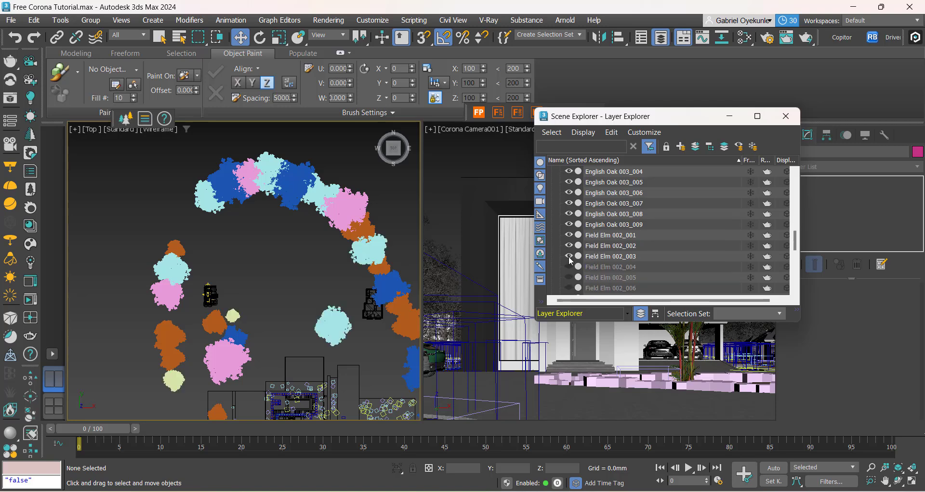
pyautogui.click(569, 267)
pyautogui.click(569, 278)
pyautogui.click(569, 288)
pyautogui.scroll(-2, 570, 278)
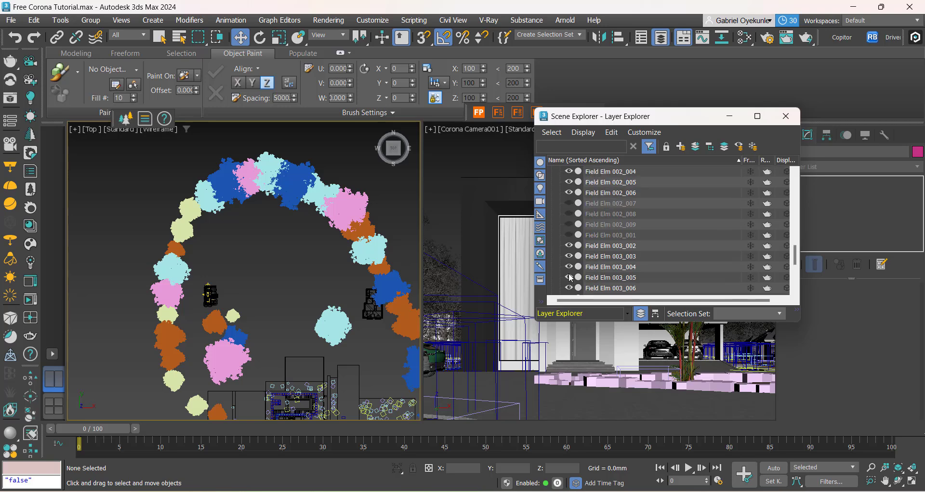
# Unhide the trees Field Elm 002_007 through Field Elm 002_009 and Field Elm 003_001 in the Trees layer.
pyautogui.click(569, 235)
pyautogui.click(569, 225)
pyautogui.click(569, 214)
pyautogui.click(569, 204)
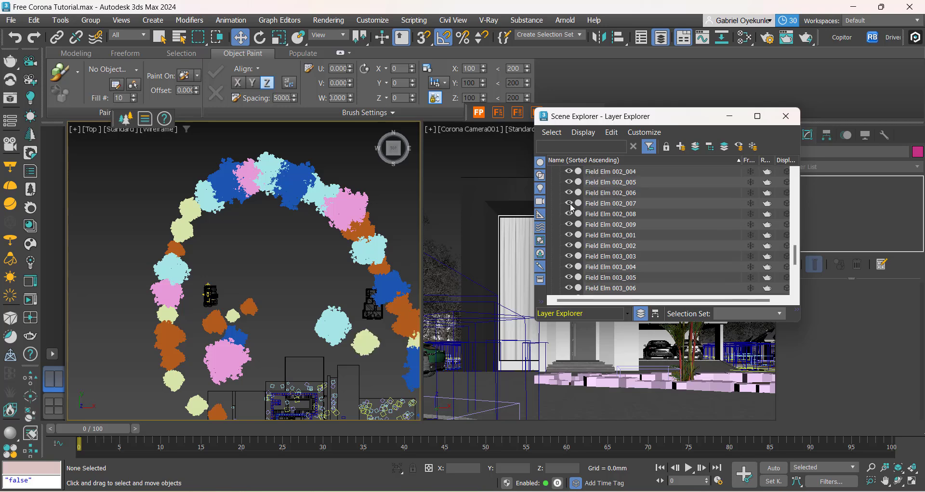
# Switch the whole Trees layer's visibility off and back on to check the trees it controls.
pyautogui.scroll(-2, 571, 208)
pyautogui.scroll(8, 574, 217)
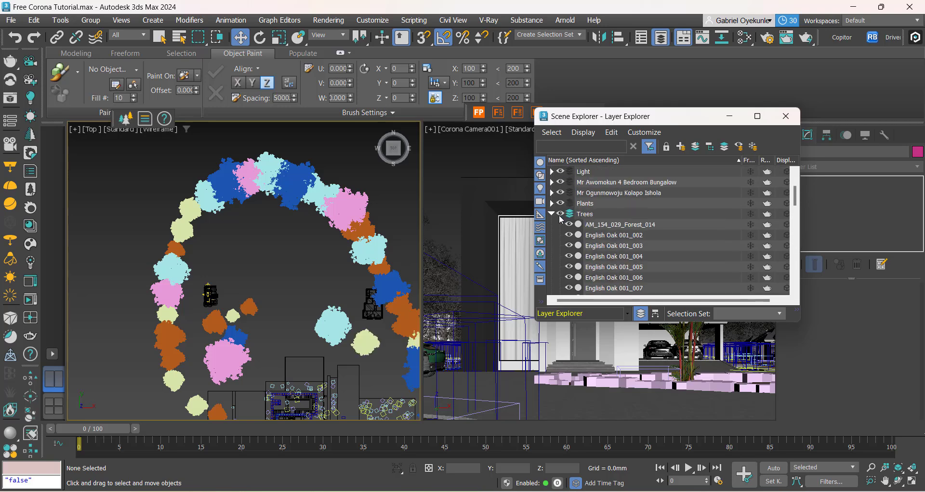
pyautogui.click(560, 214)
pyautogui.click(561, 214)
pyautogui.scroll(-5, 280, 281)
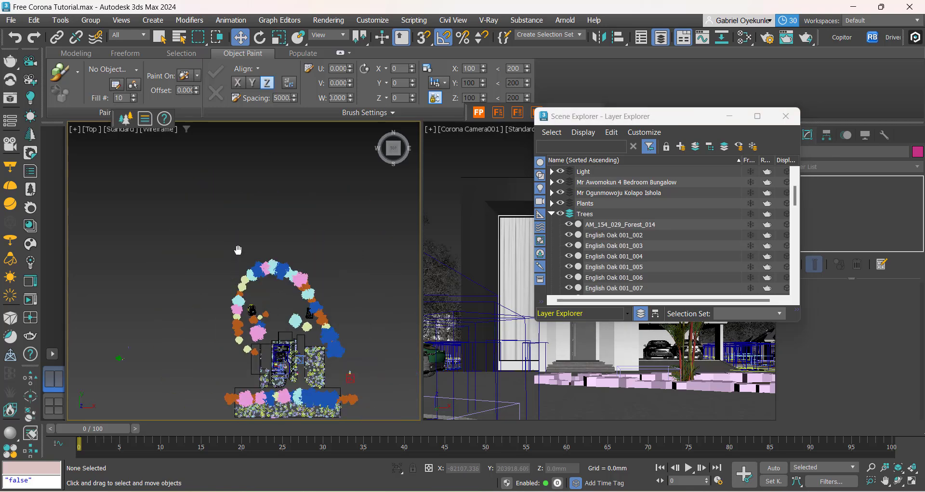
# Minimise the layer explorer and set the Corona proxy viewport display of English Oak 001_003 to Wire bounding box.
pyautogui.scroll(4, 280, 288)
pyautogui.click(297, 260)
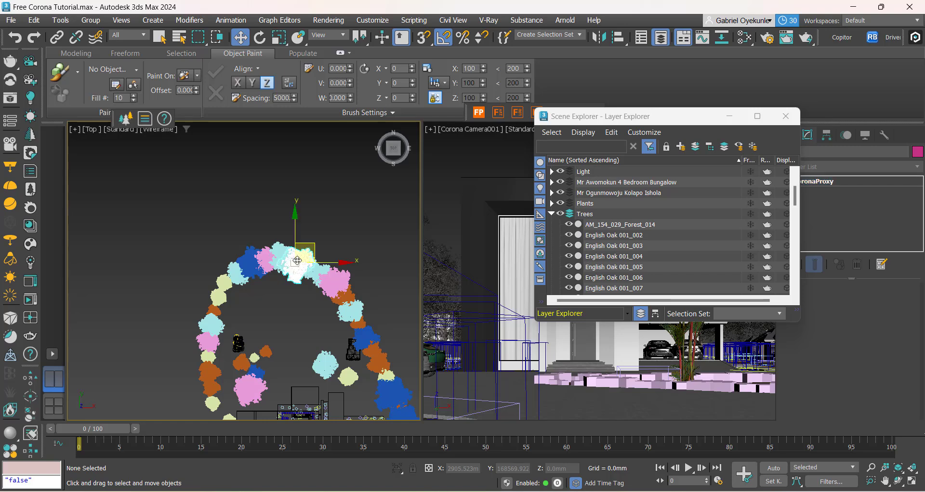
pyautogui.click(730, 116)
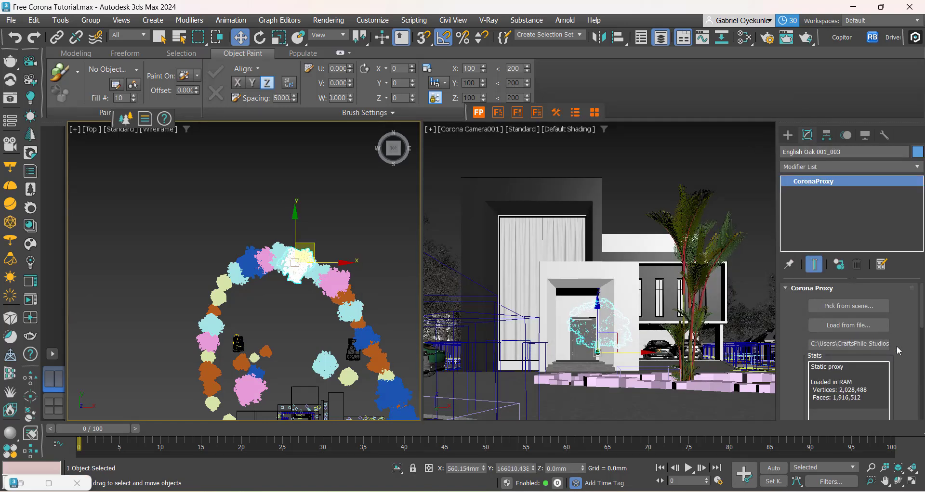
pyautogui.moveTo(910, 359); pyautogui.dragTo(906, 287)
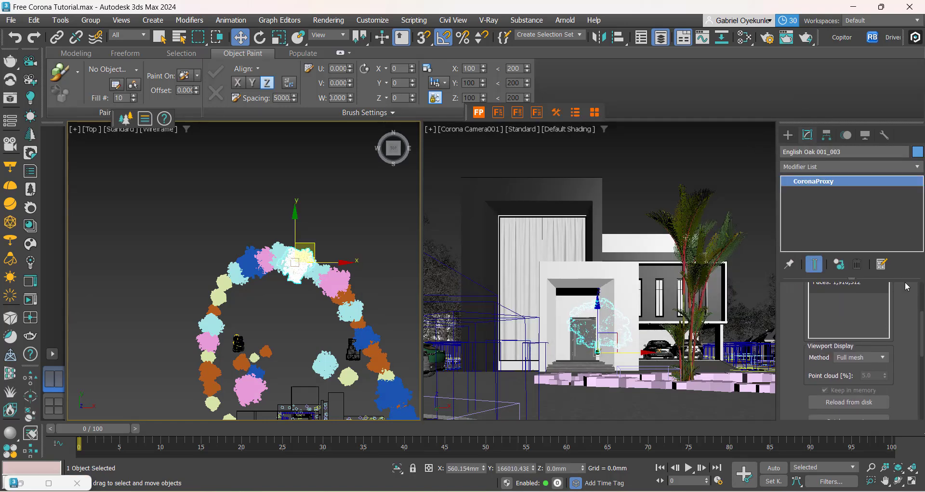
pyautogui.click(880, 358)
pyautogui.click(857, 376)
# Set the Corona proxy viewport display of English Oak 002_008 and English Oak 003_007 to Wire bounding box.
pyautogui.click(339, 280)
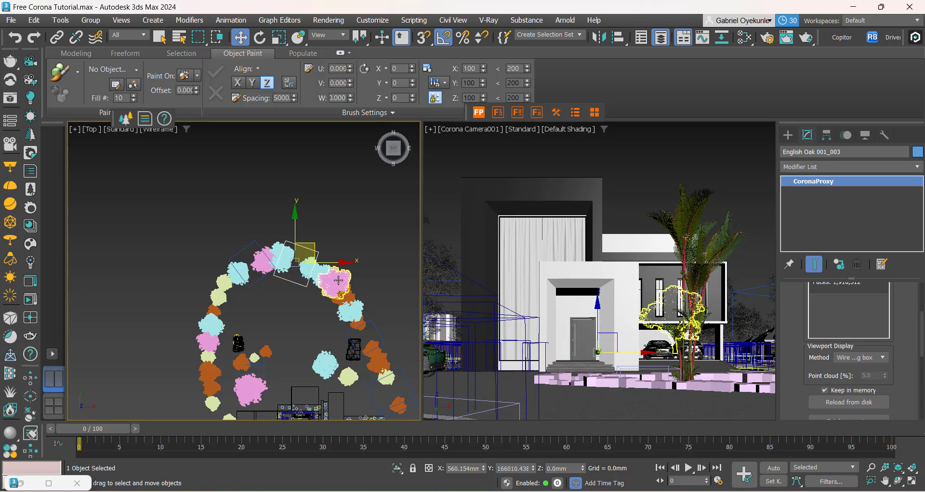
pyautogui.click(872, 359)
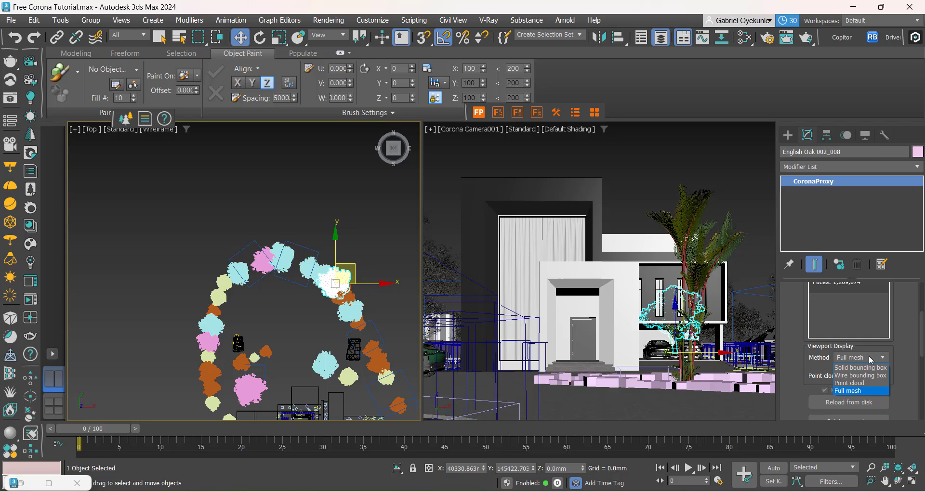
pyautogui.click(869, 378)
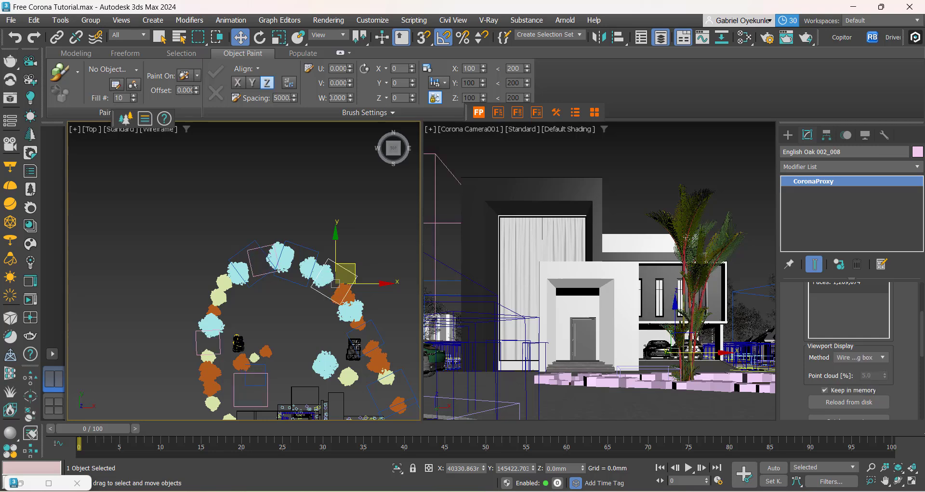
pyautogui.click(360, 314)
pyautogui.click(863, 359)
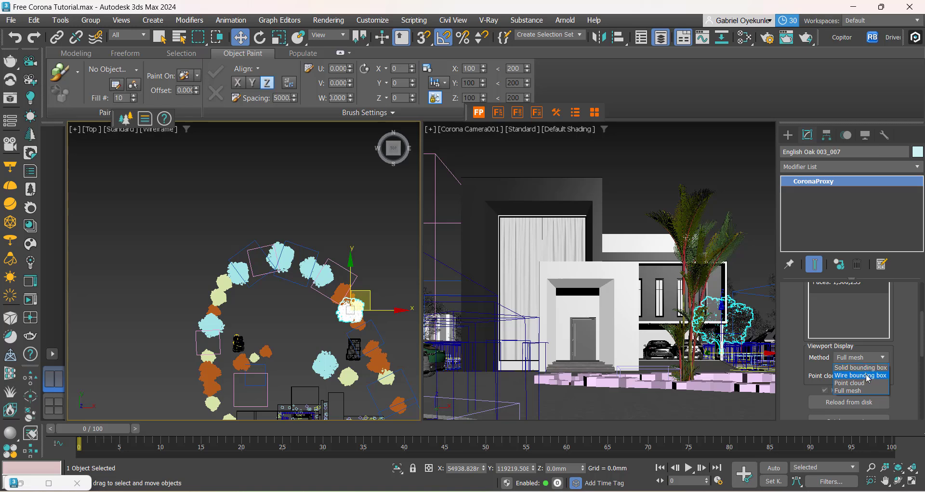
pyautogui.click(869, 376)
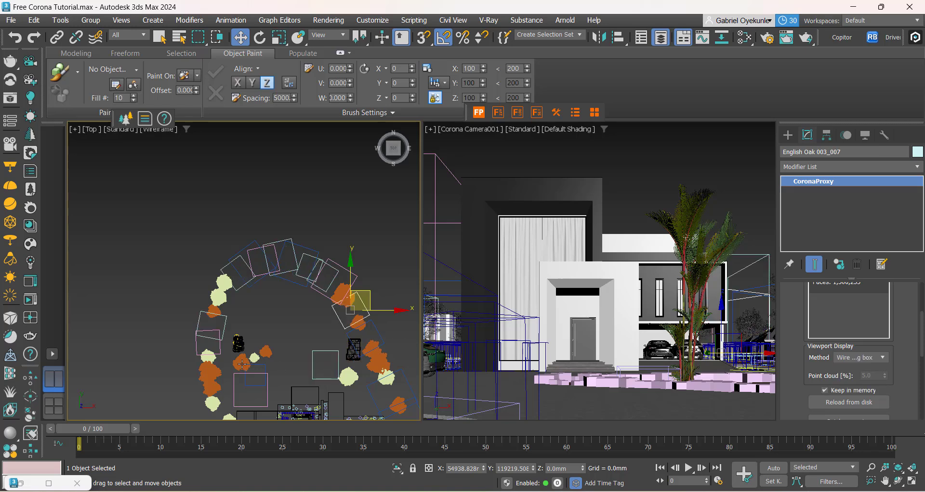
# Set the Corona proxy viewport display of Field Elm 003_017 and Field Elm 002_001 to Wire bounding box.
pyautogui.click(242, 362)
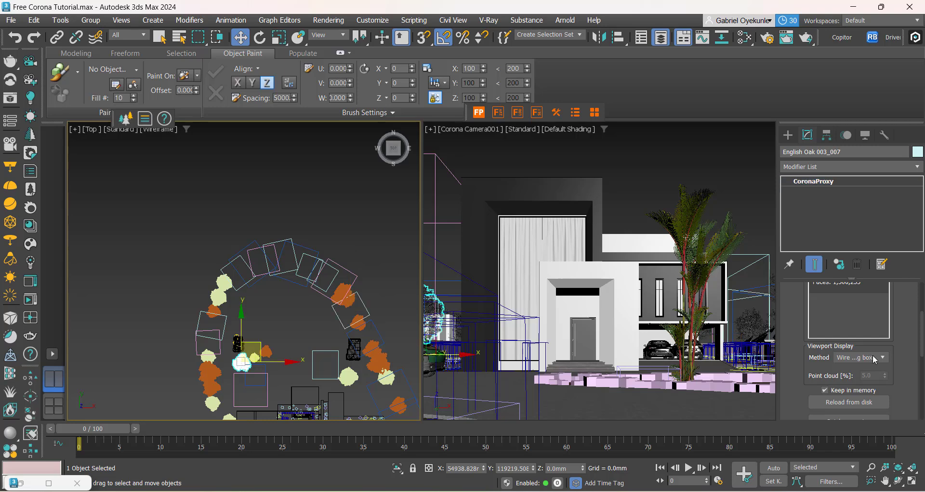
pyautogui.click(862, 357)
pyautogui.click(860, 376)
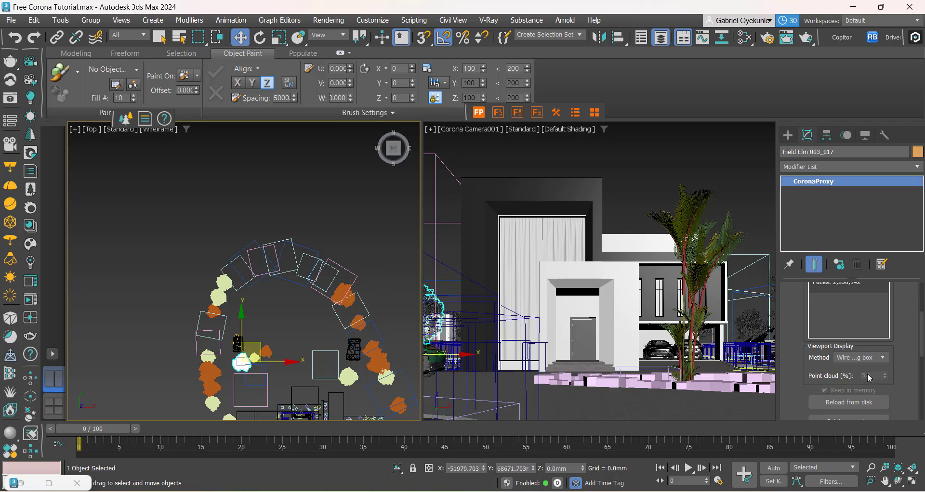
pyautogui.scroll(3, 285, 392)
pyautogui.moveTo(331, 363); pyautogui.dragTo(274, 360, button='middle')
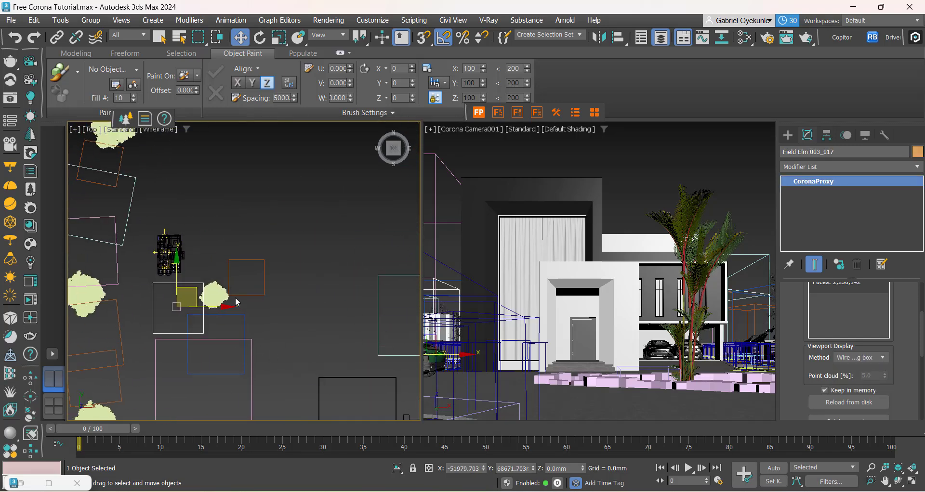
pyautogui.scroll(5, 231, 298)
pyautogui.click(192, 296)
pyautogui.click(870, 362)
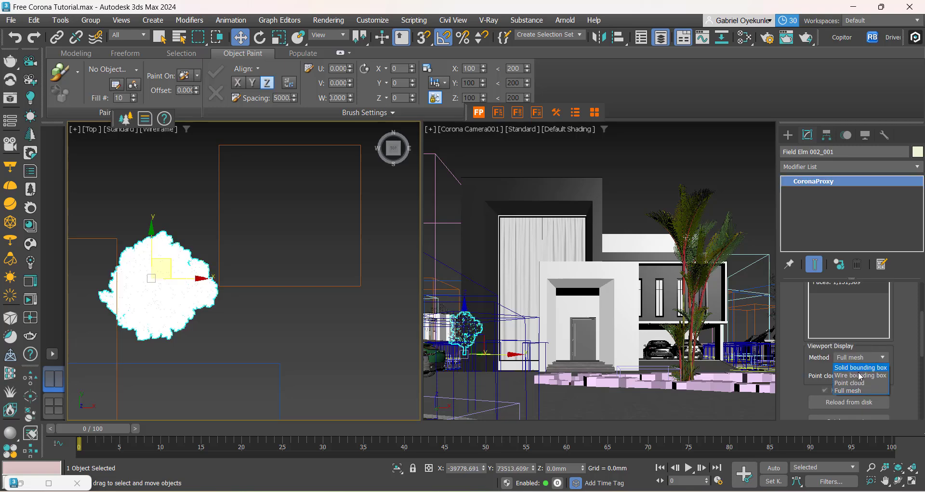
pyautogui.click(867, 377)
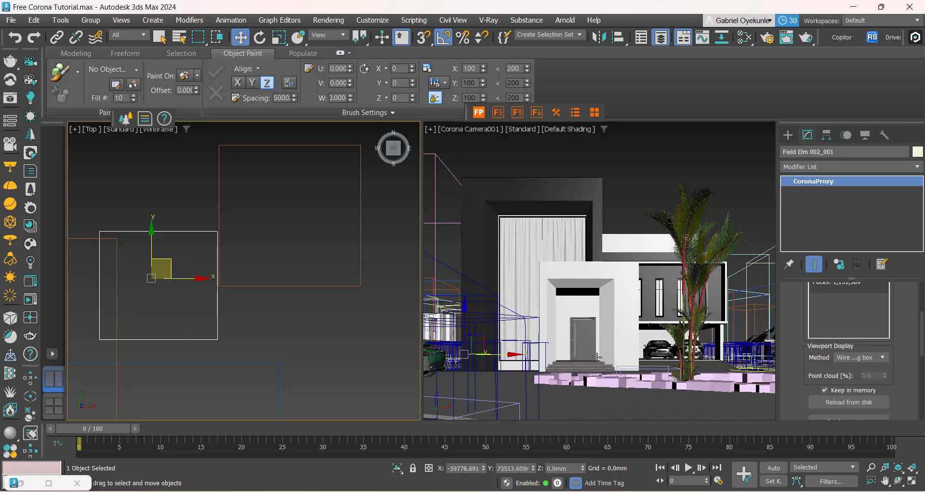
# Move the tree AM_154_029_Forest_014 from far outside the site to the edge of the building plot in the Top view.
pyautogui.scroll(-5, 181, 337)
pyautogui.moveTo(181, 336); pyautogui.dragTo(289, 417, button='middle')
pyautogui.moveTo(418, 326); pyautogui.dragTo(313, 193, button='middle')
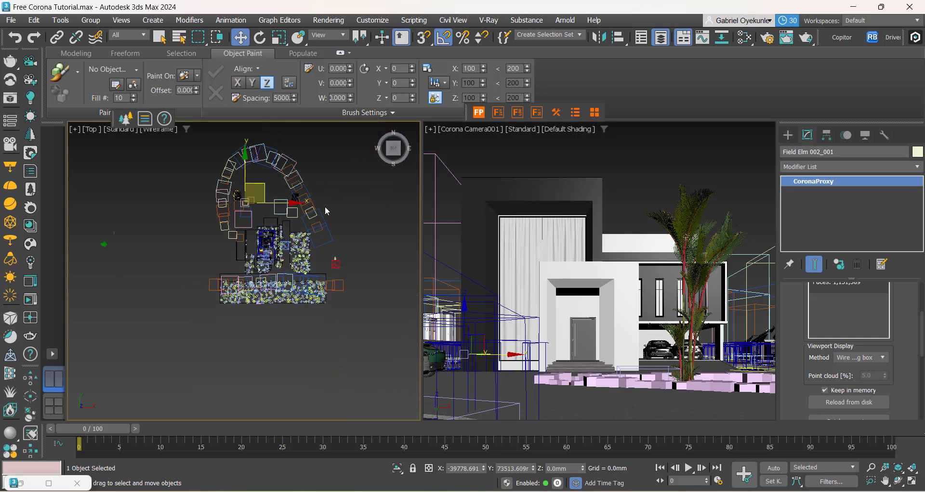
pyautogui.scroll(6, 258, 212)
pyautogui.moveTo(253, 243); pyautogui.dragTo(256, 281, button='middle')
pyautogui.scroll(-6, 255, 284)
pyautogui.moveTo(183, 335); pyautogui.dragTo(299, 346, button='middle')
pyautogui.scroll(11, 245, 318)
pyautogui.click(321, 283)
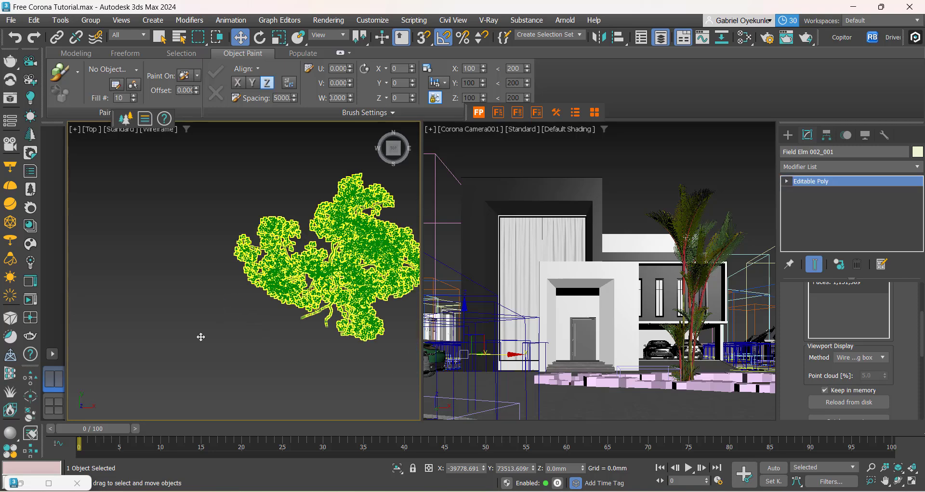
pyautogui.scroll(-6, 188, 338)
pyautogui.scroll(-2, 276, 343)
pyautogui.moveTo(277, 343); pyautogui.dragTo(150, 354, button='middle')
pyautogui.scroll(-4, 142, 340)
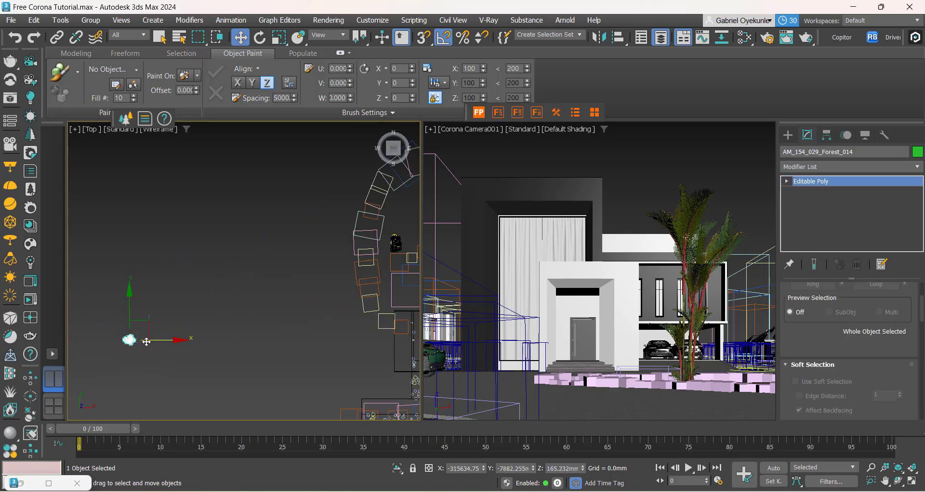
pyautogui.moveTo(143, 329); pyautogui.dragTo(396, 324)
# Move the tree AM_154_029_Forest_014 from the plot's edge to the front of the house near the entrance.
pyautogui.moveTo(368, 353); pyautogui.dragTo(190, 359, button='middle')
pyautogui.scroll(7, 239, 360)
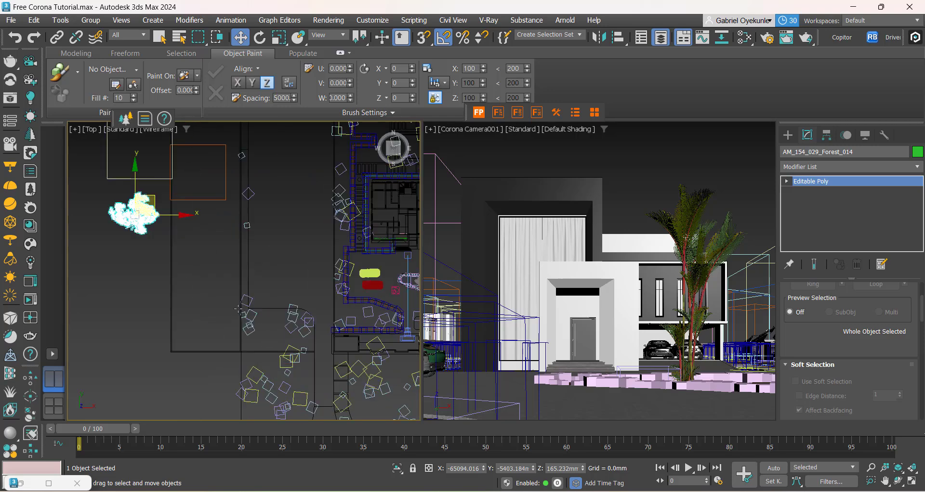
pyautogui.moveTo(238, 307); pyautogui.dragTo(230, 357, button='middle')
pyautogui.scroll(-2, 223, 354)
pyautogui.moveTo(179, 280); pyautogui.dragTo(355, 303)
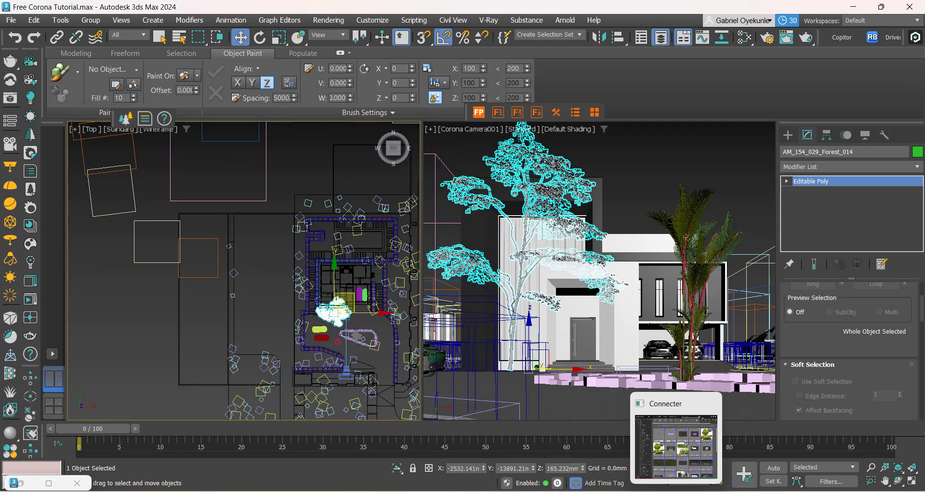
# Examine the small tree by the tall window in the reference image Approach clone.png, then return to 3ds Max.
pyautogui.moveTo(631, 490)
pyautogui.click(594, 448)
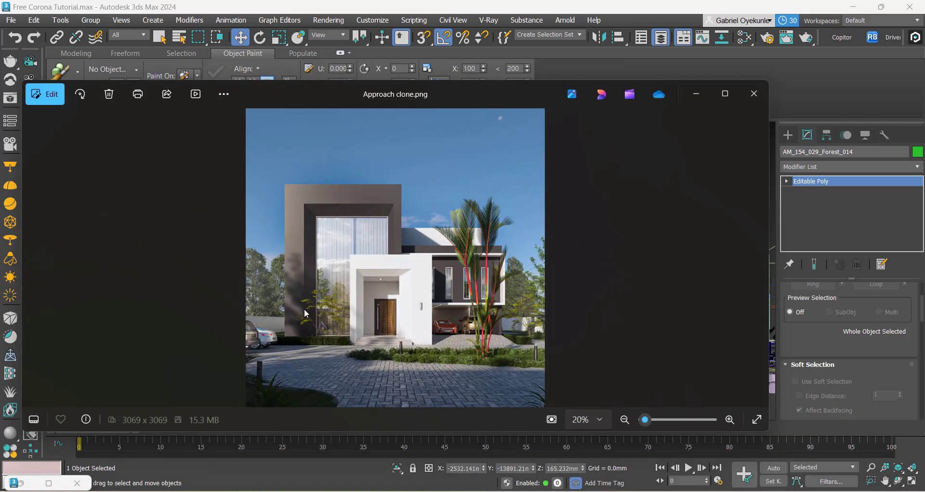
pyautogui.click(696, 94)
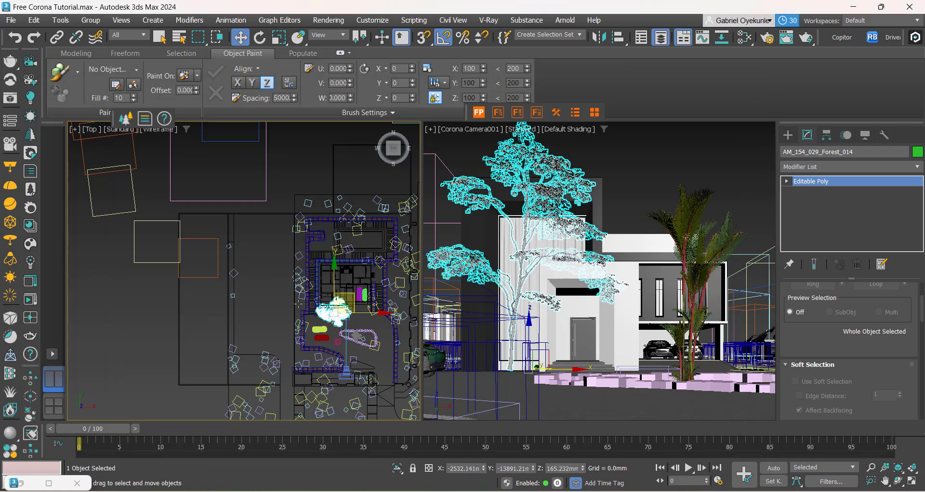
# Reposition the tree at the front facade and scale it down uniformly to about 39%.
pyautogui.scroll(10, 333, 332)
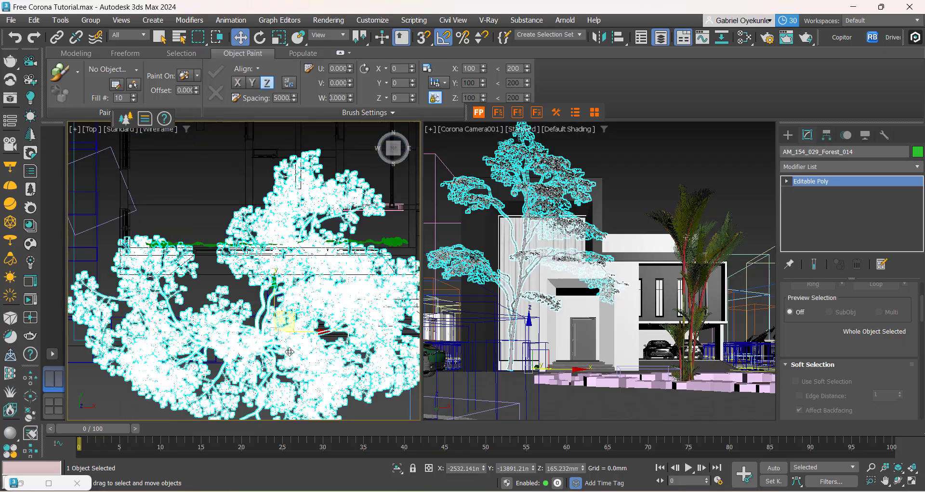
pyautogui.moveTo(296, 326); pyautogui.dragTo(308, 367)
pyautogui.scroll(-5, 279, 318)
pyautogui.press('r')
pyautogui.moveTo(279, 368); pyautogui.dragTo(315, 389, button='middle')
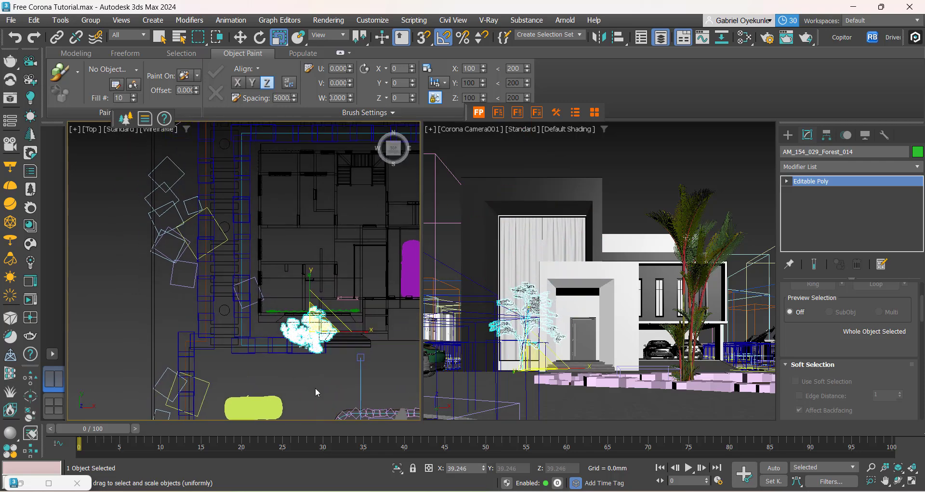
# Move the tree along X to about -3845 mm, in front of the tall curtained window.
pyautogui.scroll(5, 325, 358)
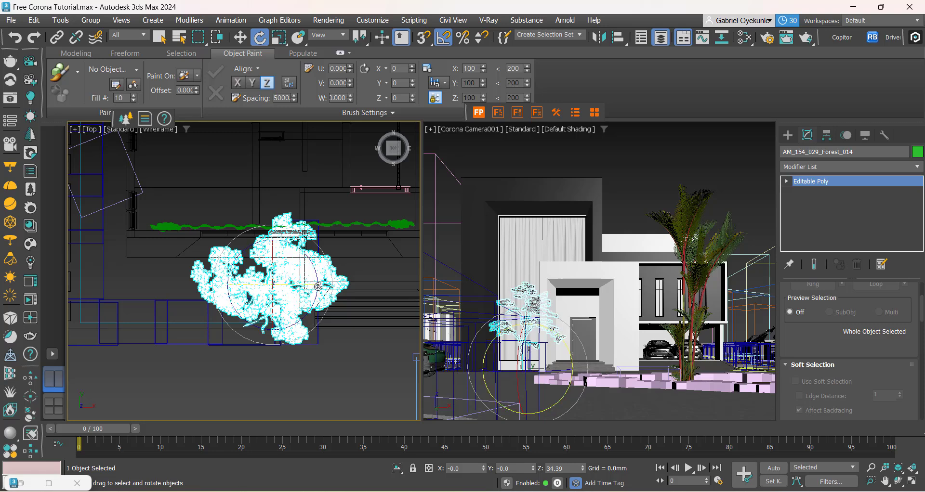
pyautogui.press('w')
pyautogui.moveTo(319, 287); pyautogui.dragTo(283, 289)
pyautogui.moveTo(251, 297); pyautogui.dragTo(267, 324, button='middle')
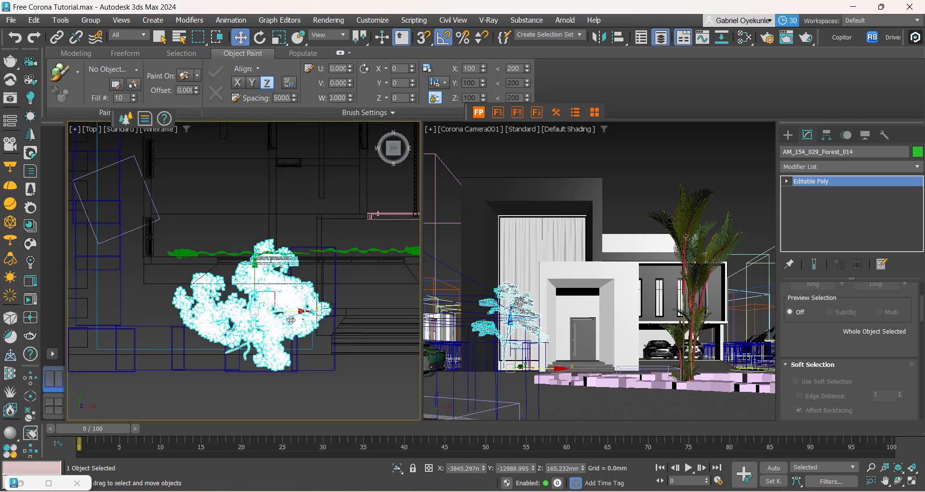
# Scale the tree down further, uniformly, to about 33%.
pyautogui.press('r')
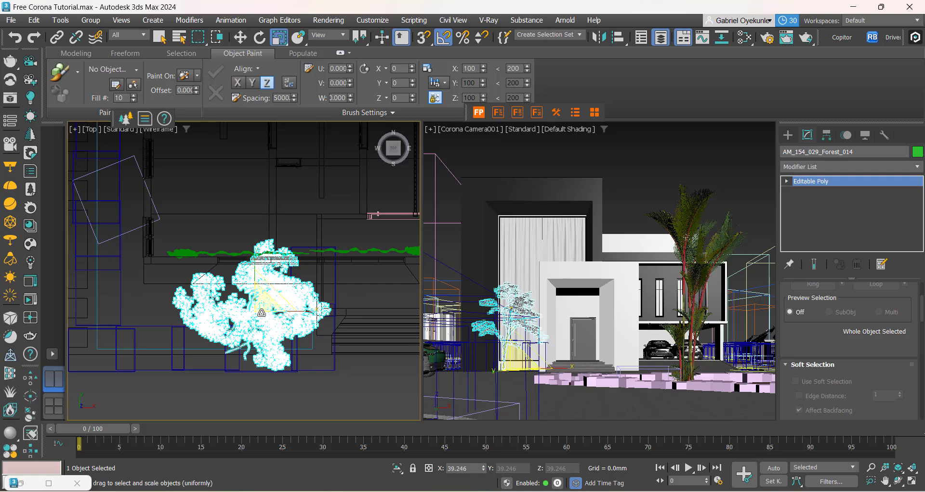
pyautogui.moveTo(261, 313); pyautogui.dragTo(272, 321)
pyautogui.scroll(5, 272, 318)
pyautogui.moveTo(232, 235); pyautogui.dragTo(252, 291, button='middle')
pyautogui.scroll(-4, 260, 270)
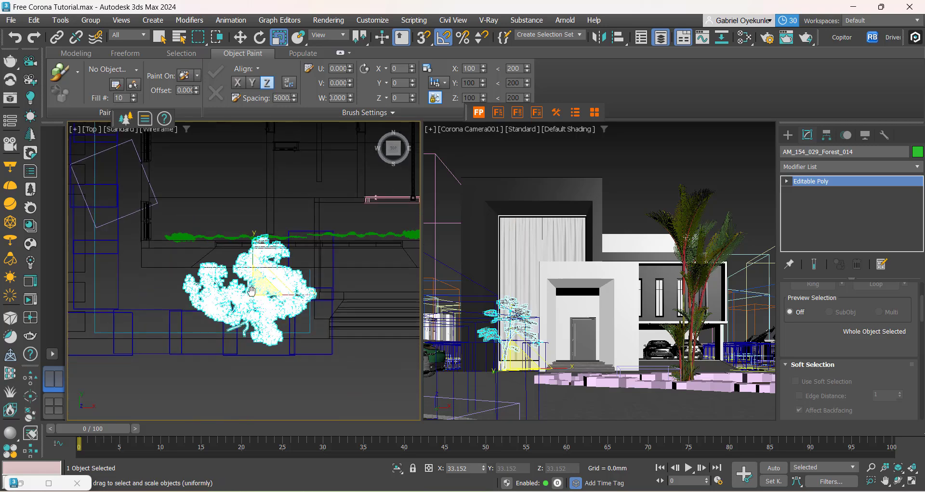
# Move the tree slightly away from the facade along Y, to about -13239 mm.
pyautogui.press('w')
pyautogui.scroll(5, 244, 266)
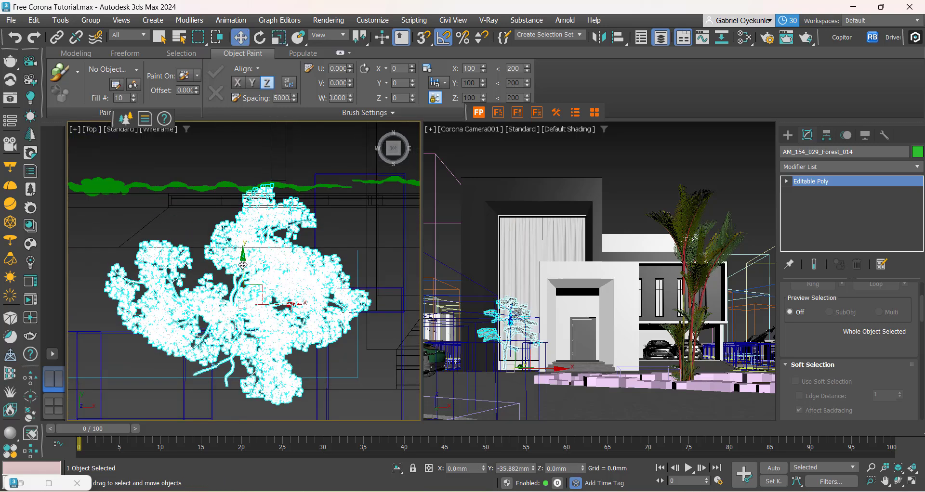
pyautogui.moveTo(243, 269); pyautogui.dragTo(243, 279)
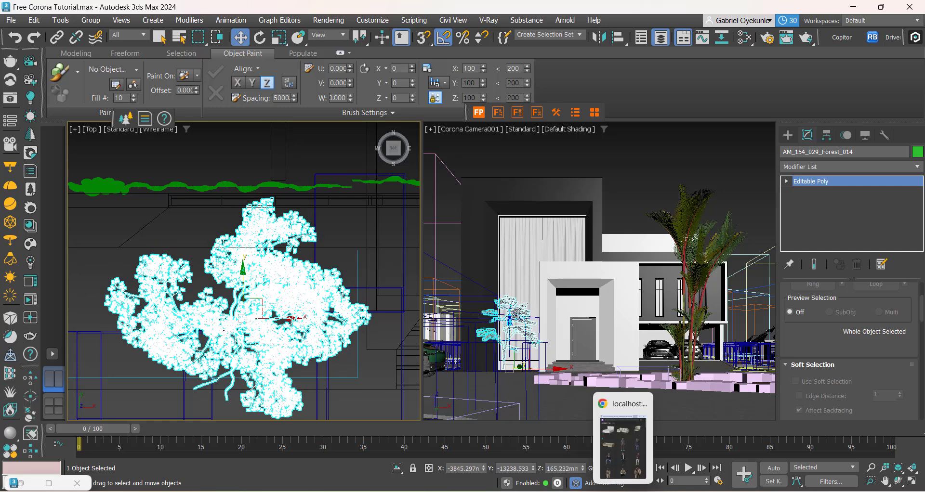
# Reopen the reference image Approach clone.png and zoom to 30% to compare the tree beside the entrance.
pyautogui.click(622, 491)
pyautogui.click(622, 491)
pyautogui.moveTo(649, 491)
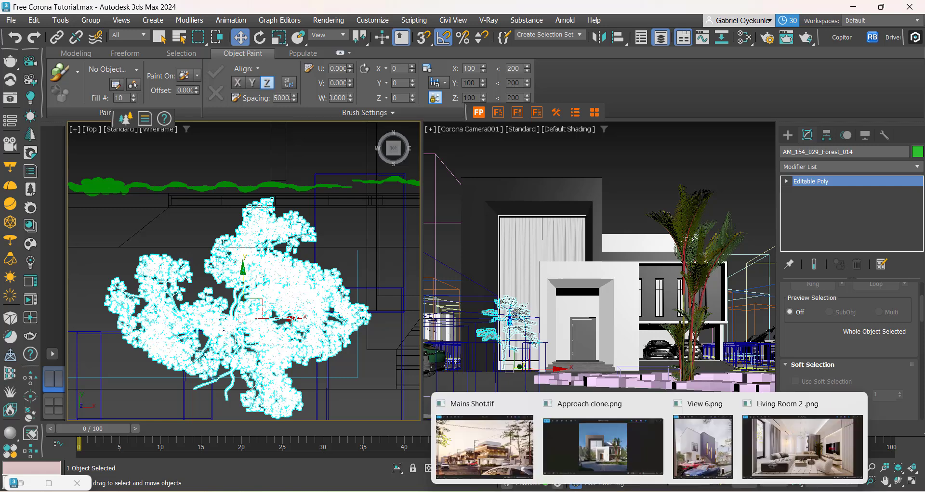
pyautogui.click(612, 450)
pyautogui.scroll(1, 324, 320)
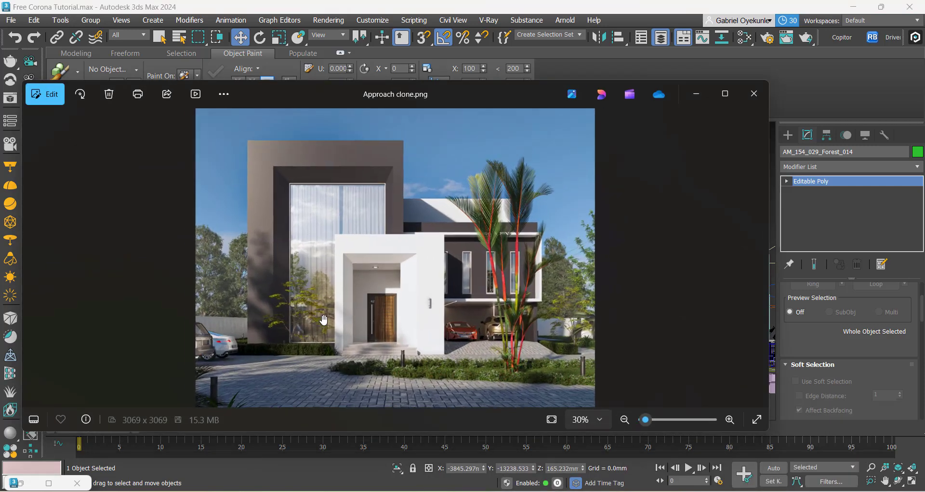
# Examine the small tree beside the entrance in the reference image and return to the scene.
pyautogui.scroll(1, 294, 343)
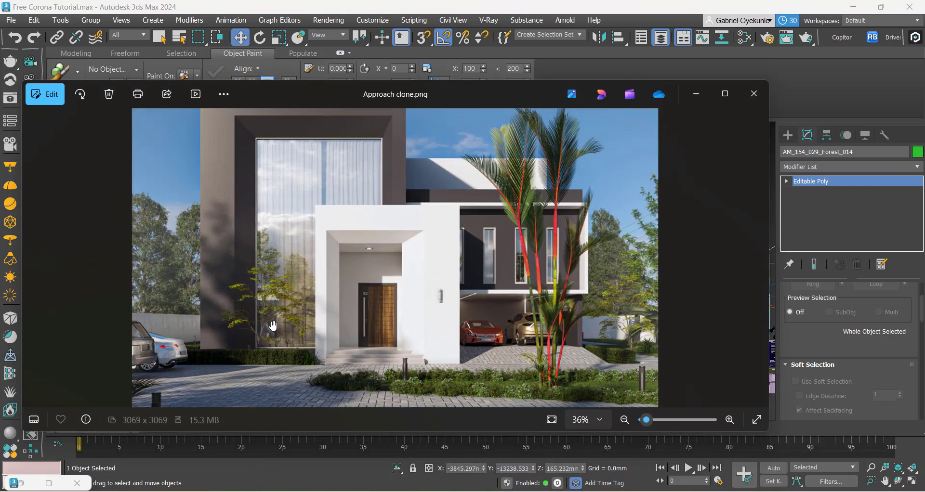
pyautogui.scroll(-2, 290, 381)
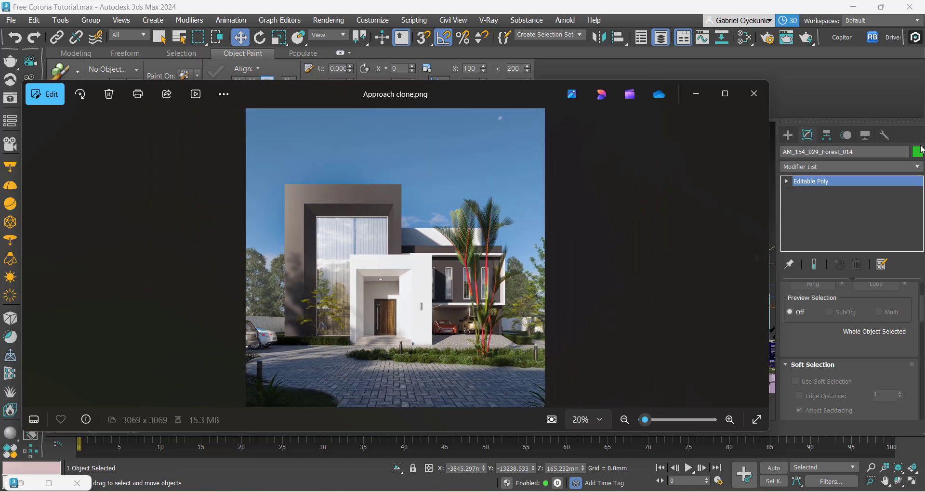
pyautogui.click(707, 101)
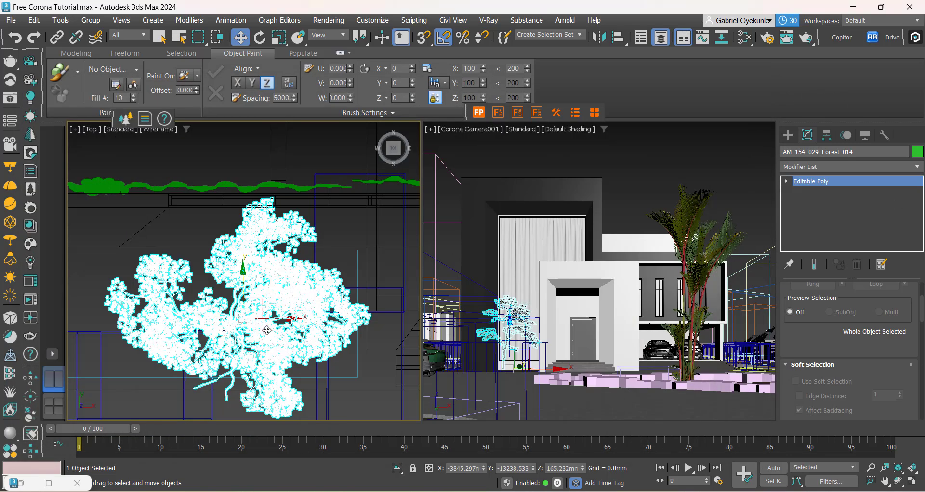
# Scale the tree in front of the curtained window down uniformly to about 29.7% and deselect it.
pyautogui.press('r')
pyautogui.moveTo(252, 305)
pyautogui.mouseDown()
pyautogui.moveTo(256, 324)
pyautogui.moveTo(257, 313)
pyautogui.mouseUp()
pyautogui.scroll(4, 238, 207)
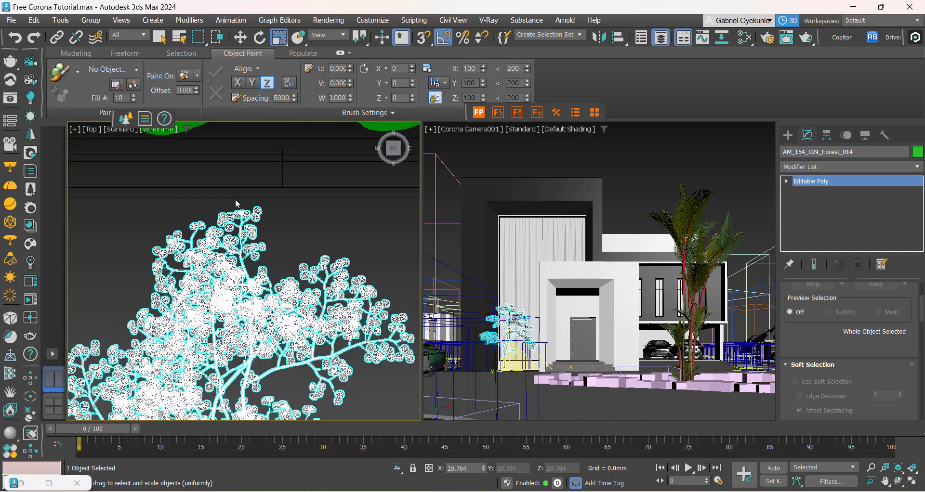
pyautogui.scroll(-2, 266, 228)
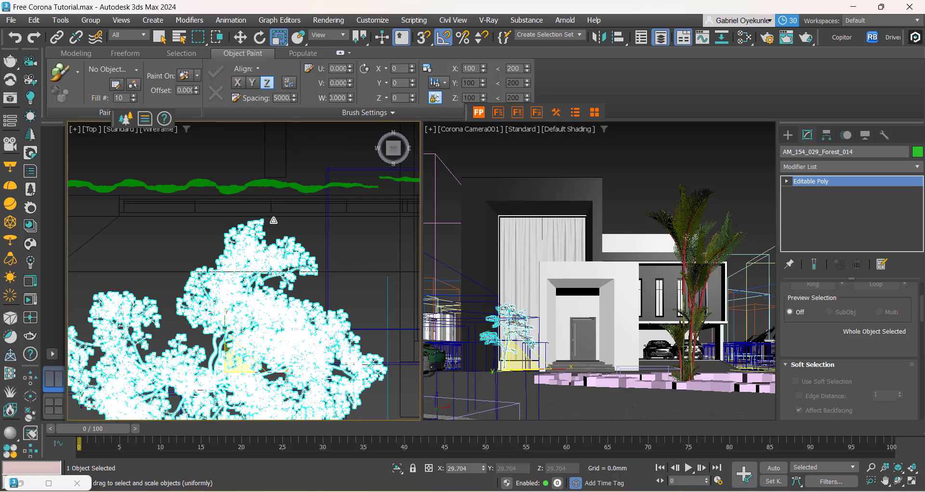
pyautogui.scroll(-3, 274, 220)
pyautogui.click(240, 380)
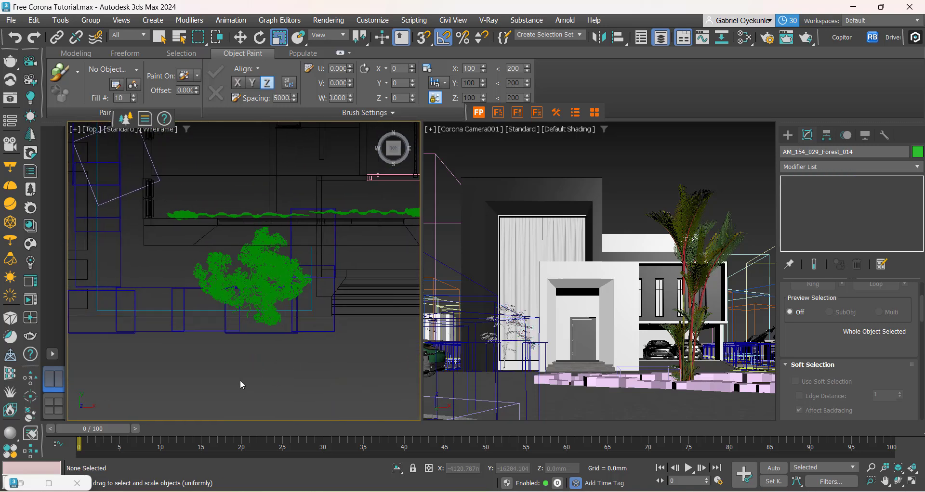
# Locate the wall lamp and garden lamp groups parked far outside the site in the top view.
pyautogui.scroll(-8, 263, 319)
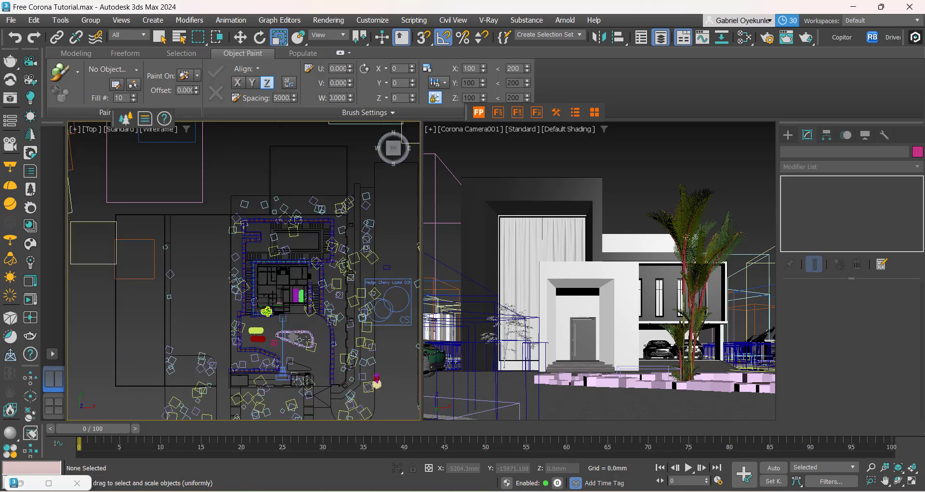
pyautogui.scroll(-4, 263, 319)
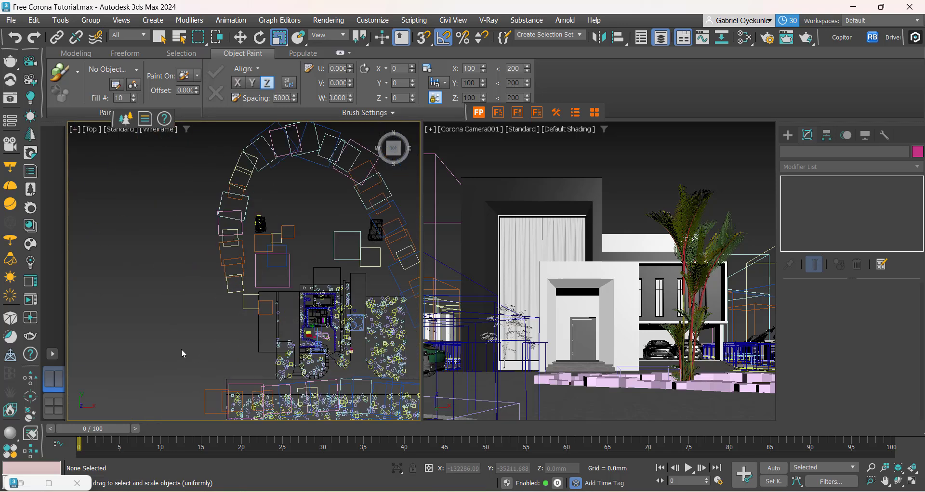
pyautogui.scroll(-10, 181, 352)
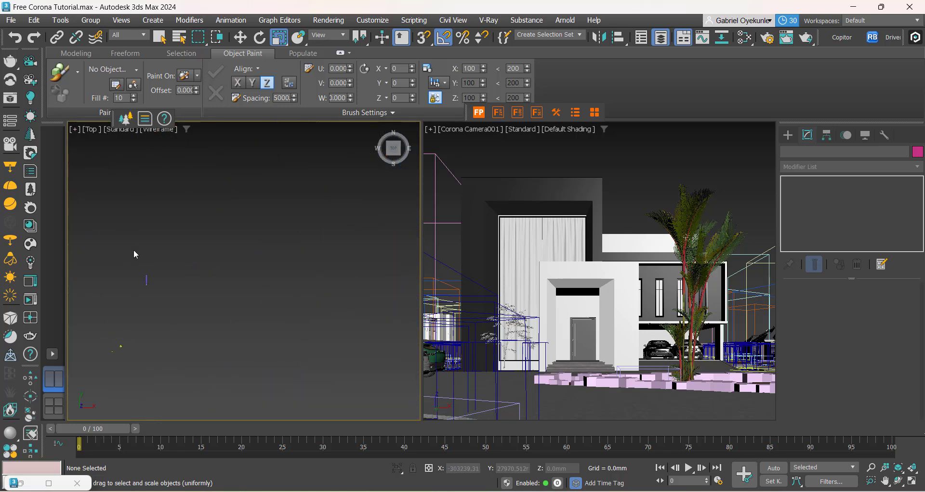
pyautogui.moveTo(136, 255); pyautogui.dragTo(161, 343)
pyautogui.click(121, 345)
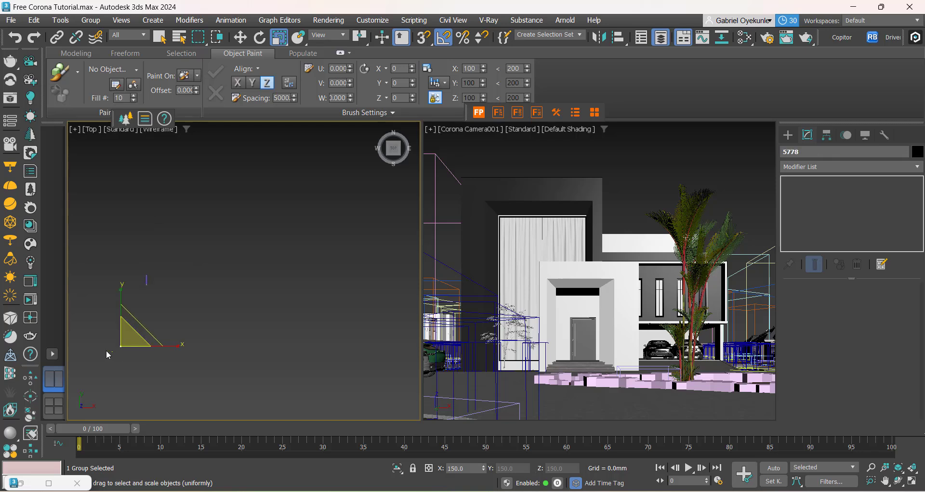
pyautogui.moveTo(117, 361); pyautogui.dragTo(177, 362, button='middle')
pyautogui.scroll(8, 156, 356)
pyautogui.click(198, 311)
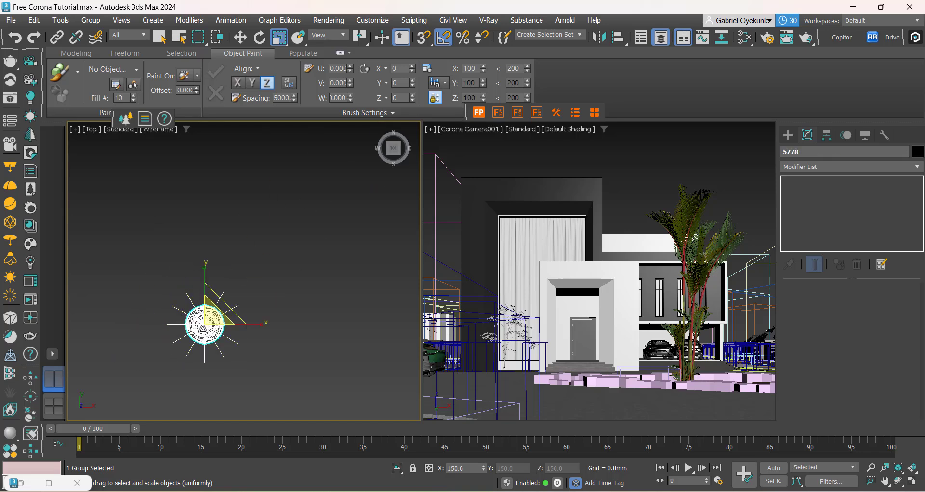
pyautogui.scroll(-6, 227, 313)
pyautogui.click(240, 37)
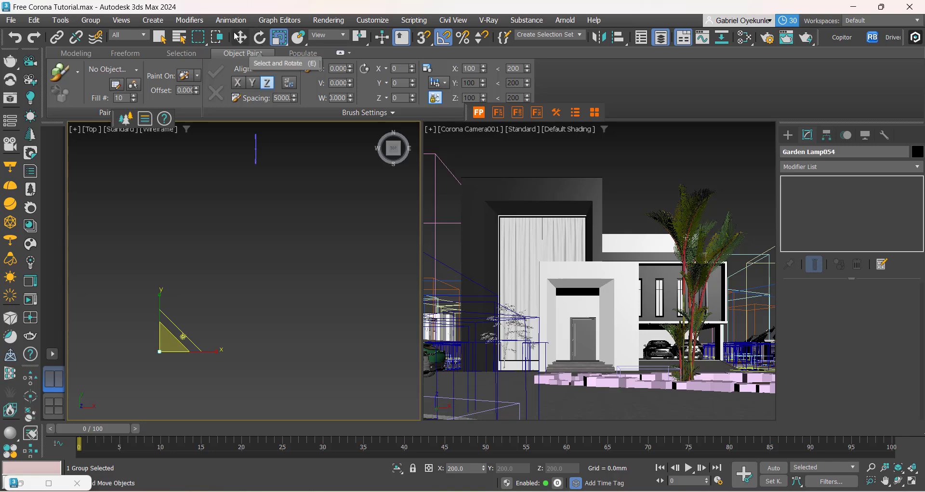
# Check the lamp positions around the entrance in the reference image Approach clone.png.
pyautogui.click(650, 491)
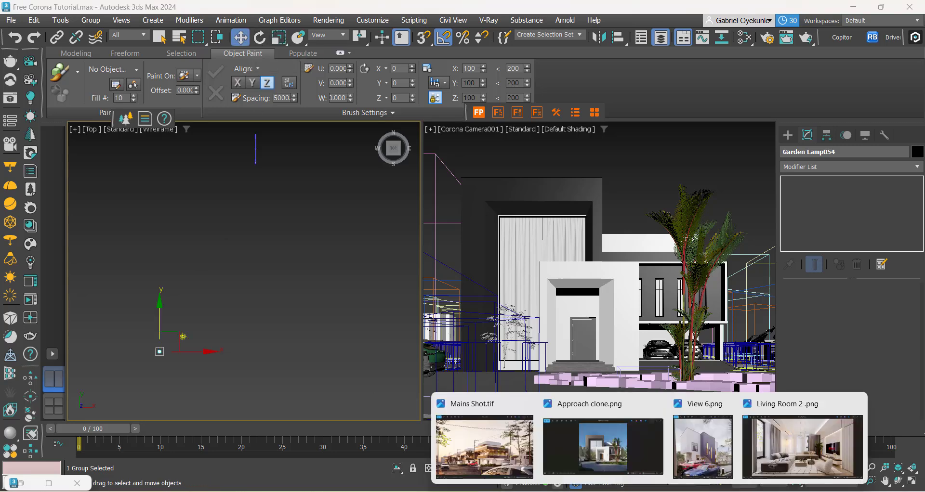
pyautogui.click(618, 455)
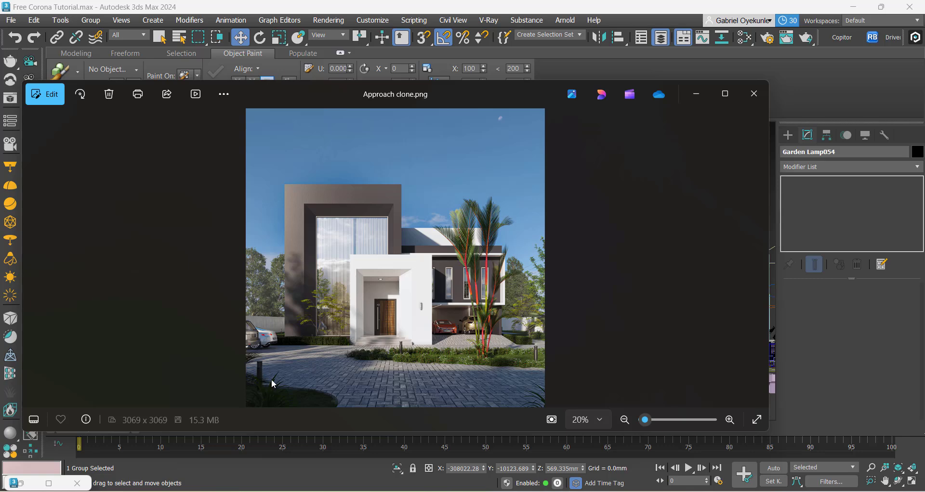
pyautogui.click(703, 99)
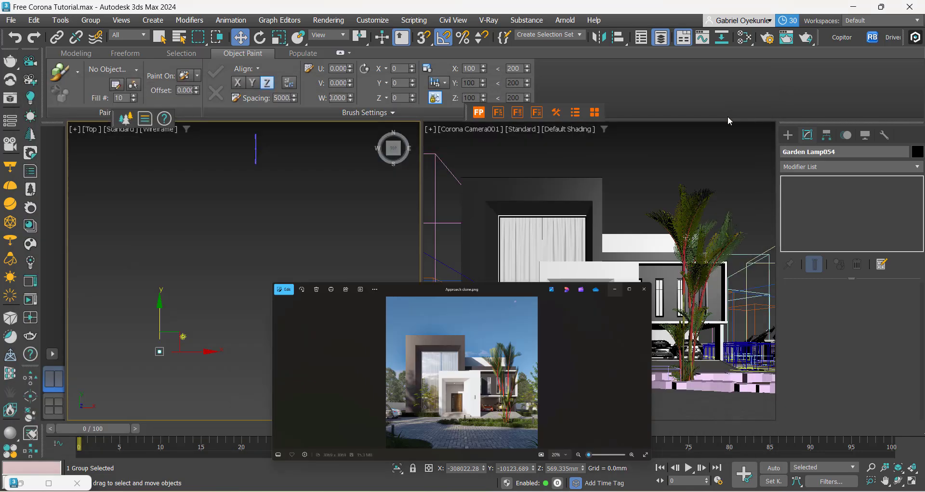
# Move the wall lamp group 5778 from outside the site to the front boundary, about X -9683 mm, Y -34178 mm.
pyautogui.scroll(-3, 159, 343)
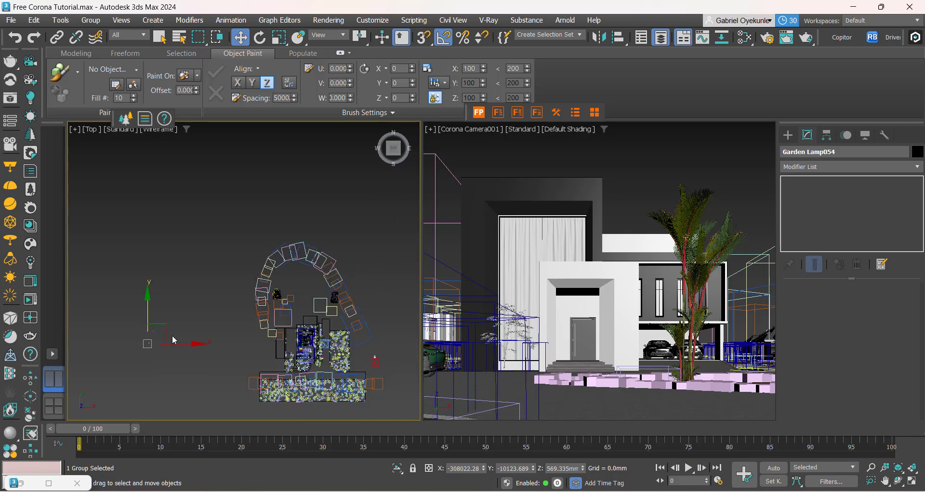
pyautogui.click(153, 343)
pyautogui.click(148, 345)
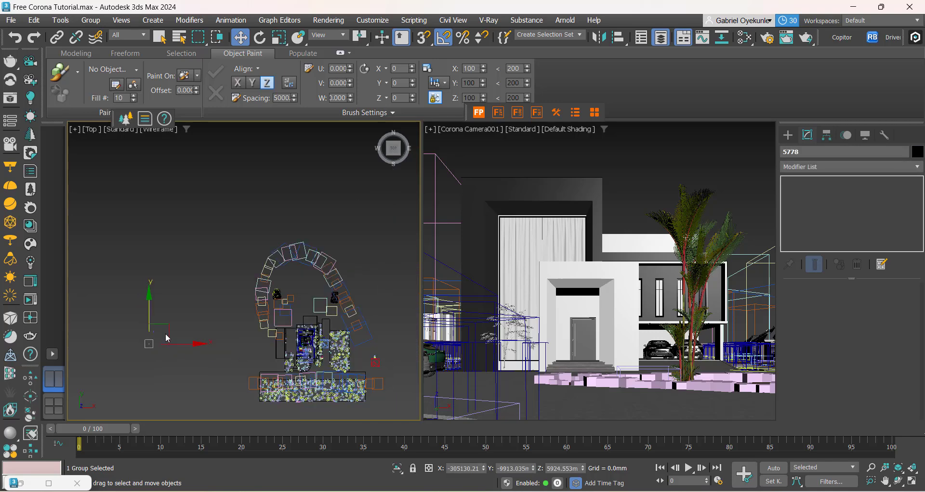
pyautogui.moveTo(172, 334); pyautogui.dragTo(320, 347)
pyautogui.scroll(10, 307, 360)
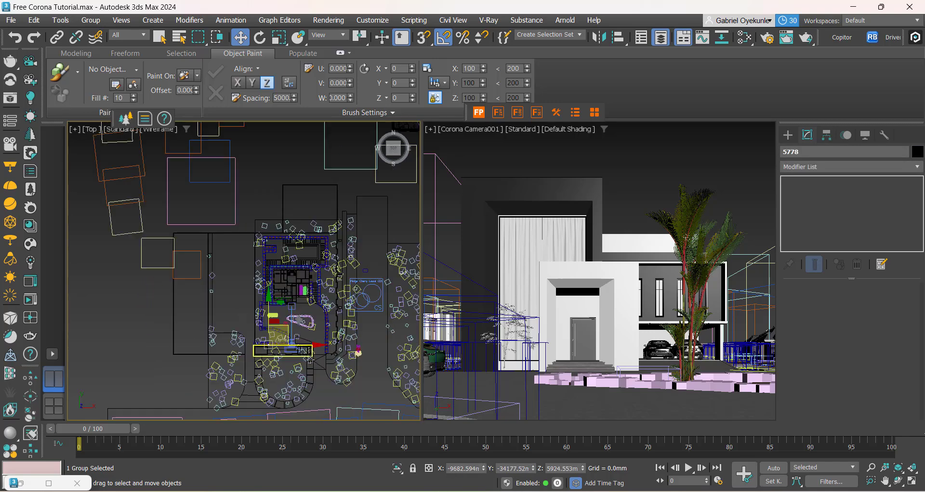
# Move the wall lamp group onto the camera's centre line near the gate, about X 1713 mm, Y -30644 mm.
pyautogui.moveTo(204, 335); pyautogui.dragTo(248, 402, button='middle')
pyautogui.scroll(3, 252, 378)
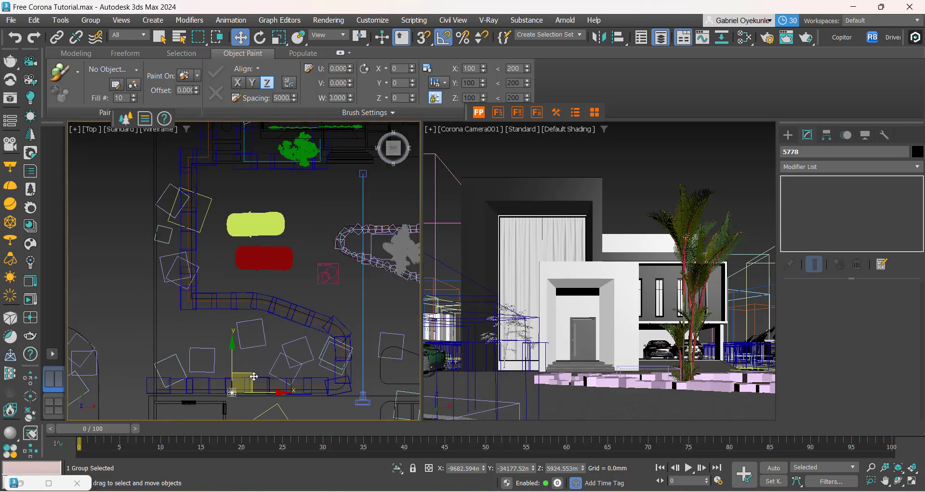
pyautogui.moveTo(252, 375); pyautogui.dragTo(348, 339)
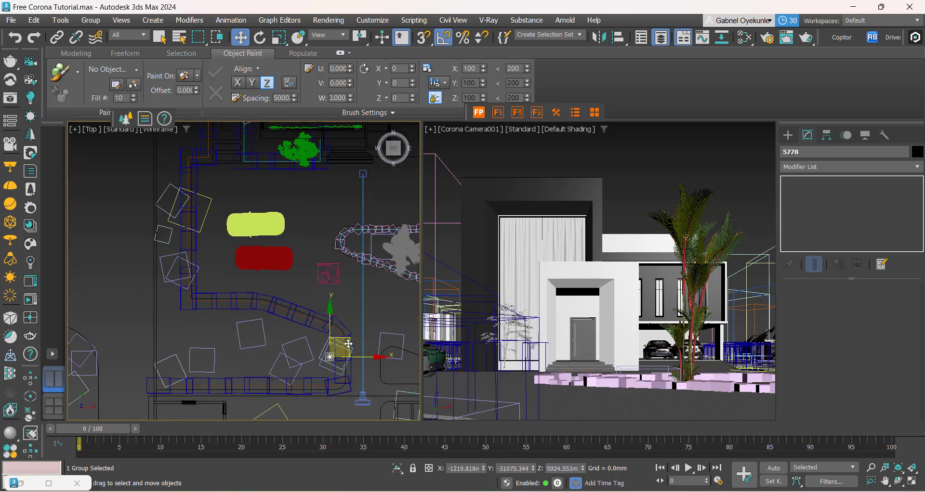
pyautogui.moveTo(357, 359); pyautogui.dragTo(274, 356, button='middle')
pyautogui.scroll(2, 253, 363)
pyautogui.scroll(3, 267, 352)
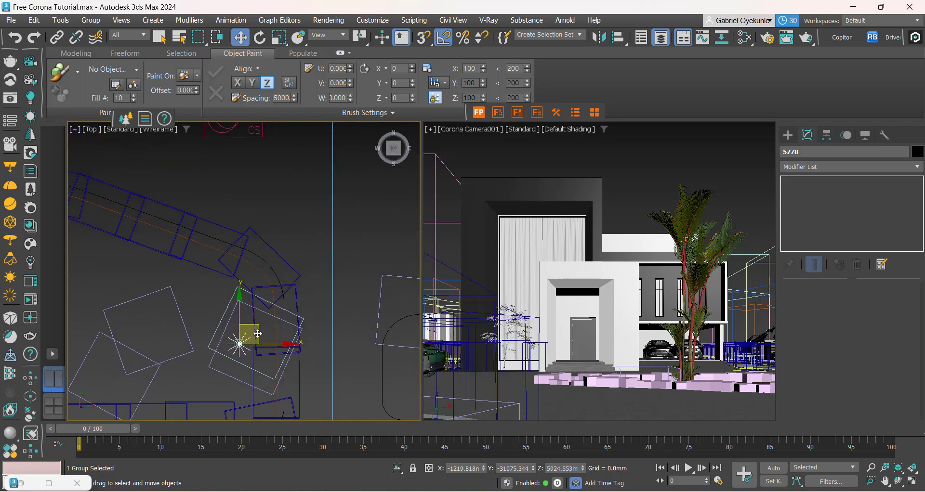
pyautogui.moveTo(258, 333); pyautogui.dragTo(353, 320)
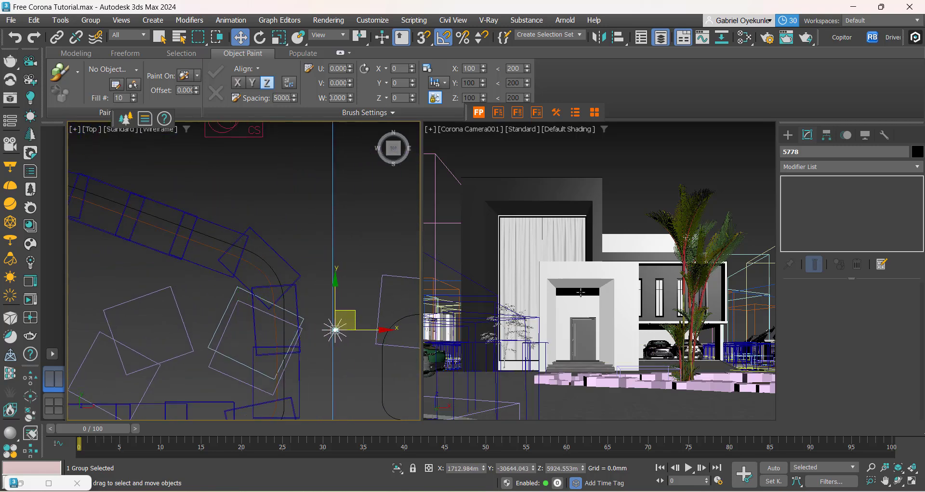
# Inspect the wall lamp group in the front view and return to the top view.
pyautogui.rightClick(580, 293)
pyautogui.scroll(-4, 309, 361)
pyautogui.moveTo(327, 355); pyautogui.dragTo(297, 301, button='middle')
pyautogui.scroll(2, 297, 303)
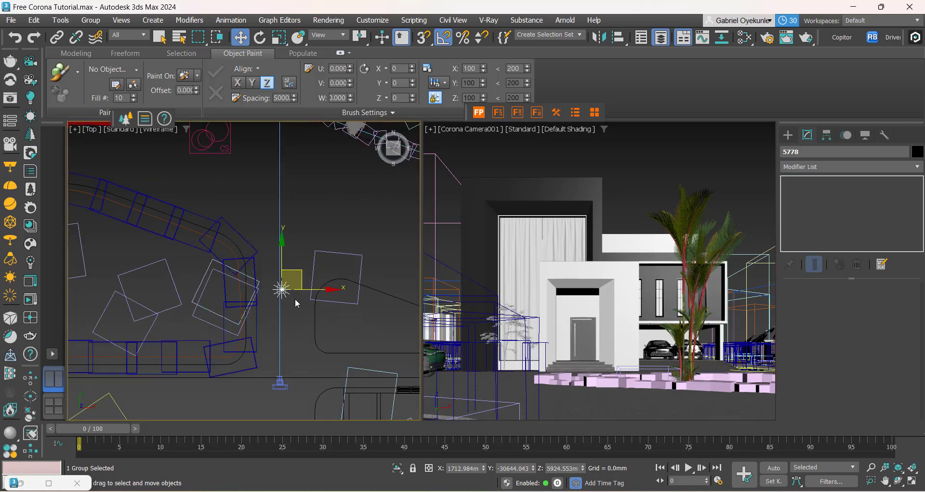
pyautogui.moveTo(295, 331); pyautogui.dragTo(263, 345, button='middle')
pyautogui.scroll(2, 263, 345)
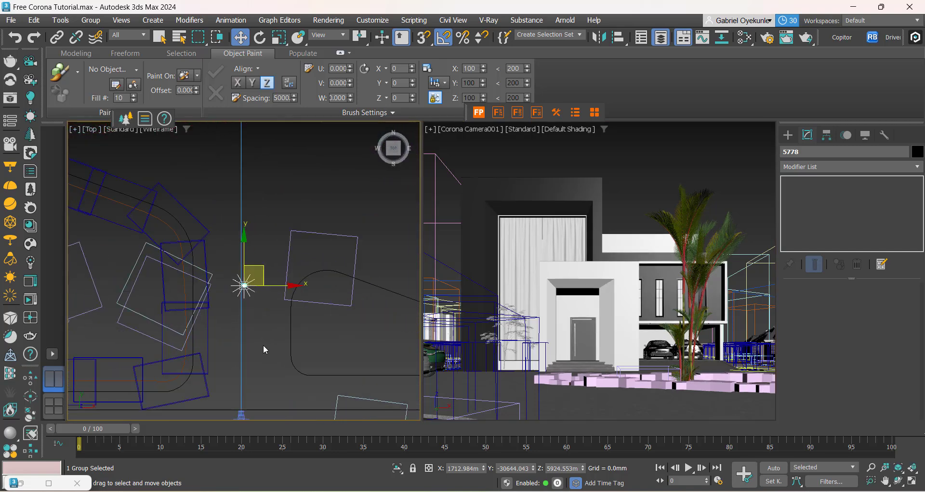
pyautogui.press('f')
pyautogui.scroll(3, 263, 345)
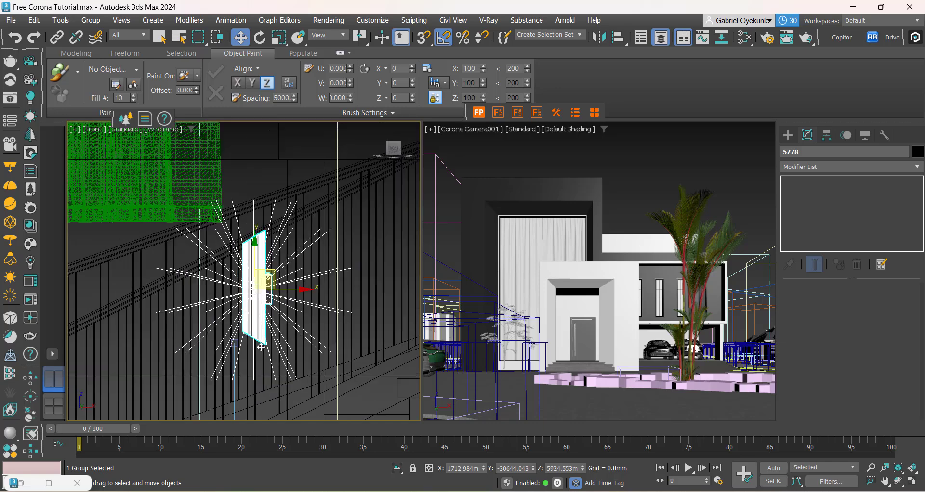
pyautogui.scroll(-2, 263, 345)
pyautogui.scroll(-3, 259, 306)
pyautogui.press('t')
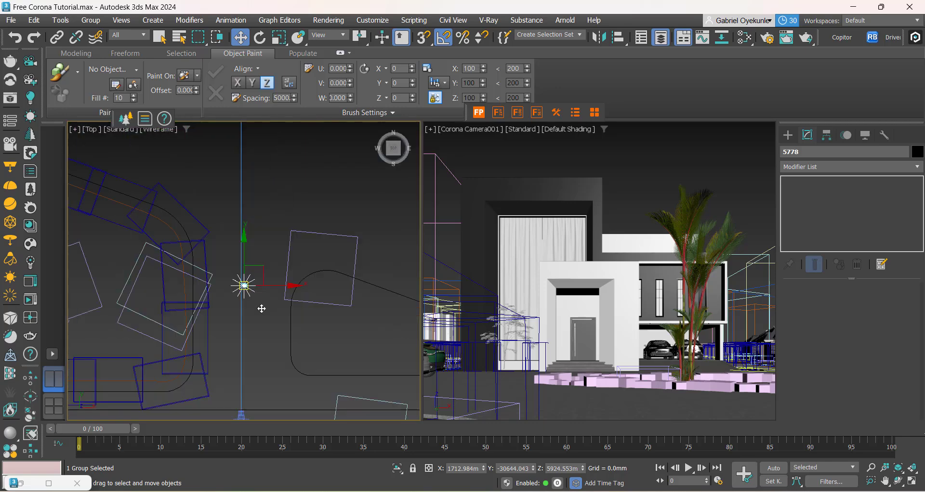
# Move the wall lamp to the entrance portal, about X 2713 mm, Y -13174 mm, and rotate it to 0° about Z.
pyautogui.scroll(-3, 260, 310)
pyautogui.scroll(3, 285, 363)
pyautogui.moveTo(284, 363); pyautogui.dragTo(305, 195)
pyautogui.scroll(5, 239, 298)
pyautogui.scroll(4, 240, 297)
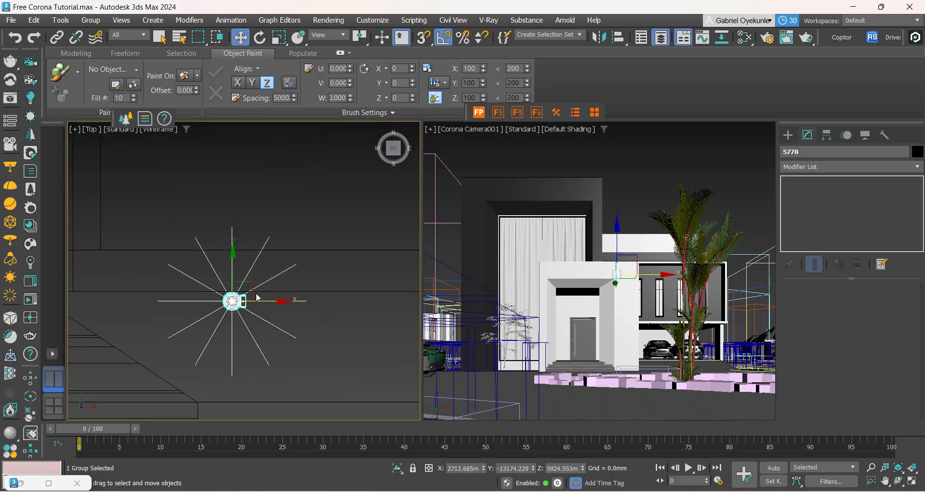
pyautogui.press('e')
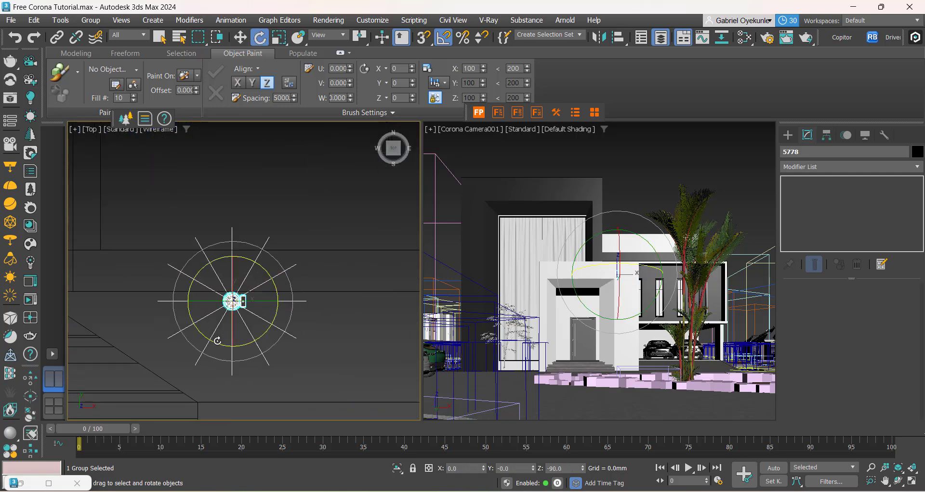
pyautogui.moveTo(218, 341); pyautogui.dragTo(265, 339)
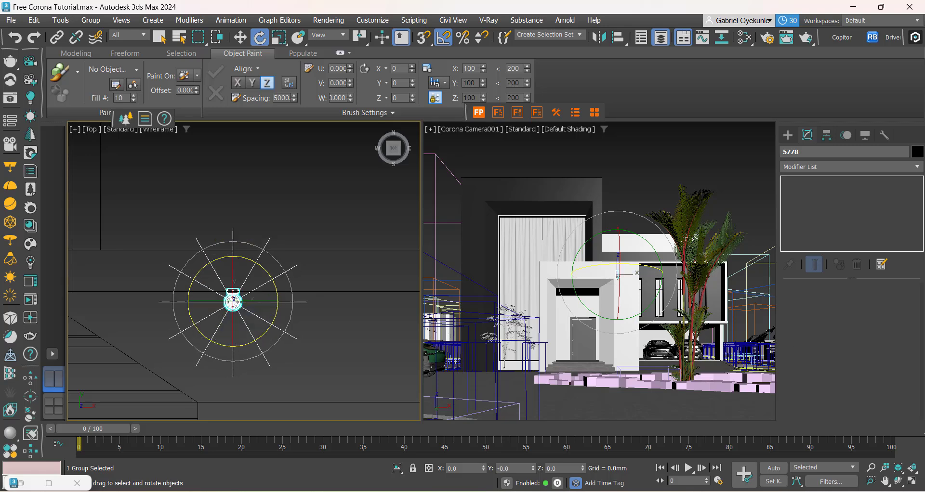
# Isolate the wall lamp together with the white entrance portal, and reselect only the lamp.
pyautogui.keyDown('ctrl'); pyautogui.click(624, 341); pyautogui.keyUp('ctrl')
pyautogui.rightClick(624, 341)
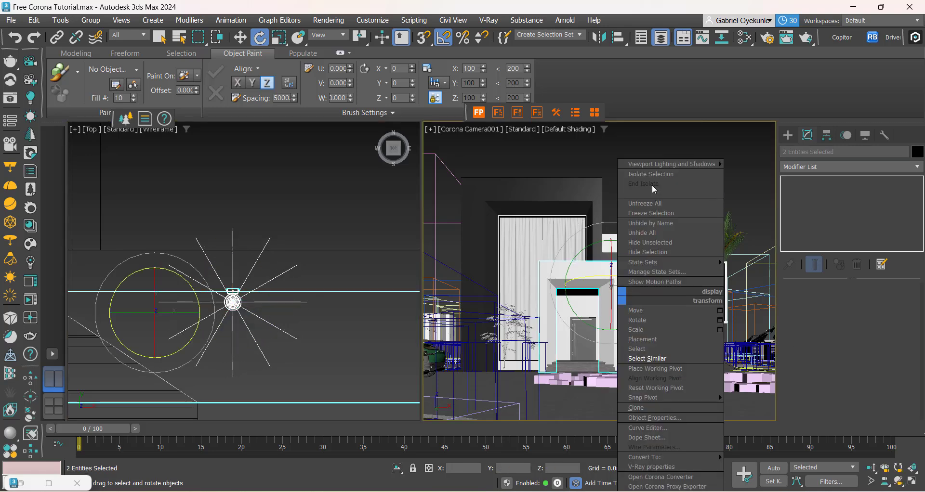
pyautogui.click(647, 174)
pyautogui.click(273, 354)
pyautogui.click(233, 293)
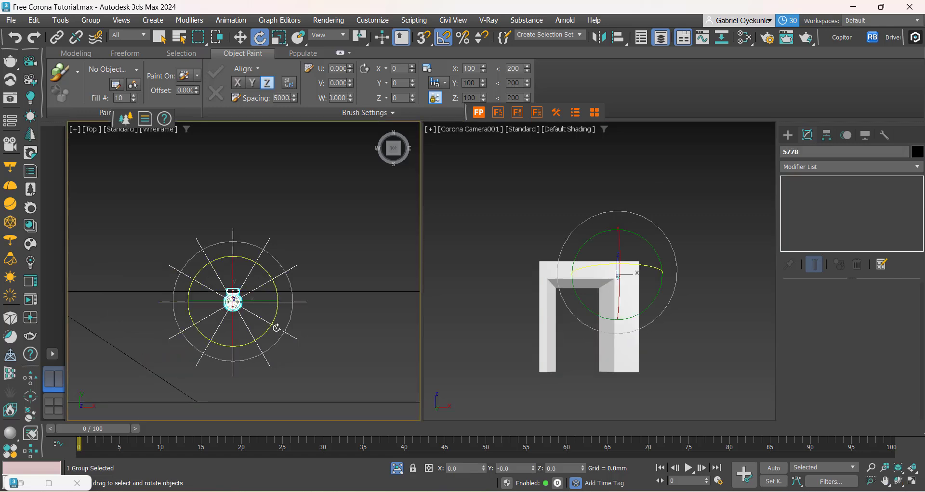
# Move the wall lamp against the portal's front face on its wide pier, about X 3179 mm, Y -13779 mm.
pyautogui.press('w')
pyautogui.scroll(-4, 254, 310)
pyautogui.moveTo(265, 288); pyautogui.dragTo(288, 320)
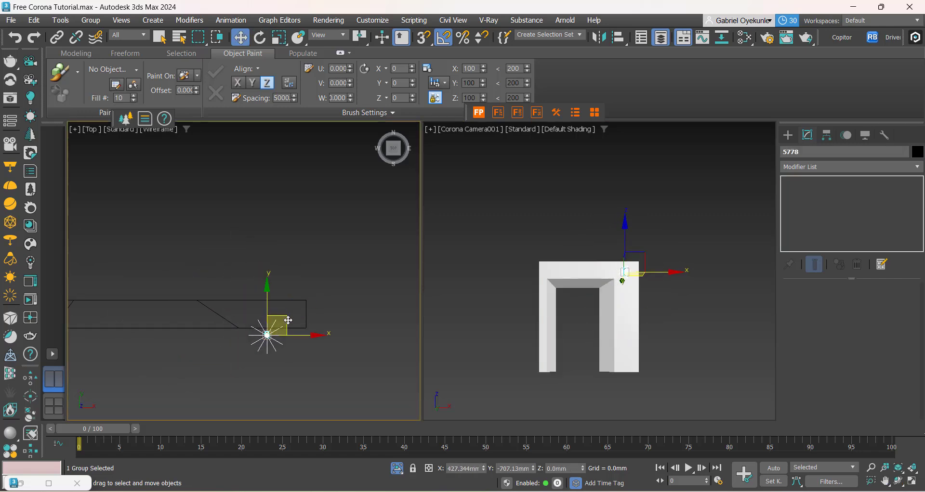
pyautogui.scroll(12, 268, 337)
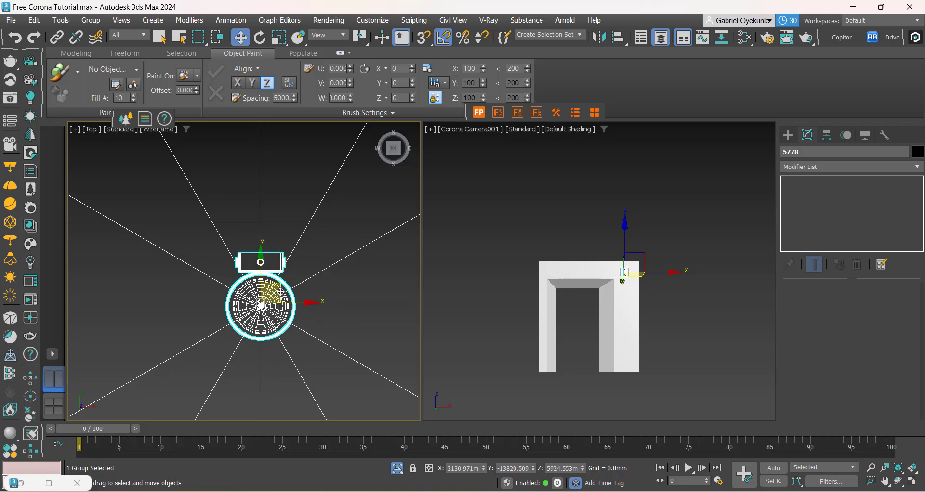
pyautogui.moveTo(281, 291); pyautogui.dragTo(321, 278)
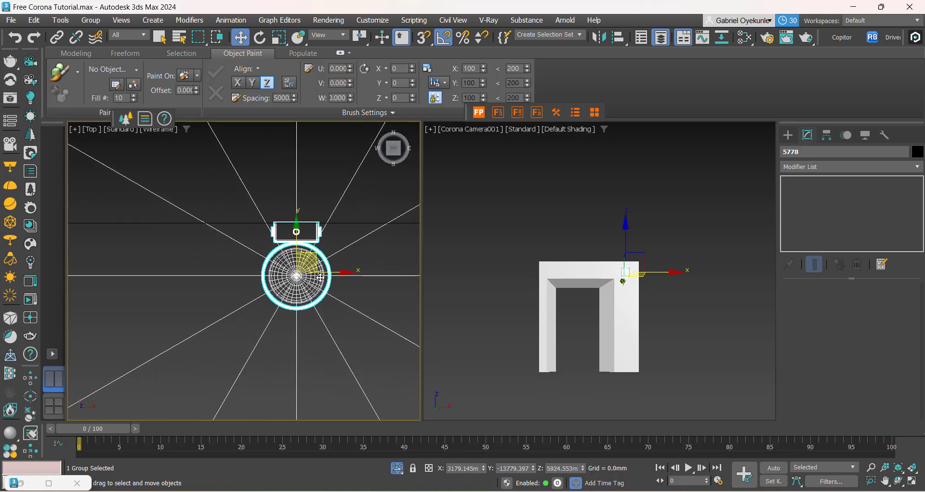
# Lower the wall lamp along the portal's wide pier in the front view to about Z 3685 mm.
pyautogui.press('f')
pyautogui.scroll(9, 283, 306)
pyautogui.scroll(-8, 286, 295)
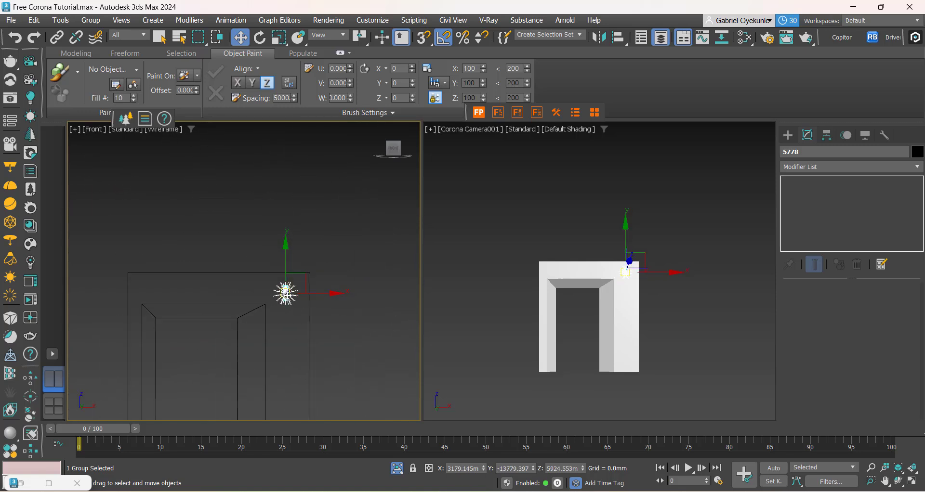
pyautogui.moveTo(295, 332); pyautogui.dragTo(307, 285, button='middle')
pyautogui.scroll(4, 294, 243)
pyautogui.moveTo(302, 210); pyautogui.dragTo(311, 303)
pyautogui.moveTo(318, 346); pyautogui.dragTo(311, 309, button='middle')
pyautogui.scroll(4, 311, 308)
pyautogui.scroll(-4, 289, 299)
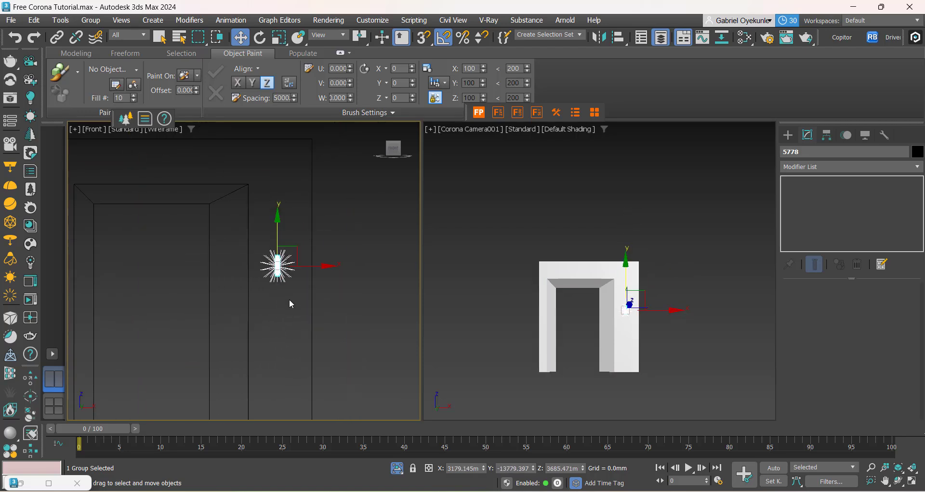
# Centre the wall lamp across the portal's wide pier at about X 3304 mm and lower it to about Z 3276 mm.
pyautogui.moveTo(280, 237); pyautogui.dragTo(308, 275)
pyautogui.scroll(2, 293, 284)
pyautogui.scroll(-4, 285, 321)
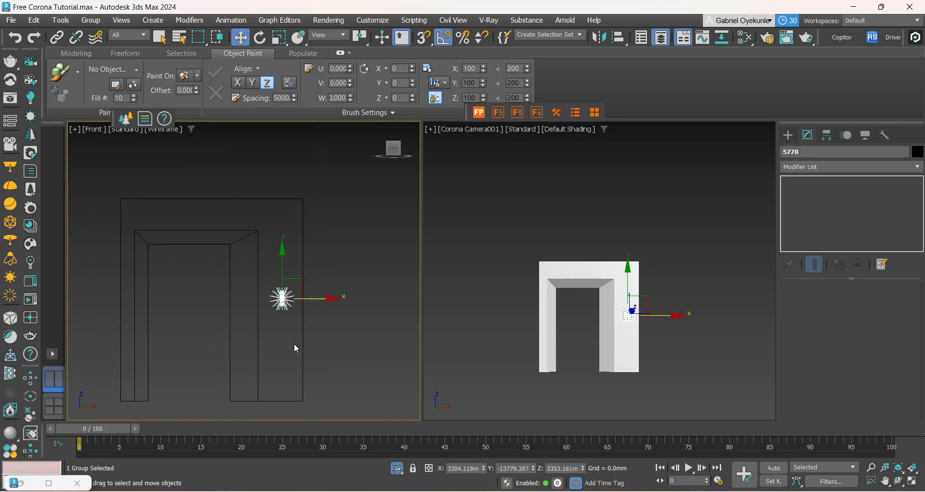
pyautogui.moveTo(294, 343); pyautogui.dragTo(325, 326, button='middle')
pyautogui.scroll(2, 319, 300)
pyautogui.moveTo(308, 234); pyautogui.dragTo(309, 238)
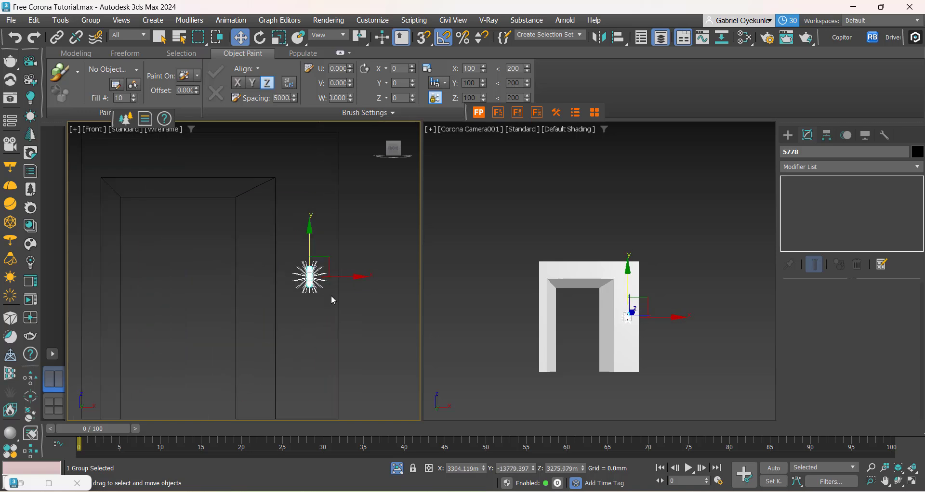
# Check the wall lamp against the pier from above and end the isolation to show the whole scene.
pyautogui.press('t')
pyautogui.scroll(5, 352, 306)
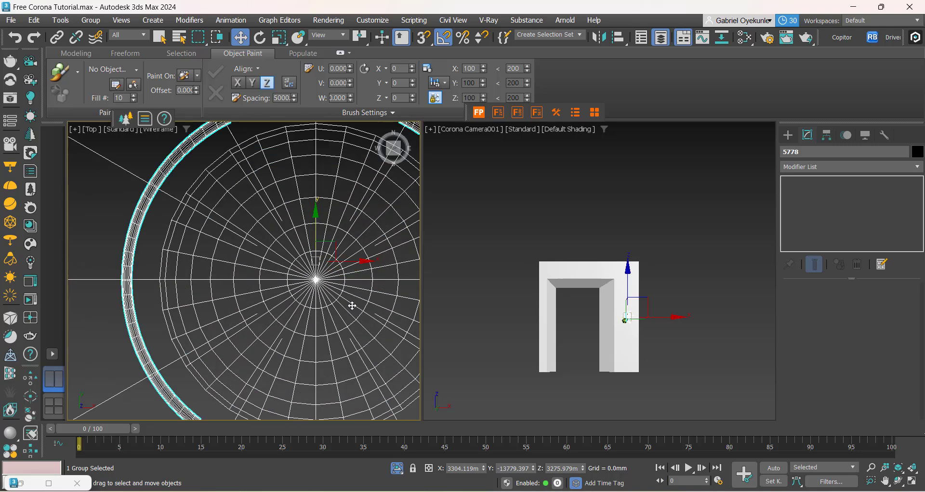
pyautogui.scroll(-6, 245, 306)
pyautogui.scroll(4, 246, 293)
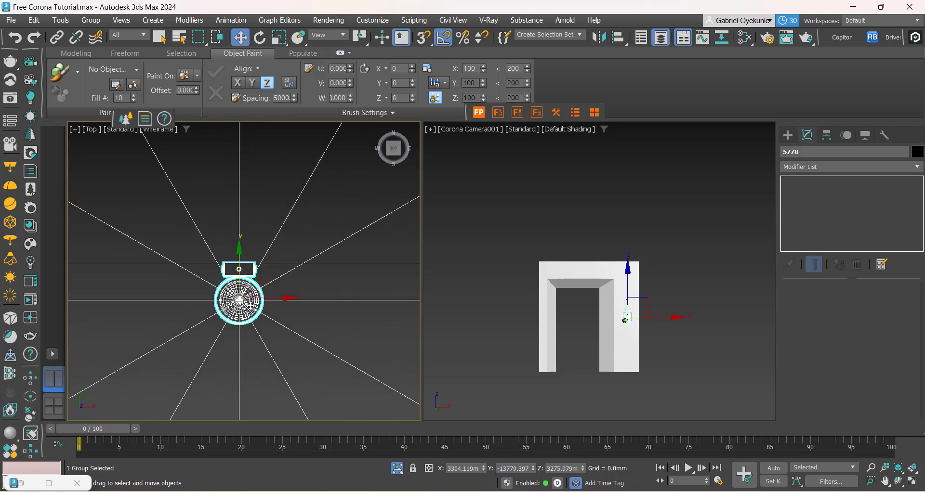
pyautogui.scroll(-3, 251, 306)
pyautogui.rightClick(298, 225)
pyautogui.click(332, 120)
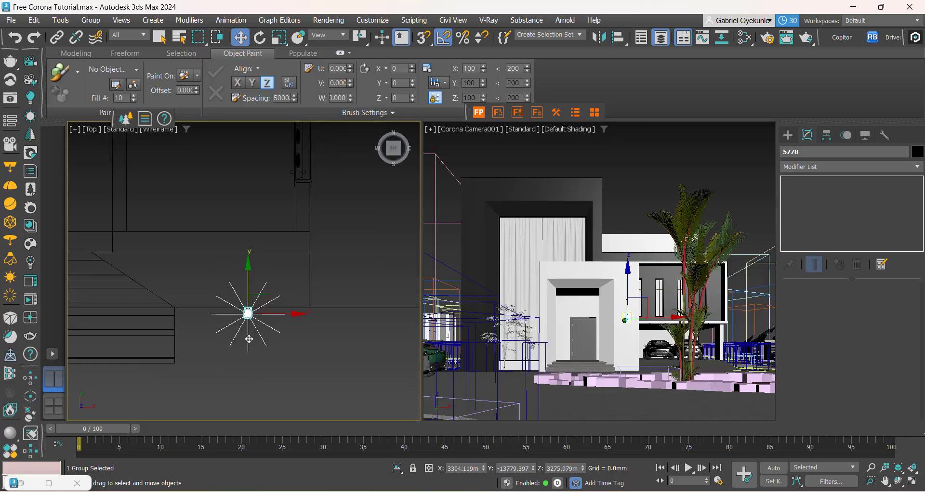
# Move the garden lamp from outside the site into the stone-edged planting bed, about X 1214 mm, Y -21122 mm.
pyautogui.scroll(-8, 248, 339)
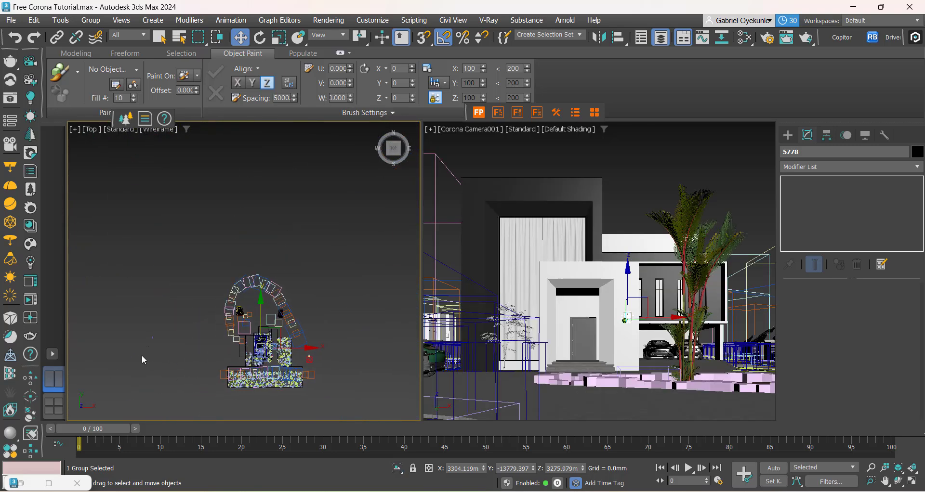
pyautogui.scroll(3, 145, 359)
pyautogui.scroll(-3, 146, 366)
pyautogui.moveTo(201, 327); pyautogui.dragTo(253, 365)
pyautogui.scroll(-5, 169, 365)
pyautogui.scroll(3, 233, 360)
pyautogui.scroll(10, 233, 360)
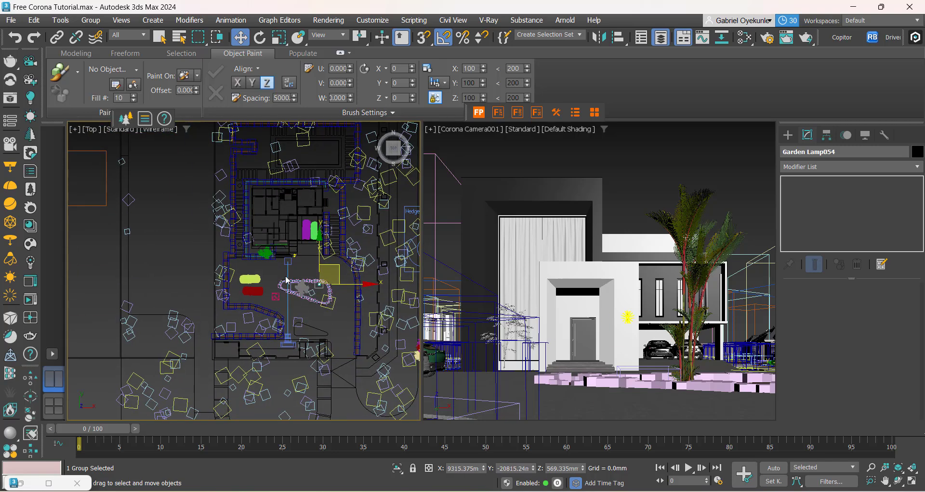
pyautogui.moveTo(348, 258); pyautogui.dragTo(216, 266)
pyautogui.scroll(5, 210, 268)
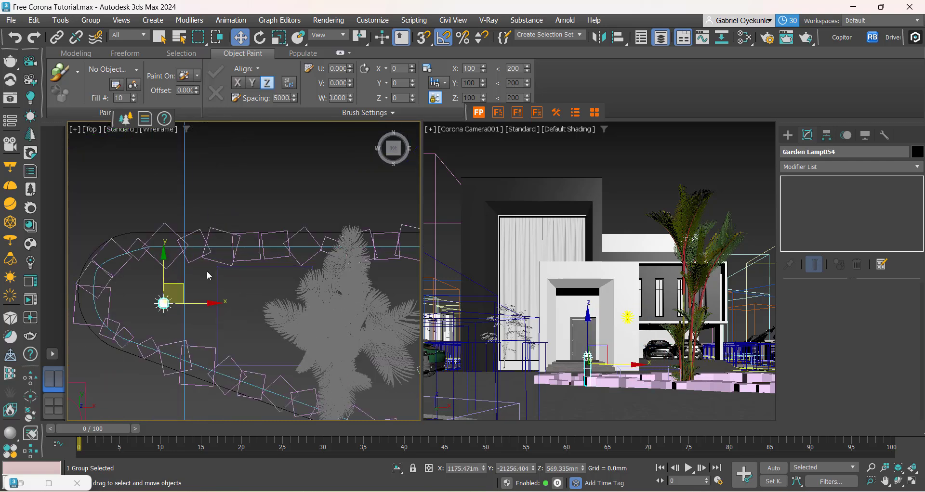
pyautogui.moveTo(197, 327); pyautogui.dragTo(199, 318)
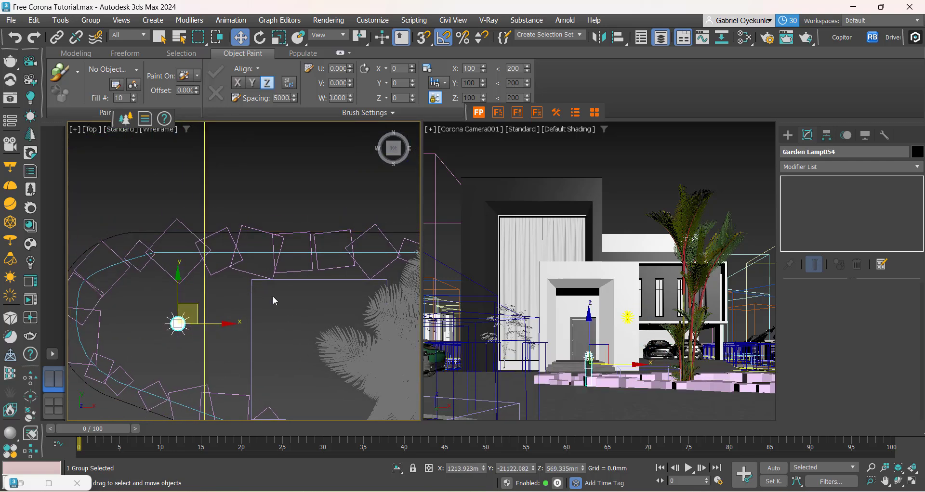
pyautogui.rightClick(280, 38)
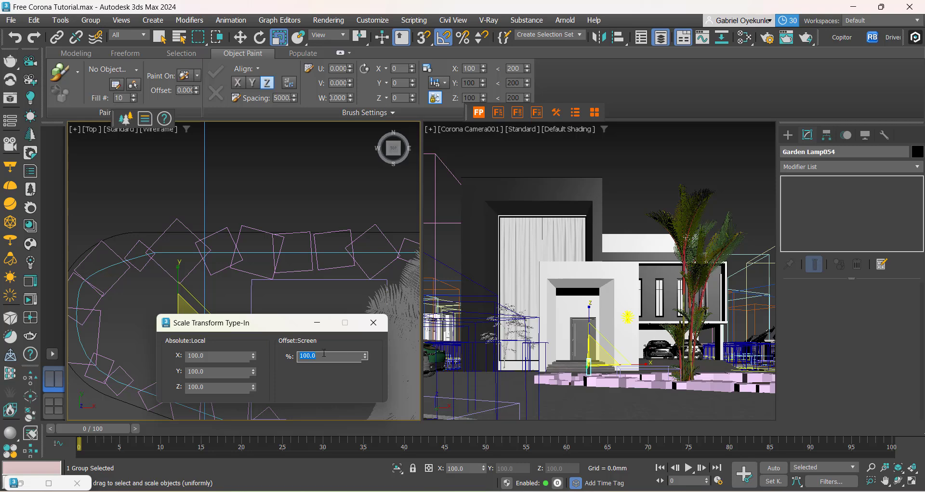
pyautogui.click(378, 318)
pyautogui.scroll(3, 226, 357)
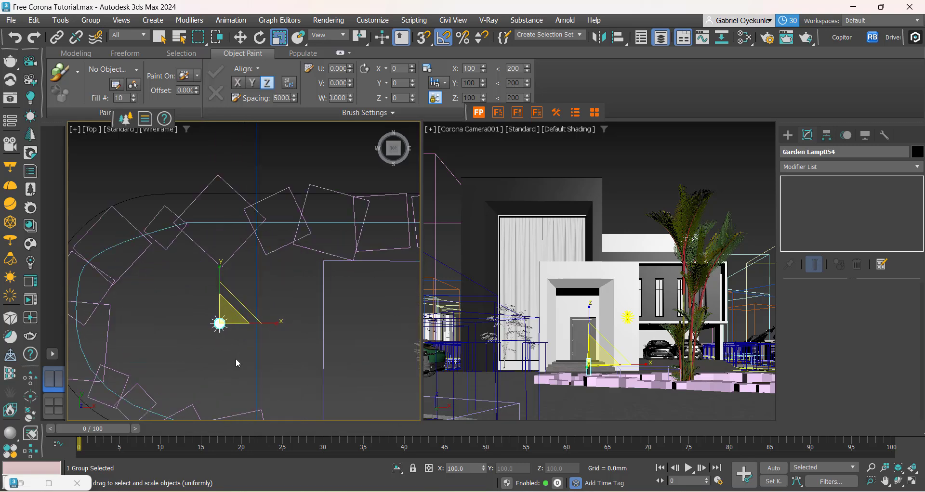
# Frame the garden lamp in the front view and lower it toward the ground, to about Z 186 mm.
pyautogui.press('f')
pyautogui.press('z')
pyautogui.scroll(-5, 236, 370)
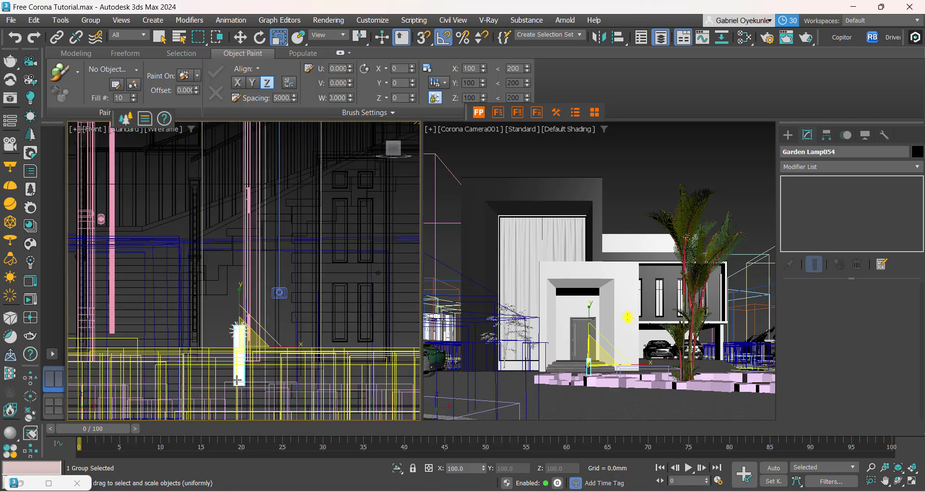
pyautogui.moveTo(244, 383); pyautogui.dragTo(269, 336, button='middle')
pyautogui.press('w')
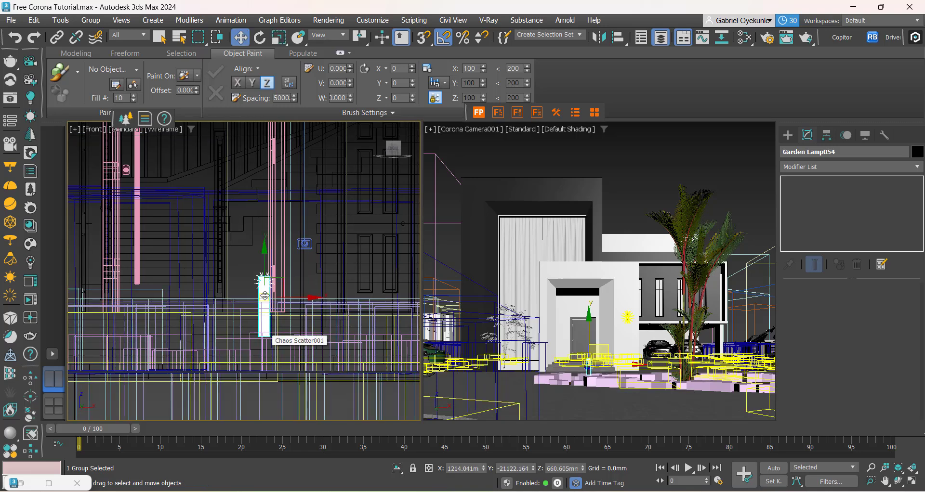
pyautogui.moveTo(263, 272); pyautogui.dragTo(261, 304)
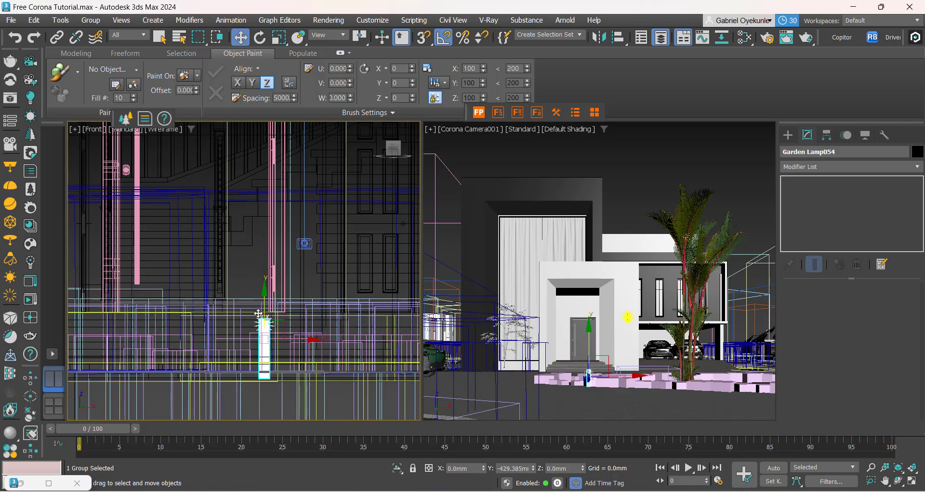
# Scale the garden lamp uniformly to 150% and raise it to stand on the ground, about Z 354 mm.
pyautogui.rightClick(279, 37)
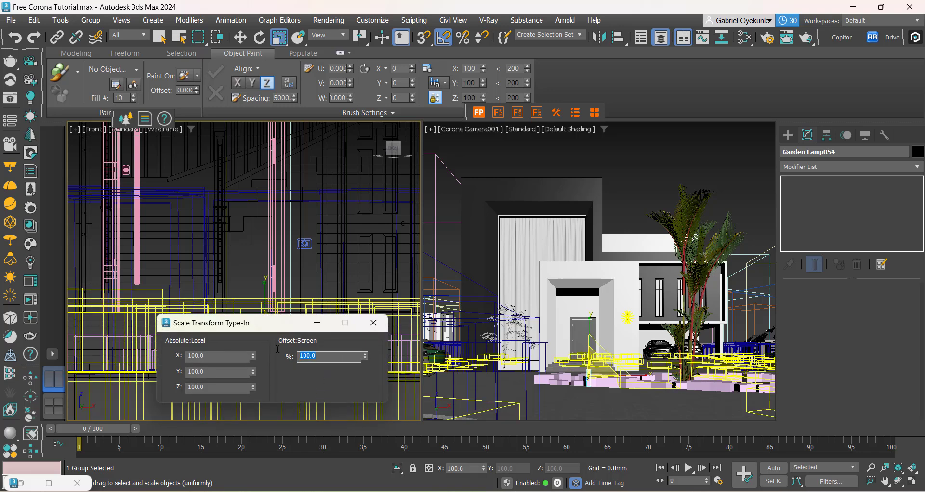
pyautogui.press('Return')
pyautogui.click(374, 322)
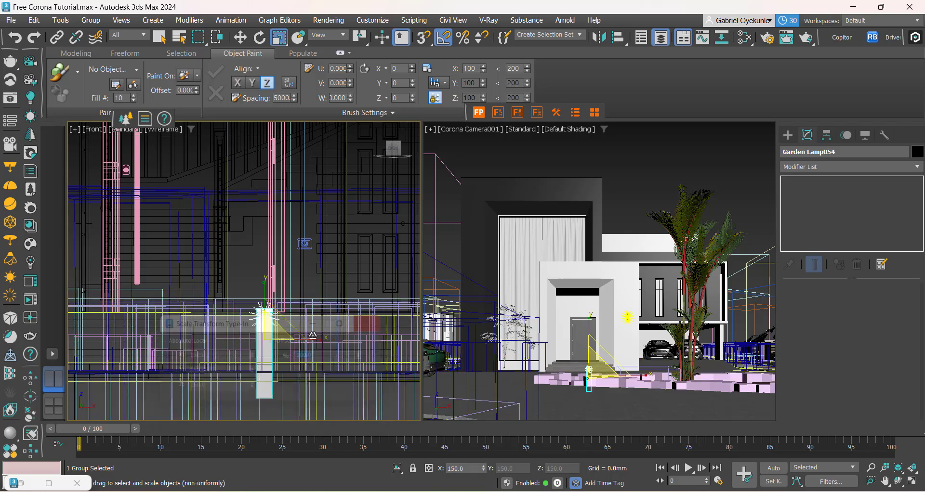
pyautogui.scroll(3, 273, 391)
pyautogui.press('w')
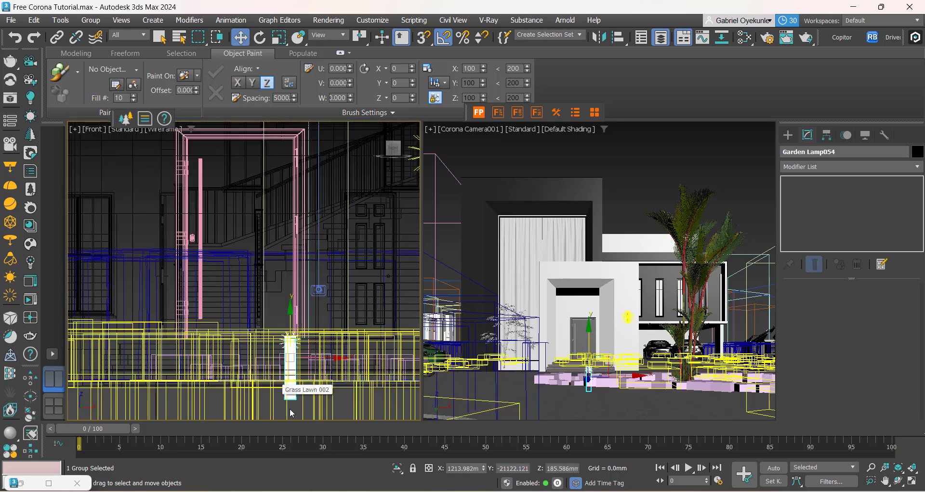
pyautogui.scroll(5, 285, 411)
pyautogui.moveTo(311, 228); pyautogui.dragTo(312, 197)
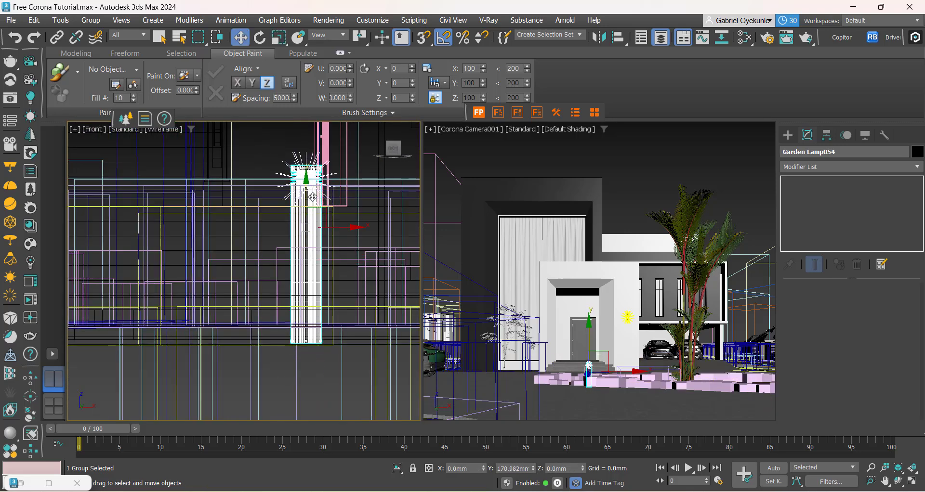
pyautogui.moveTo(300, 268); pyautogui.dragTo(273, 323, button='middle')
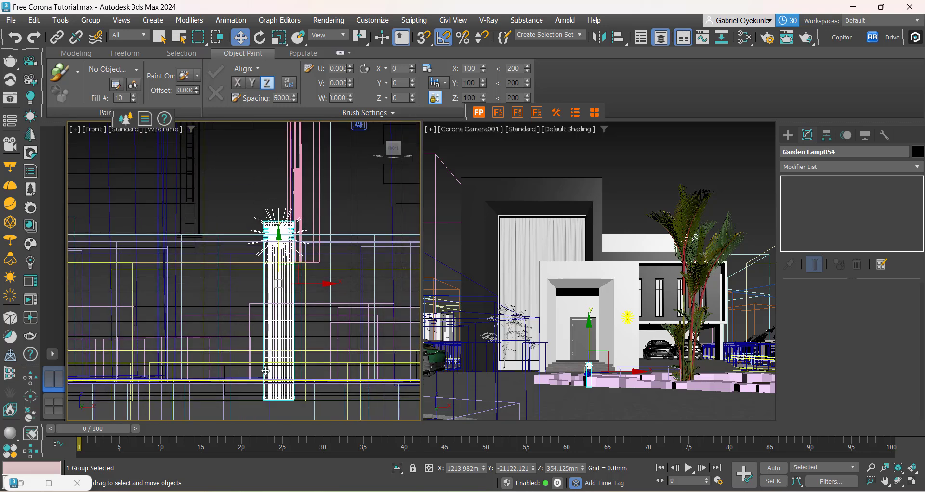
# Shift the garden lamp slightly within the planting bed in the top view, to about X 1298 mm, Y -21067 mm.
pyautogui.press('t')
pyautogui.scroll(-5, 258, 374)
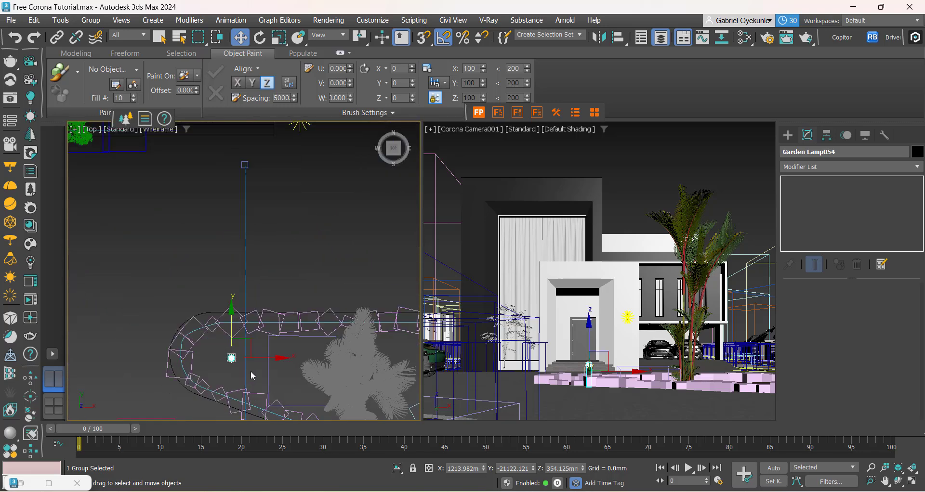
pyautogui.scroll(2, 250, 371)
pyautogui.moveTo(246, 349); pyautogui.dragTo(251, 346)
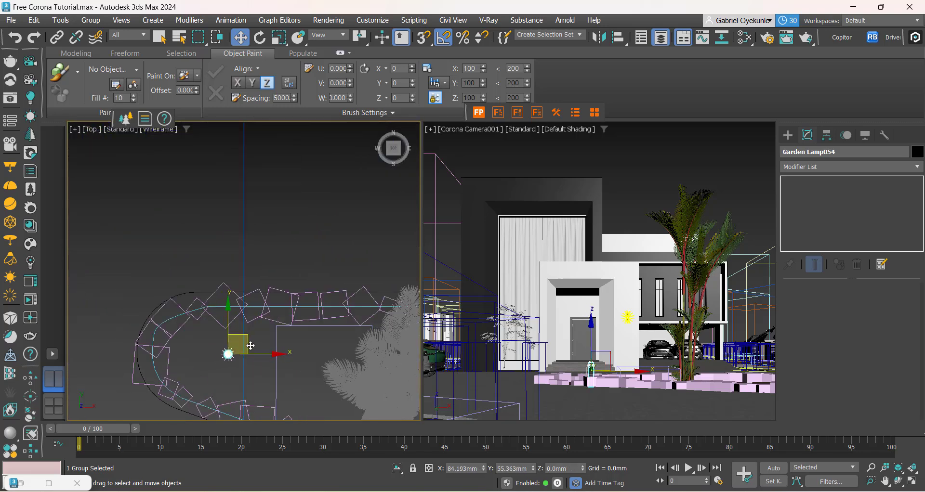
pyautogui.scroll(-6, 251, 346)
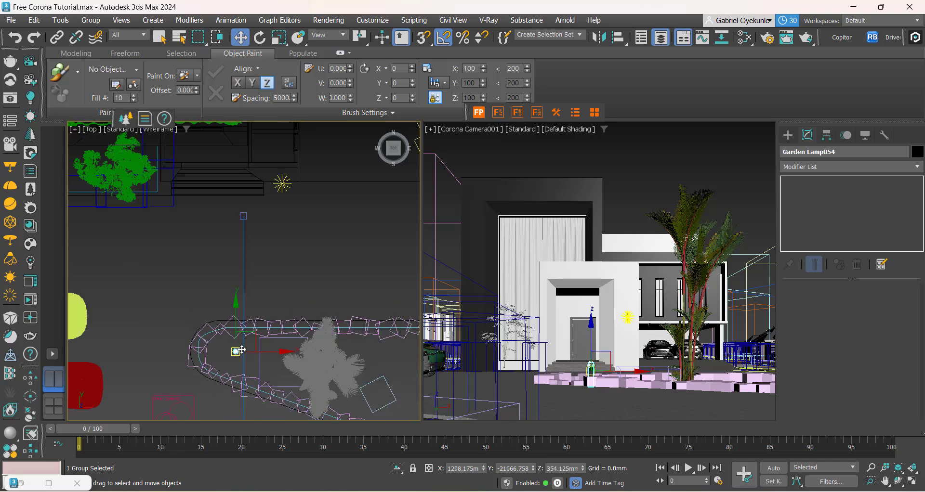
# Try to clone the garden lamp as an independent copy beyond the palm, about X 7108 mm, Y -22760 mm.
pyautogui.moveTo(254, 349); pyautogui.dragTo(188, 306, button='middle')
pyautogui.scroll(4, 190, 308)
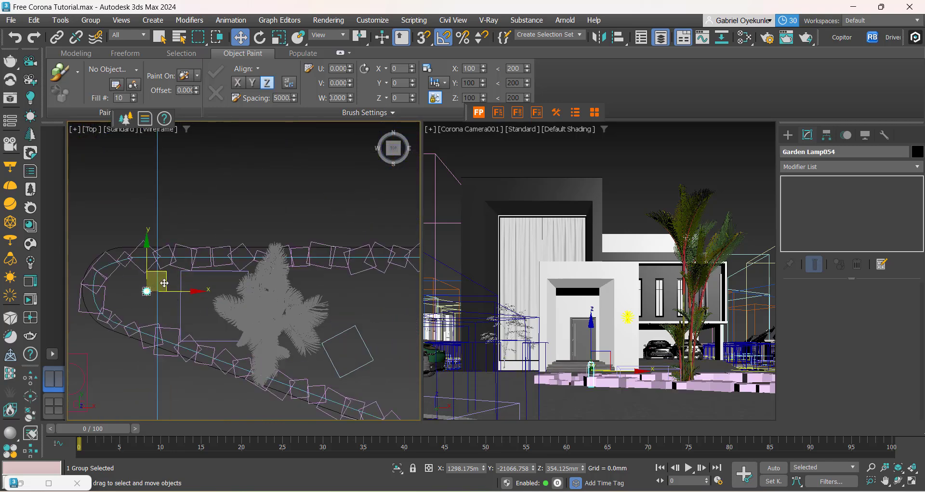
pyautogui.moveTo(164, 283)
pyautogui.keyDown('shift'); pyautogui.mouseDown()
pyautogui.moveTo(349, 325)
pyautogui.moveTo(354, 338)
pyautogui.mouseUp(); pyautogui.keyUp('shift')
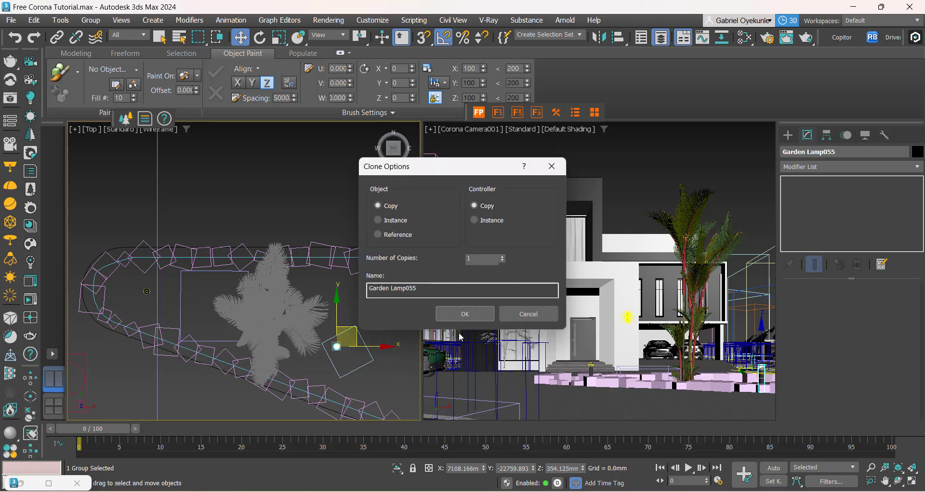
pyautogui.click(465, 313)
pyautogui.scroll(-3, 341, 345)
# Clone the original garden lamp as an instance on the palm's other side, about X 7079 mm, Y -22626 mm.
pyautogui.click(276, 322)
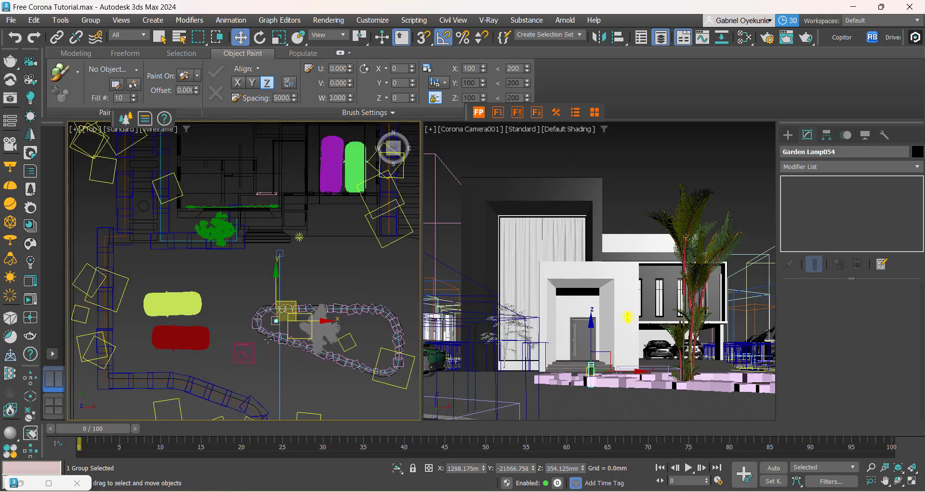
pyautogui.scroll(3, 252, 322)
pyautogui.moveTo(315, 321); pyautogui.dragTo(215, 292, button='middle')
pyautogui.moveTo(215, 285)
pyautogui.keyDown('shift'); pyautogui.mouseDown()
pyautogui.moveTo(315, 309)
pyautogui.moveTo(306, 306)
pyautogui.mouseUp(); pyautogui.keyUp('shift')
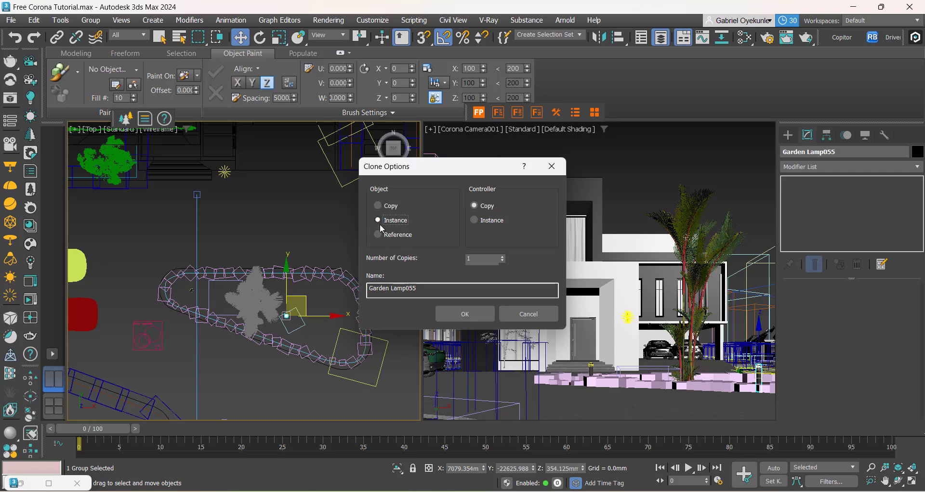
pyautogui.click(466, 314)
# Clone the new garden lamp as an instance beside the hedge near the parked cars, about X 16212 mm, Y -13314 mm.
pyautogui.scroll(-4, 336, 366)
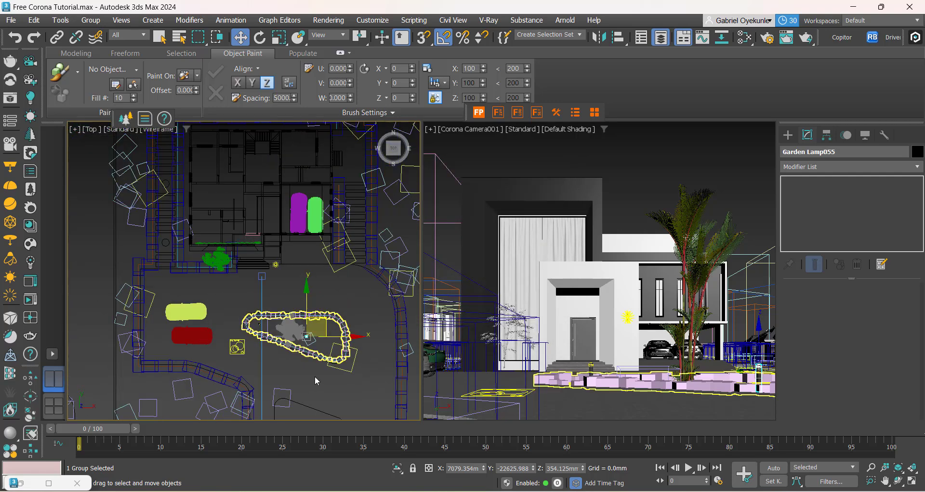
pyautogui.scroll(6, 311, 368)
pyautogui.scroll(-3, 320, 313)
pyautogui.moveTo(333, 313); pyautogui.dragTo(260, 399, button='middle')
pyautogui.scroll(-3, 289, 388)
pyautogui.scroll(2, 285, 386)
pyautogui.moveTo(246, 385); pyautogui.dragTo(338, 278)
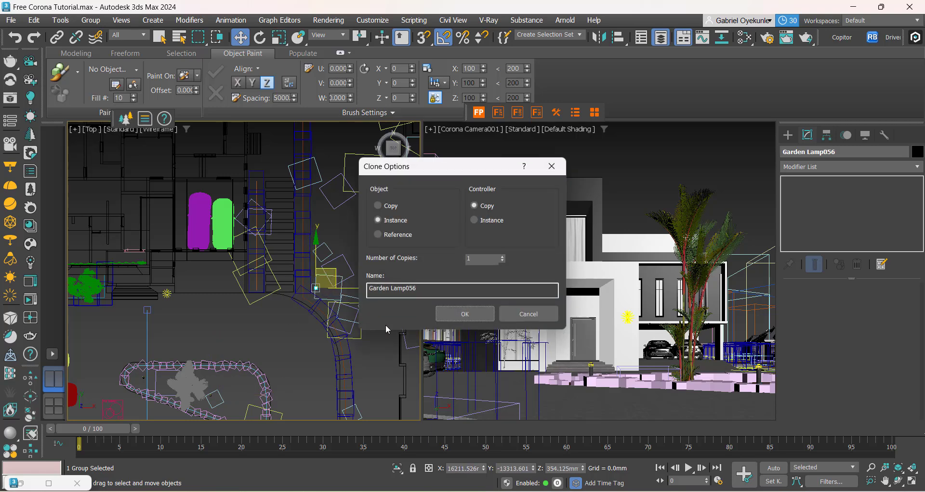
pyautogui.click(465, 313)
# Create three evenly spaced instances of the hedge-side garden lamp along the house's side, the first at about Y -7379 mm.
pyautogui.moveTo(285, 325); pyautogui.dragTo(249, 420, button='middle')
pyautogui.keyDown('shift'); pyautogui.moveTo(286, 357); pyautogui.dragTo(293, 292); pyautogui.keyUp('shift')
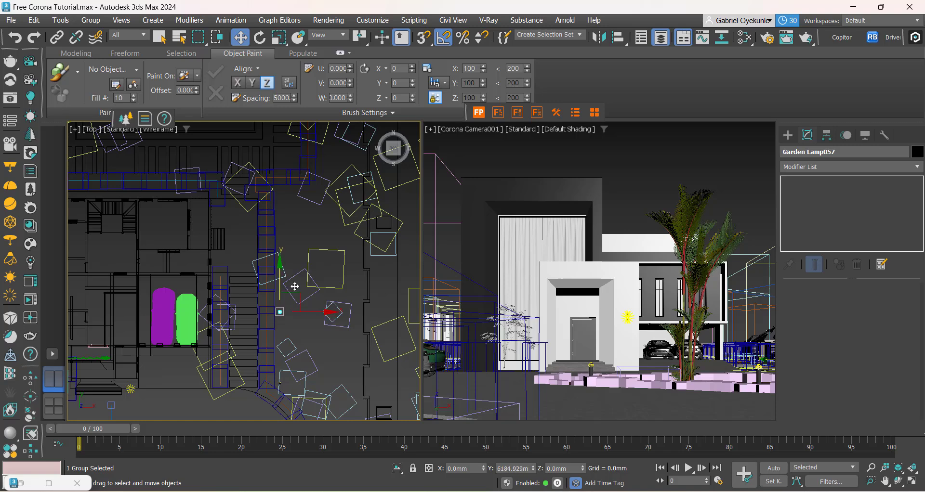
pyautogui.keyDown('shift'); pyautogui.moveTo(295, 290); pyautogui.dragTo(295, 289); pyautogui.keyUp('shift')
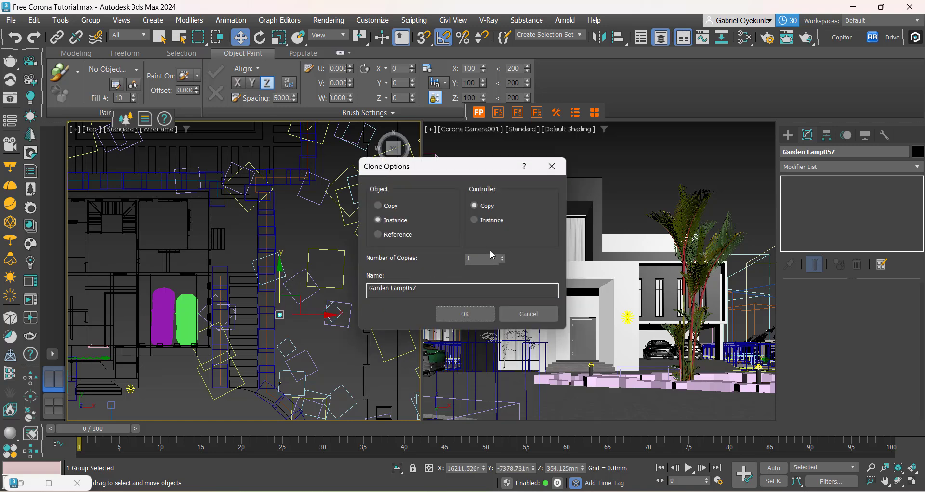
pyautogui.click(482, 310)
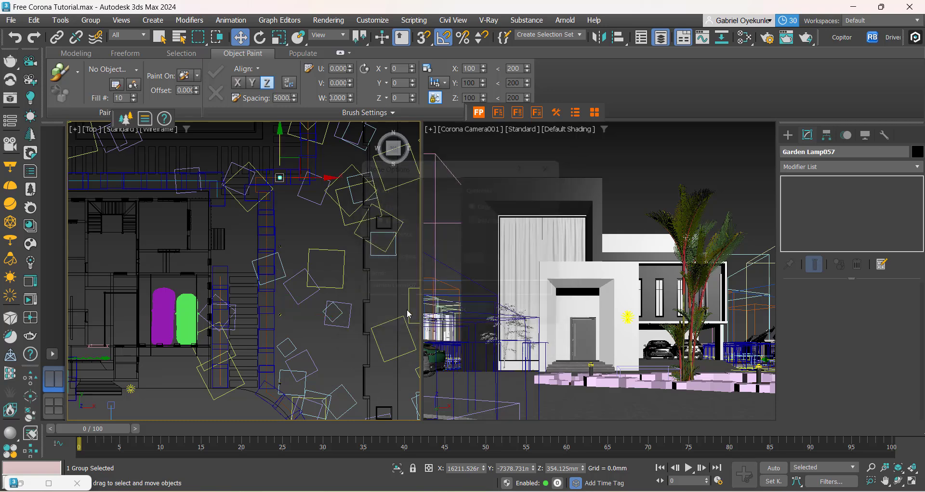
# Pull the farthest garden lamp in the row back to about Y 3648 mm, near the hedge corner.
pyautogui.scroll(5, 277, 175)
pyautogui.moveTo(277, 176); pyautogui.dragTo(275, 188)
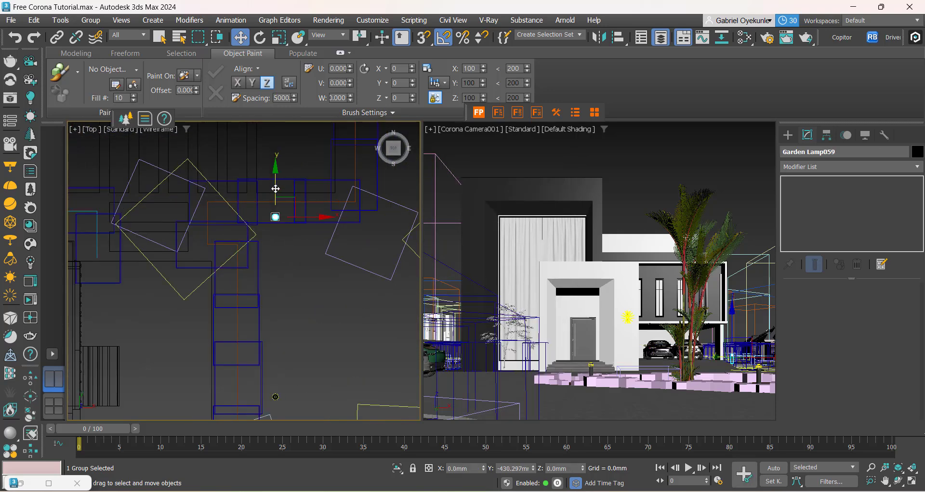
pyautogui.scroll(-5, 281, 205)
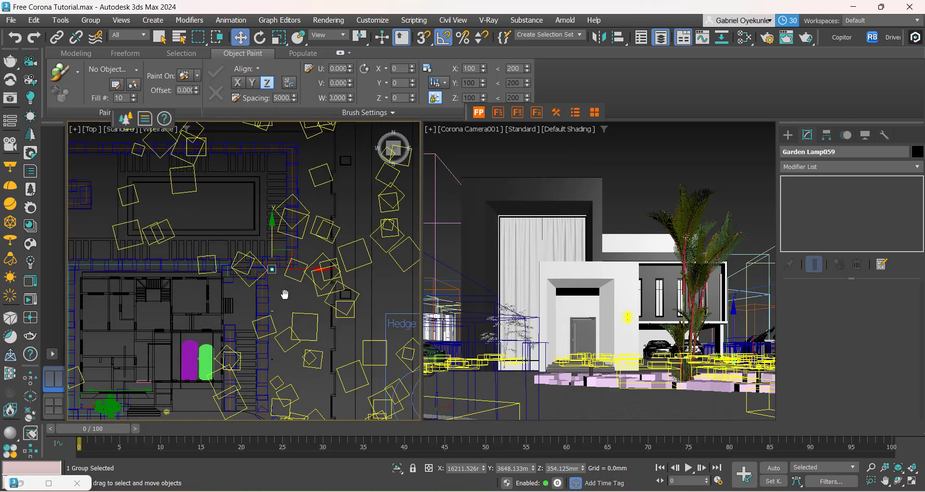
# Clone the hedge-corner garden lamp as an instance outside the corner, at about X 20214 mm, Y 5695 mm.
pyautogui.scroll(2, 264, 316)
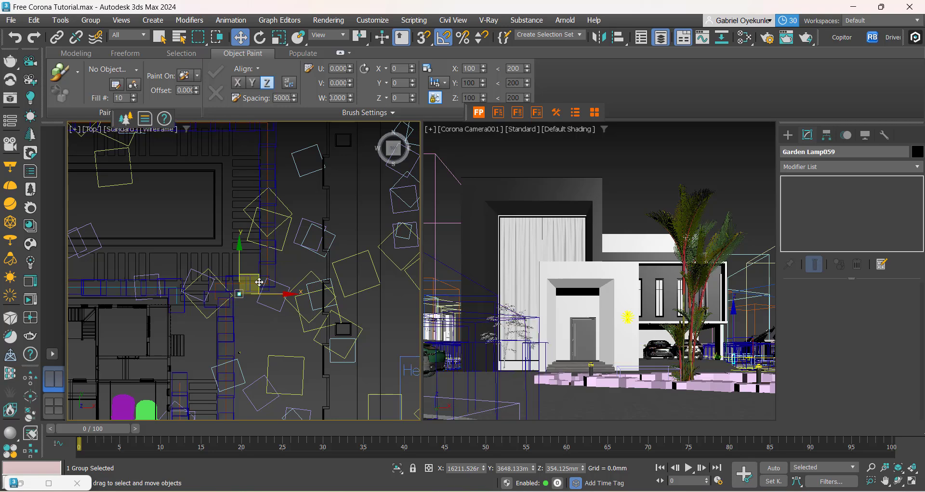
pyautogui.moveTo(259, 280)
pyautogui.keyDown('shift'); pyautogui.mouseDown()
pyautogui.moveTo(319, 261)
pyautogui.moveTo(305, 258)
pyautogui.mouseUp(); pyautogui.keyUp('shift')
pyautogui.press('Return')
pyautogui.moveTo(291, 253); pyautogui.dragTo(293, 329, button='middle')
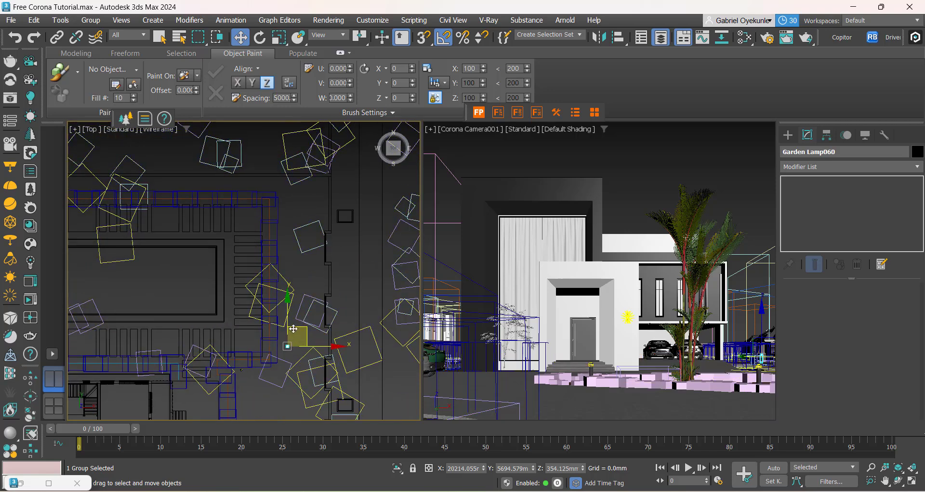
# Add two evenly spaced lamp instances along the side hedge, up to about Y 15970 mm, and one at the rear corner, X 17627 mm, Y 19644 mm.
pyautogui.keyDown('shift'); pyautogui.moveTo(288, 316); pyautogui.dragTo(287, 257); pyautogui.keyUp('shift')
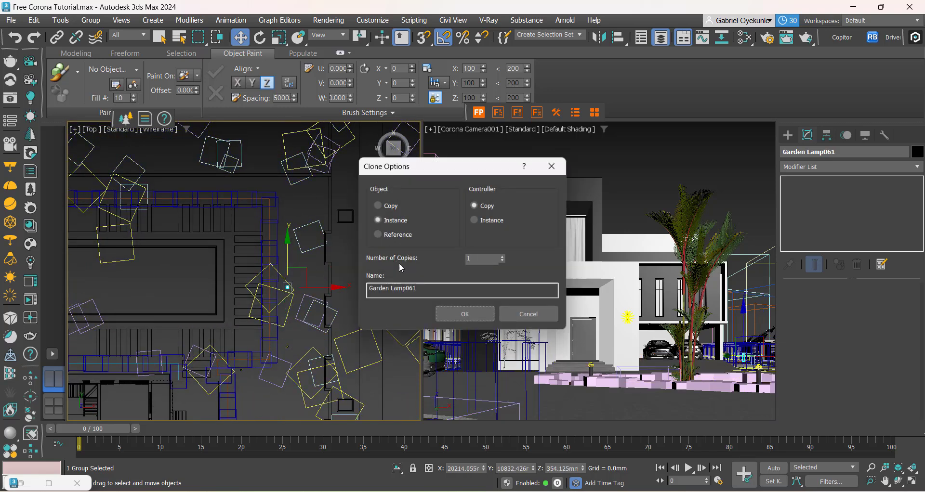
pyautogui.click(484, 307)
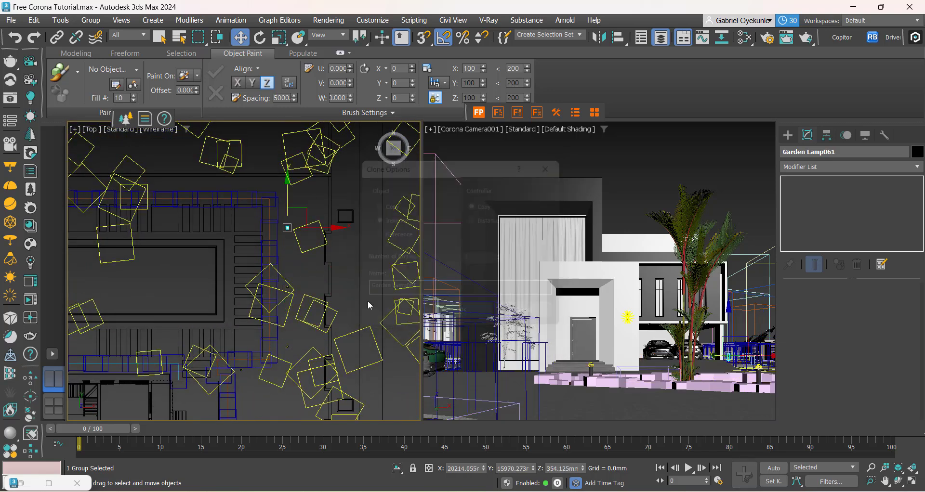
pyautogui.scroll(5, 322, 333)
pyautogui.moveTo(323, 333)
pyautogui.keyDown('shift'); pyautogui.mouseDown()
pyautogui.moveTo(261, 238)
pyautogui.moveTo(263, 250)
pyautogui.mouseUp(); pyautogui.keyUp('shift')
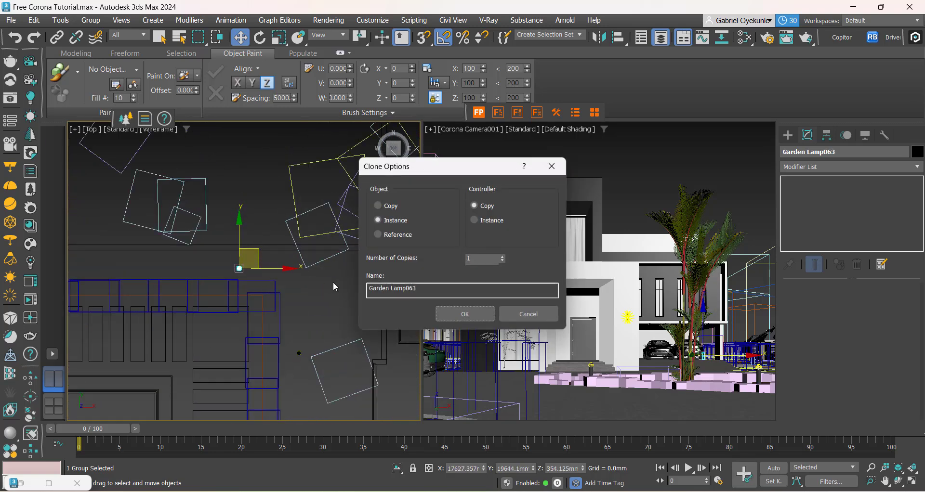
pyautogui.click(460, 314)
pyautogui.scroll(-7, 332, 305)
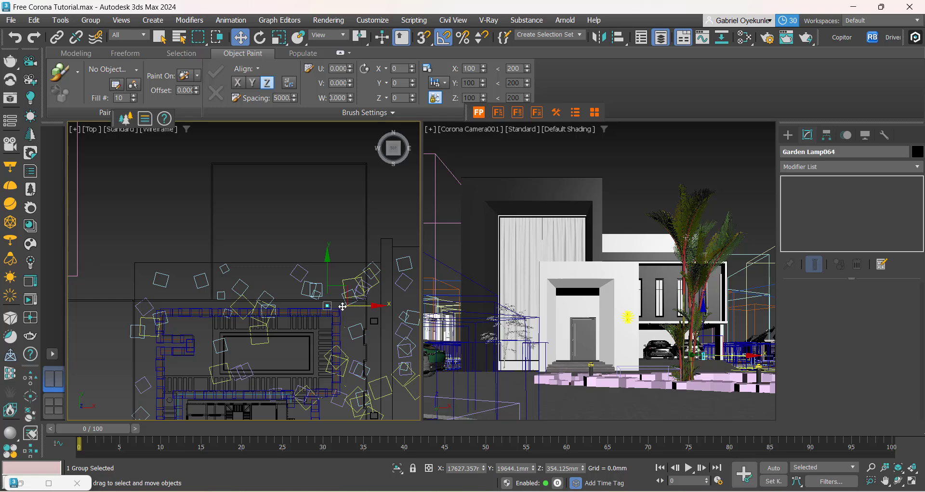
# Create three evenly spaced lamp instances along the rear hedge to about X -3683 mm, plus one at the far rear corner, about X -13142 mm.
pyautogui.moveTo(343, 306)
pyautogui.mouseDown()
pyautogui.moveTo(309, 318)
pyautogui.moveTo(371, 323)
pyautogui.moveTo(317, 323)
pyautogui.mouseUp()
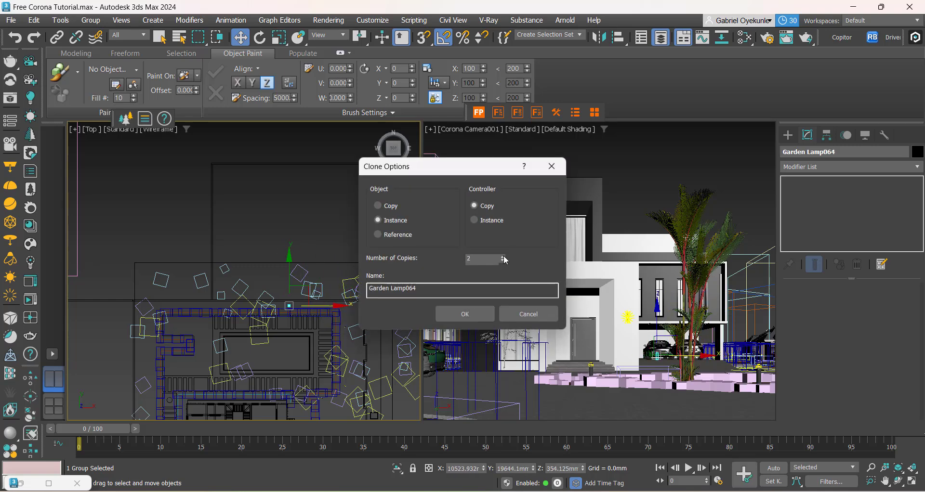
pyautogui.click(468, 314)
pyautogui.scroll(3, 179, 310)
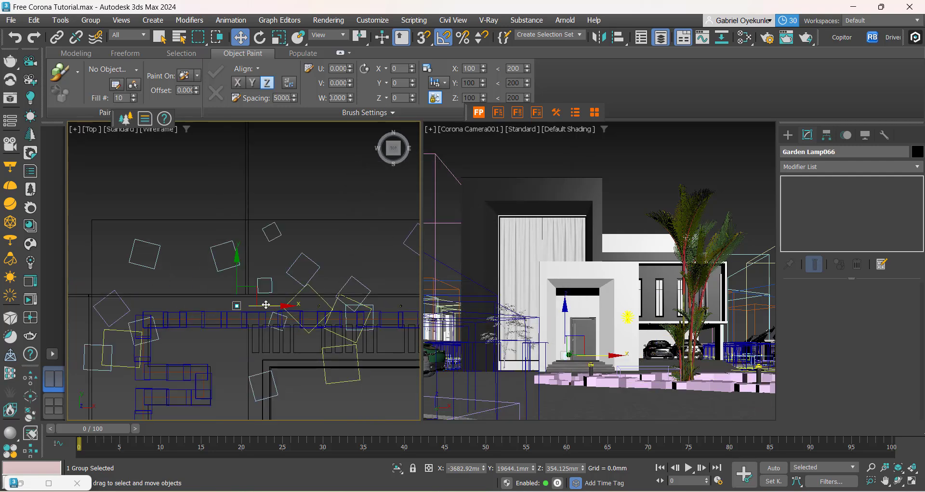
pyautogui.moveTo(266, 305)
pyautogui.keyDown('shift'); pyautogui.mouseDown()
pyautogui.moveTo(178, 308)
pyautogui.moveTo(162, 320)
pyautogui.mouseUp(); pyautogui.keyUp('shift')
pyautogui.click(463, 313)
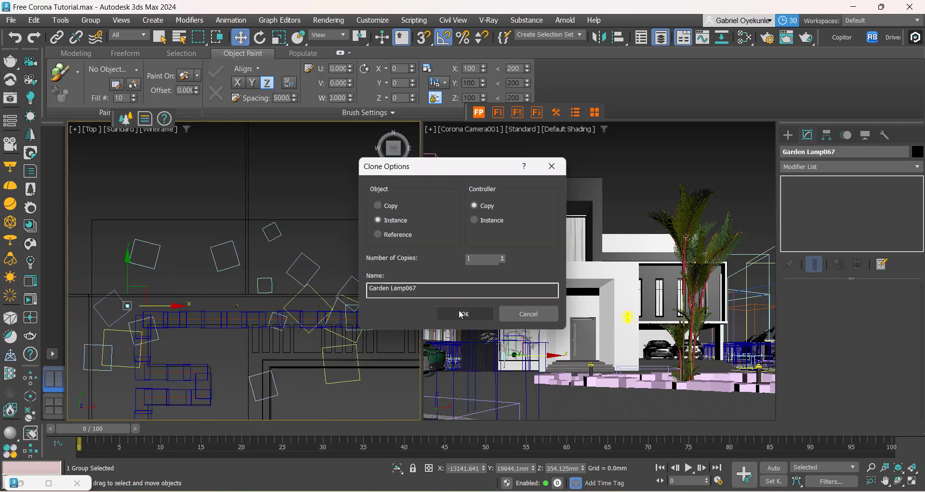
# Create five evenly spaced instances of the rear-corner garden lamp along the opposite side hedge, the first at about Y 12149 mm.
pyautogui.scroll(-3, 153, 313)
pyautogui.moveTo(146, 334); pyautogui.dragTo(272, 270, button='middle')
pyautogui.scroll(2, 272, 272)
pyautogui.keyDown('shift'); pyautogui.moveTo(273, 192); pyautogui.dragTo(272, 255); pyautogui.keyUp('shift')
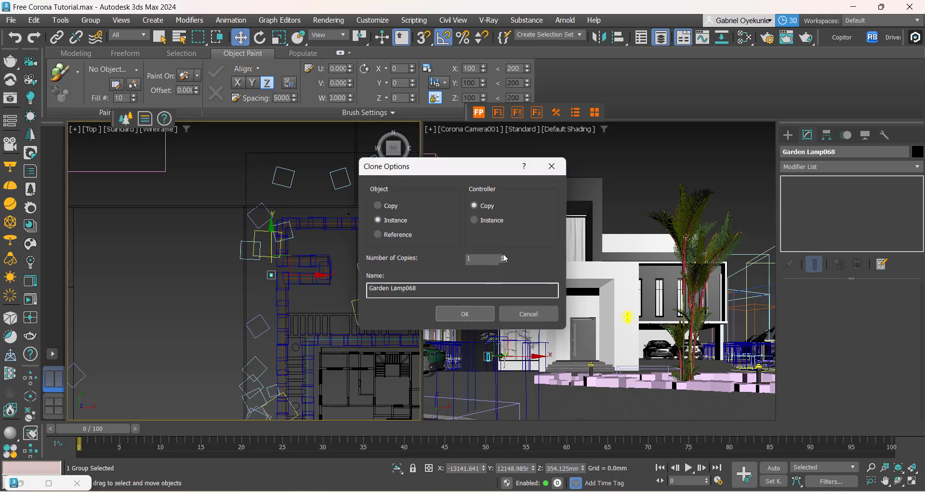
pyautogui.click(484, 314)
# Move the row's last garden lamp outside the hedge near the lime and red cars, to about X -14854 mm, Y -14498 mm.
pyautogui.scroll(4, 331, 333)
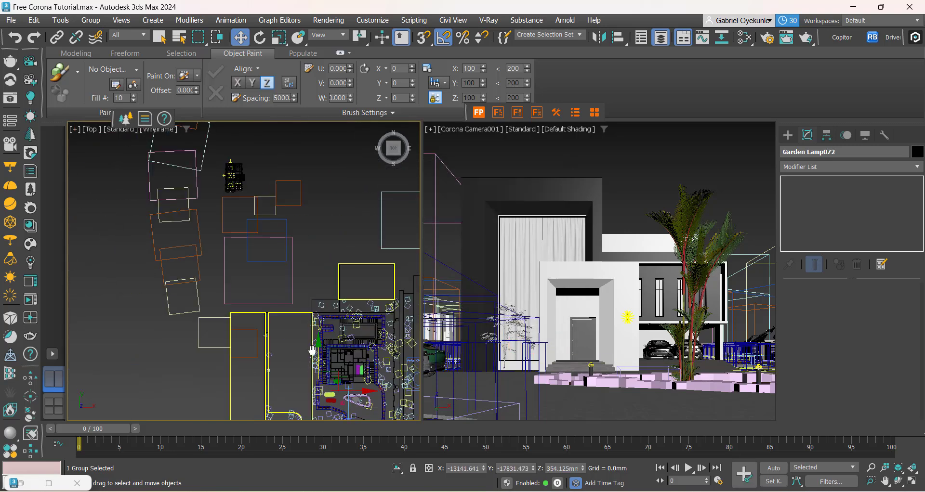
pyautogui.scroll(5, 328, 322)
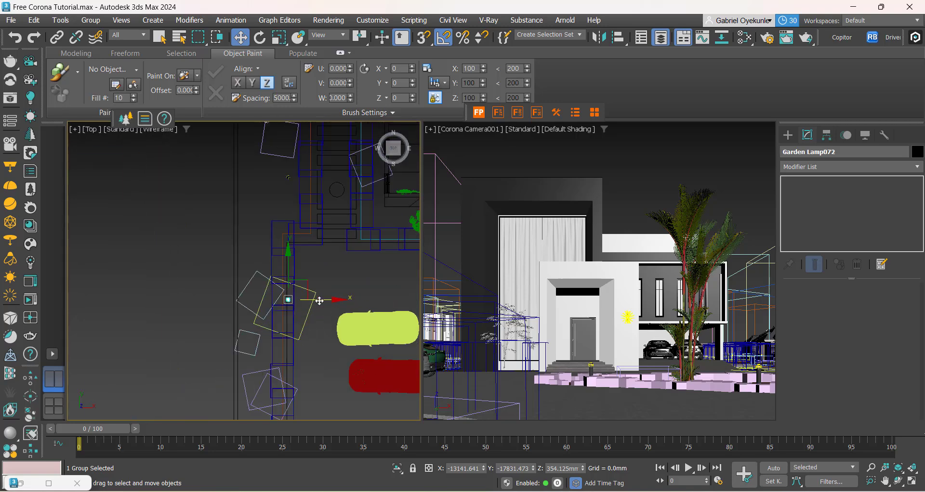
pyautogui.moveTo(320, 301); pyautogui.dragTo(307, 304)
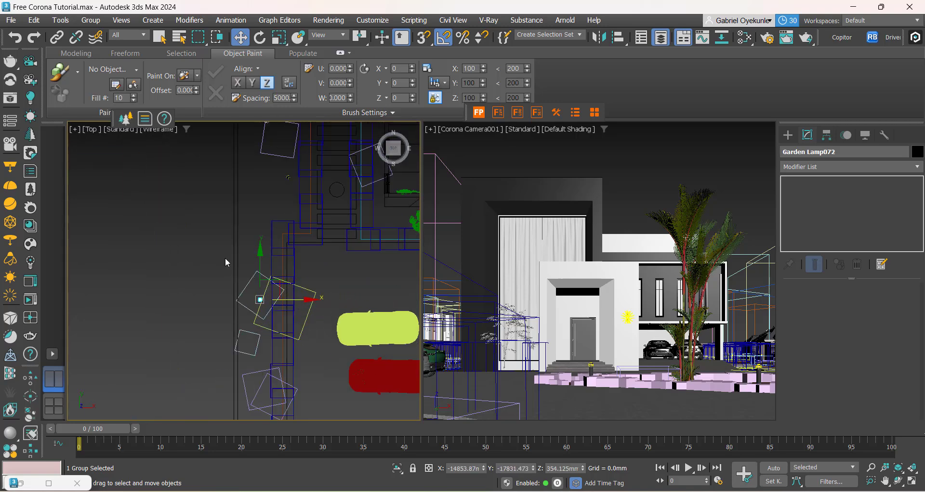
pyautogui.click(260, 289)
pyautogui.click(260, 299)
pyautogui.moveTo(261, 277); pyautogui.dragTo(268, 240)
pyautogui.scroll(-4, 267, 226)
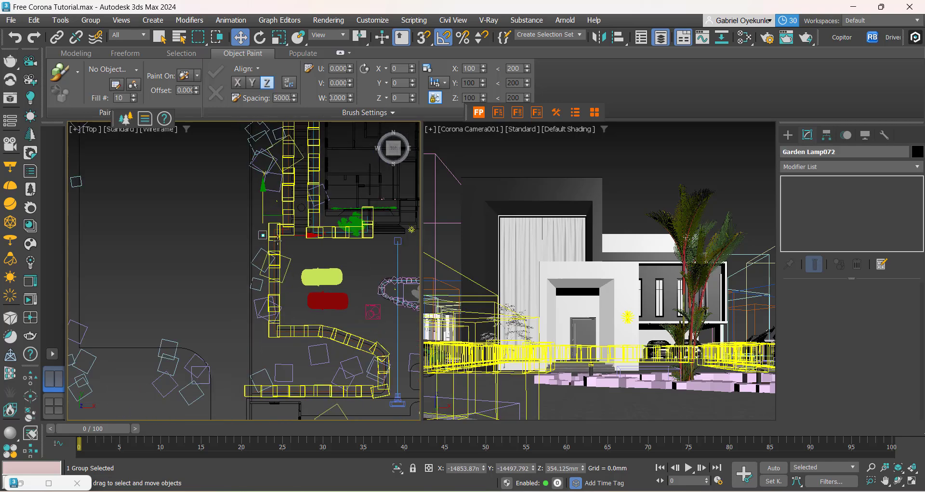
# Clone the lamp as instances at the hedge's lower corner, about Y -25702 mm, and beneath the curved hedge, about X -10137 mm, Y -27268 mm.
pyautogui.keyDown('shift'); pyautogui.moveTo(268, 209); pyautogui.dragTo(267, 299); pyautogui.keyUp('shift')
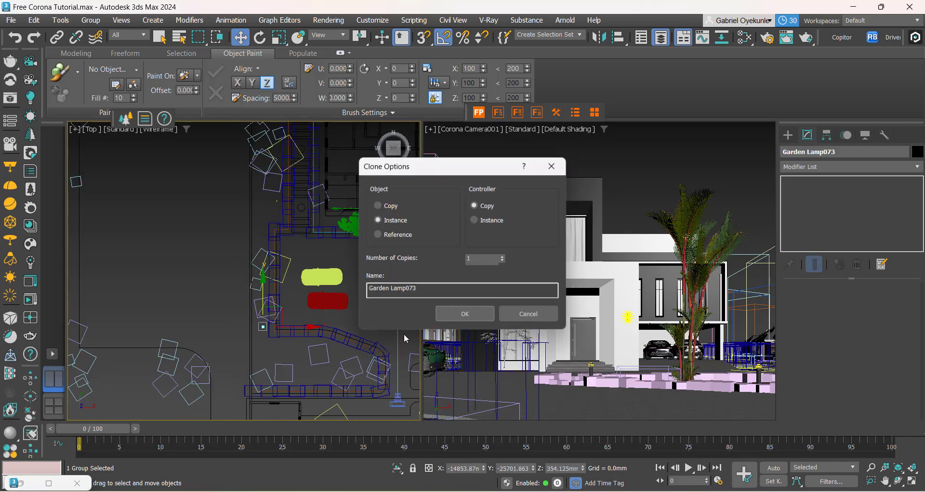
pyautogui.click(463, 312)
pyautogui.moveTo(312, 381); pyautogui.dragTo(269, 355, button='middle')
pyautogui.scroll(6, 268, 355)
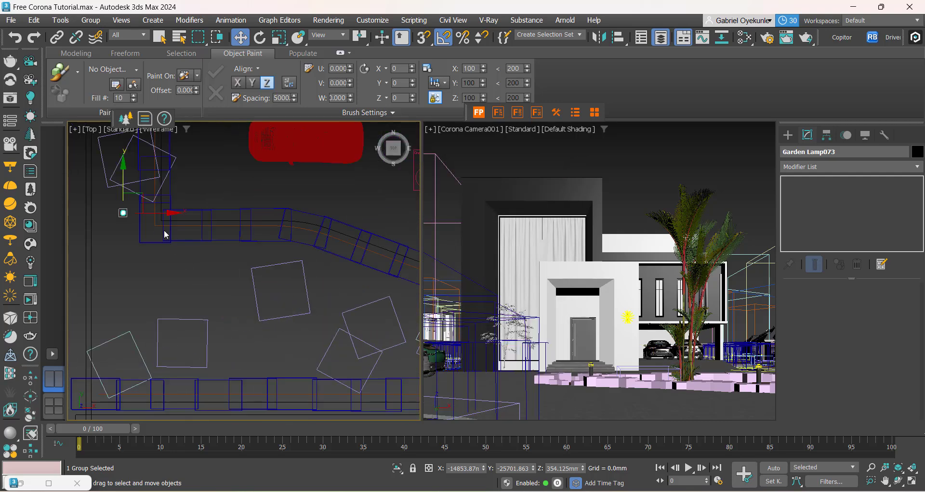
pyautogui.moveTo(136, 196)
pyautogui.mouseDown()
pyautogui.moveTo(261, 245)
pyautogui.moveTo(249, 240)
pyautogui.mouseUp()
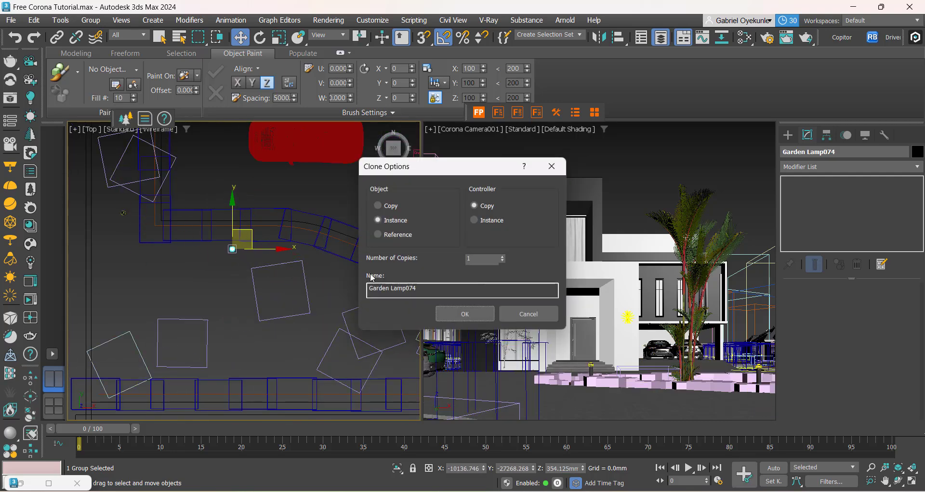
pyautogui.click(463, 315)
# Clone the newest garden lamp as an instance farther along the curved hedge, at about X -4753 mm, Y -28542 mm.
pyautogui.moveTo(253, 329); pyautogui.dragTo(155, 310, button='middle')
pyautogui.keyDown('shift'); pyautogui.moveTo(156, 220); pyautogui.dragTo(281, 249); pyautogui.keyUp('shift')
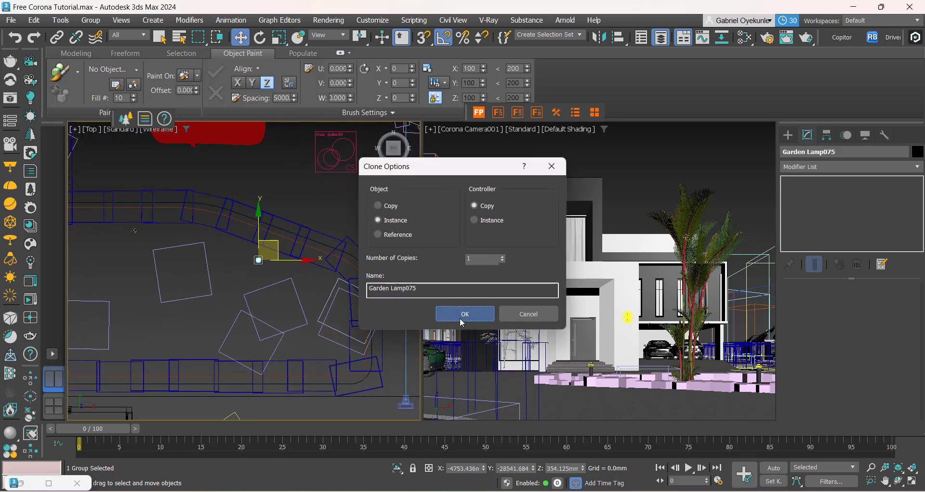
pyautogui.click(461, 320)
# Clone the garden lamp as an instance at the curved hedge's end near the camera, about X -533 mm, Y -31139 mm.
pyautogui.moveTo(279, 344); pyautogui.dragTo(181, 285, button='middle')
pyautogui.scroll(1, 181, 285)
pyautogui.scroll(-2, 226, 266)
pyautogui.moveTo(229, 268); pyautogui.dragTo(222, 281, button='middle')
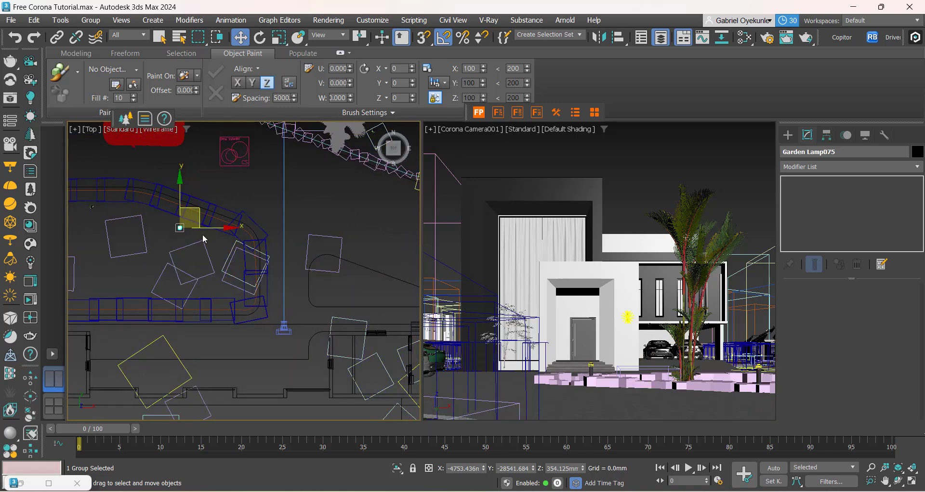
pyautogui.moveTo(200, 220)
pyautogui.keyDown('shift'); pyautogui.mouseDown()
pyautogui.moveTo(268, 288)
pyautogui.moveTo(272, 277)
pyautogui.moveTo(292, 277)
pyautogui.moveTo(267, 263)
pyautogui.mouseUp(); pyautogui.keyUp('shift')
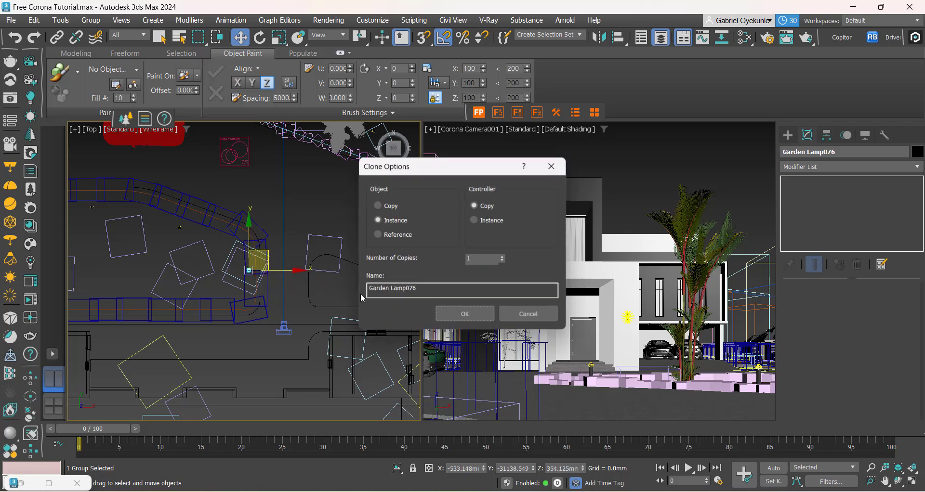
pyautogui.click(470, 316)
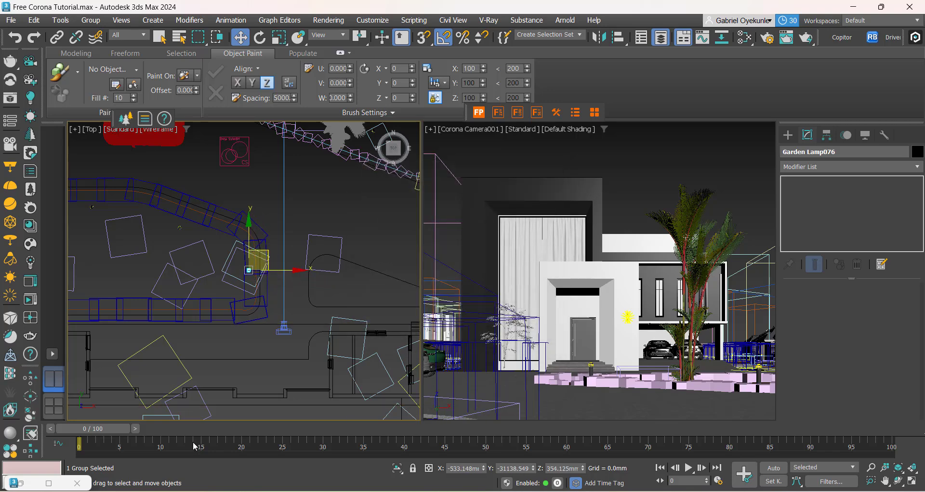
# Check the garden lamp placement in the reference render Approach clone.png.
pyautogui.moveTo(650, 491)
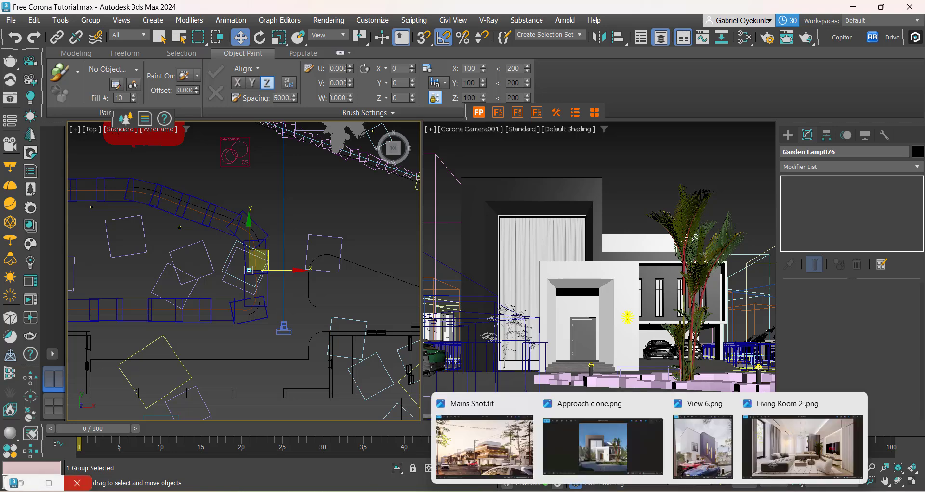
pyautogui.click(602, 447)
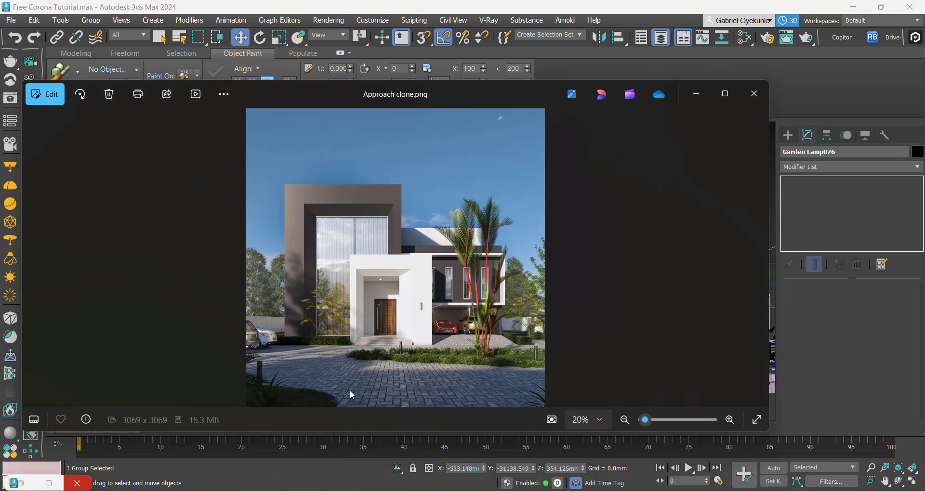
pyautogui.click(706, 100)
# Clone the garden lamp as an instance inside the small triangular bed near the camera, about X 4767 mm, Y -32302 mm.
pyautogui.scroll(-5, 185, 269)
pyautogui.moveTo(223, 309); pyautogui.dragTo(241, 321, button='middle')
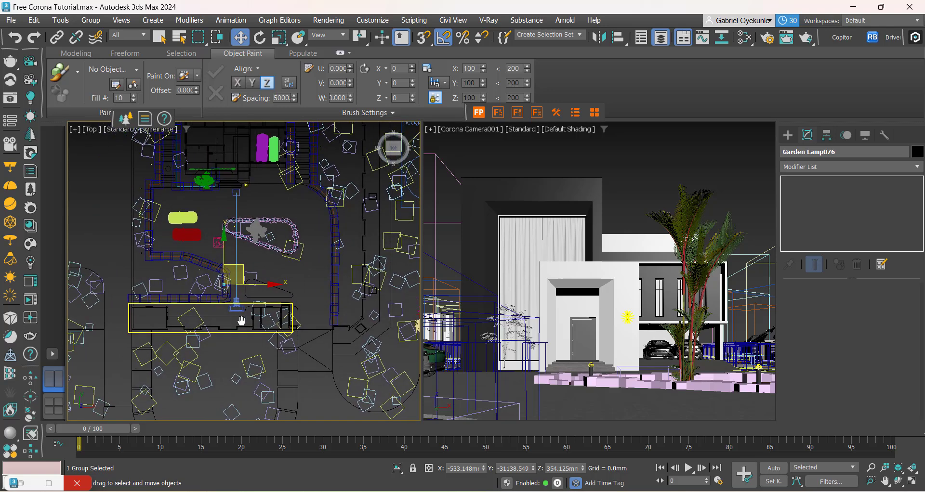
pyautogui.scroll(5, 217, 296)
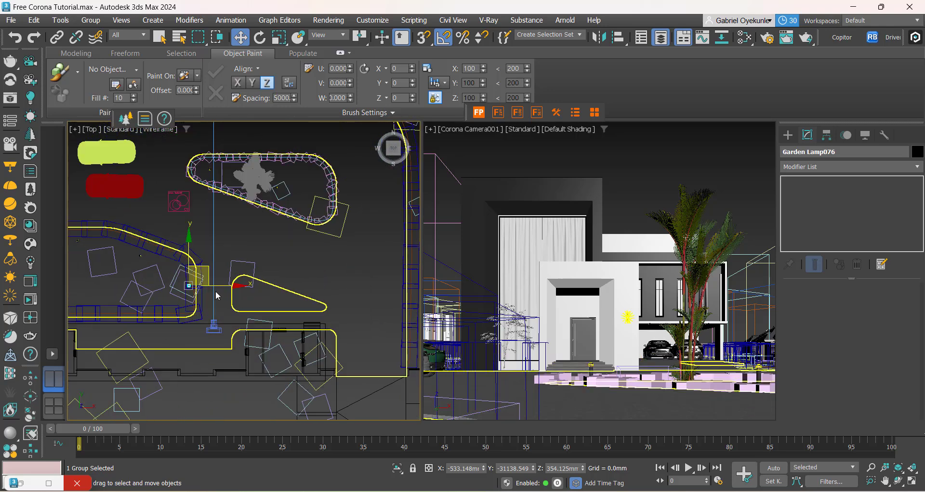
pyautogui.click(272, 286)
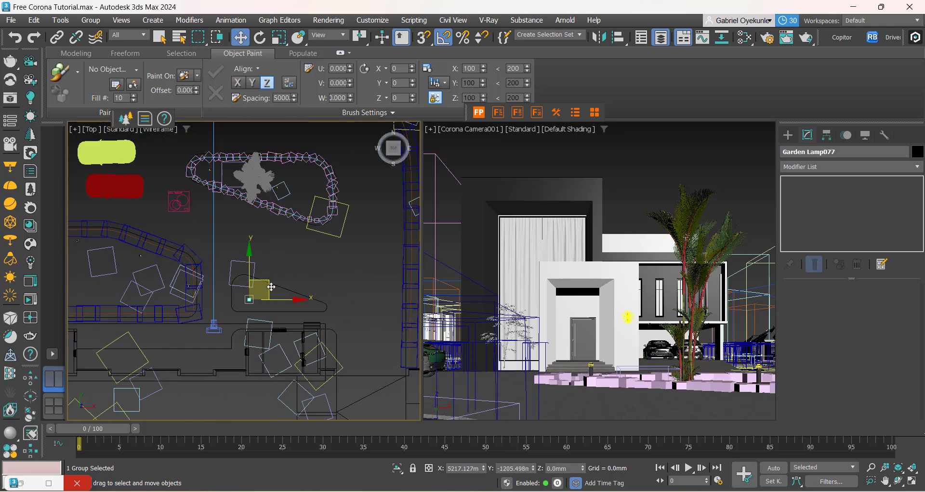
pyautogui.keyDown('shift'); pyautogui.moveTo(271, 287); pyautogui.dragTo(270, 288); pyautogui.keyUp('shift')
pyautogui.click(456, 314)
# Select the street lamp group SNOP-2SL-1D_006 far outside the site and move it beside the plots, about X 60415 mm, Y -15457 mm.
pyautogui.scroll(-6, 256, 320)
pyautogui.moveTo(262, 319); pyautogui.dragTo(180, 333, button='middle')
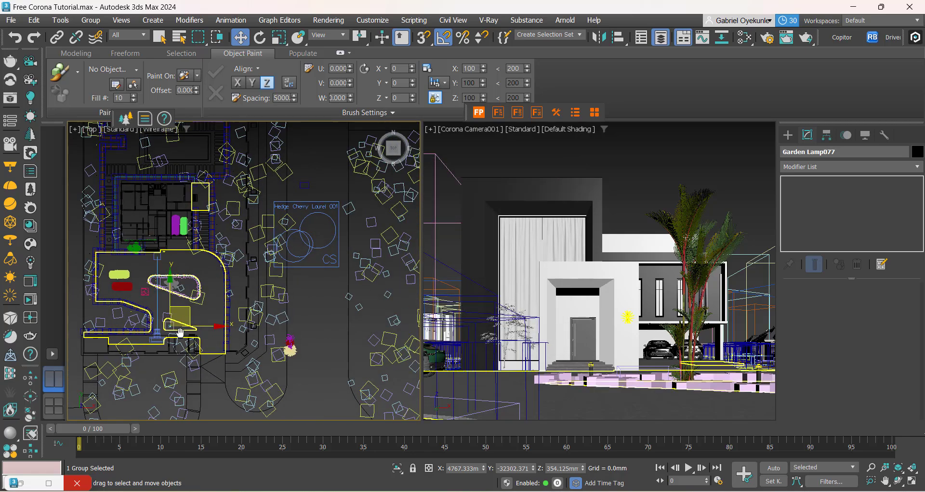
pyautogui.scroll(4, 179, 335)
pyautogui.moveTo(288, 323); pyautogui.dragTo(285, 345, button='middle')
pyautogui.scroll(-12, 285, 345)
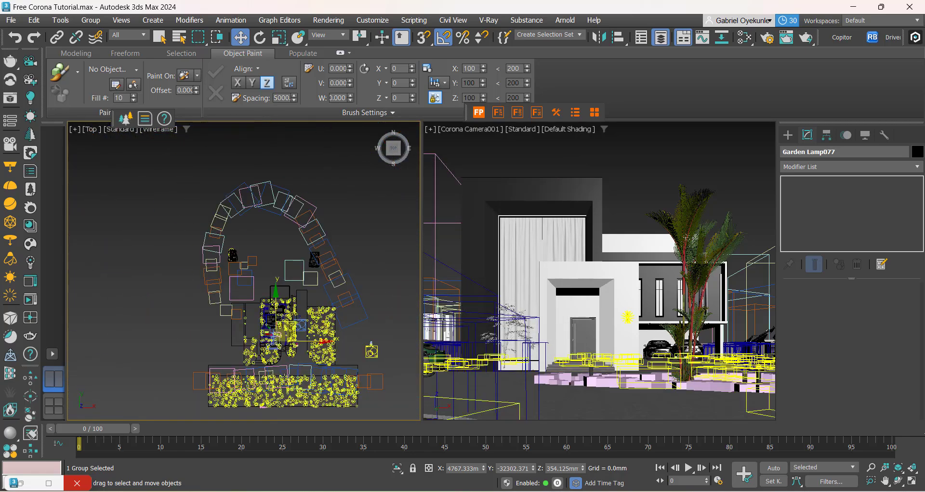
pyautogui.scroll(5, 286, 378)
pyautogui.scroll(-7, 153, 323)
pyautogui.moveTo(154, 320); pyautogui.dragTo(280, 308, button='middle')
pyautogui.moveTo(161, 257); pyautogui.dragTo(191, 294)
pyautogui.moveTo(201, 262); pyautogui.dragTo(380, 266)
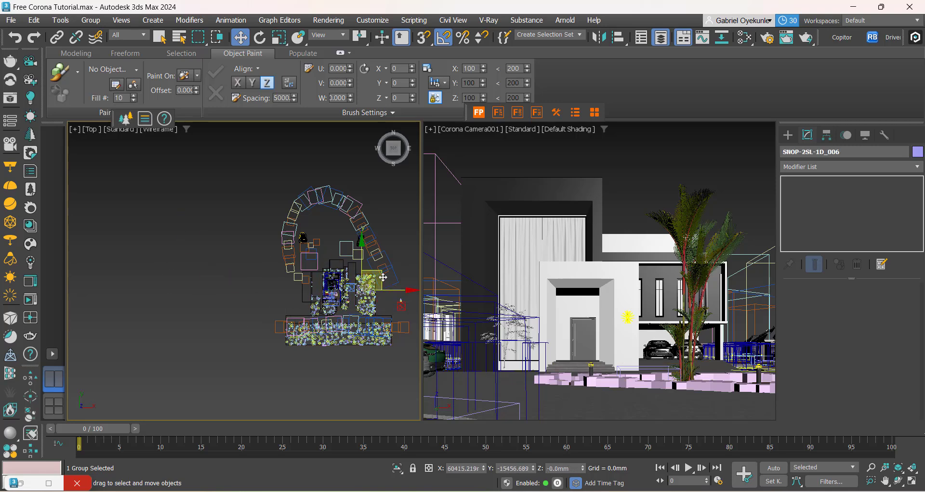
# Inspect the street lamp up close and move it nearer the road, to about X 47475 mm, Y -16810 mm.
pyautogui.scroll(5, 365, 291)
pyautogui.scroll(8, 237, 362)
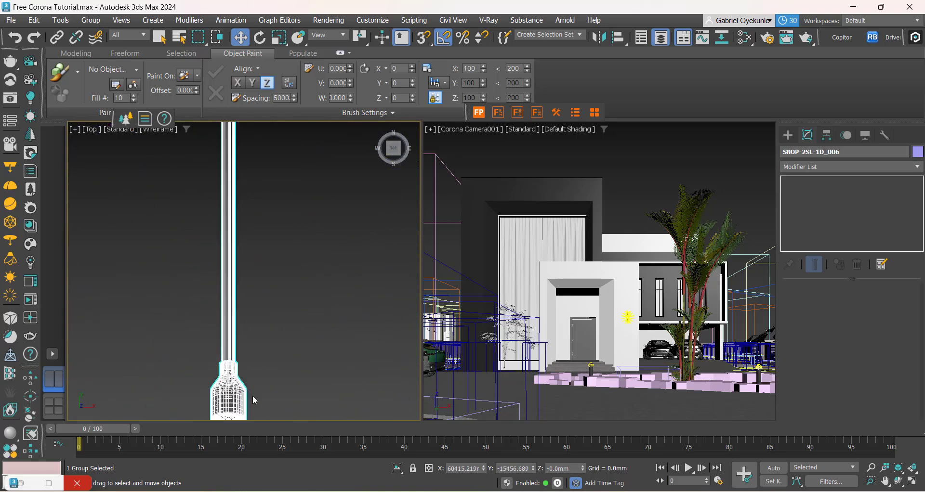
pyautogui.scroll(-3, 252, 395)
pyautogui.scroll(4, 259, 398)
pyautogui.scroll(2, 259, 398)
pyautogui.scroll(-9, 291, 233)
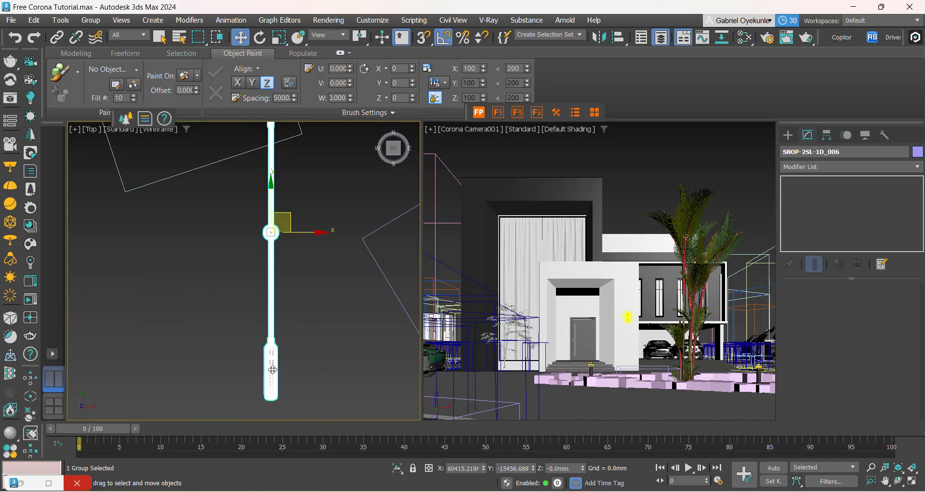
pyautogui.moveTo(311, 276); pyautogui.dragTo(104, 289)
pyautogui.scroll(-10, 281, 269)
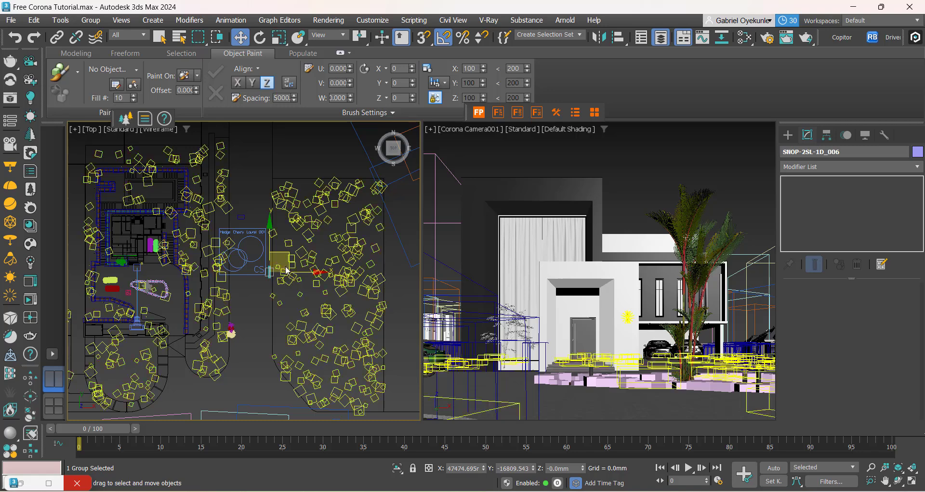
# Hide the Grass sublayer under the Plants layer so the scattered grass no longer clutters the views.
pyautogui.click(659, 41)
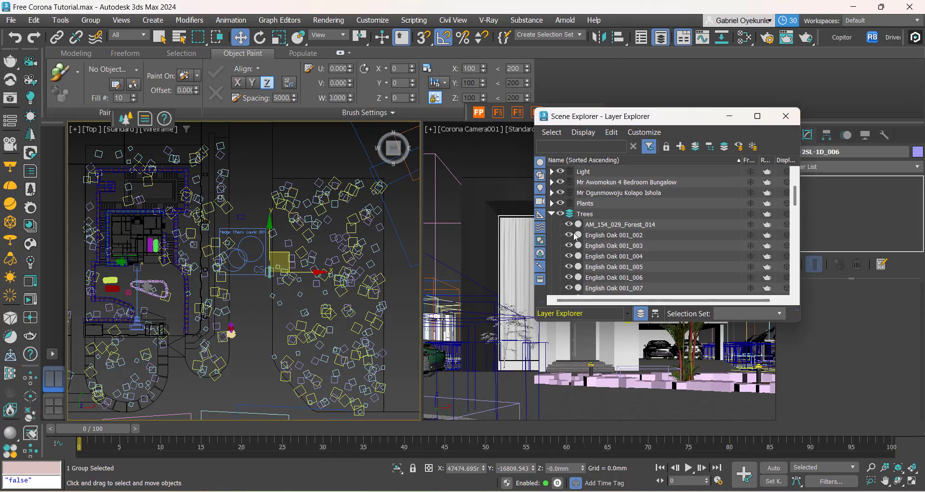
pyautogui.click(552, 214)
pyautogui.scroll(2, 571, 216)
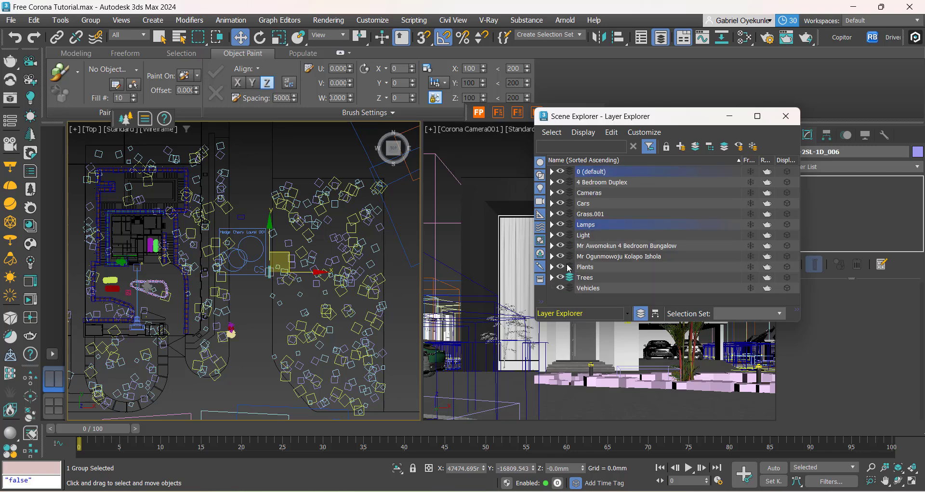
pyautogui.click(552, 267)
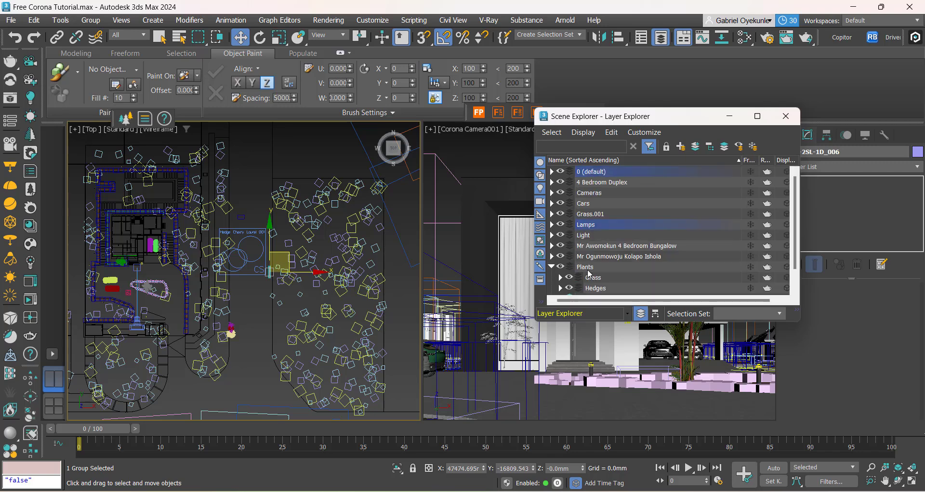
pyautogui.click(569, 278)
# Move the street lamp SNOP-2SL-1D_006 beside the boundary wall along the road and rotate it a quarter turn to stand across the wall.
pyautogui.scroll(5, 260, 289)
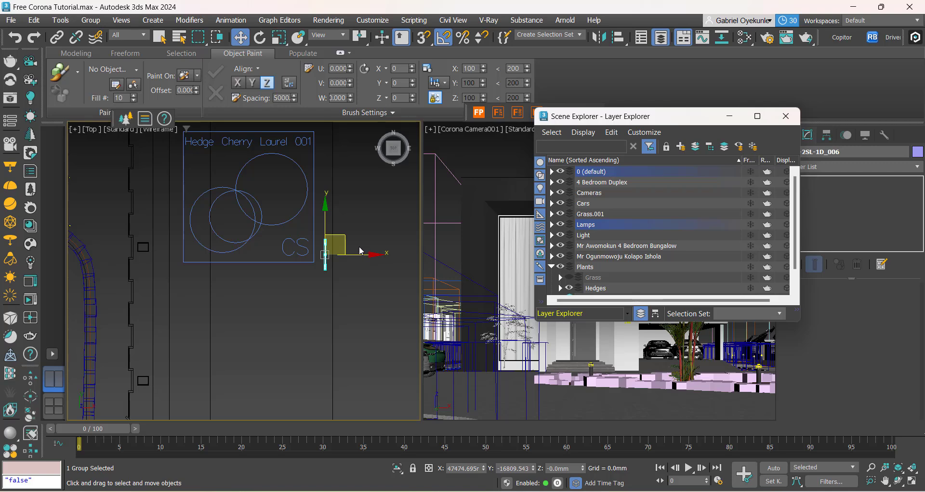
pyautogui.moveTo(346, 251); pyautogui.dragTo(156, 355)
pyautogui.scroll(2, 156, 374)
pyautogui.moveTo(156, 373); pyautogui.dragTo(198, 305, button='middle')
pyautogui.press('e')
pyautogui.scroll(3, 195, 250)
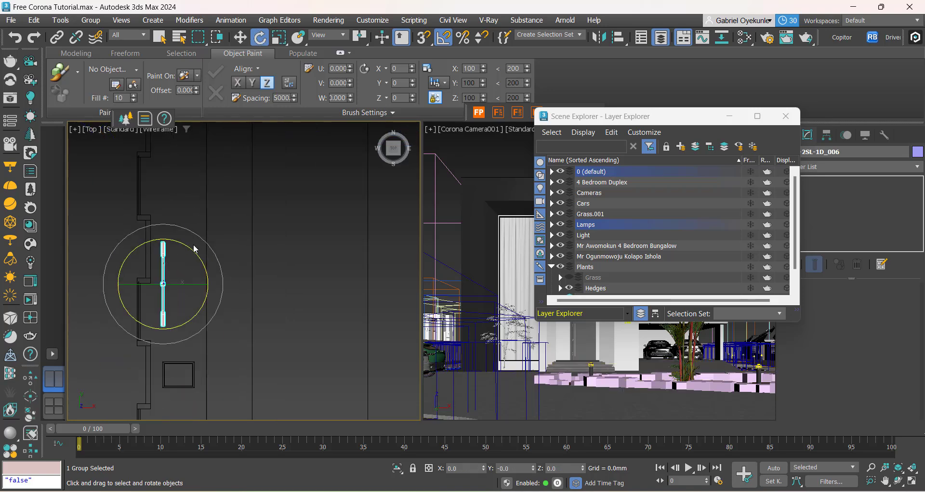
pyautogui.moveTo(189, 253); pyautogui.dragTo(248, 254)
pyautogui.press('w')
pyautogui.click(188, 272)
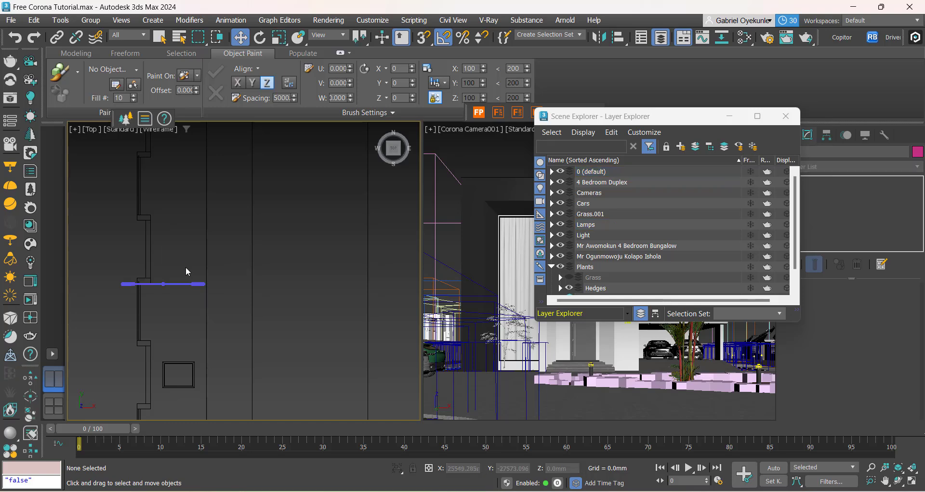
pyautogui.moveTo(184, 285); pyautogui.dragTo(203, 311)
# Clone the street lamp as five instances along the boundary wall in the Y direction, spaced about 18552 mm apart.
pyautogui.scroll(-3, 203, 310)
pyautogui.scroll(2, 207, 320)
pyautogui.scroll(-2, 212, 355)
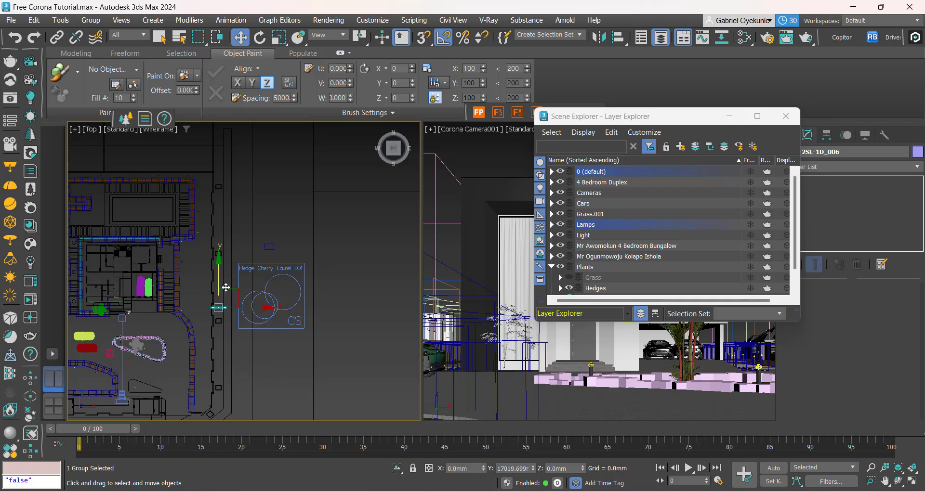
pyautogui.moveTo(217, 267); pyautogui.dragTo(238, 258)
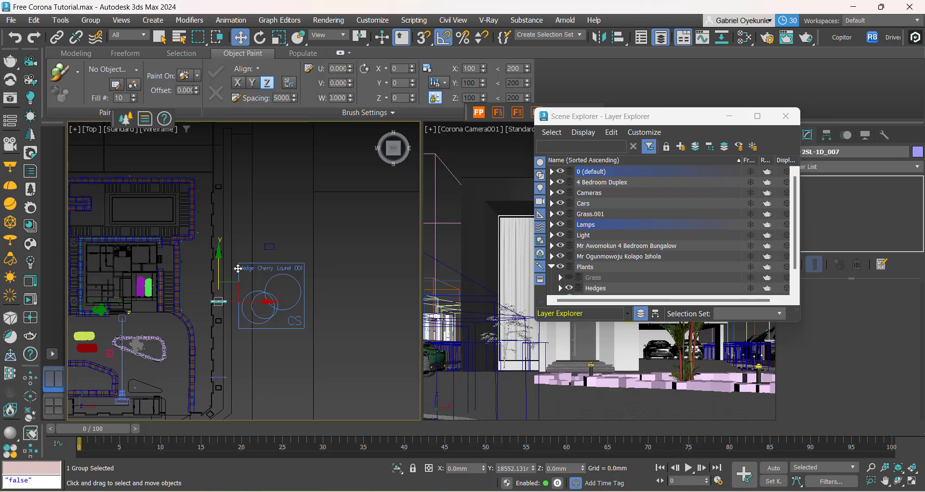
pyautogui.hotkey('ctrl', 'v')
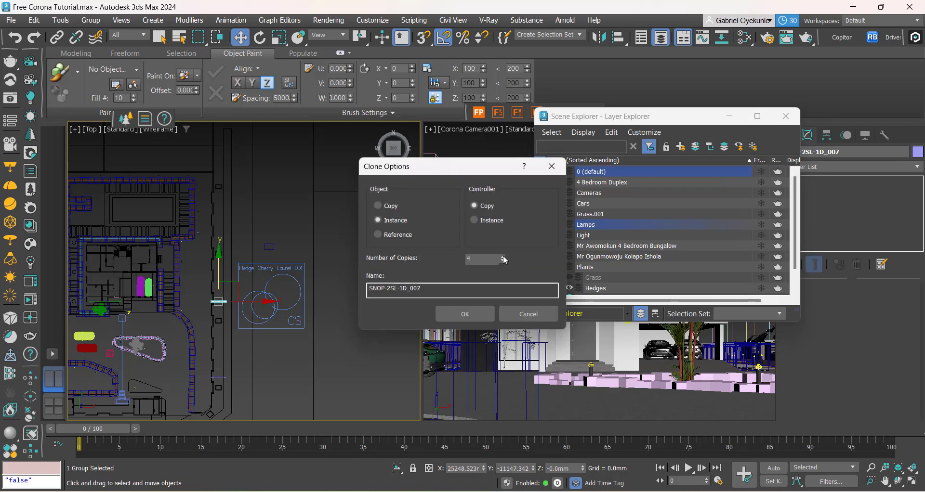
pyautogui.click(479, 312)
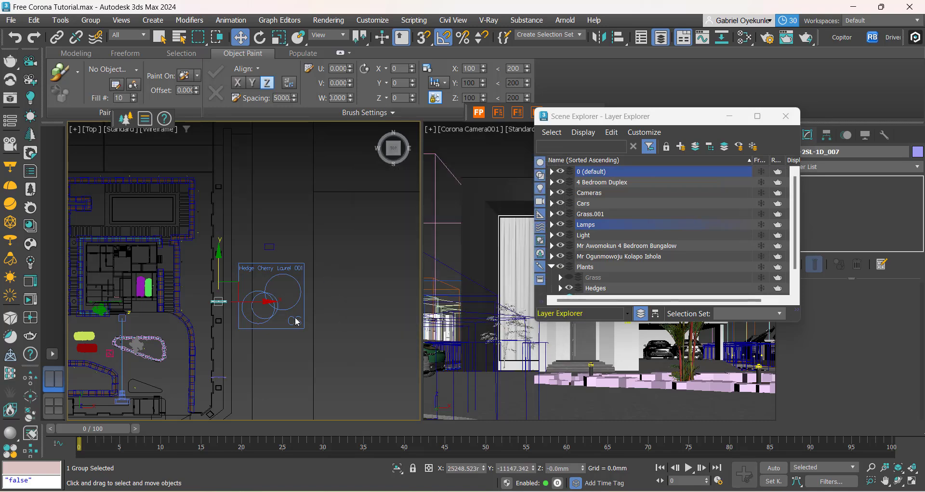
# Bring the farthest lamp copy, SNOP-2SL-1D_011, back to the front of the house plot, about X -202 mm, Y -39329 mm.
pyautogui.click(730, 121)
pyautogui.scroll(-5, 390, 203)
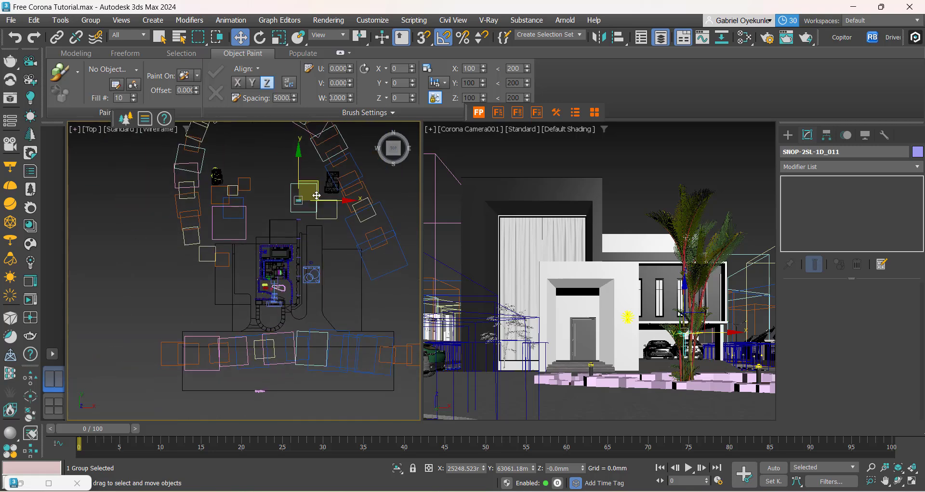
pyautogui.scroll(3, 317, 196)
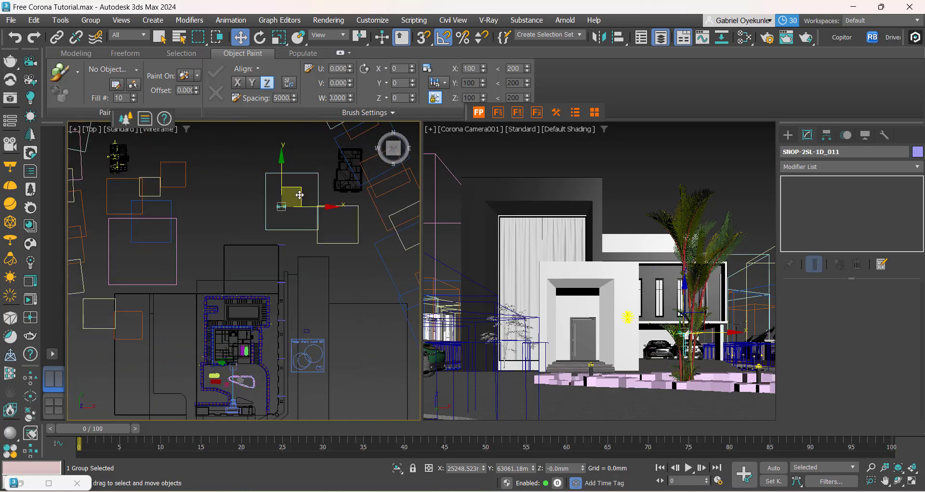
pyautogui.moveTo(272, 270); pyautogui.dragTo(178, 356)
pyautogui.moveTo(179, 356); pyautogui.dragTo(222, 228, button='middle')
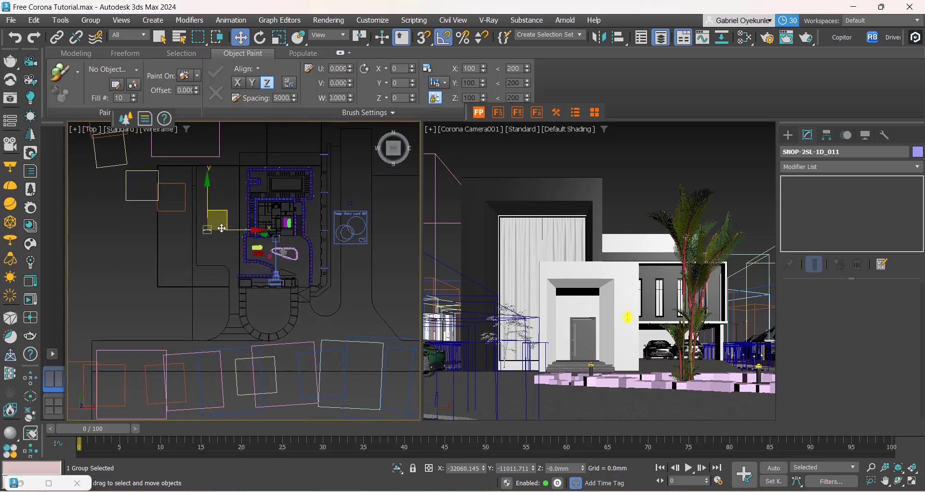
pyautogui.moveTo(227, 222); pyautogui.dragTo(289, 282)
pyautogui.scroll(2, 265, 285)
pyautogui.scroll(2, 264, 285)
pyautogui.moveTo(297, 346); pyautogui.dragTo(288, 263, button='middle')
pyautogui.scroll(-2, 278, 298)
pyautogui.moveTo(278, 303); pyautogui.dragTo(228, 339, button='middle')
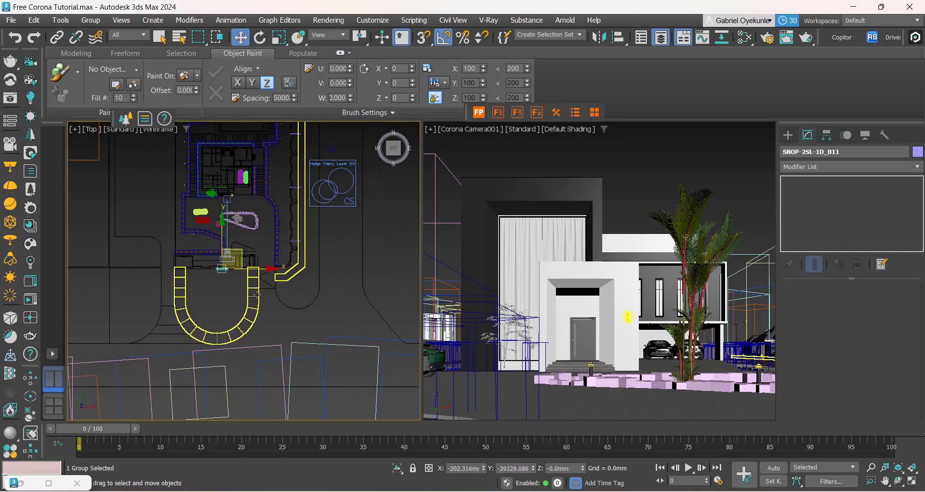
# Move the lamp SNOP-2SL-1D_011 to the near corner of the rounded verge, in line with the wall at the plot's front corner.
pyautogui.scroll(3, 250, 282)
pyautogui.moveTo(209, 240); pyautogui.dragTo(325, 285)
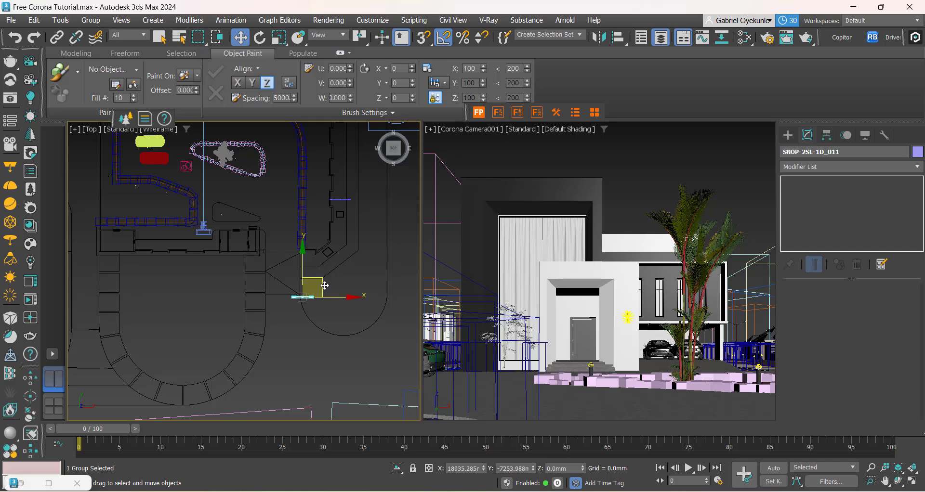
pyautogui.scroll(2, 314, 338)
pyautogui.click(306, 334)
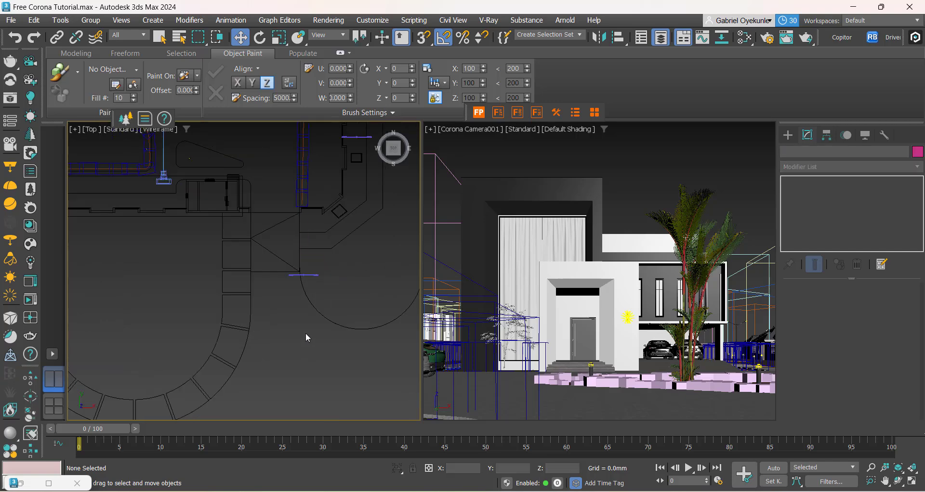
# Examine the row of small objects at the front edge of the site, selecting four of them briefly to identify them.
pyautogui.scroll(-4, 303, 339)
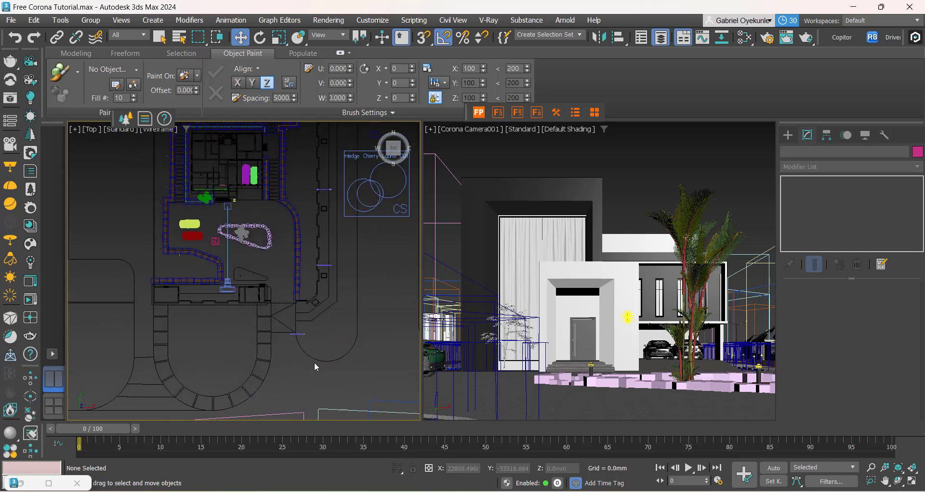
pyautogui.scroll(-3, 316, 367)
pyautogui.moveTo(328, 337); pyautogui.dragTo(309, 254, button='middle')
pyautogui.scroll(-3, 284, 347)
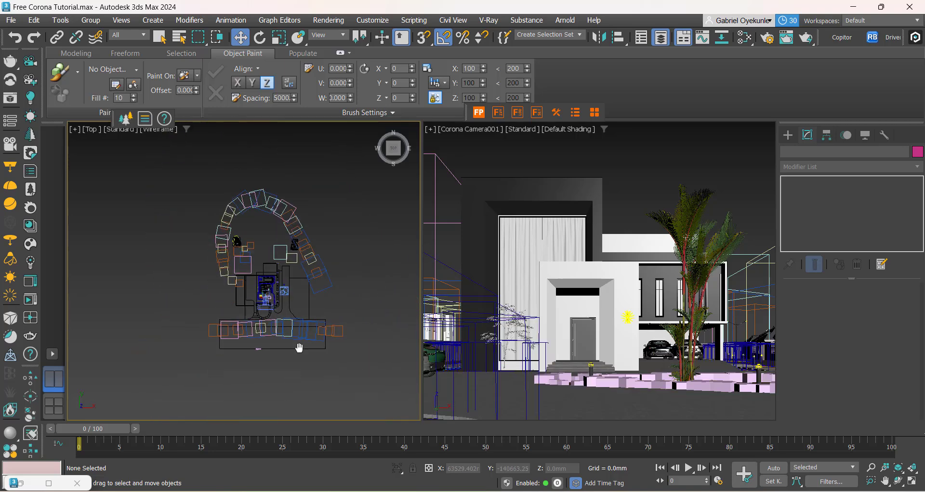
pyautogui.scroll(10, 267, 334)
pyautogui.moveTo(336, 320); pyautogui.dragTo(206, 305)
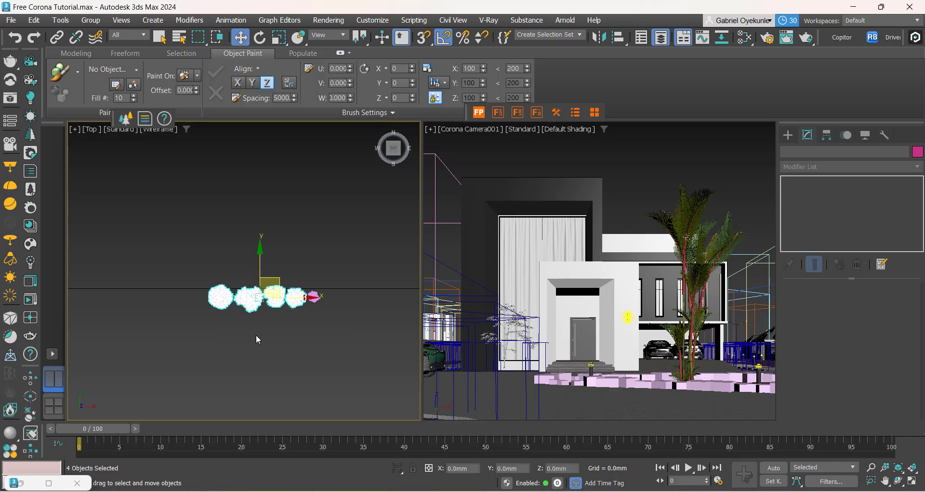
pyautogui.scroll(-6, 256, 335)
pyautogui.moveTo(255, 346); pyautogui.dragTo(262, 402, button='middle')
pyautogui.click(295, 327)
pyautogui.scroll(-8, 289, 344)
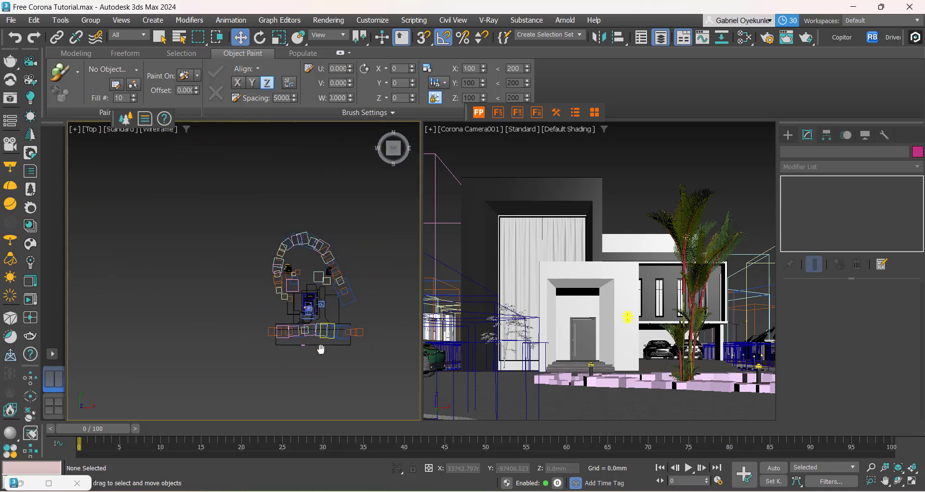
pyautogui.scroll(6, 331, 326)
pyautogui.scroll(-2, 302, 349)
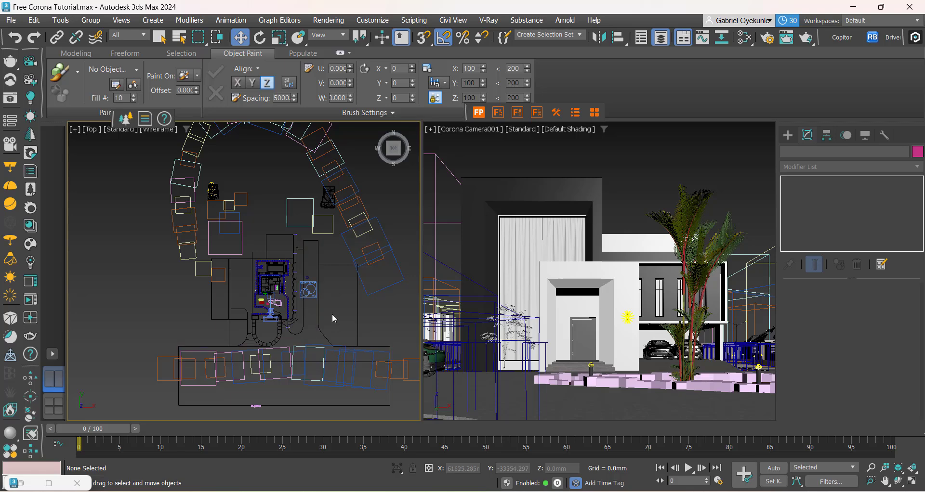
pyautogui.scroll(-5, 269, 349)
pyautogui.moveTo(650, 489)
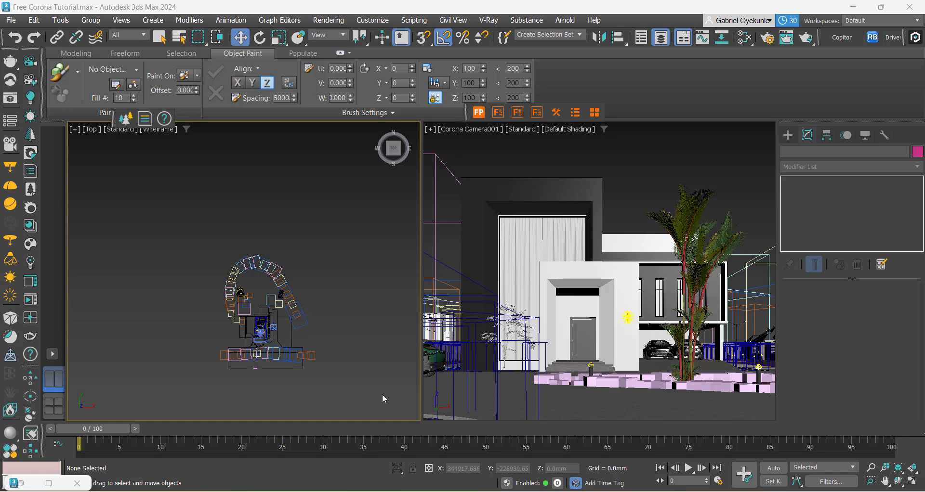
pyautogui.scroll(8, 306, 355)
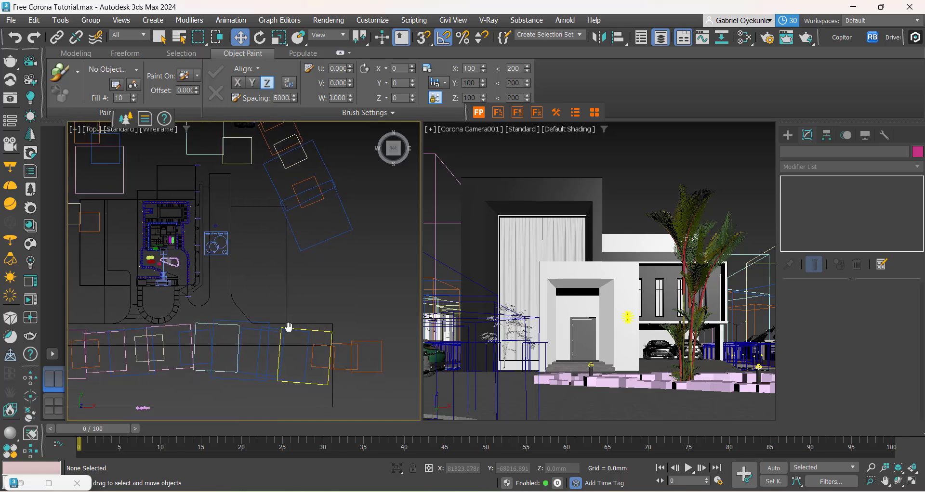
pyautogui.scroll(-5, 267, 305)
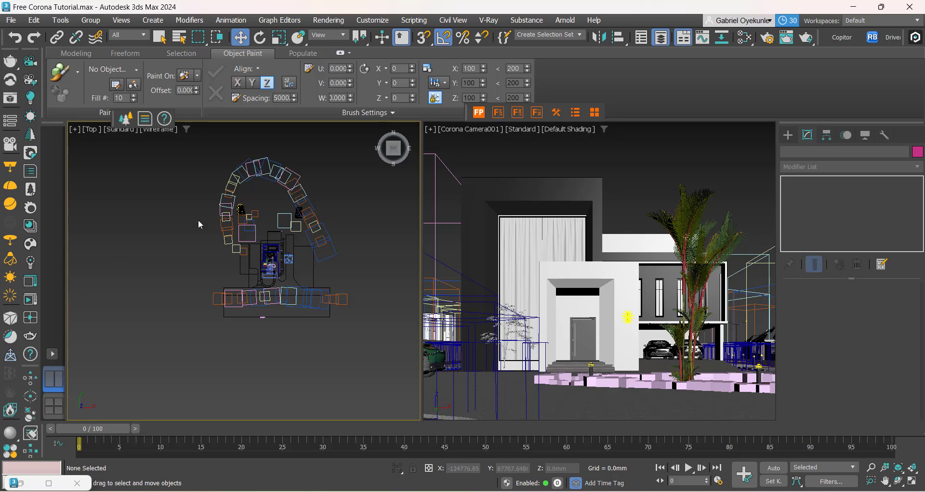
pyautogui.moveTo(242, 318); pyautogui.dragTo(230, 329, button='middle')
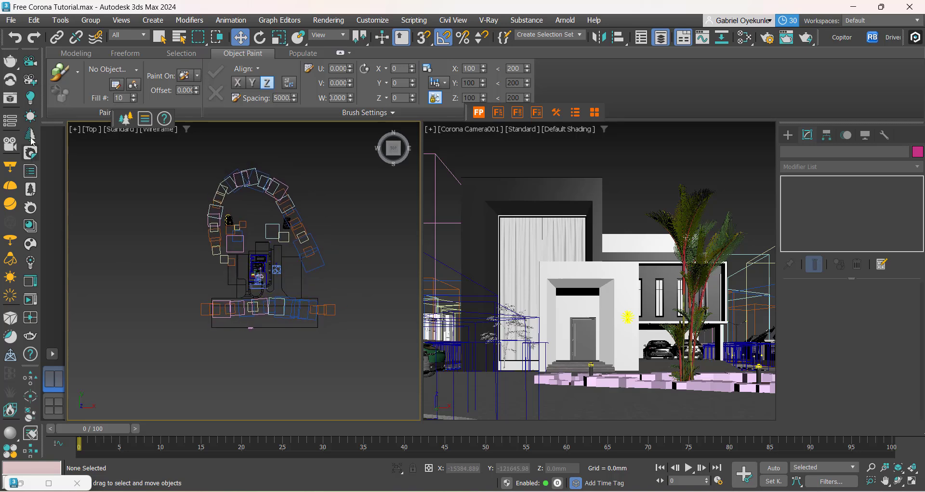
# Create a targeted CoronaSun southwest of the site, about X -249729 mm, Y -310725 mm, Z 486523 mm, with its target just west of the plots.
pyautogui.click(789, 137)
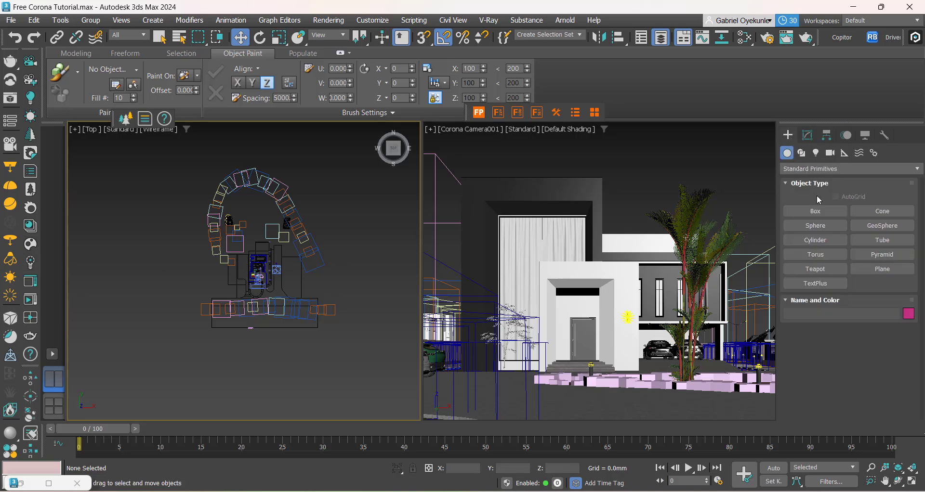
pyautogui.click(816, 153)
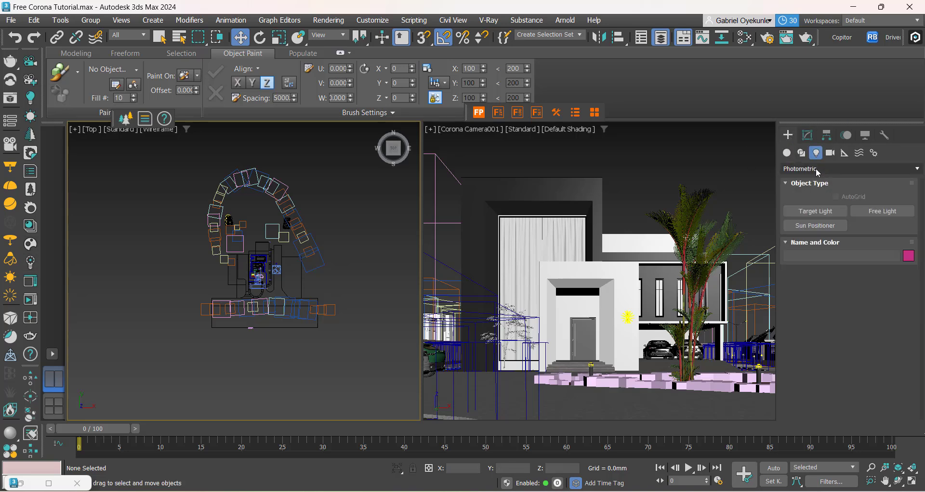
pyautogui.click(815, 168)
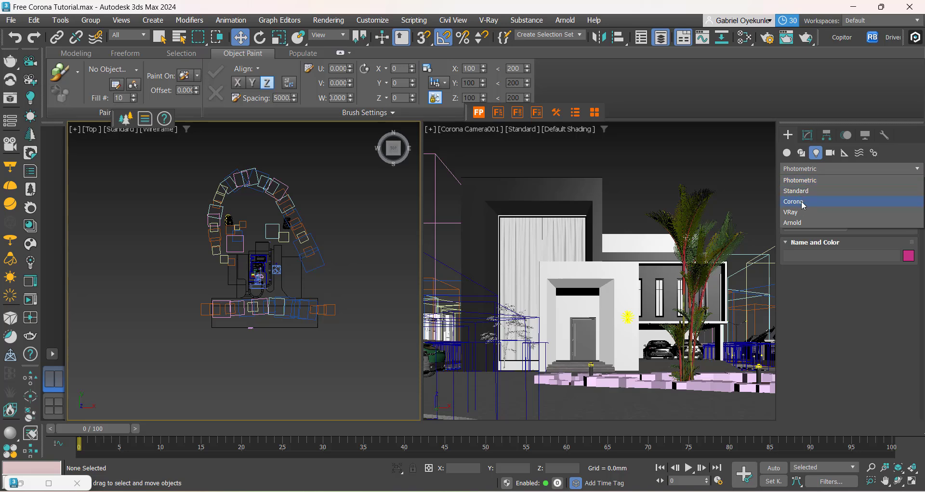
pyautogui.click(811, 171)
pyautogui.click(810, 171)
pyautogui.click(810, 171)
pyautogui.click(810, 171)
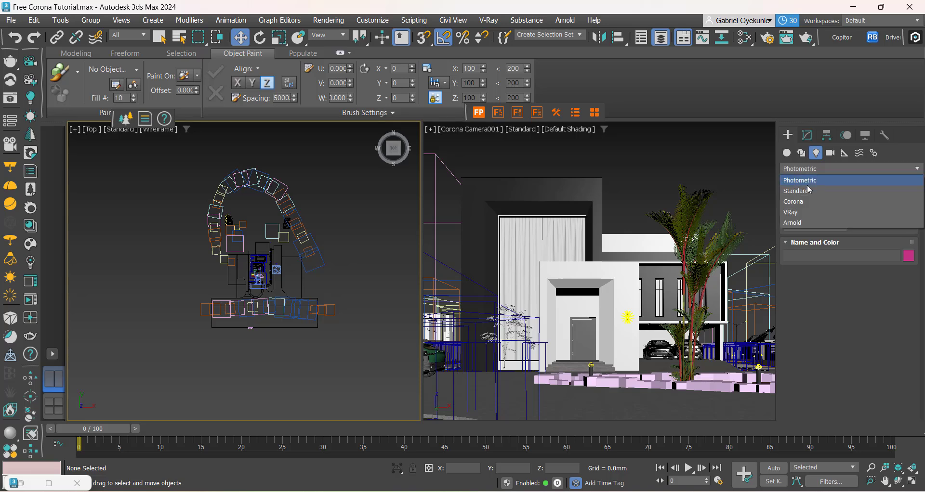
pyautogui.click(798, 203)
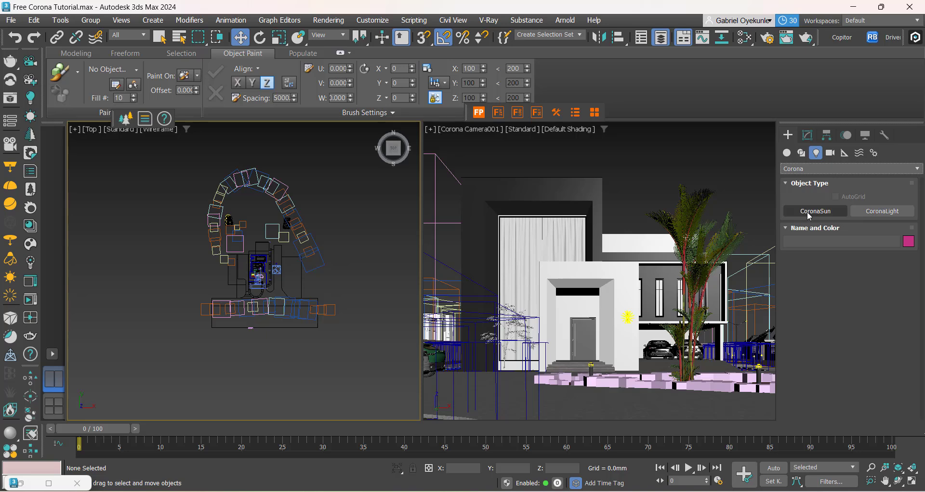
pyautogui.click(808, 212)
pyautogui.moveTo(183, 383); pyautogui.dragTo(215, 341, button='middle')
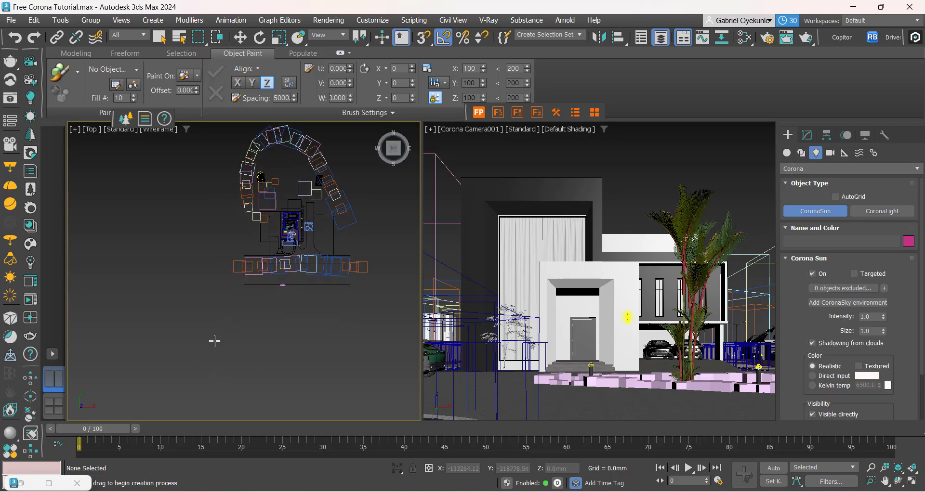
pyautogui.moveTo(161, 380); pyautogui.dragTo(218, 314)
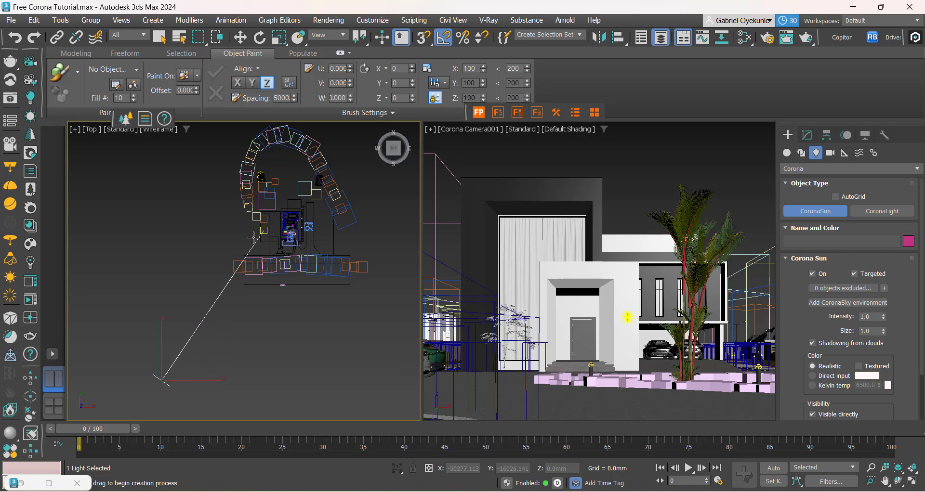
pyautogui.moveTo(254, 237); pyautogui.dragTo(218, 336)
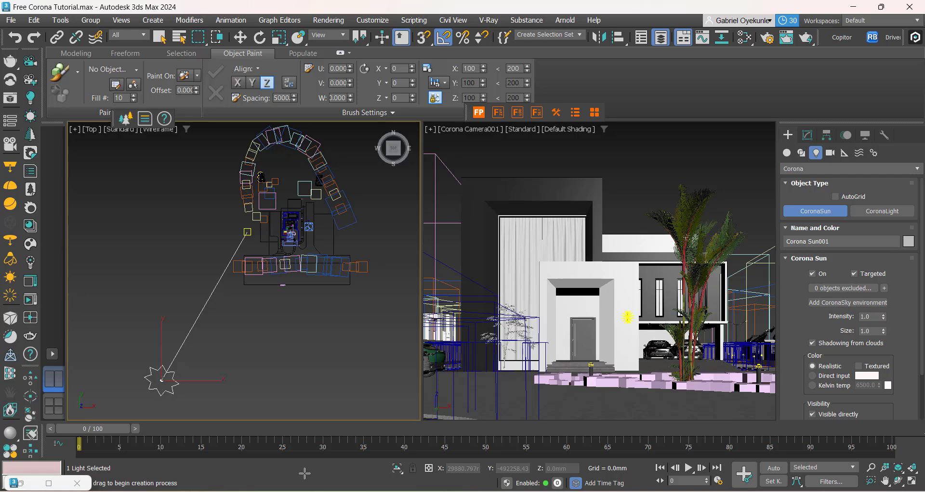
# Shift and lower the CoronaSun in the right-side view to about Y -397286 mm, Z 389160 mm, then deselect it.
pyautogui.press('w')
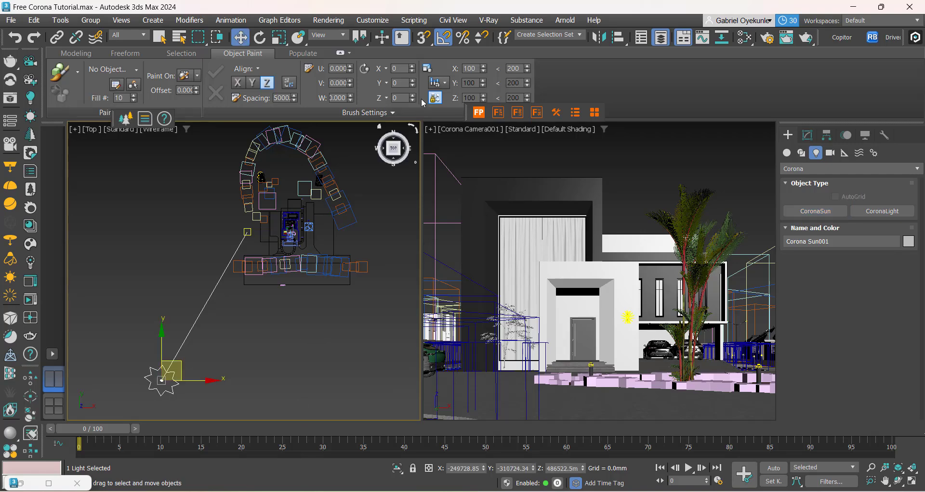
pyautogui.click(407, 149)
pyautogui.scroll(-2, 260, 230)
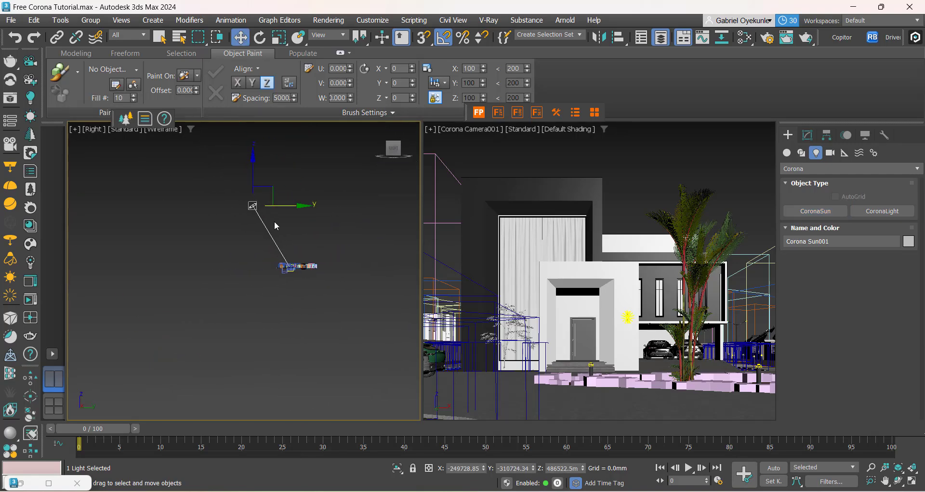
pyautogui.scroll(5, 270, 196)
pyautogui.scroll(-2, 253, 242)
pyautogui.moveTo(245, 252); pyautogui.dragTo(208, 287)
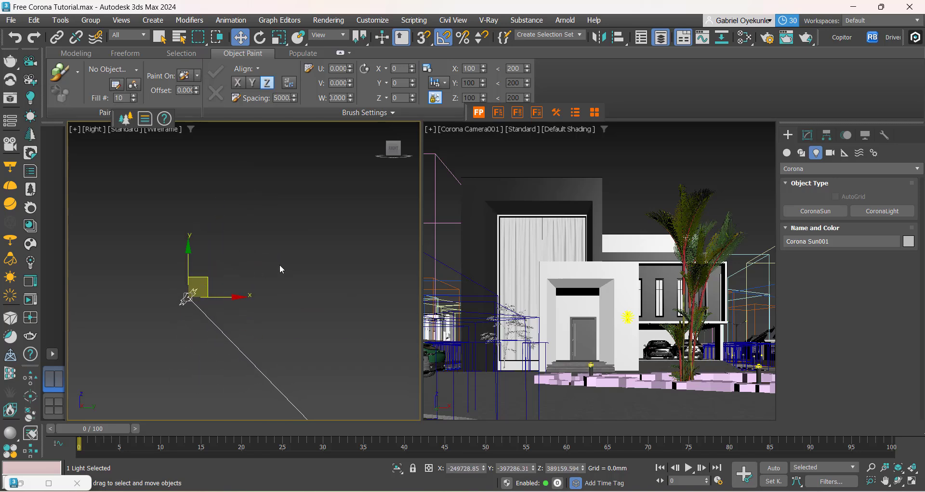
pyautogui.click(281, 266)
# Unhide the Plants layer content, including its Grass and Hedges sublayers, and save the scene.
pyautogui.scroll(-5, 282, 310)
pyautogui.press('t')
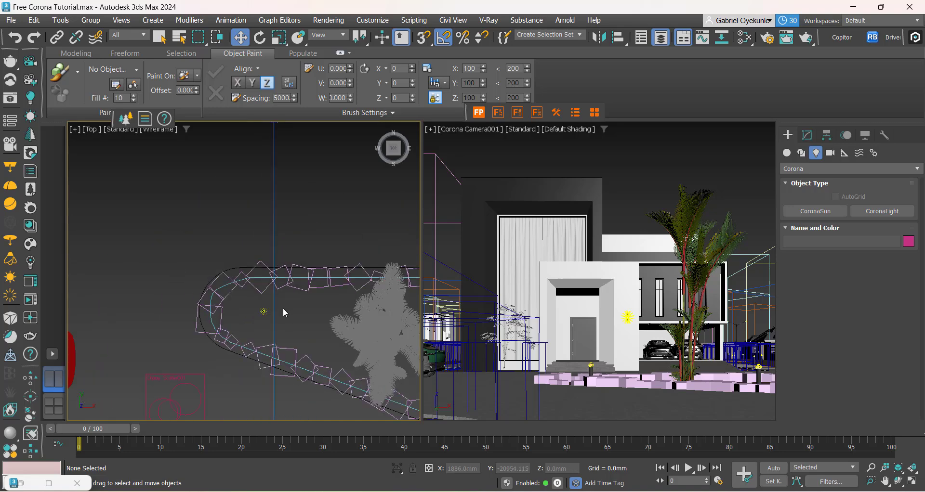
pyautogui.scroll(4, 283, 310)
pyautogui.scroll(-4, 331, 337)
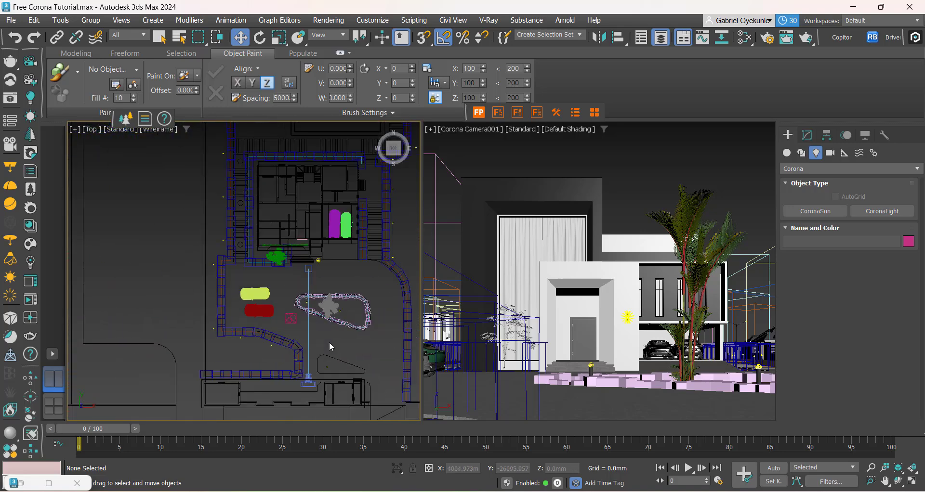
pyautogui.scroll(6, 333, 359)
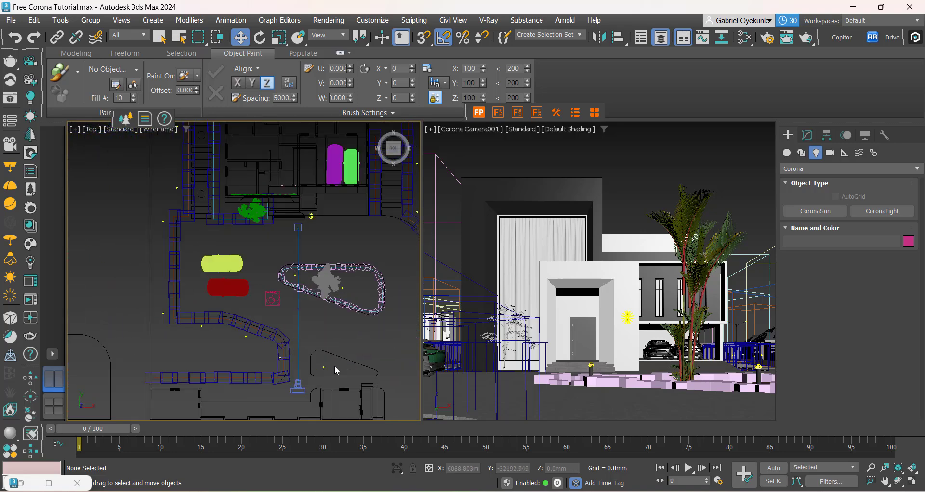
pyautogui.click(661, 37)
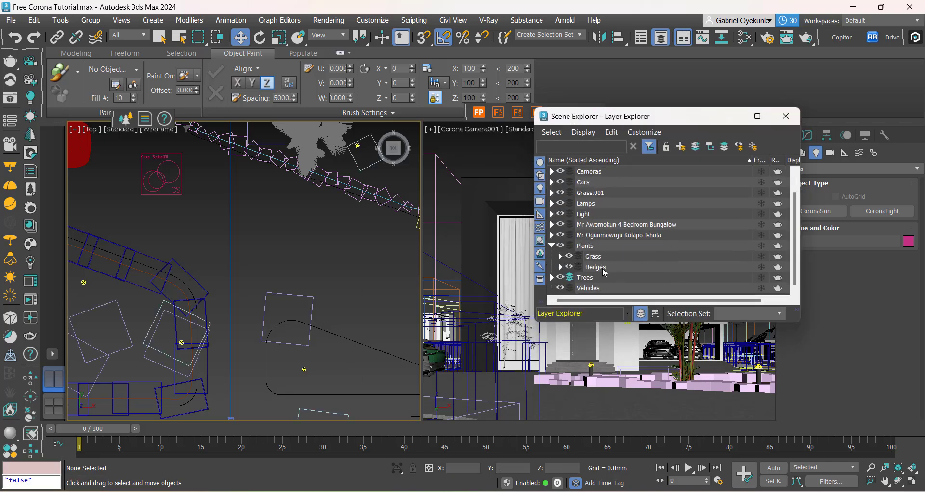
pyautogui.click(552, 246)
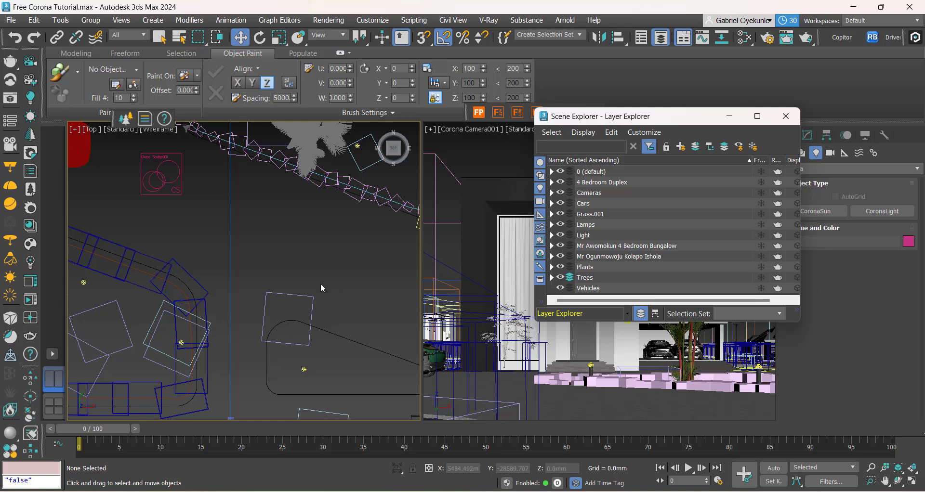
pyautogui.scroll(-5, 270, 295)
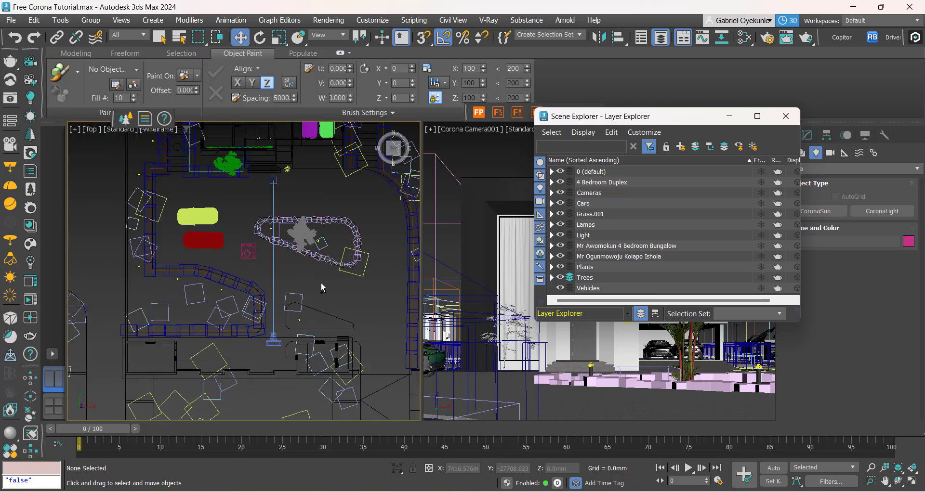
pyautogui.hotkey('ctrl', 's')
pyautogui.click(729, 116)
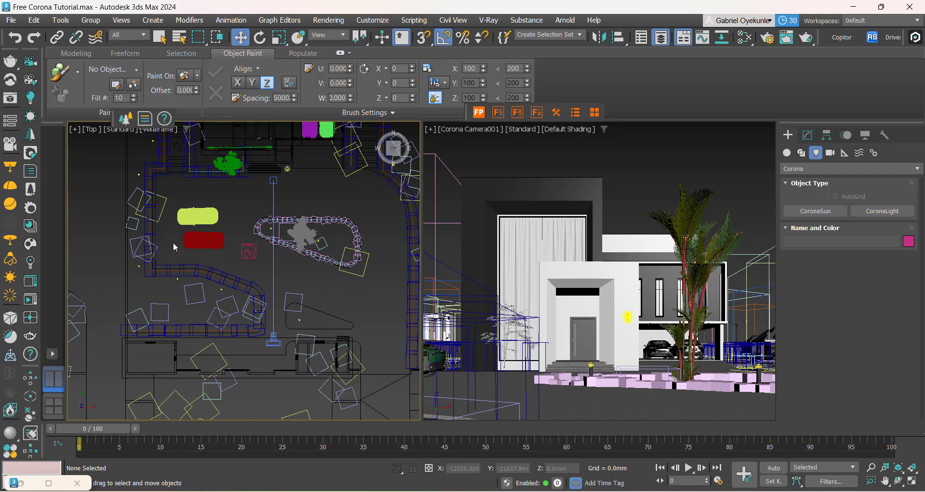
# Examine the scattered planting across the plots and the road verge in the top view, briefly selecting Hedge Cherry Laurel 001.
pyautogui.click(215, 269)
pyautogui.scroll(-6, 216, 275)
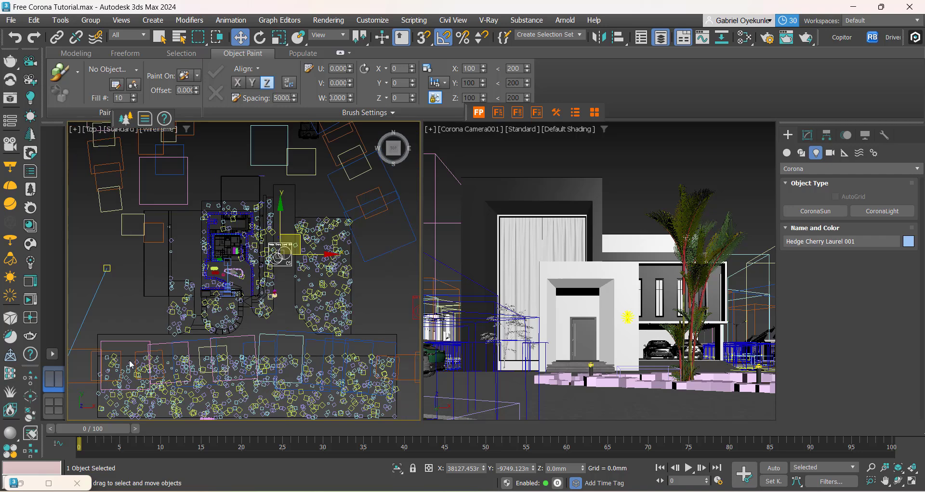
pyautogui.moveTo(130, 365); pyautogui.dragTo(283, 256, button='middle')
pyautogui.scroll(-5, 257, 265)
pyautogui.click(259, 368)
pyautogui.scroll(4, 295, 279)
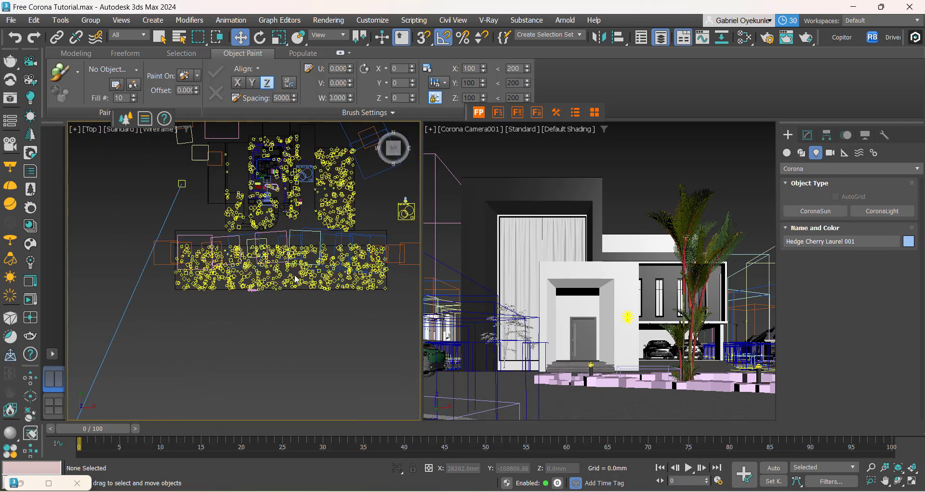
pyautogui.scroll(2, 297, 279)
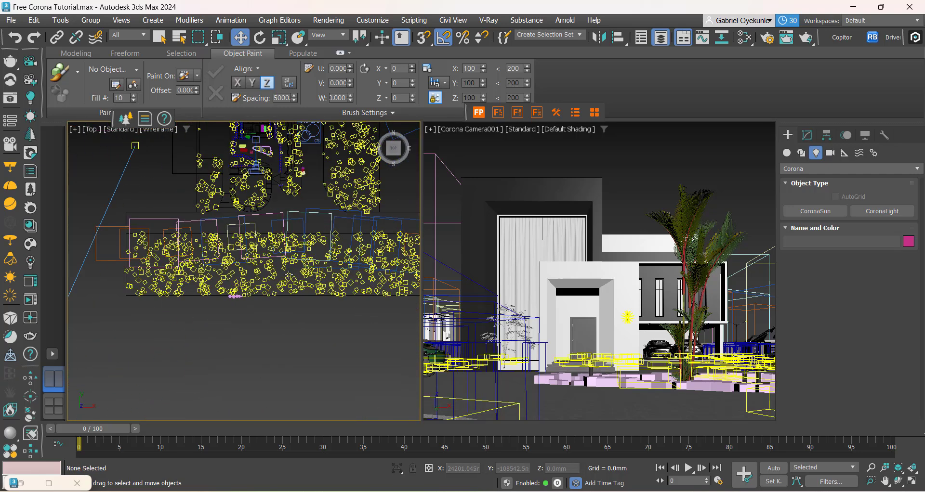
pyautogui.scroll(-5, 206, 347)
pyautogui.moveTo(164, 242)
pyautogui.mouseDown(button='middle')
pyautogui.moveTo(151, 218)
pyautogui.moveTo(178, 245)
pyautogui.mouseUp(button='middle')
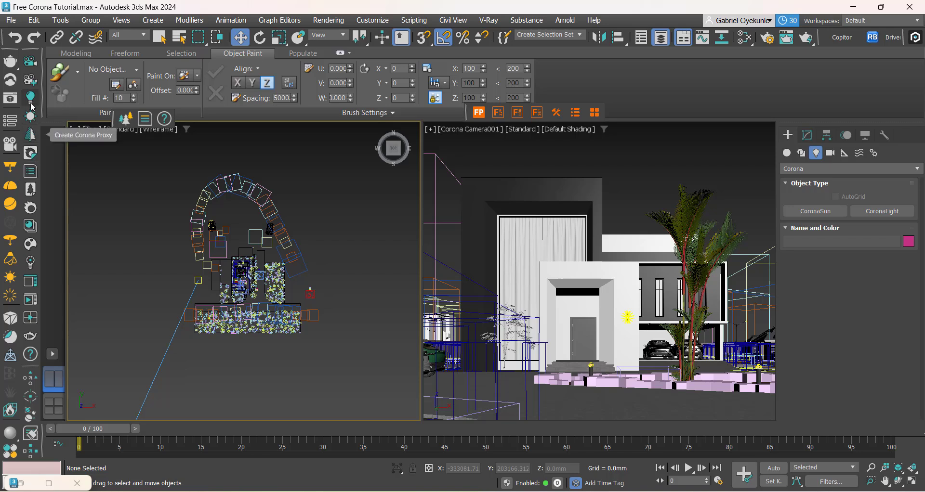
# Open the Corona frame buffer and start an interactive render.
pyautogui.click(33, 288)
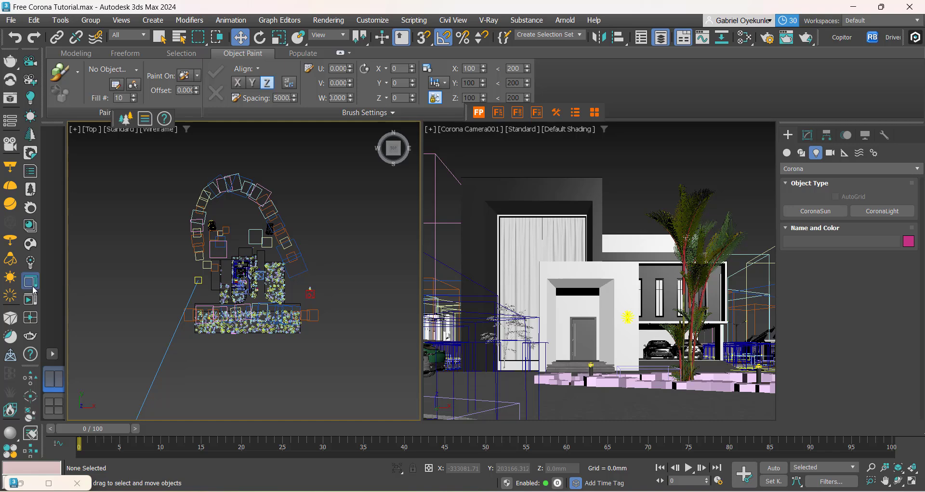
pyautogui.moveTo(316, 41); pyautogui.dragTo(339, 71)
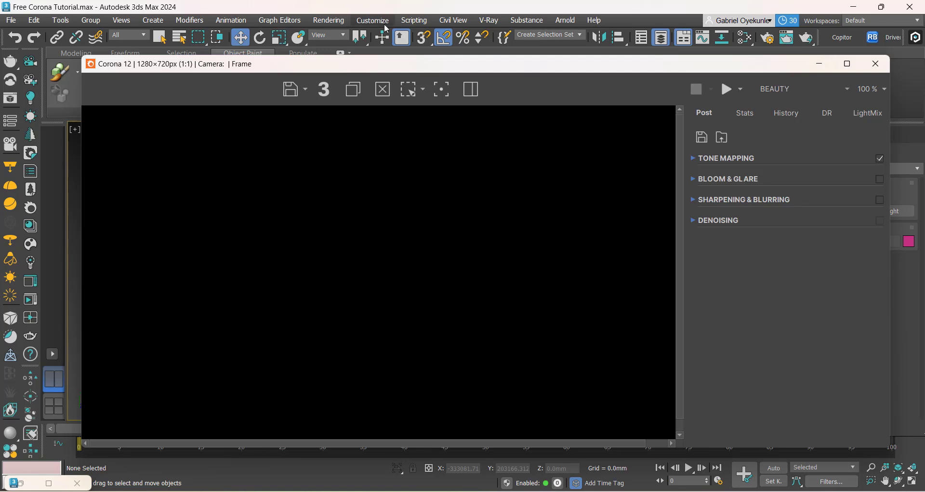
pyautogui.moveTo(339, 71)
pyautogui.mouseDown()
pyautogui.moveTo(366, 166)
pyautogui.moveTo(408, 146)
pyautogui.moveTo(383, 127)
pyautogui.moveTo(368, 88)
pyautogui.mouseUp()
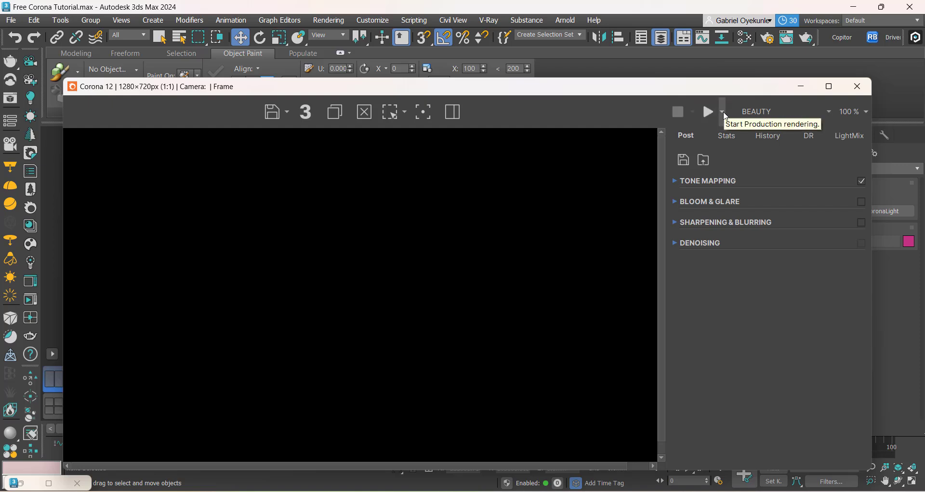
pyautogui.click(726, 115)
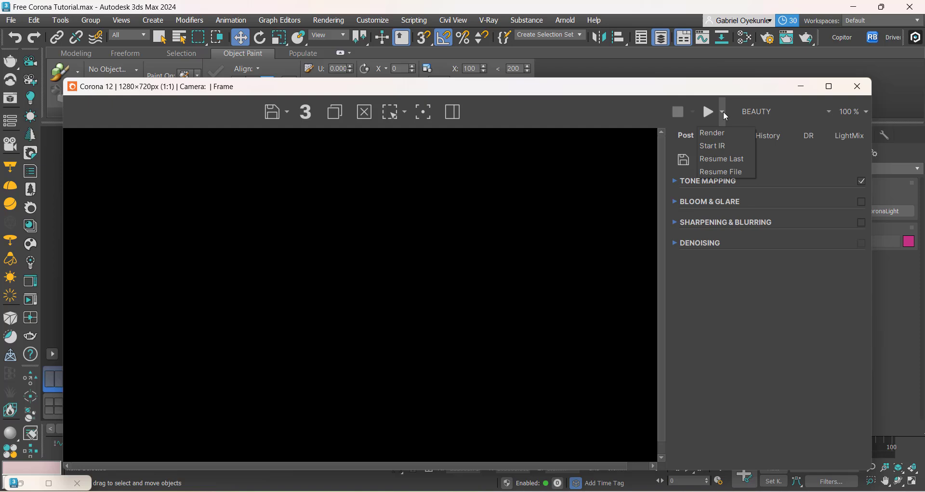
pyautogui.click(722, 146)
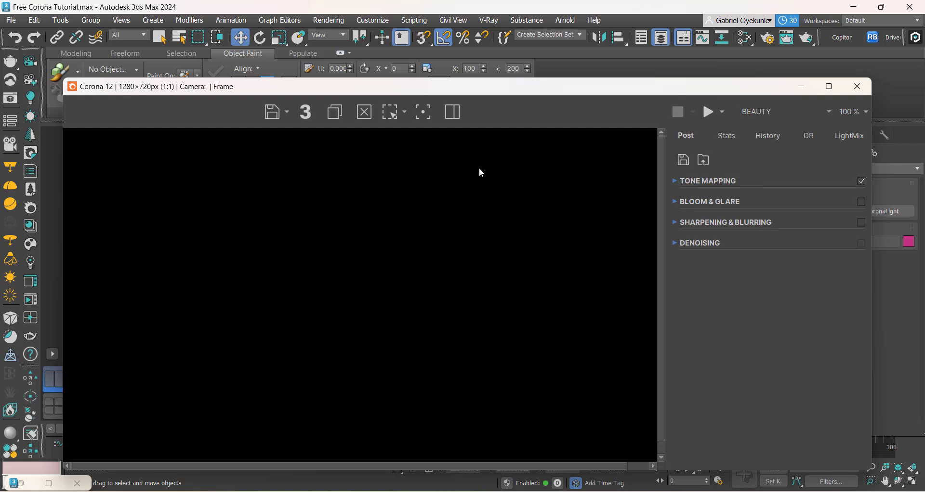
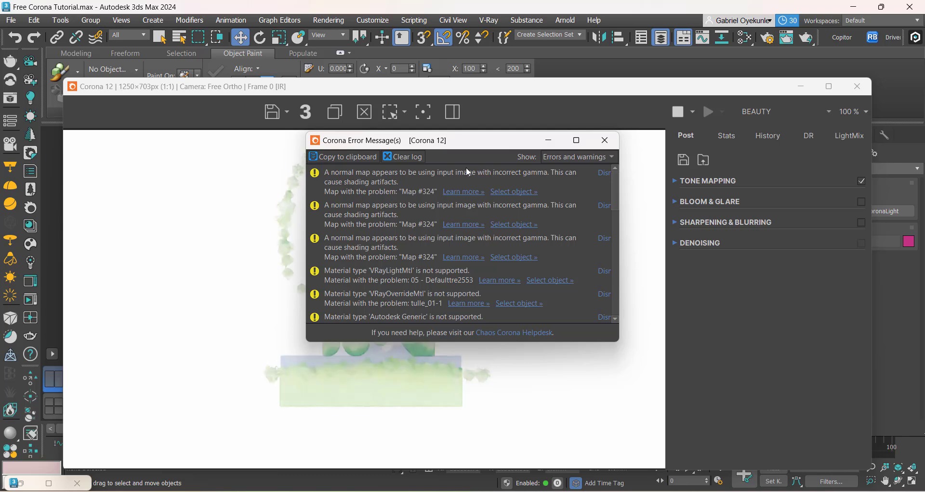
# Minimize the Corona error message log and switch the interactive render to the Corona Camera001 view.
pyautogui.moveTo(434, 141); pyautogui.dragTo(619, 256)
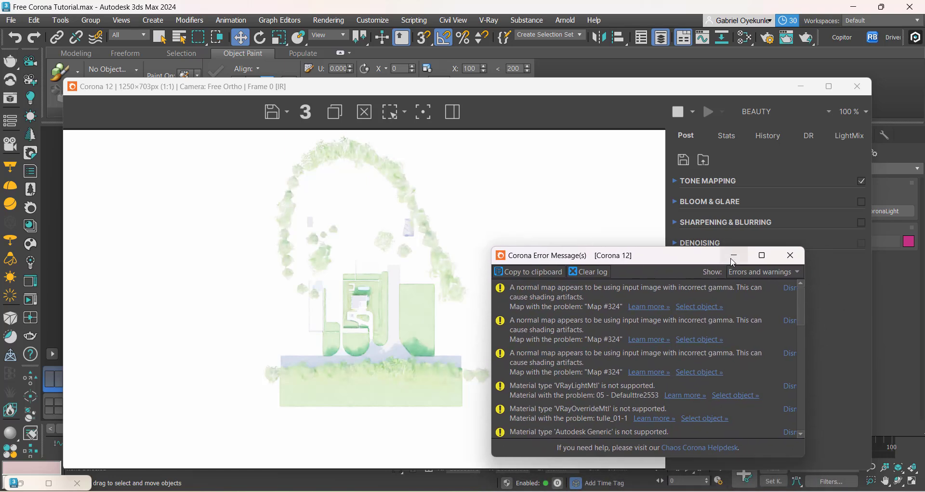
pyautogui.moveTo(800, 325); pyautogui.dragTo(802, 374)
pyautogui.click(734, 255)
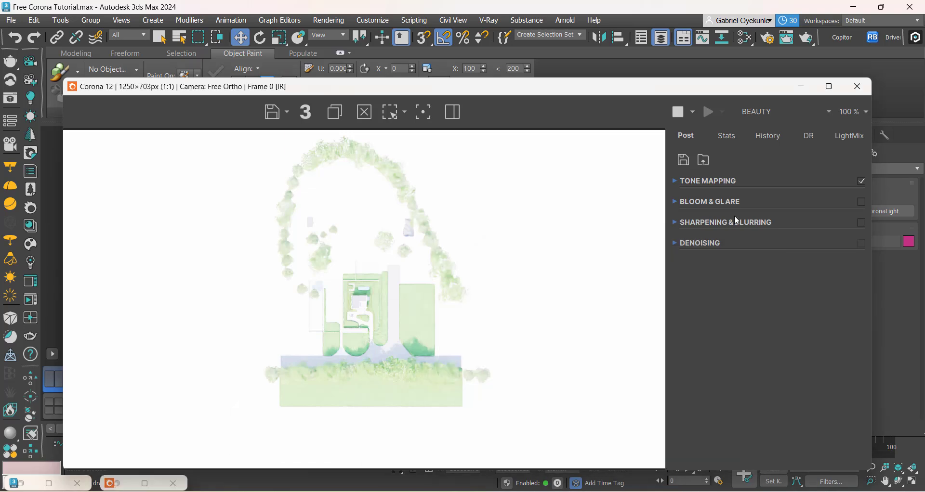
pyautogui.moveTo(519, 92); pyautogui.dragTo(577, 256)
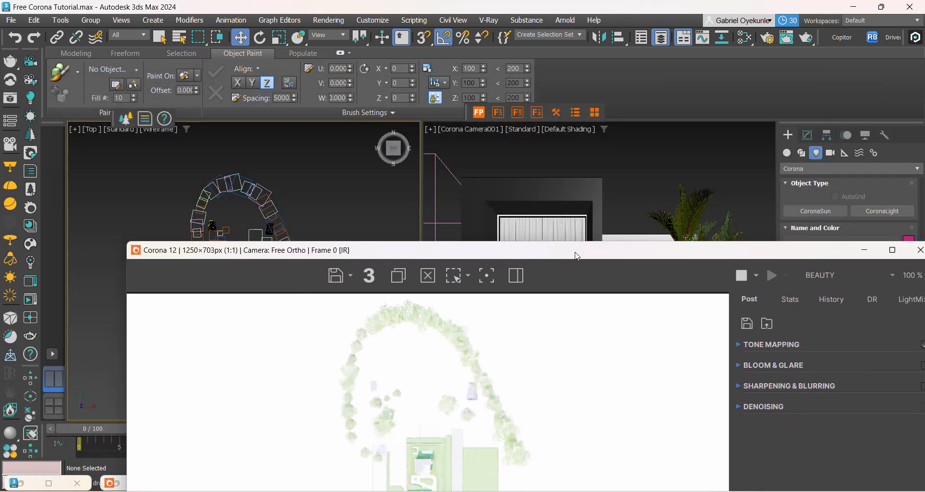
pyautogui.click(644, 172)
pyautogui.moveTo(596, 258); pyautogui.dragTo(567, 77)
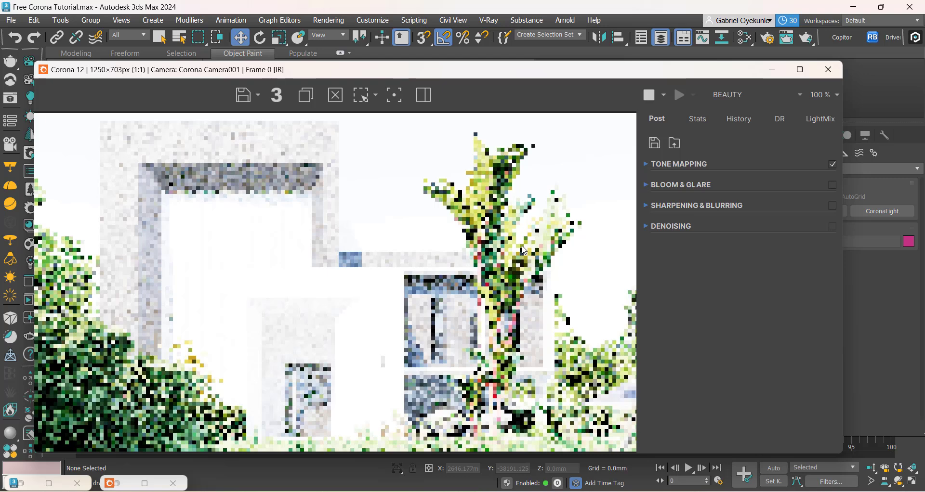
# Examine the interactive render of the house facade and planting at different magnifications.
pyautogui.scroll(-2, 423, 275)
pyautogui.scroll(1, 339, 295)
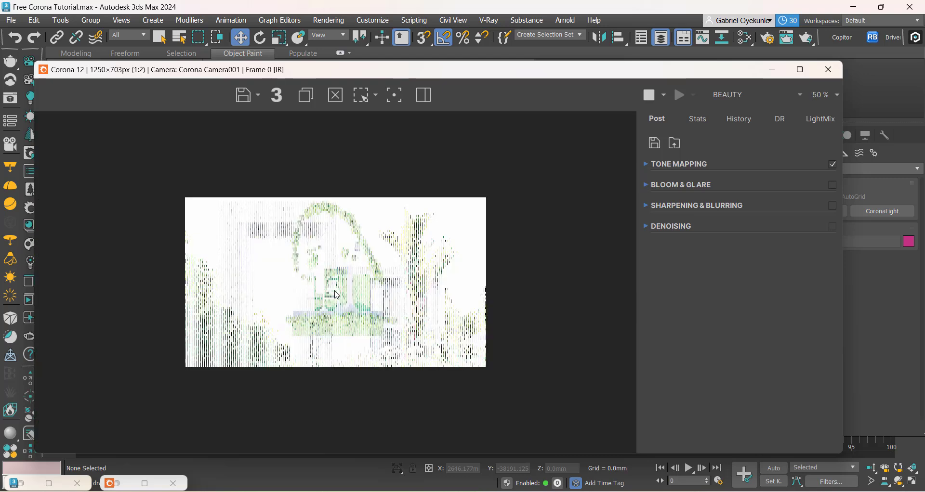
pyautogui.scroll(1, 337, 295)
pyautogui.scroll(-2, 336, 295)
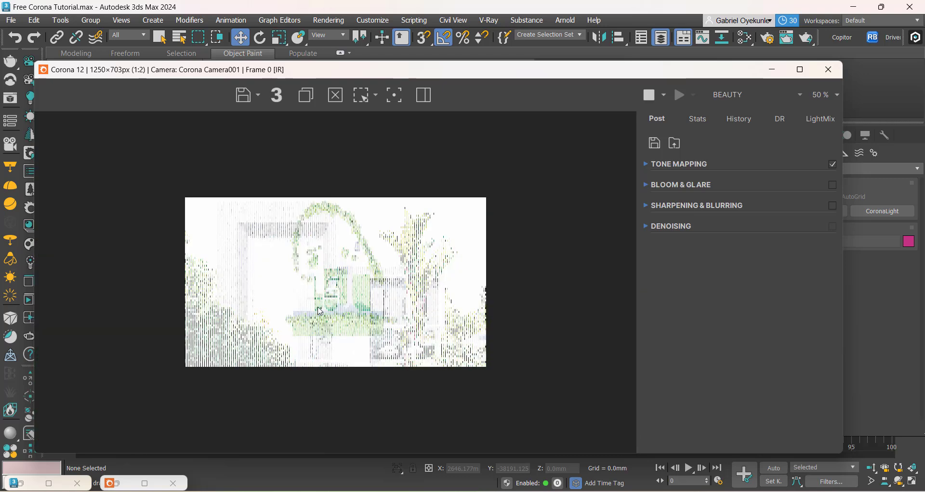
pyautogui.scroll(2, 319, 311)
pyautogui.scroll(-2, 319, 311)
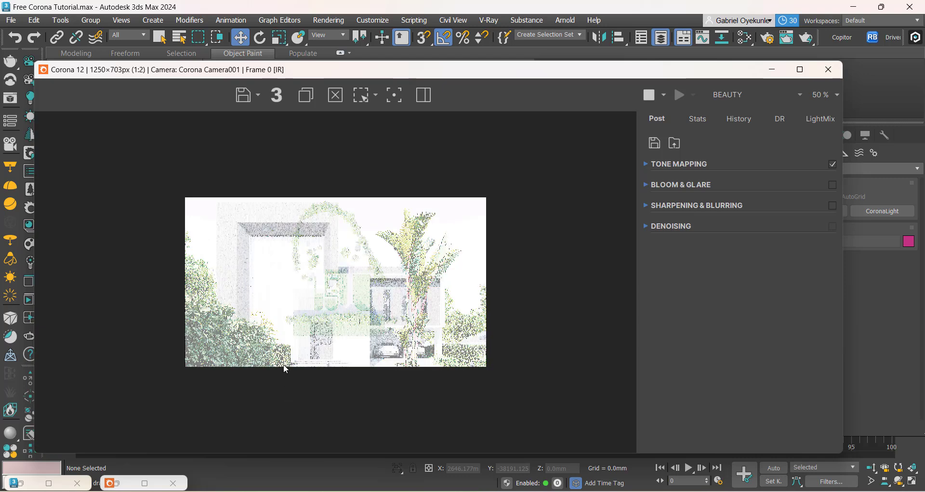
pyautogui.scroll(2, 286, 367)
pyautogui.scroll(-1, 286, 367)
# Lock the view to render to Corona Camera001 in the Render Setup.
pyautogui.moveTo(610, 73); pyautogui.dragTo(275, 243)
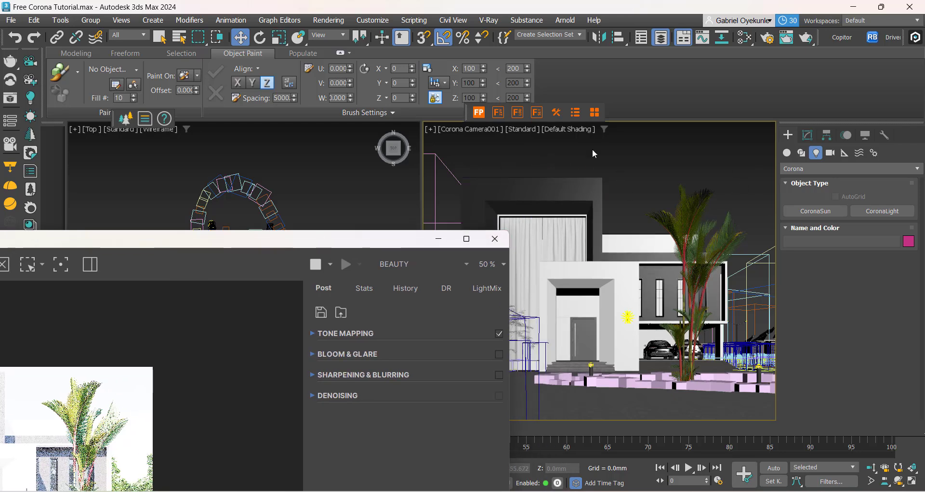
pyautogui.click(771, 39)
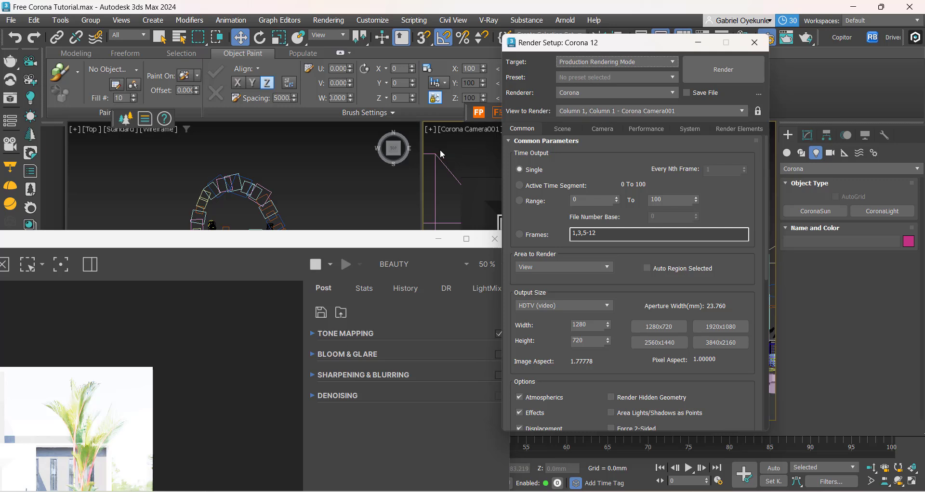
pyautogui.click(758, 112)
pyautogui.moveTo(333, 239); pyautogui.dragTo(508, 117)
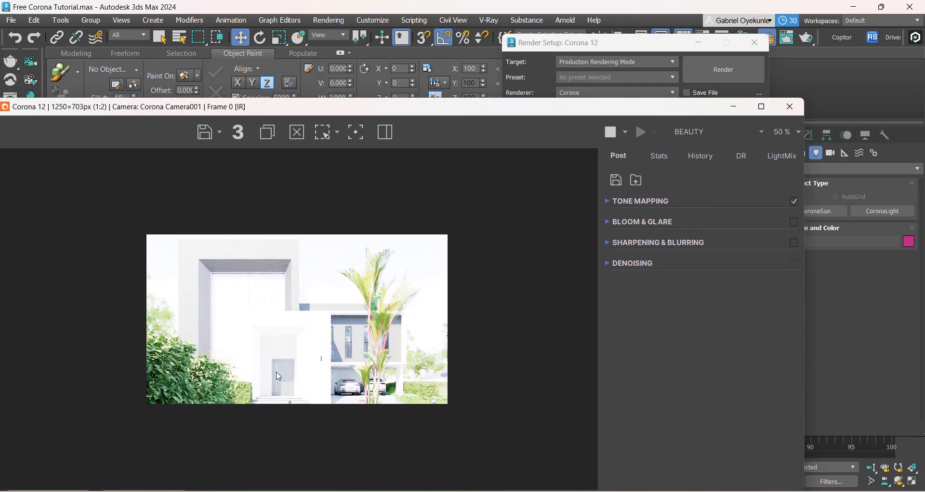
pyautogui.moveTo(647, 109); pyautogui.dragTo(398, 189)
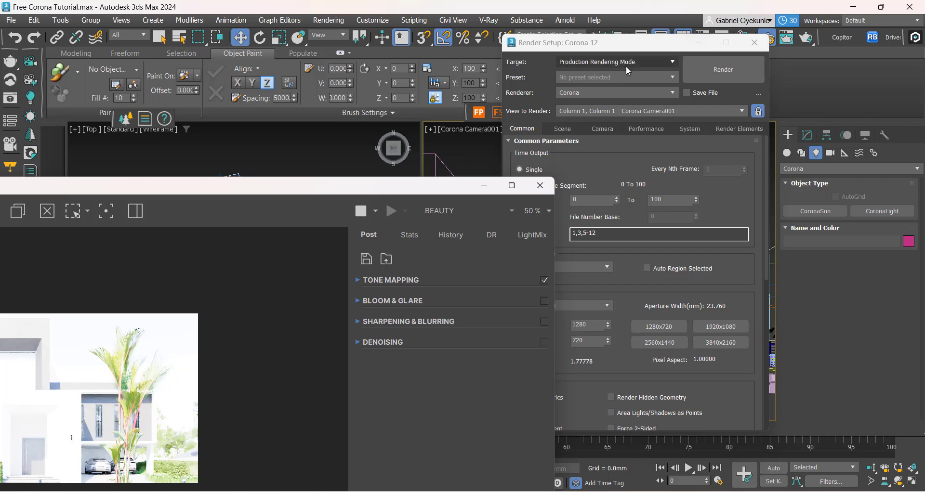
# Set the render output size to the 6cm X 6cm (2 1/4" X 2 1/4") slide preset and reposition the frame buffer.
pyautogui.moveTo(548, 46); pyautogui.dragTo(569, 42)
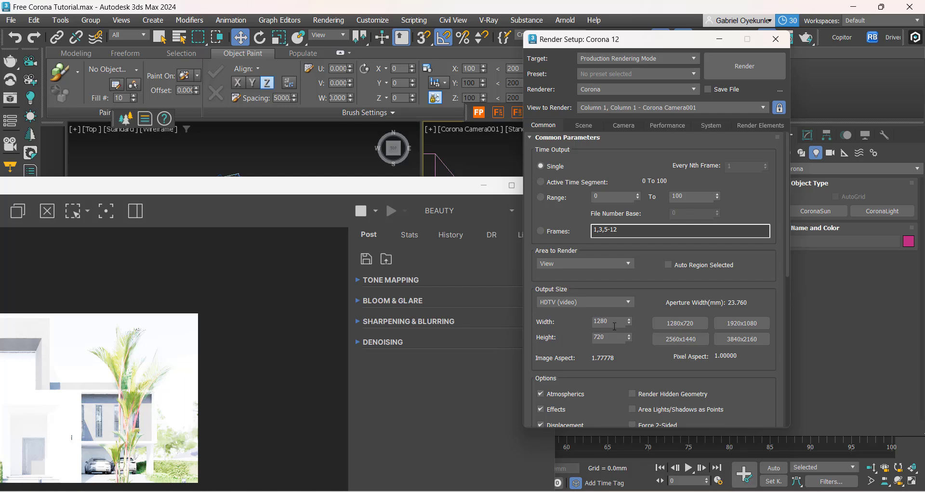
pyautogui.click(614, 303)
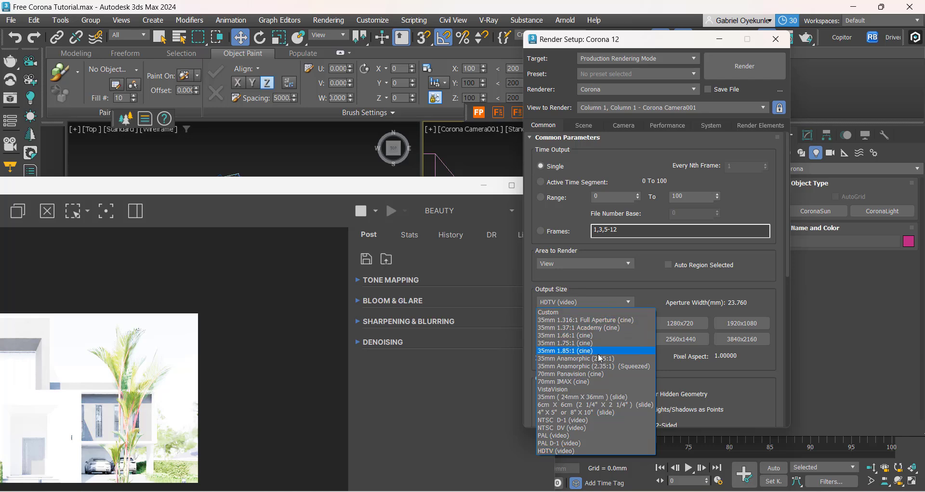
pyautogui.click(576, 405)
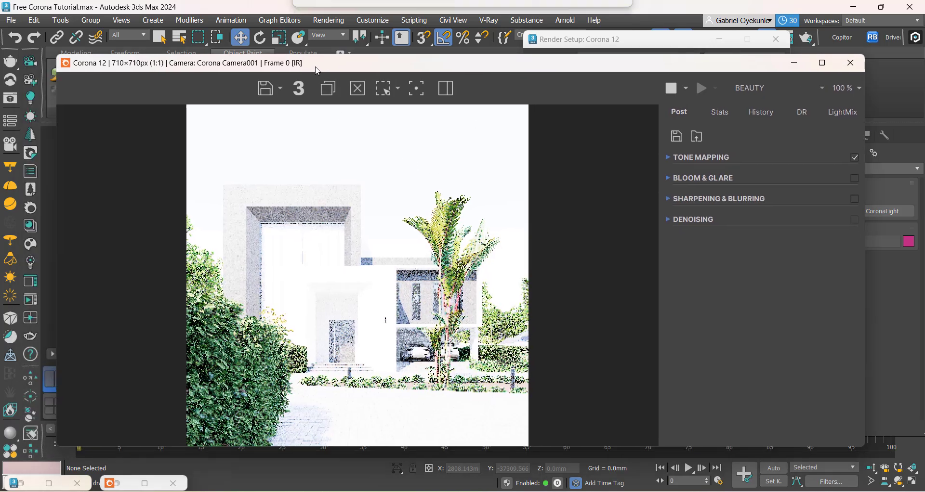
pyautogui.moveTo(68, 217); pyautogui.dragTo(303, 207)
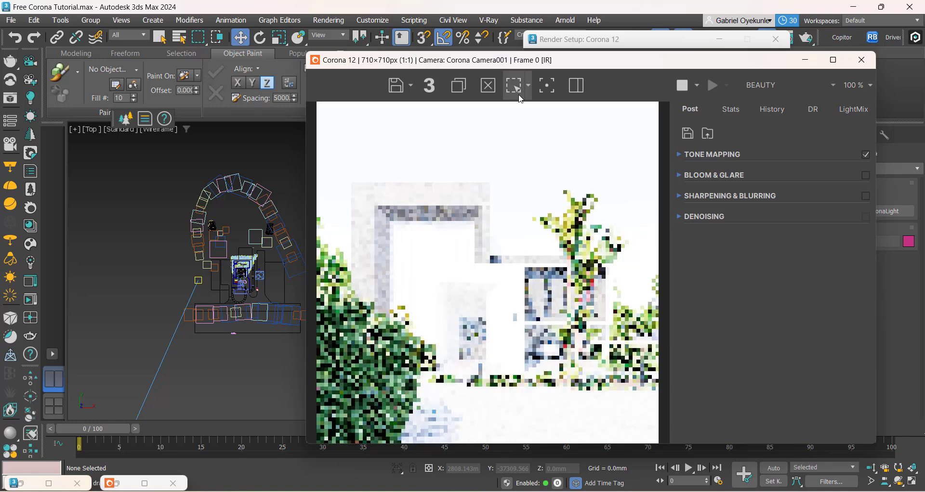
# Move the frame buffer clear of the camera view and minimize the Render Setup window.
pyautogui.moveTo(489, 62); pyautogui.dragTo(270, 67)
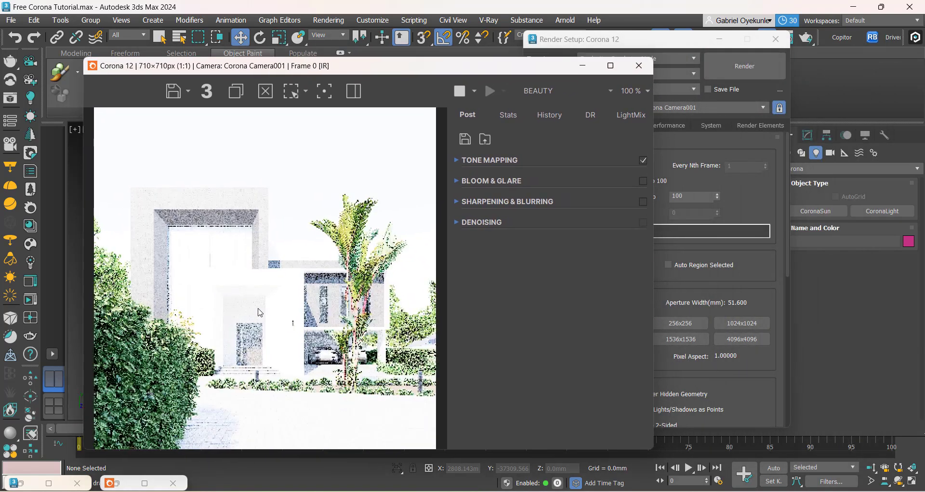
pyautogui.moveTo(524, 73); pyautogui.dragTo(473, 77)
pyautogui.click(719, 40)
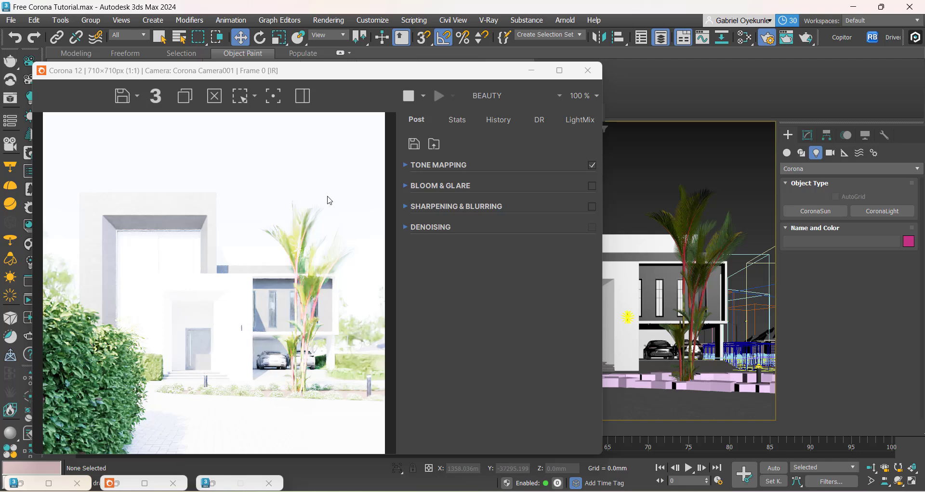
# Clear the Physical Sun & Sky Environment map from the scene's environment background and close the Environment and Effects settings.
pyautogui.click(329, 22)
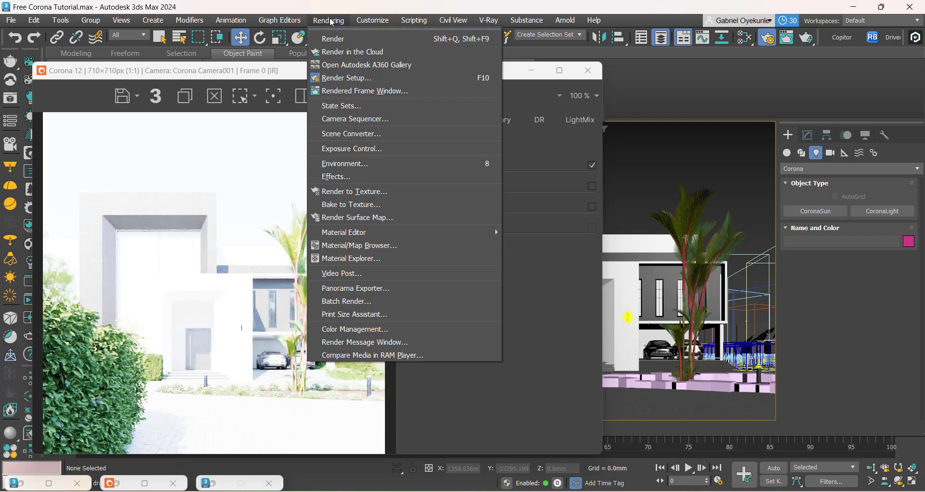
pyautogui.click(348, 166)
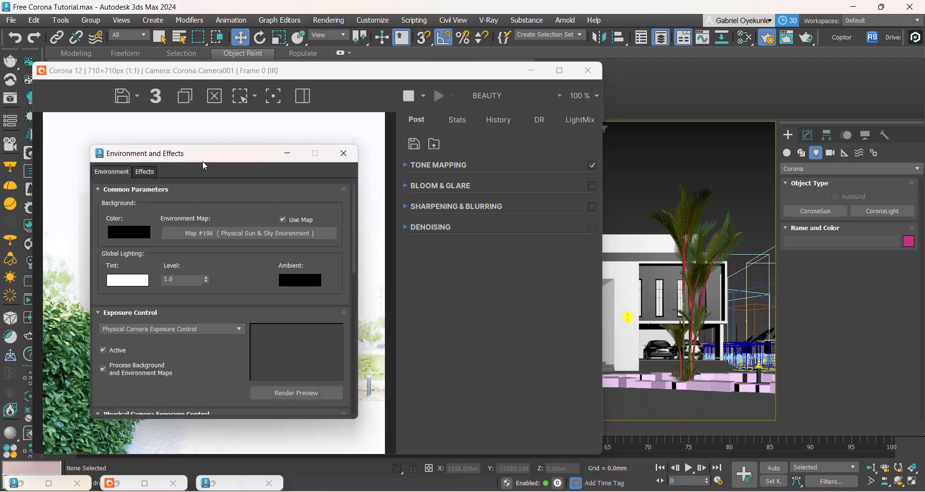
pyautogui.moveTo(203, 162); pyautogui.dragTo(542, 144)
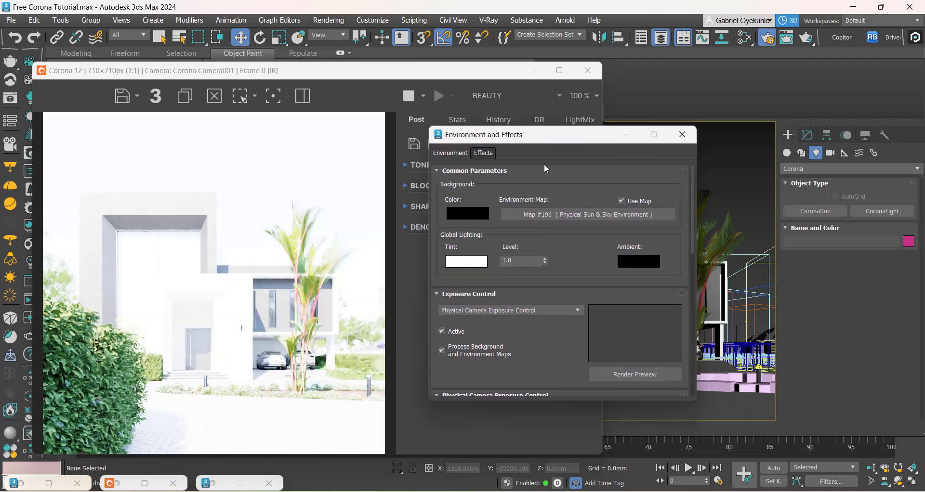
pyautogui.rightClick(587, 217)
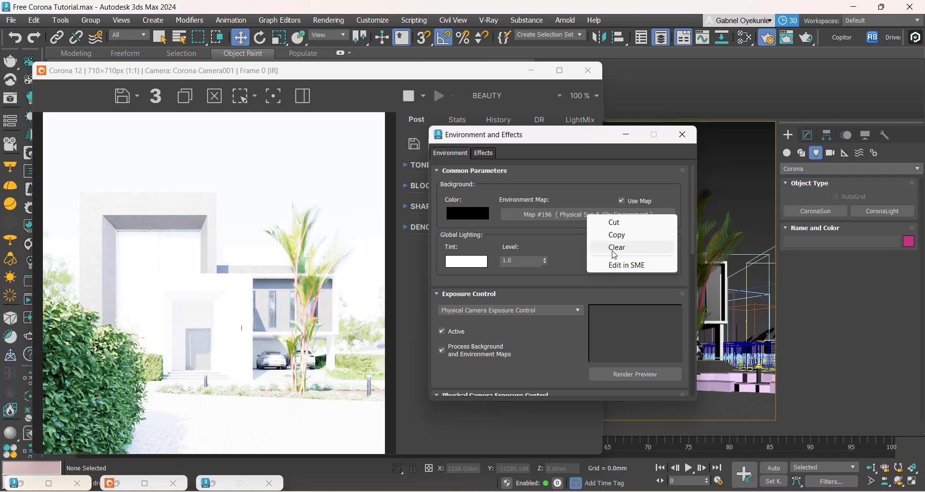
pyautogui.click(614, 247)
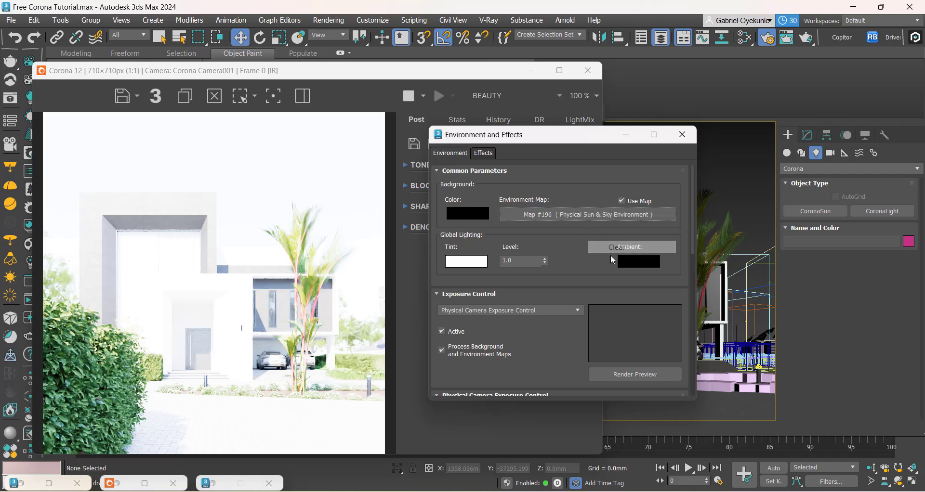
pyautogui.click(681, 136)
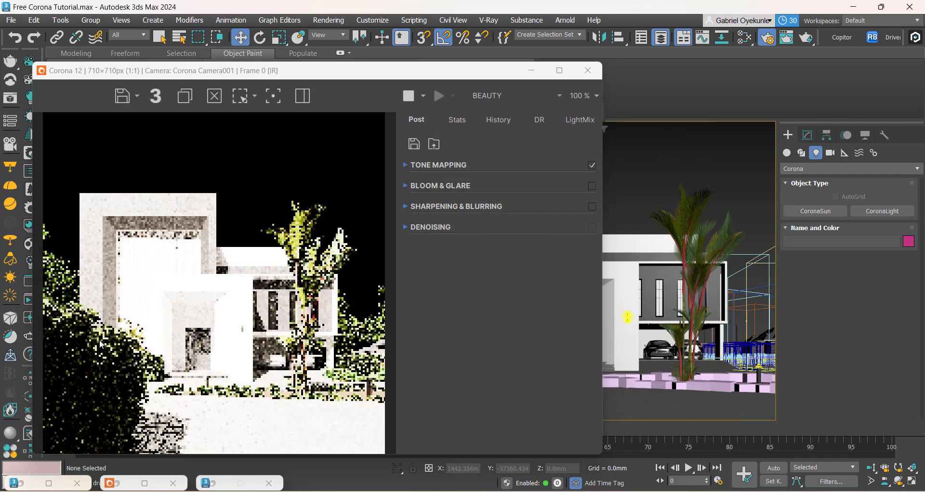
# Select the Corona Sun in the Top view and add a CoronaSky environment from its parameters.
pyautogui.moveTo(501, 80); pyautogui.dragTo(767, 93)
pyautogui.click(169, 267)
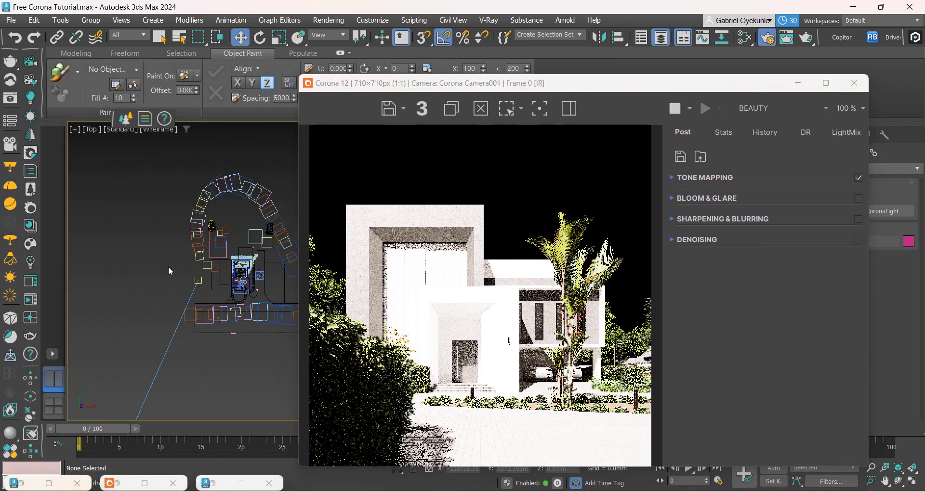
pyautogui.scroll(-6, 169, 266)
pyautogui.scroll(5, 157, 304)
pyautogui.click(155, 300)
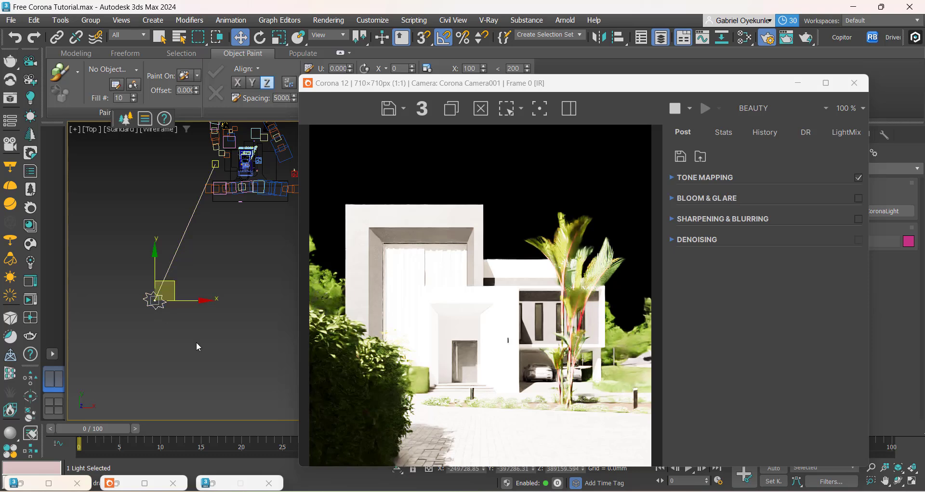
pyautogui.moveTo(615, 84); pyautogui.dragTo(336, 90)
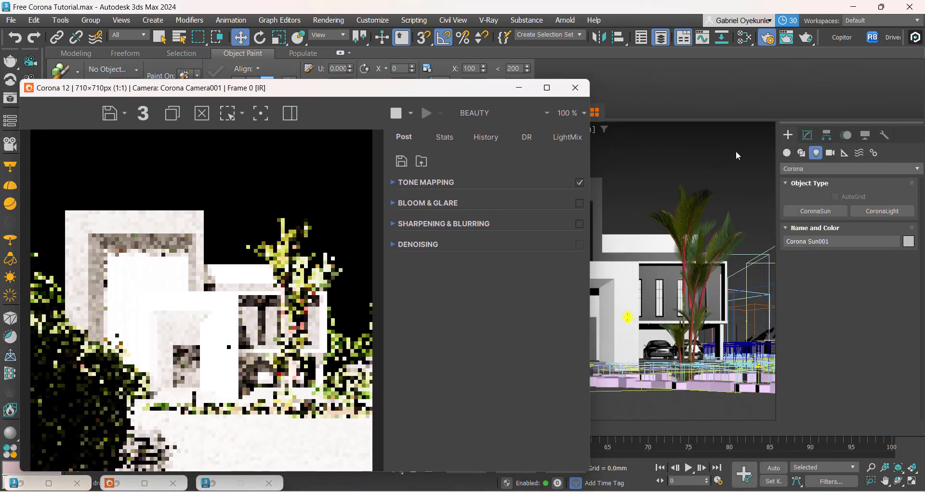
pyautogui.click(808, 137)
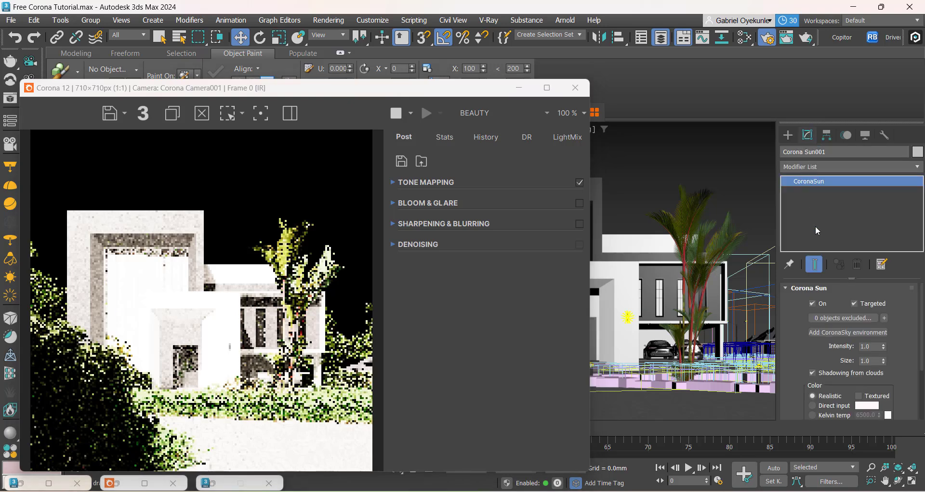
pyautogui.click(825, 333)
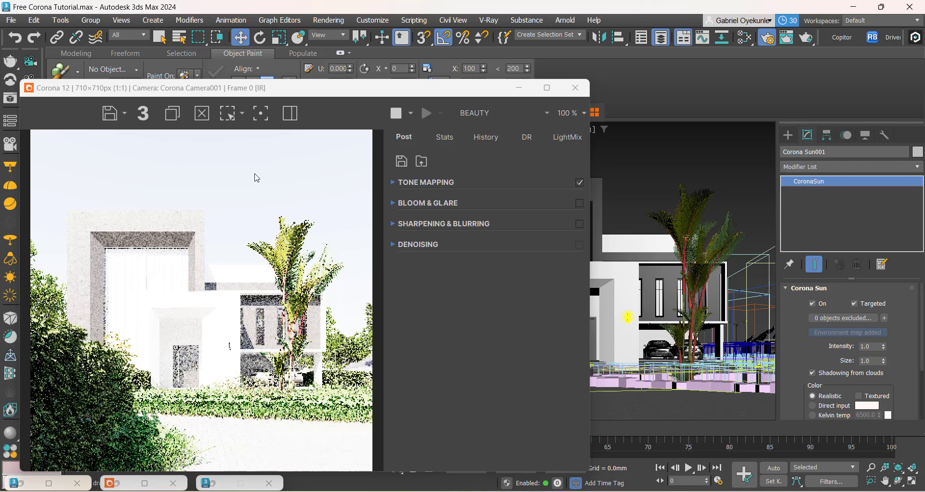
# Move the frame buffer aside and select the Grass Lawn 002 scatter around the house in the Top view.
pyautogui.moveTo(250, 93); pyautogui.dragTo(515, 74)
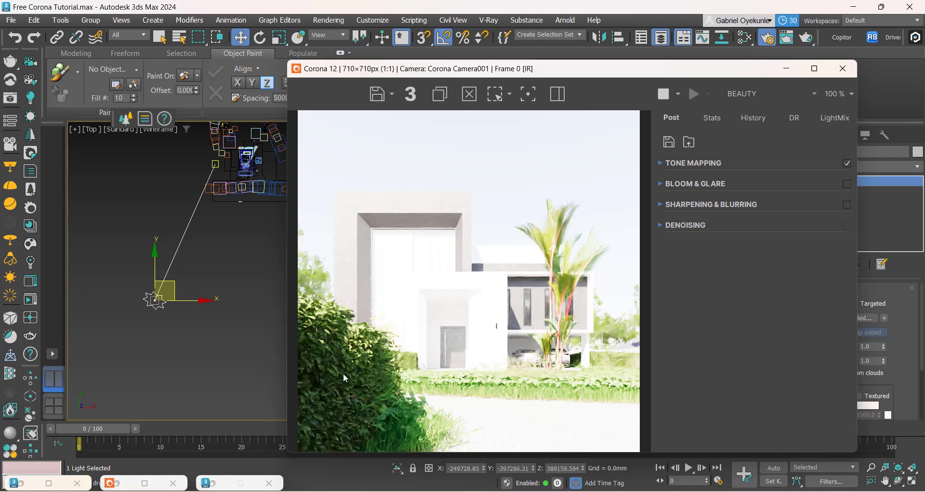
pyautogui.moveTo(524, 69); pyautogui.dragTo(308, 309)
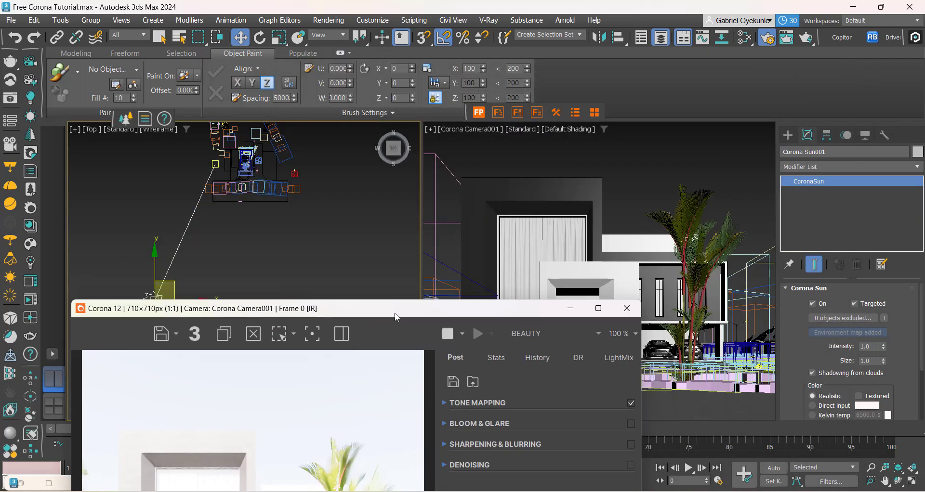
pyautogui.click(310, 239)
pyautogui.scroll(10, 255, 201)
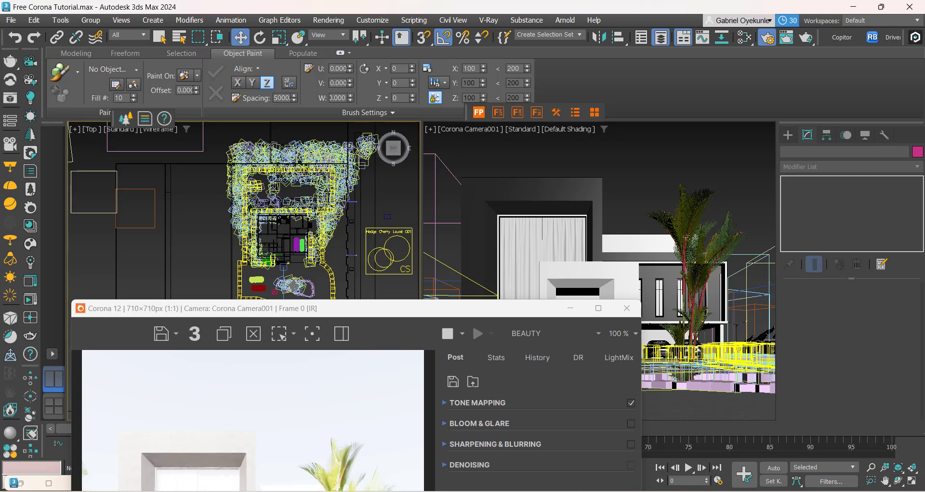
pyautogui.scroll(5, 284, 205)
pyautogui.click(272, 185)
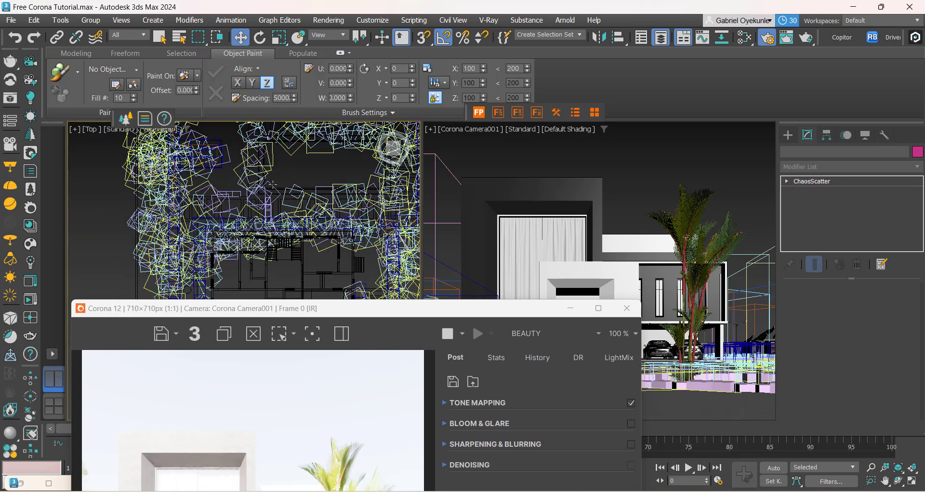
# Stop the interactive render and minimize the frame buffer.
pyautogui.moveTo(388, 314); pyautogui.dragTo(391, 91)
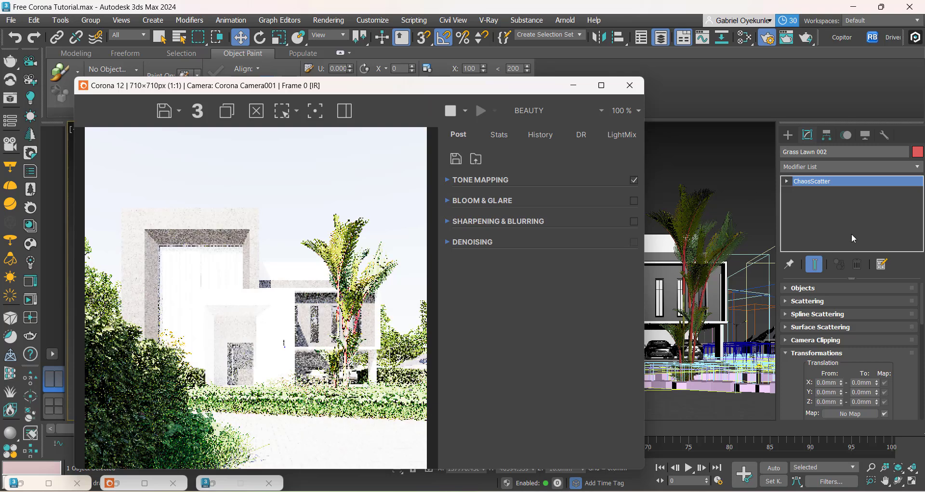
pyautogui.click(450, 111)
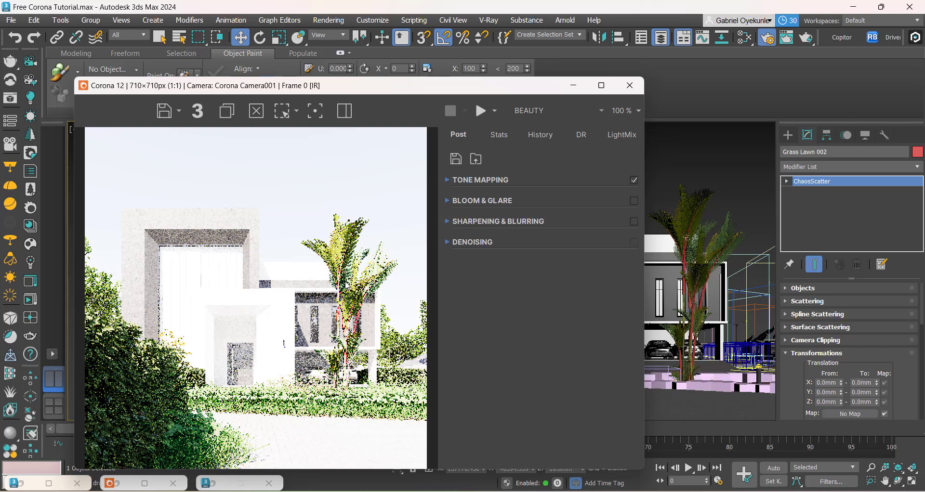
pyautogui.click(574, 85)
# Set the Grass Lawn 002 scatter's uniform scale range to 10 to 12 percent in its transformations.
pyautogui.click(803, 355)
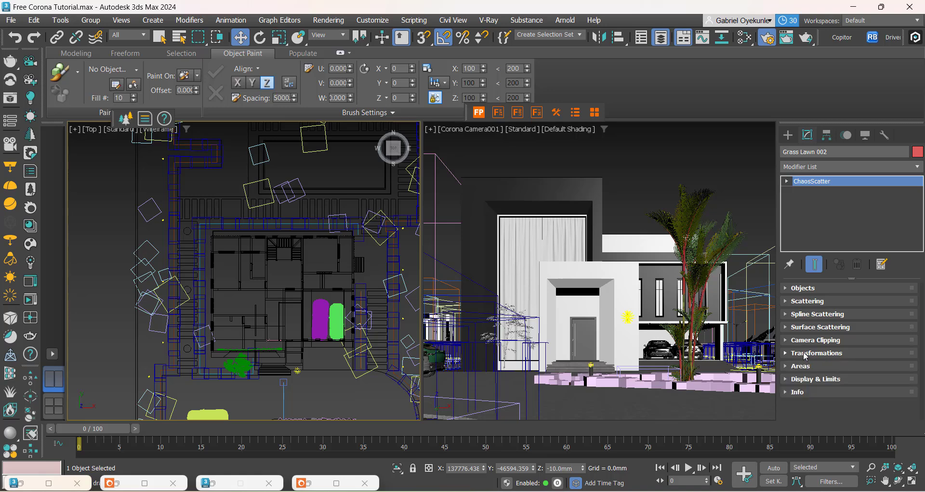
pyautogui.click(800, 356)
pyautogui.moveTo(788, 378); pyautogui.dragTo(804, 203)
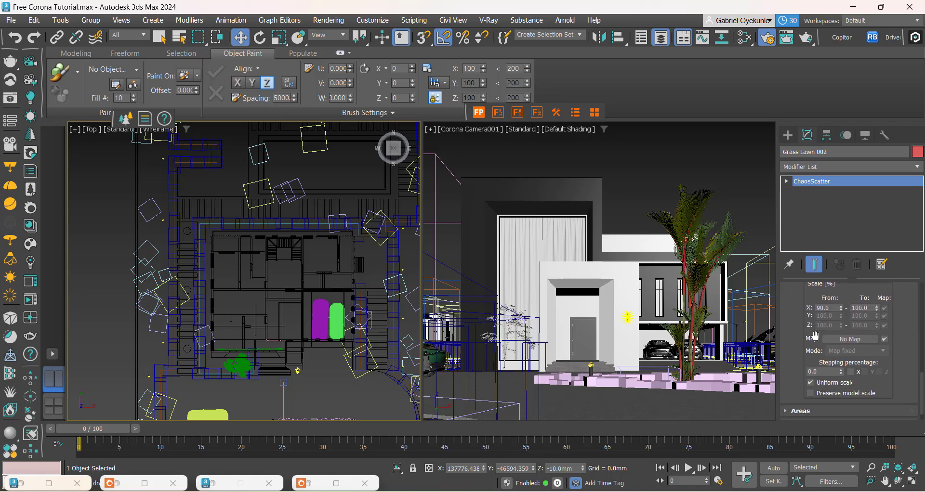
pyautogui.doubleClick(828, 308)
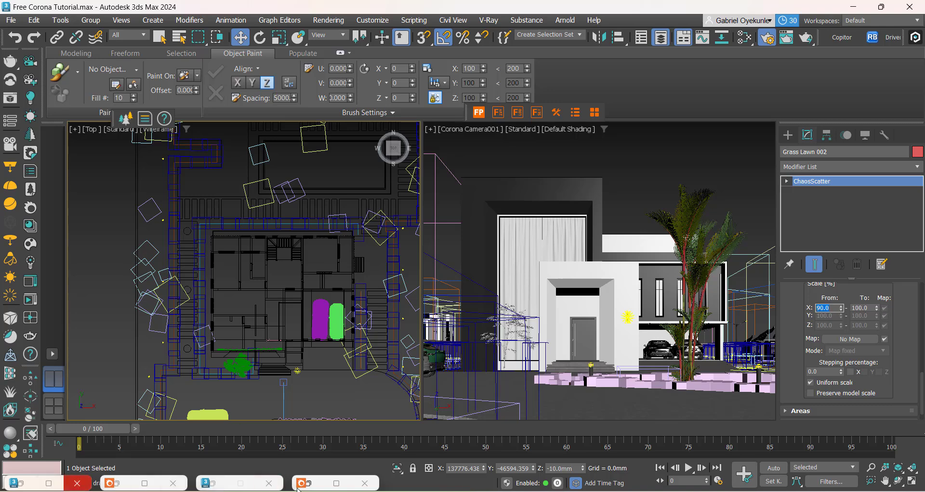
pyautogui.click(311, 486)
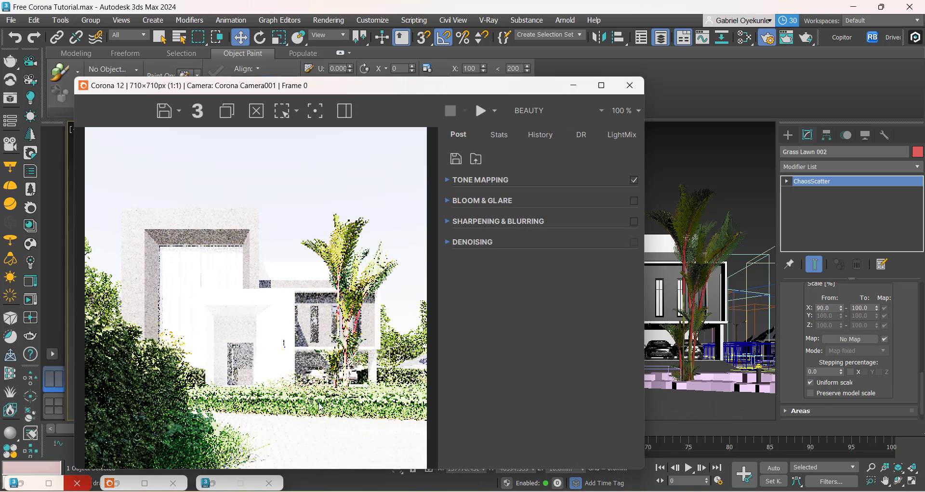
pyautogui.click(574, 86)
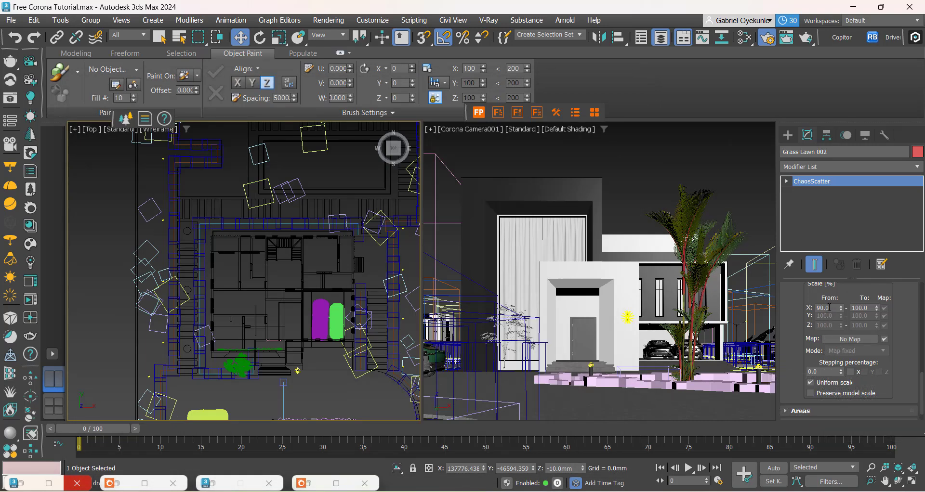
pyautogui.doubleClick(826, 308)
pyautogui.write('10')
pyautogui.click(863, 308)
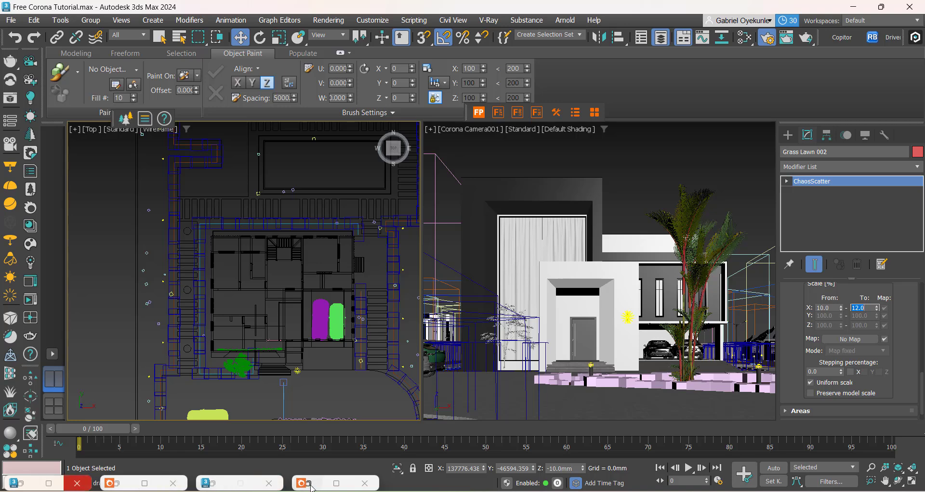
pyautogui.doubleClick(308, 488)
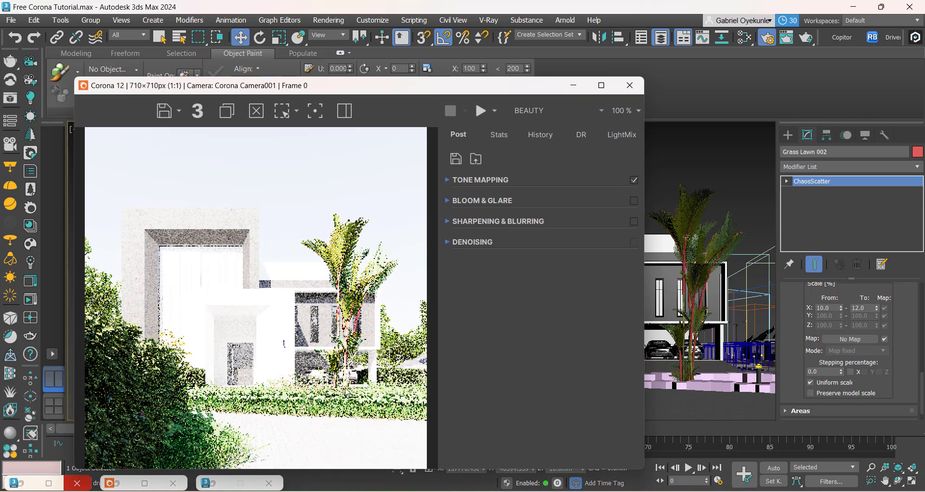
pyautogui.click(574, 86)
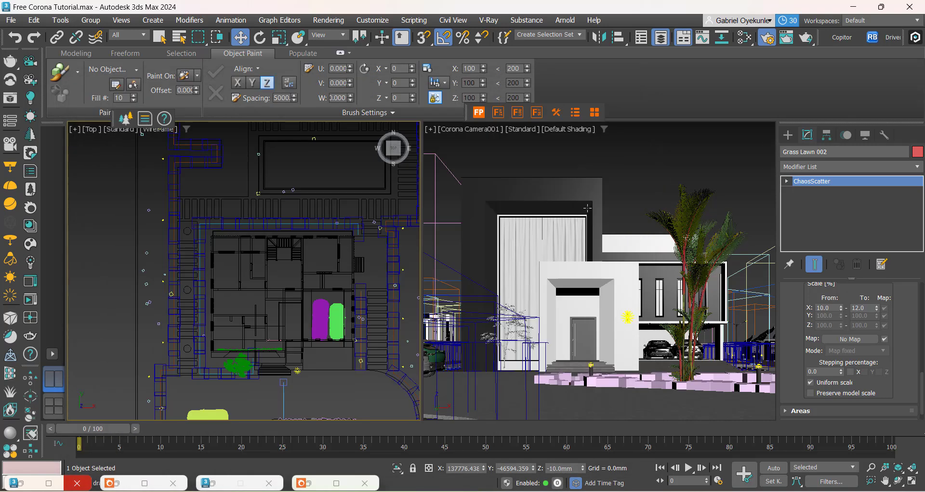
# Select the Hedge Cherry Laurel 001 scatter in the camera view and set its scale range from 8 to 10 percent.
pyautogui.rightClick(450, 270)
pyautogui.click(451, 270)
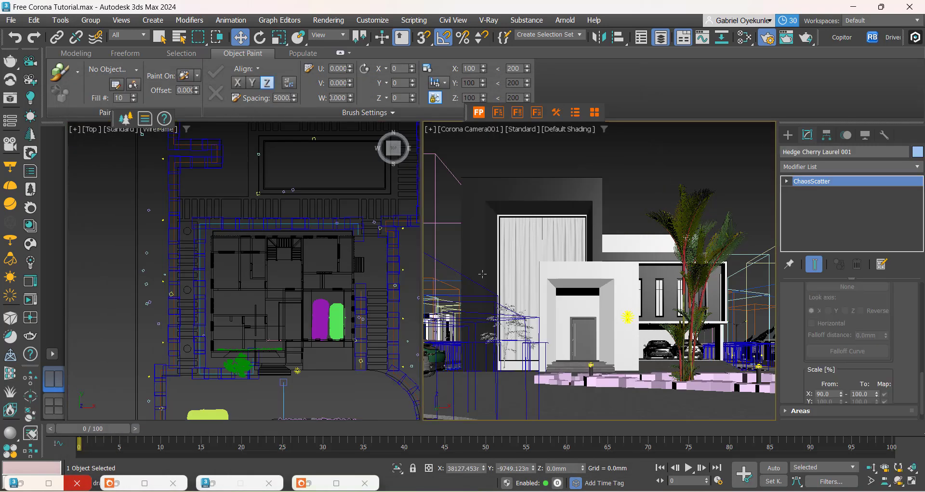
pyautogui.moveTo(814, 384); pyautogui.dragTo(821, 359)
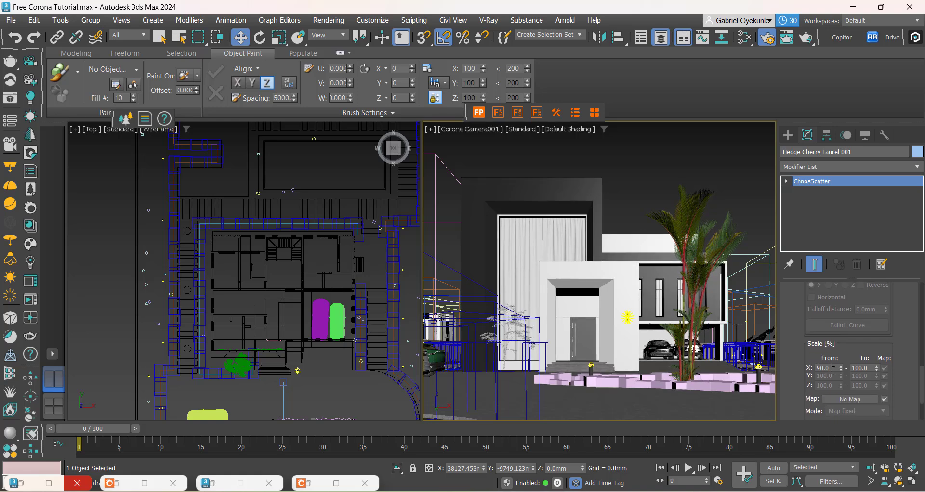
pyautogui.doubleClick(824, 369)
pyautogui.write('8')
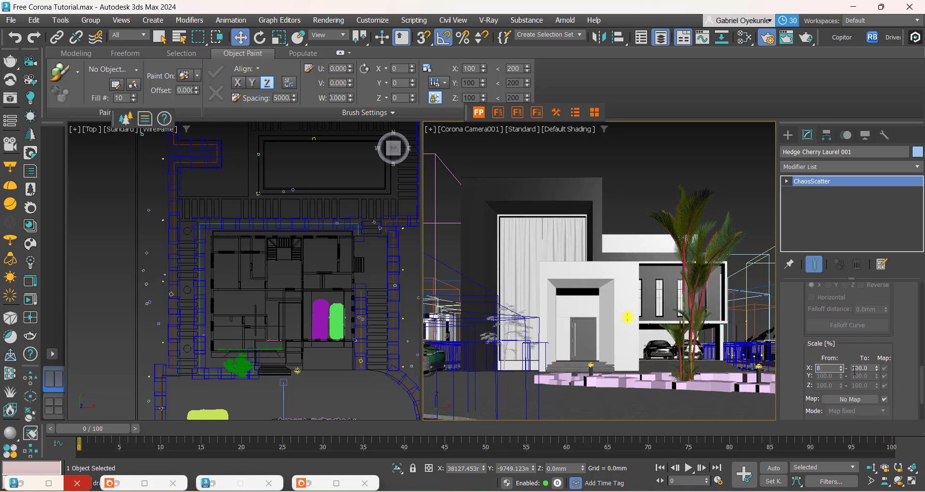
pyautogui.click(858, 368)
pyautogui.write('10')
pyautogui.press('Return')
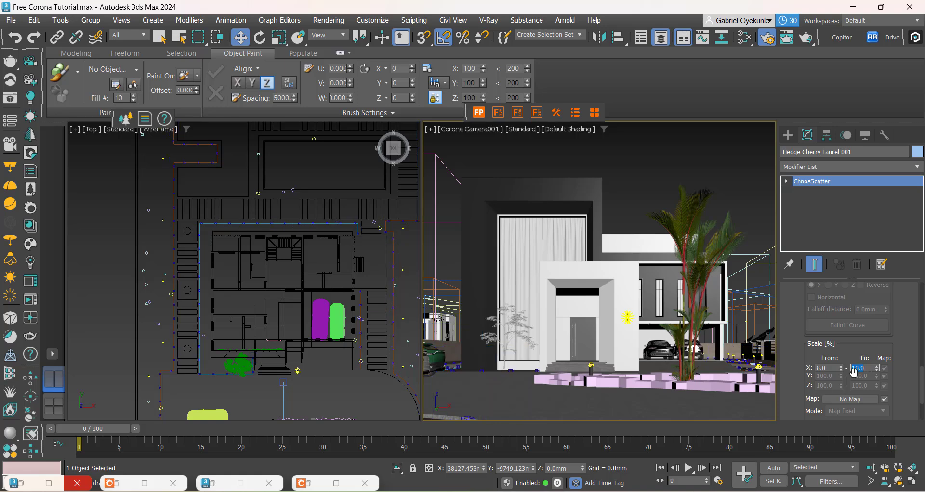
# Increase both the minimum and maximum scale of the Hedge Cherry Laurel 001 scatter.
pyautogui.scroll(10, 233, 332)
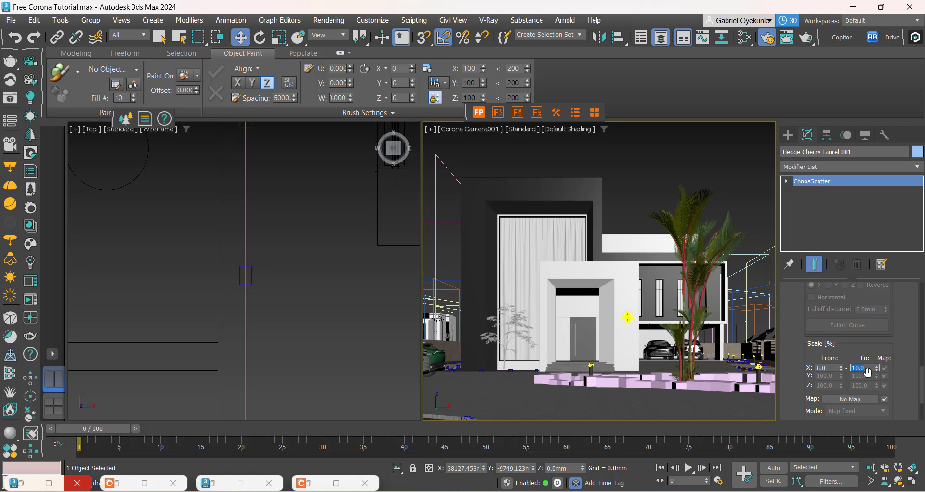
pyautogui.doubleClick(835, 368)
pyautogui.doubleClick(866, 369)
pyautogui.press('Return')
# Set the Hedge Cherry Laurel 001 scatter's spline spacing to 600 mm.
pyautogui.scroll(-6, 797, 311)
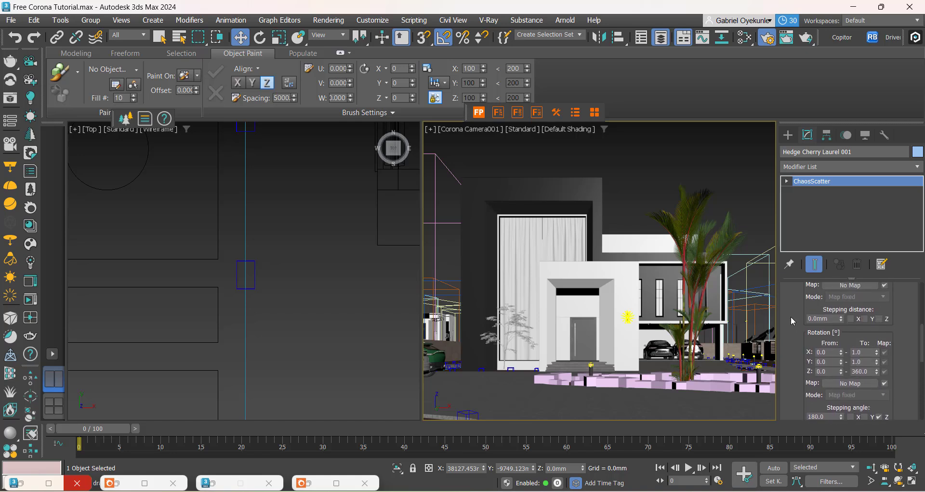
pyautogui.moveTo(791, 317); pyautogui.dragTo(804, 360)
pyautogui.scroll(-4, 279, 282)
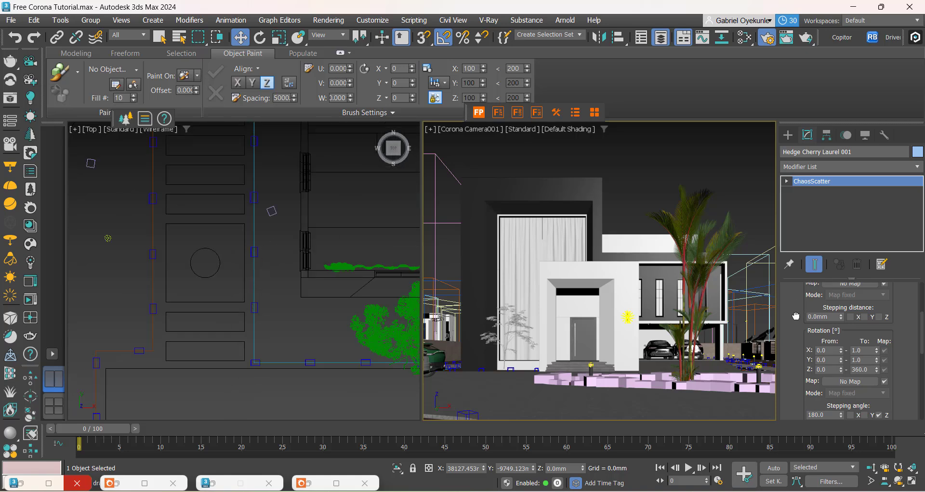
pyautogui.scroll(7, 800, 329)
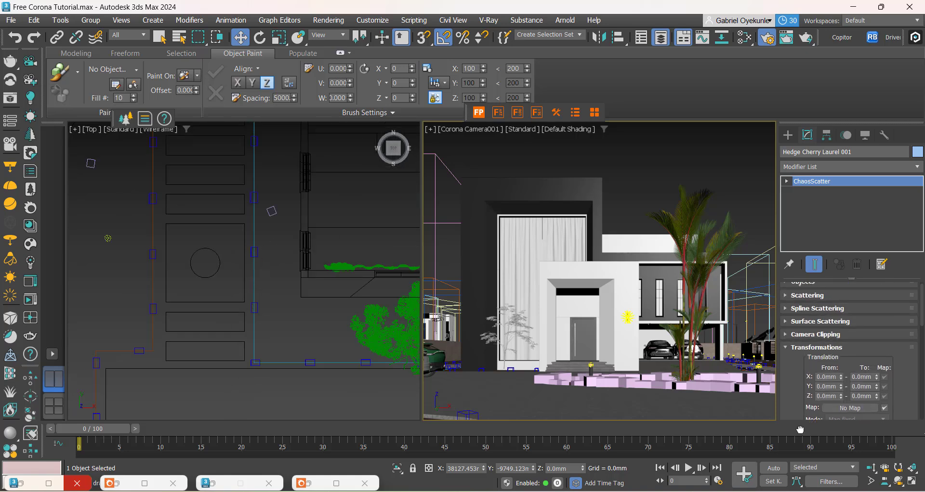
pyautogui.click(808, 314)
pyautogui.click(856, 326)
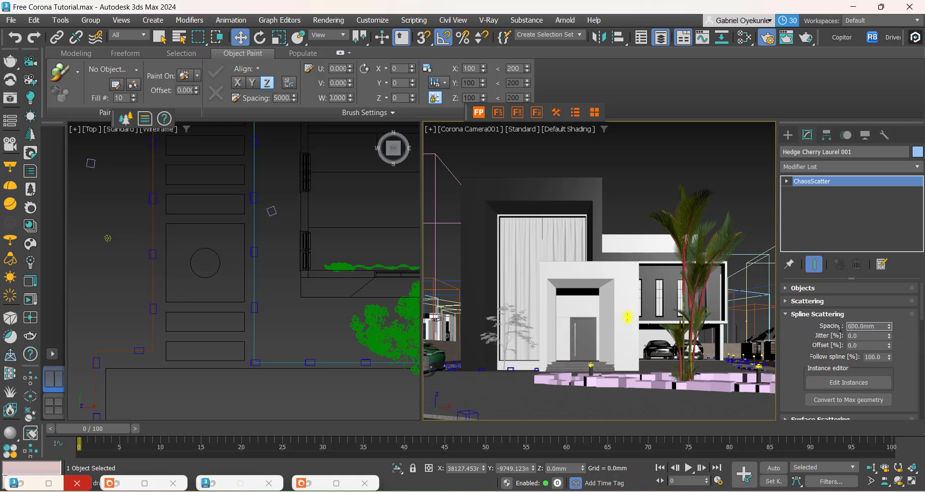
pyautogui.press('Return')
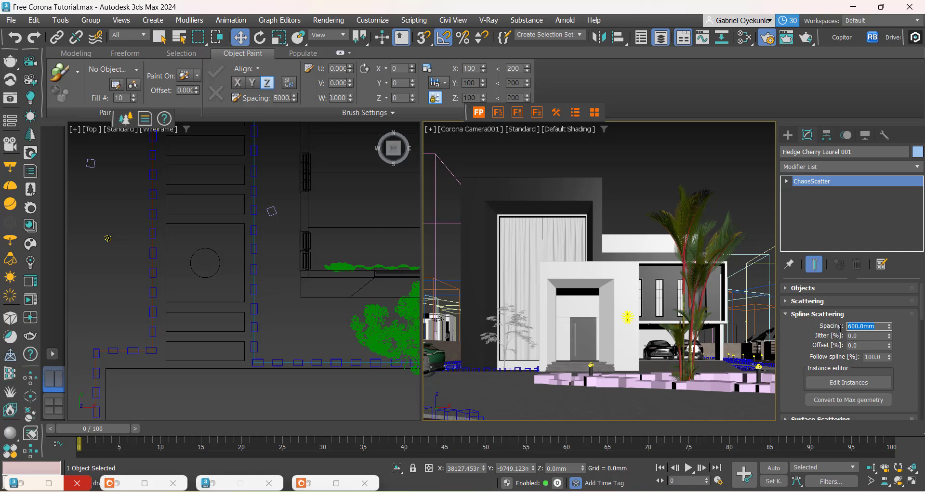
pyautogui.click(852, 326)
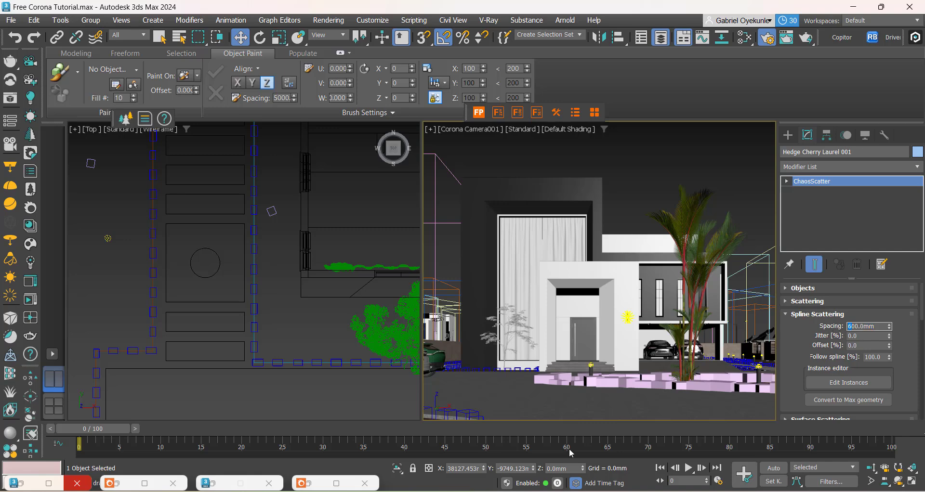
pyautogui.scroll(-3, 303, 391)
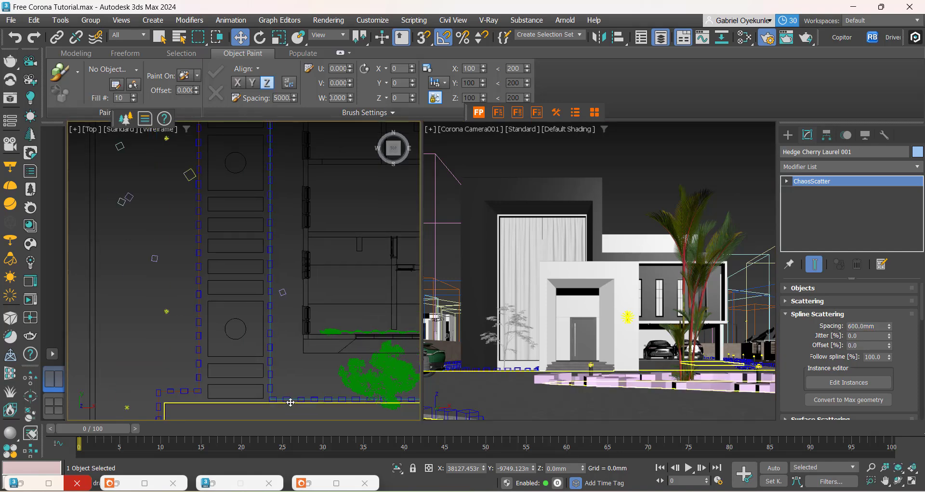
pyautogui.scroll(3, 248, 392)
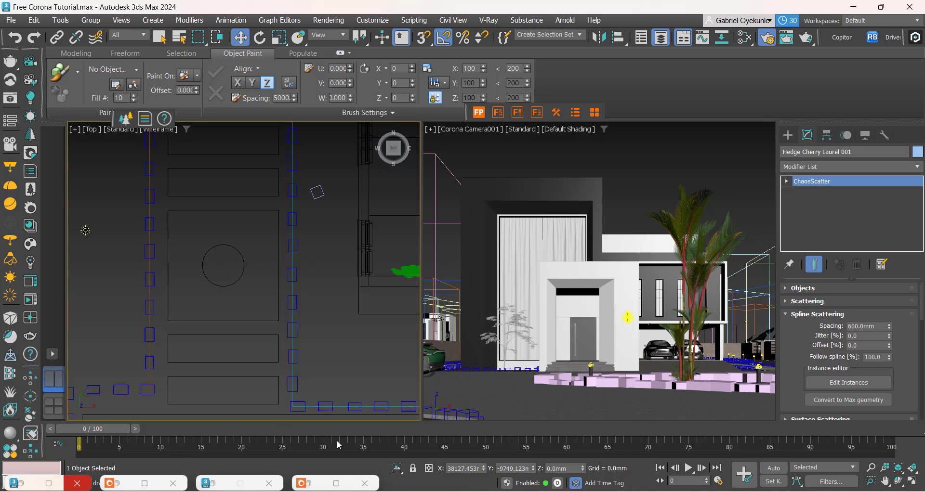
# Set the Hedge Cherry Laurel 001 scatter's uniform scale range to 25 to 30 percent.
pyautogui.scroll(-5, 796, 361)
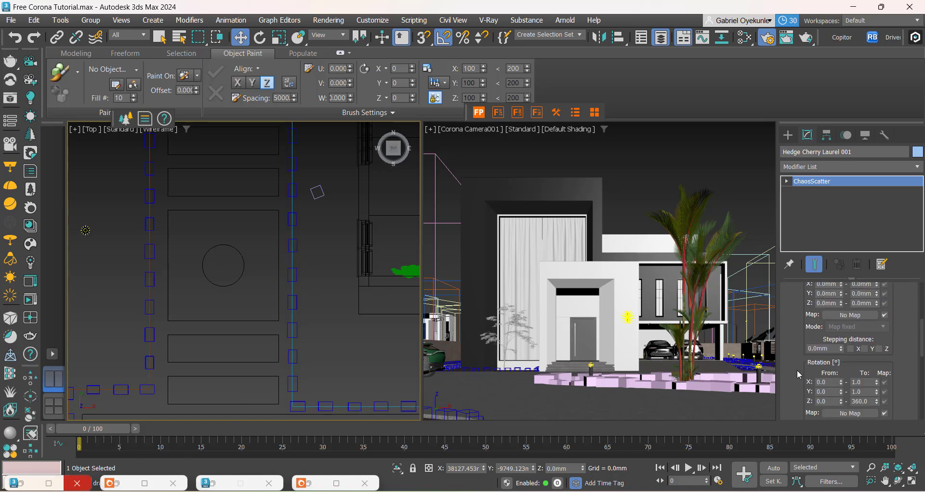
pyautogui.scroll(-5, 798, 371)
pyautogui.scroll(-2, 802, 308)
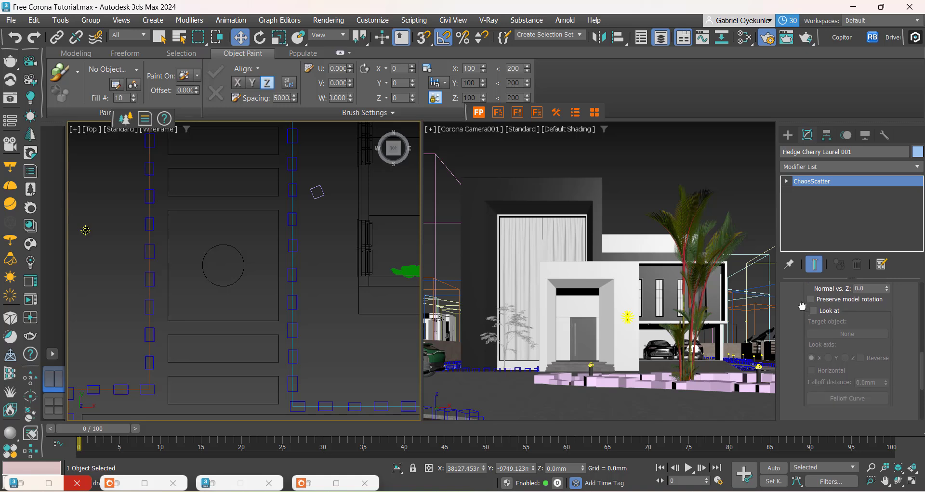
pyautogui.moveTo(802, 307); pyautogui.dragTo(801, 217)
pyautogui.moveTo(833, 326); pyautogui.dragTo(781, 327)
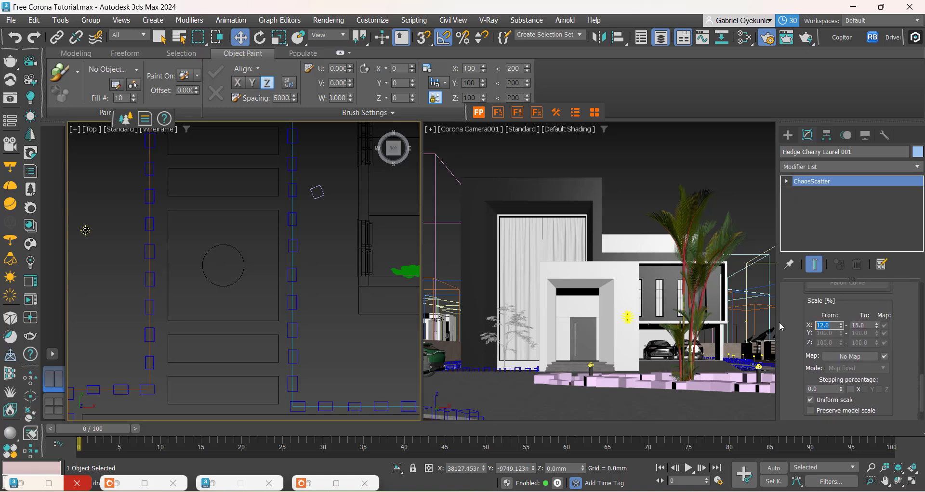
pyautogui.write('25')
pyautogui.press('Return')
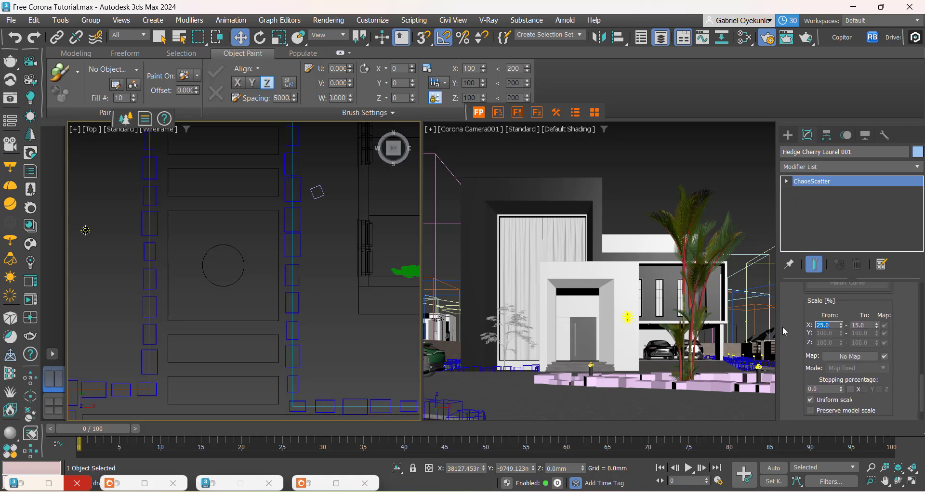
pyautogui.press('Tab')
pyautogui.write('30')
pyautogui.press('Return')
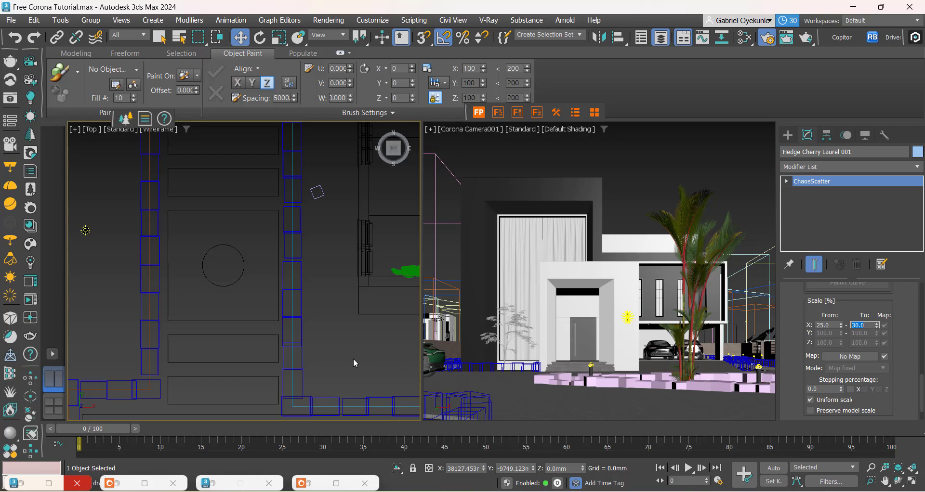
pyautogui.moveTo(328, 334); pyautogui.dragTo(313, 305, button='middle')
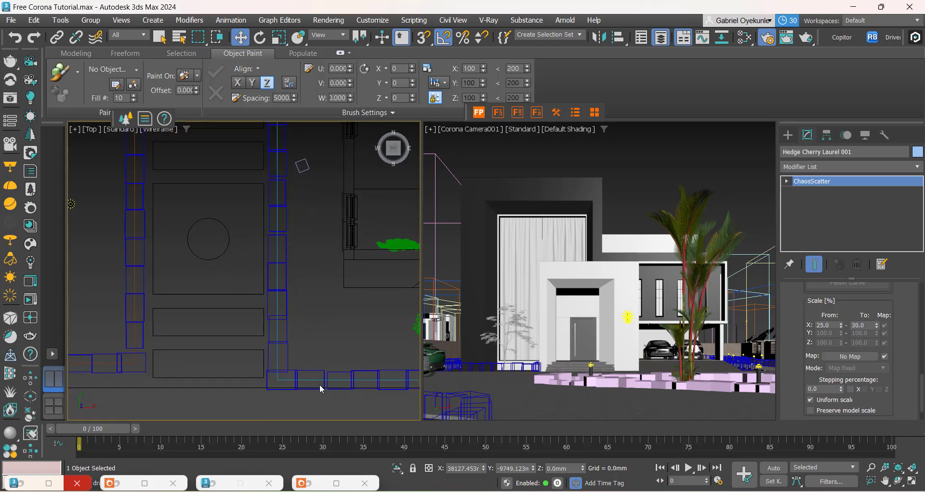
pyautogui.scroll(-6, 290, 390)
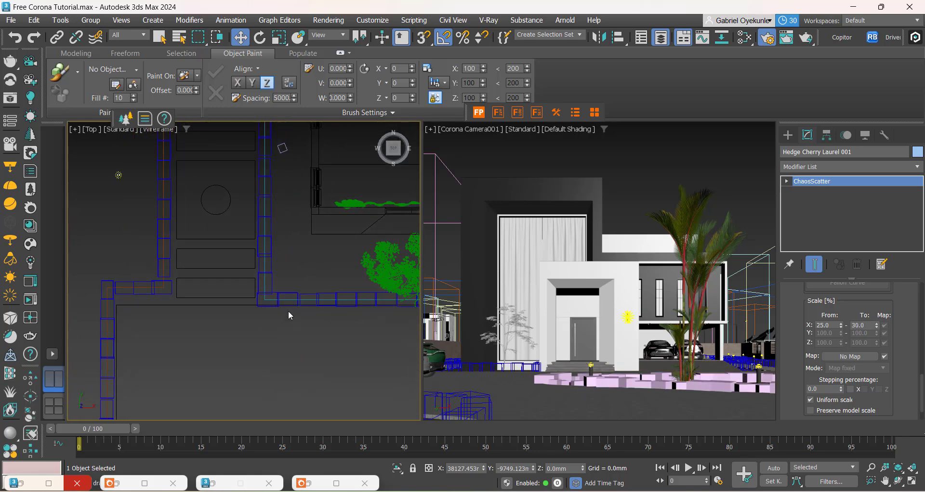
pyautogui.scroll(8, 314, 340)
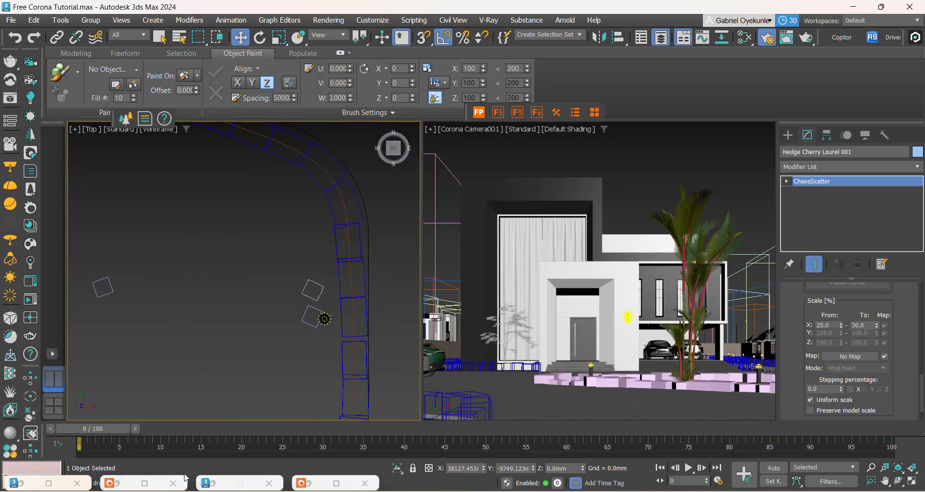
# Restore the Corona frame buffer, start interactive rendering, and check the resized hedges with the image at 100% zoom.
pyautogui.click(313, 483)
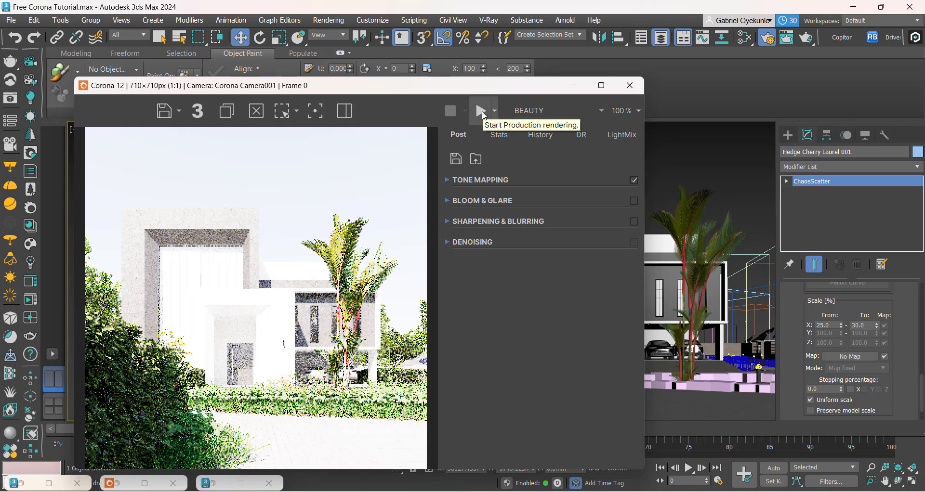
pyautogui.click(497, 112)
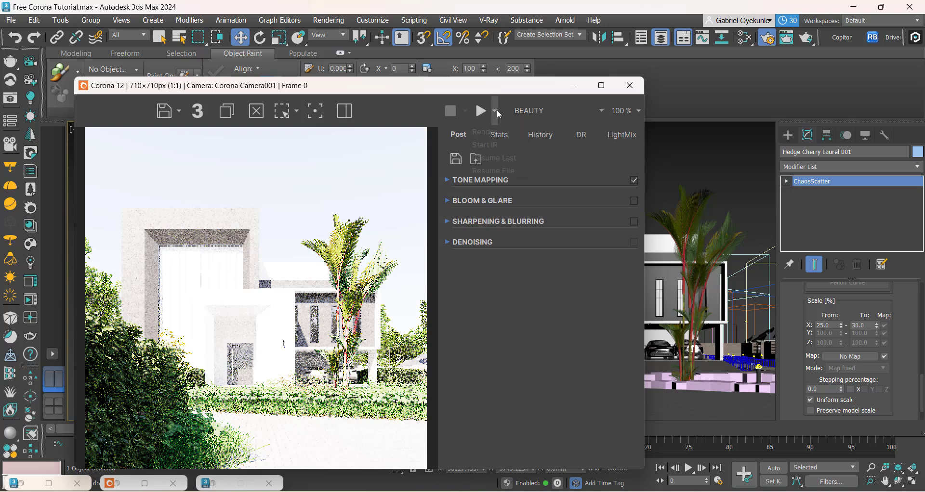
pyautogui.click(491, 145)
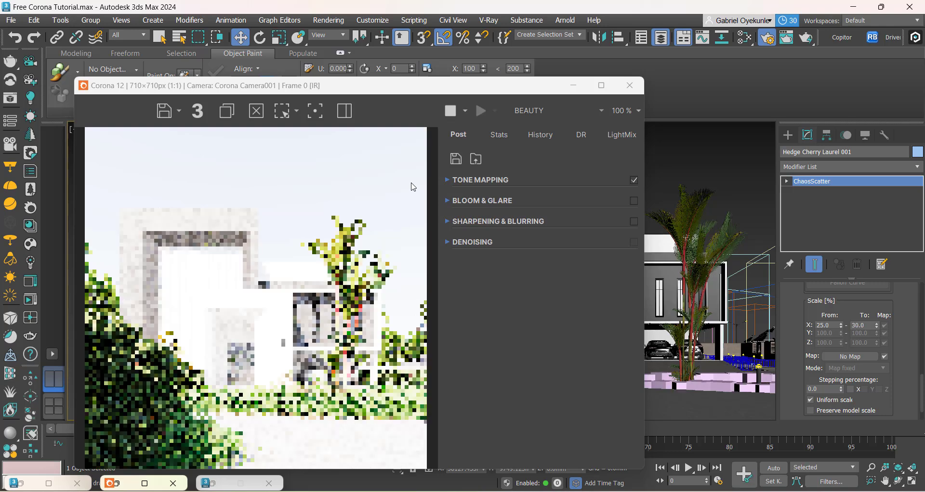
pyautogui.scroll(1, 410, 275)
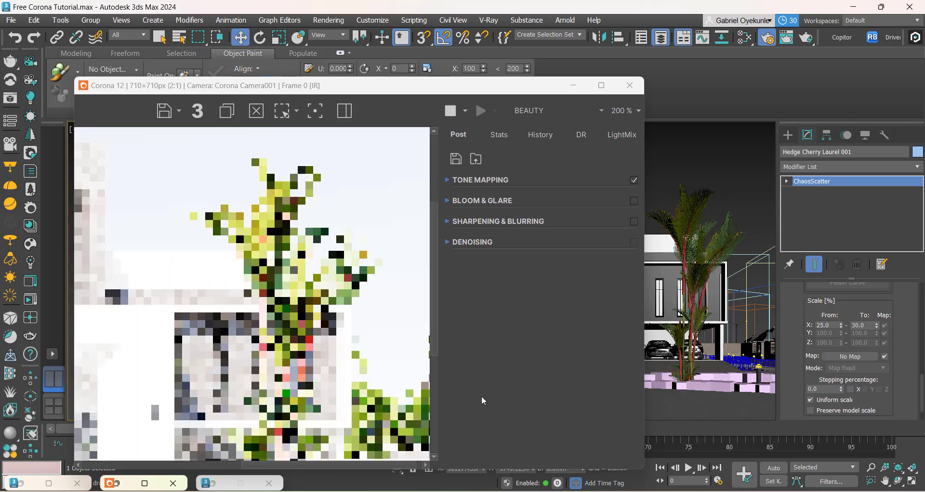
pyautogui.scroll(-1, 316, 291)
pyautogui.scroll(-1, 316, 293)
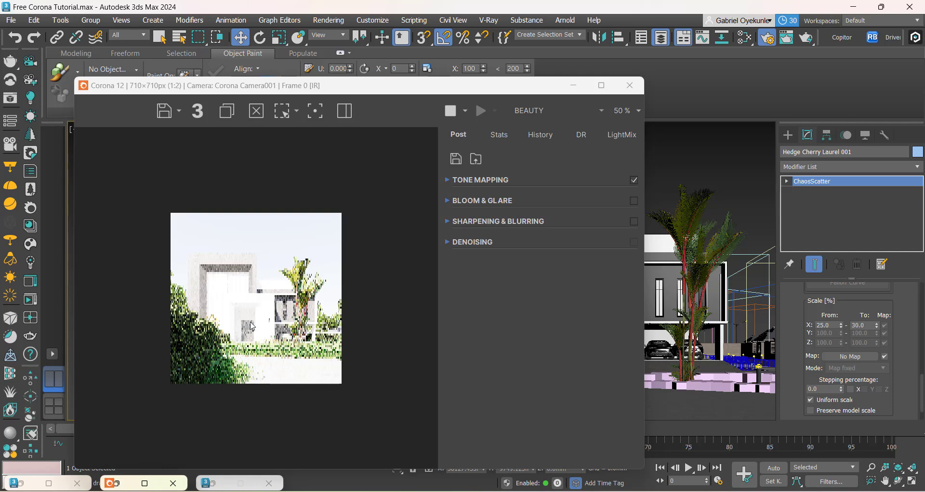
pyautogui.scroll(1, 253, 325)
pyautogui.moveTo(345, 90); pyautogui.dragTo(362, 56)
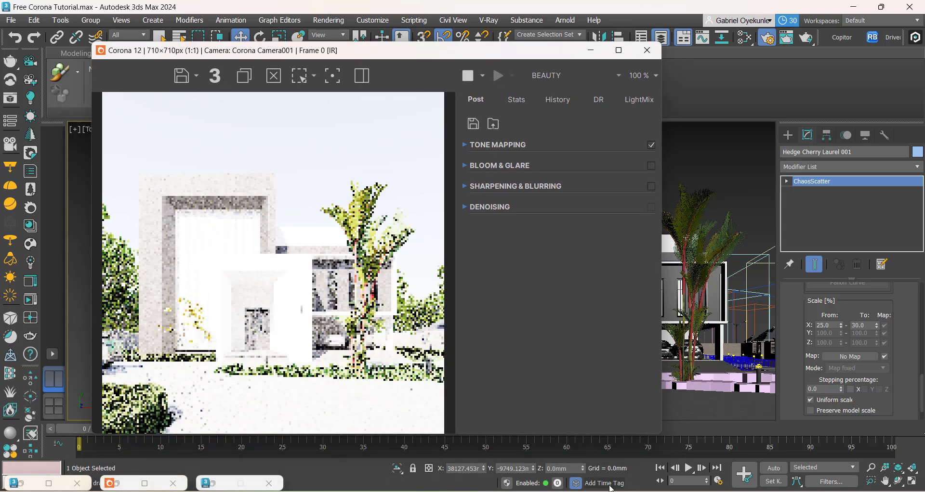